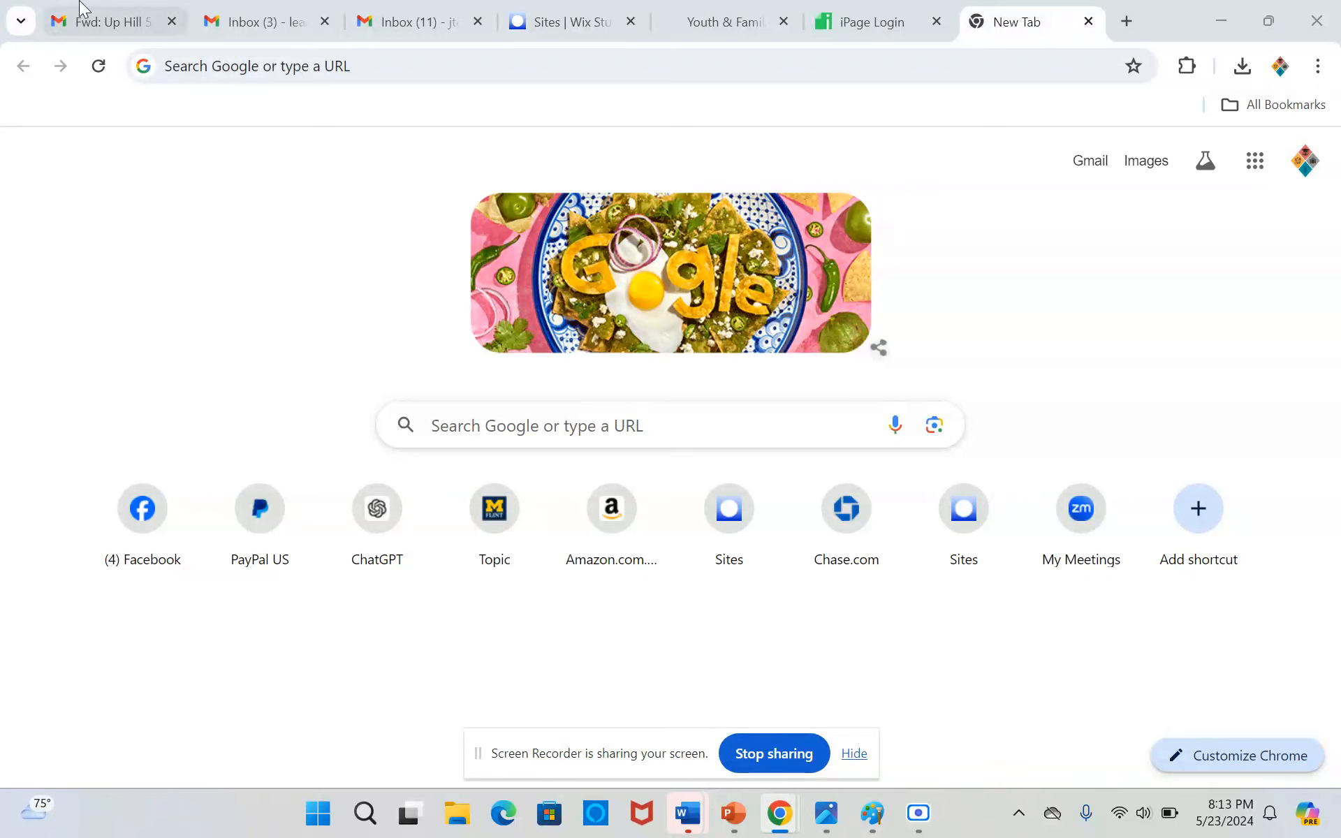
# Search the web for "wix start from scratch" and open the Start from Scratch Website Template in the editor, dismissing the AI content form
pyautogui.click(366, 74)
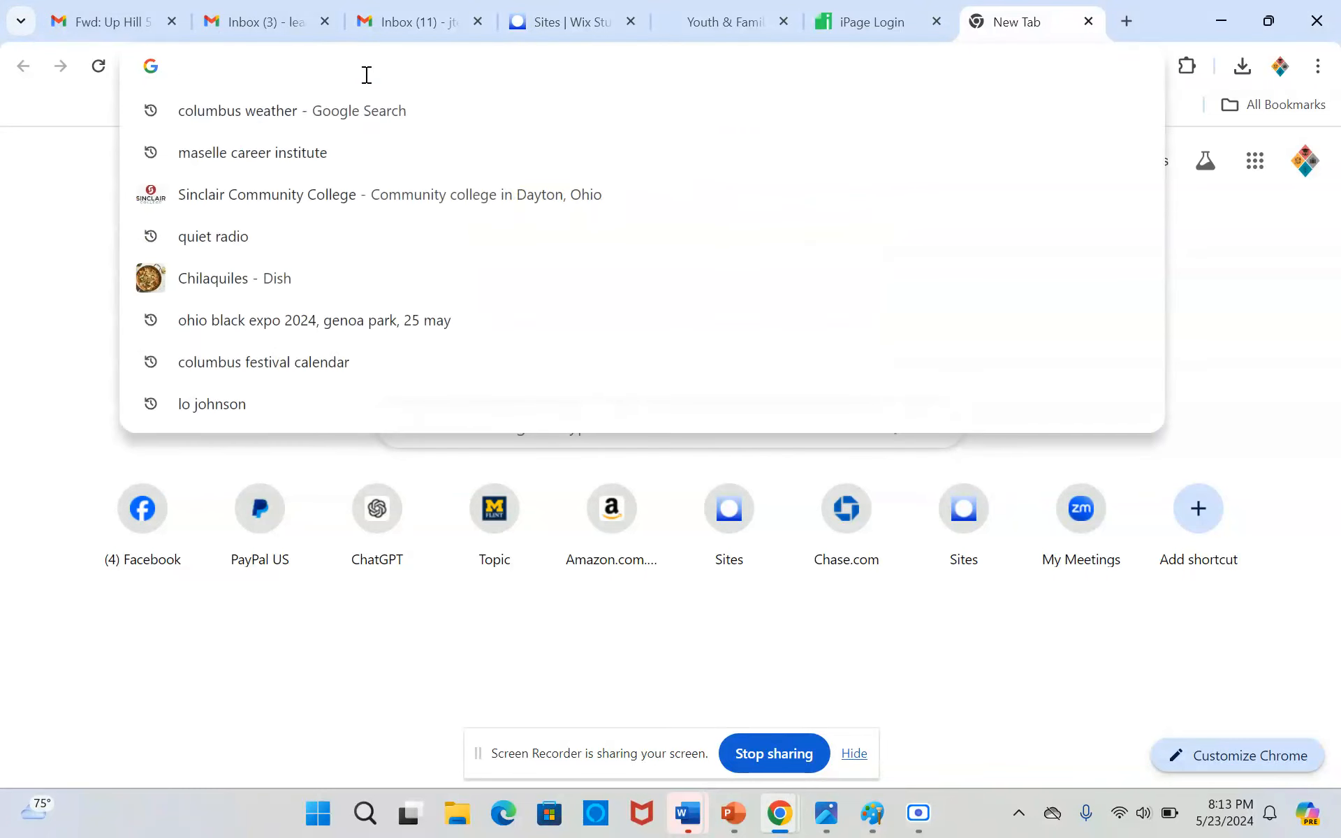
pyautogui.write('wix')
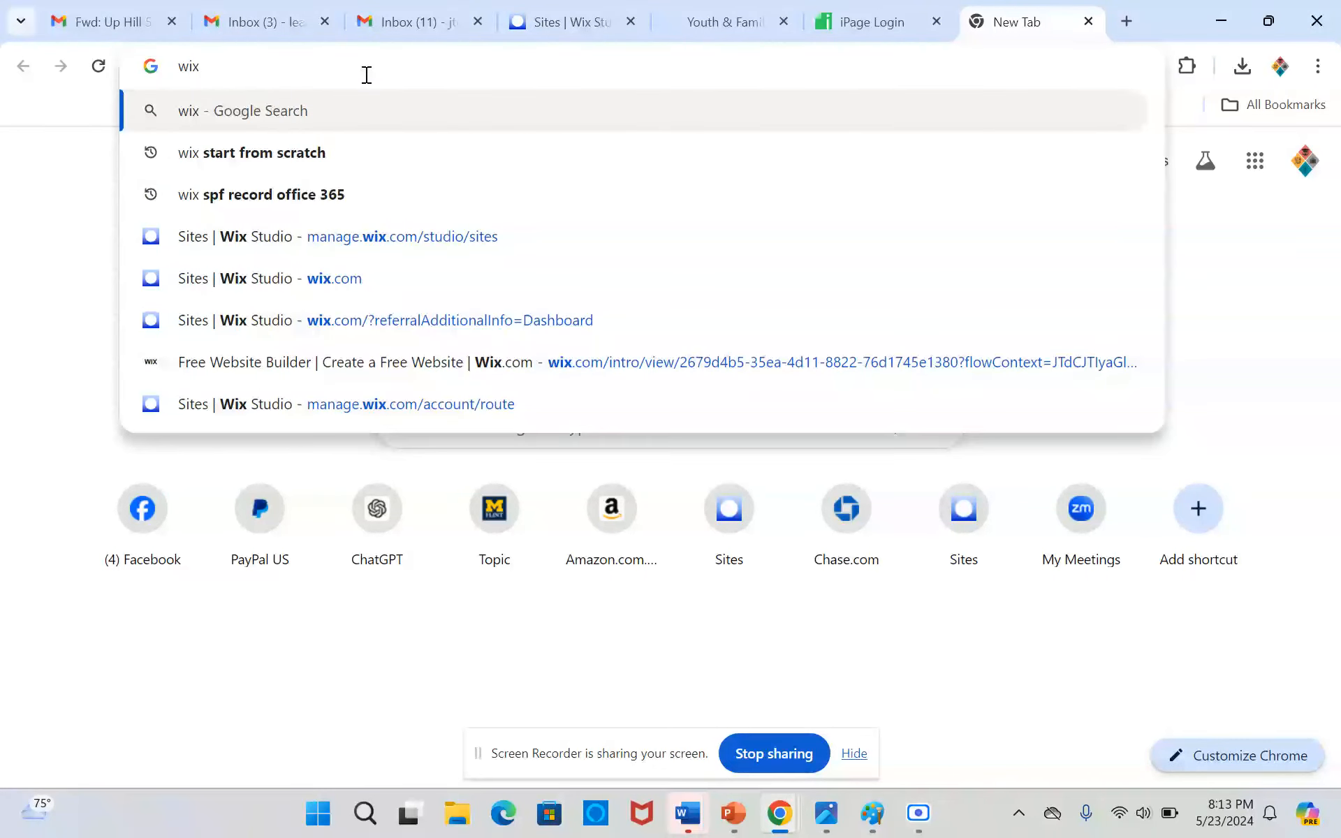
pyautogui.click(316, 159)
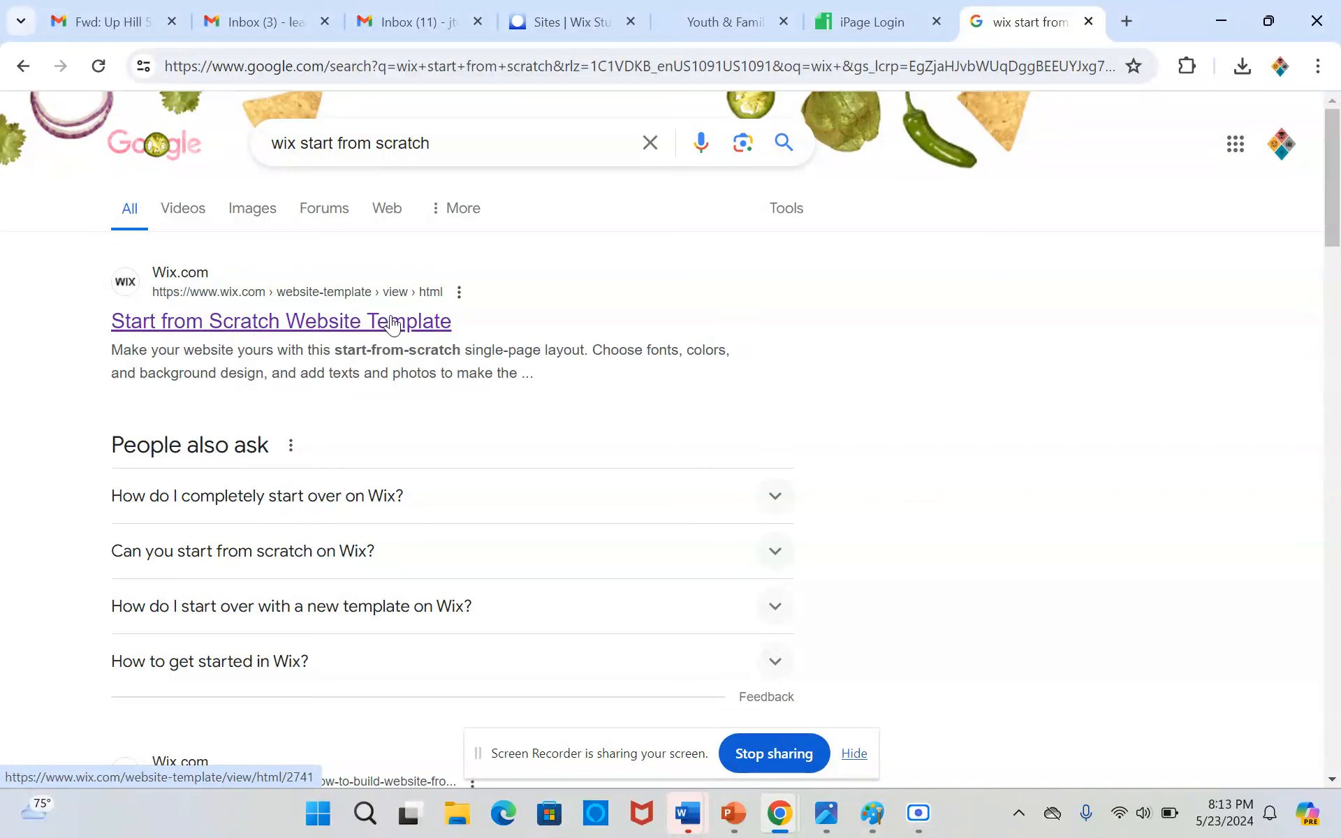
pyautogui.click(338, 326)
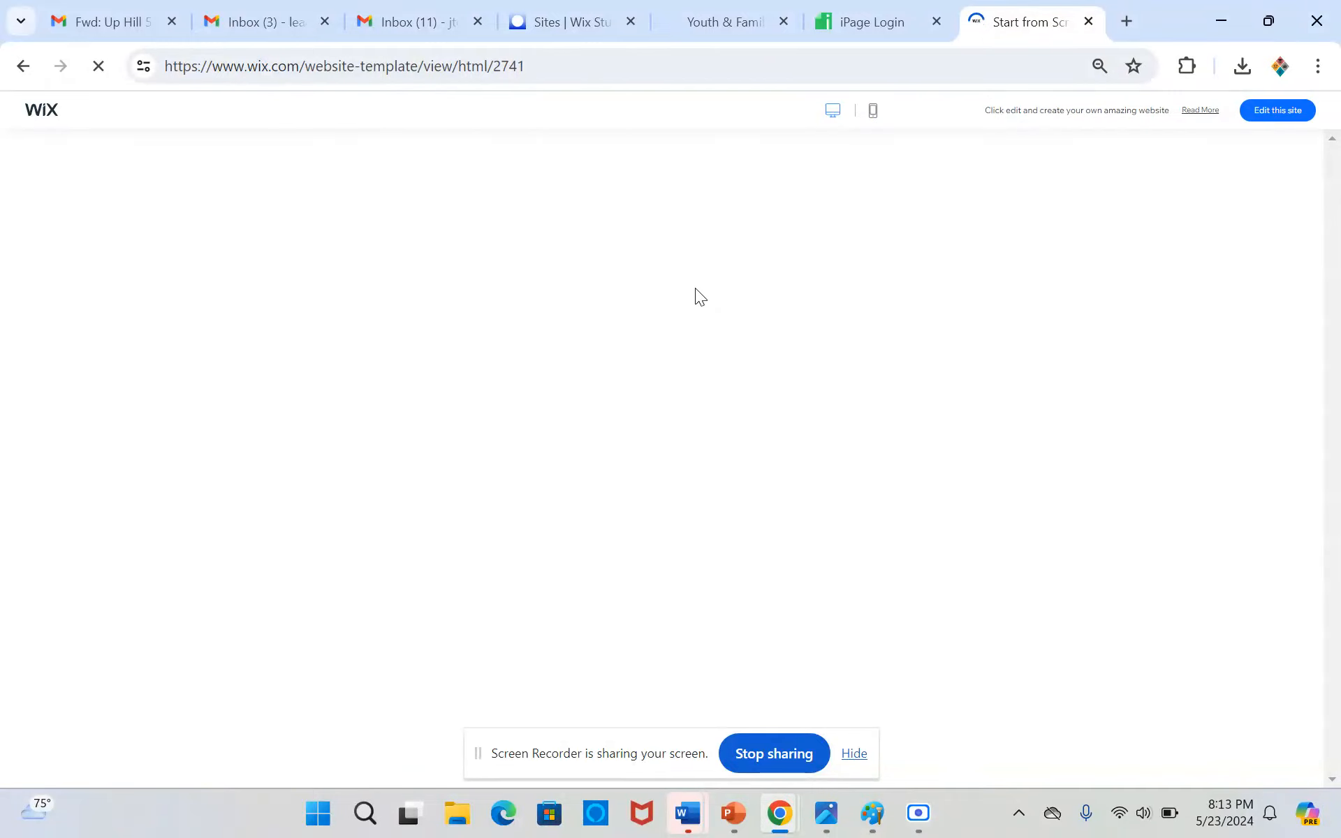
pyautogui.click(1287, 112)
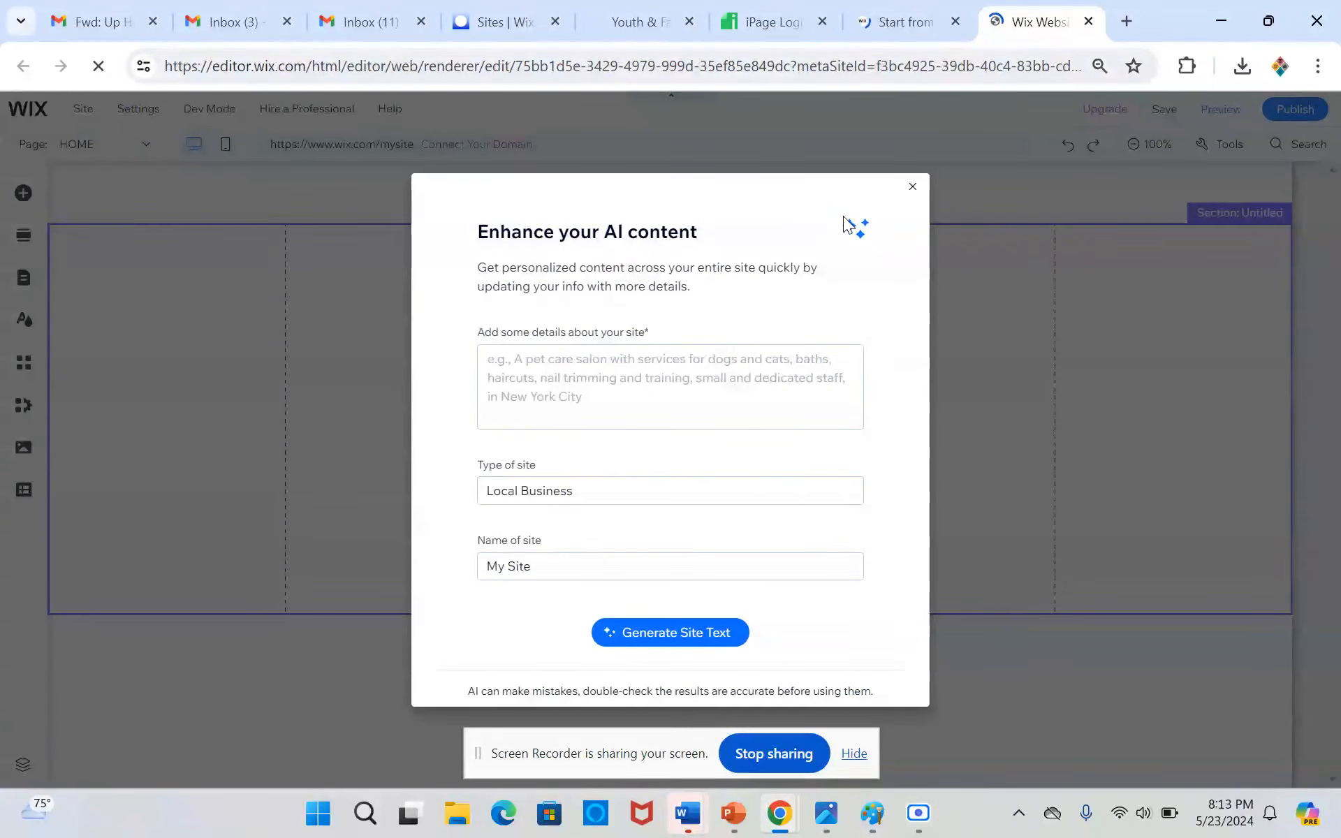
pyautogui.click(913, 188)
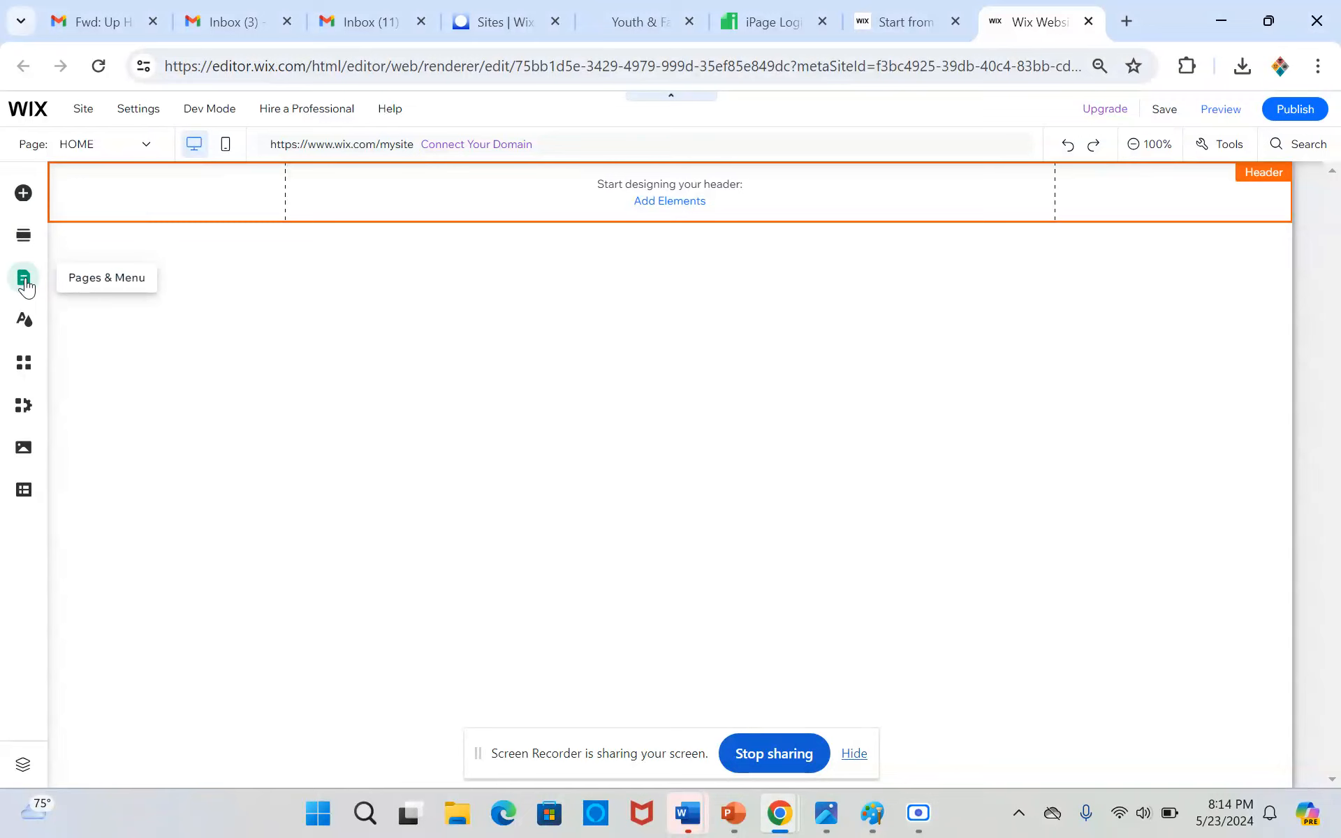
# Search the Wix App Market for online store apps, look over the offers and leave the market
pyautogui.click(23, 362)
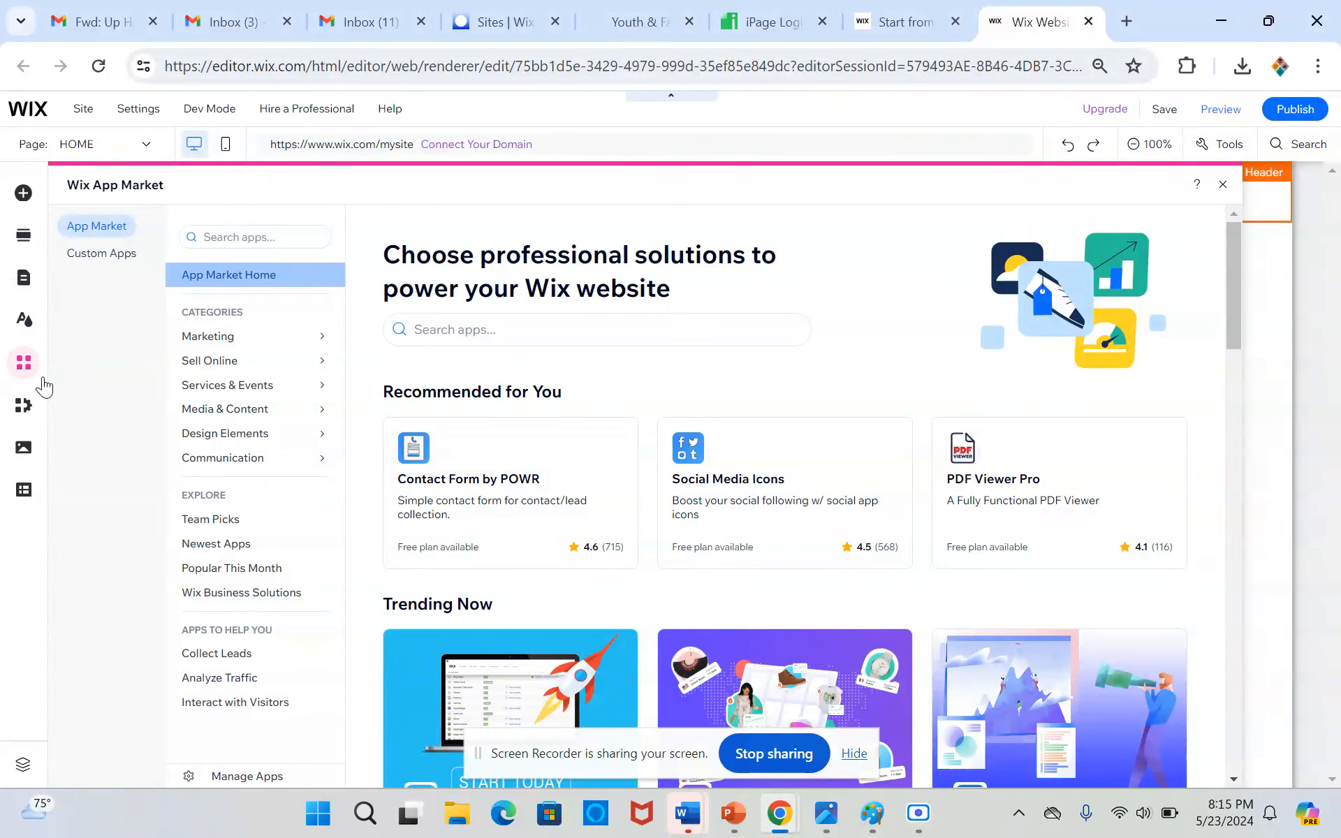
pyautogui.click(492, 333)
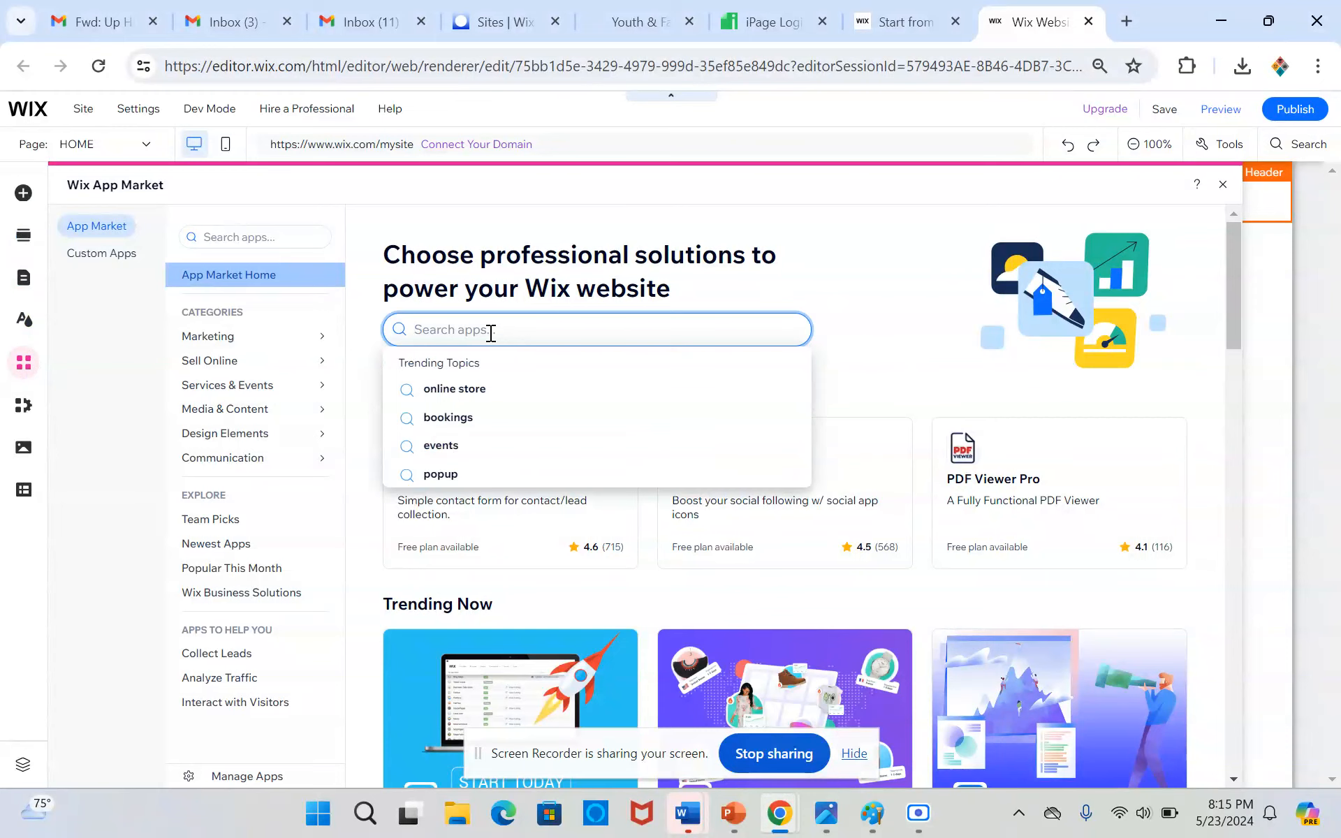
pyautogui.click(462, 391)
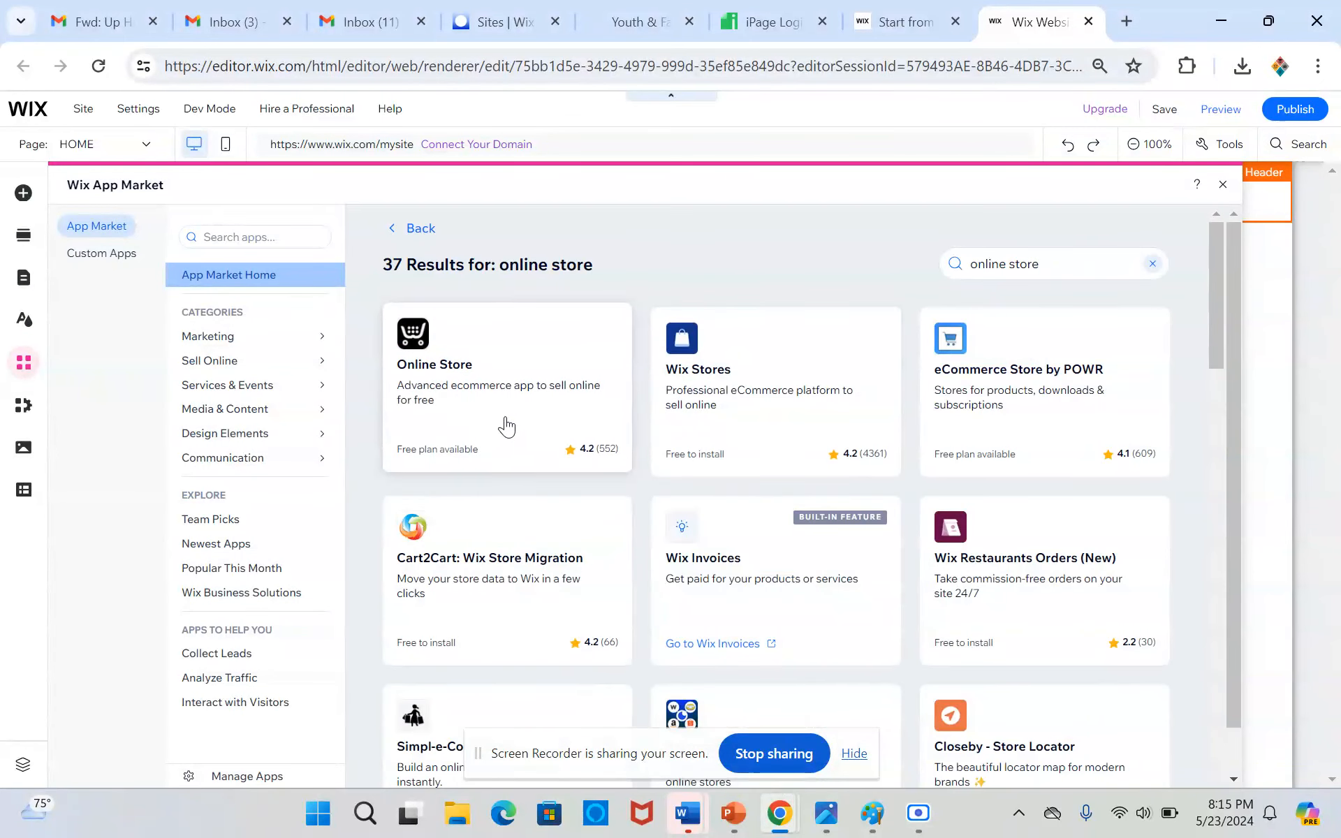
pyautogui.click(1059, 265)
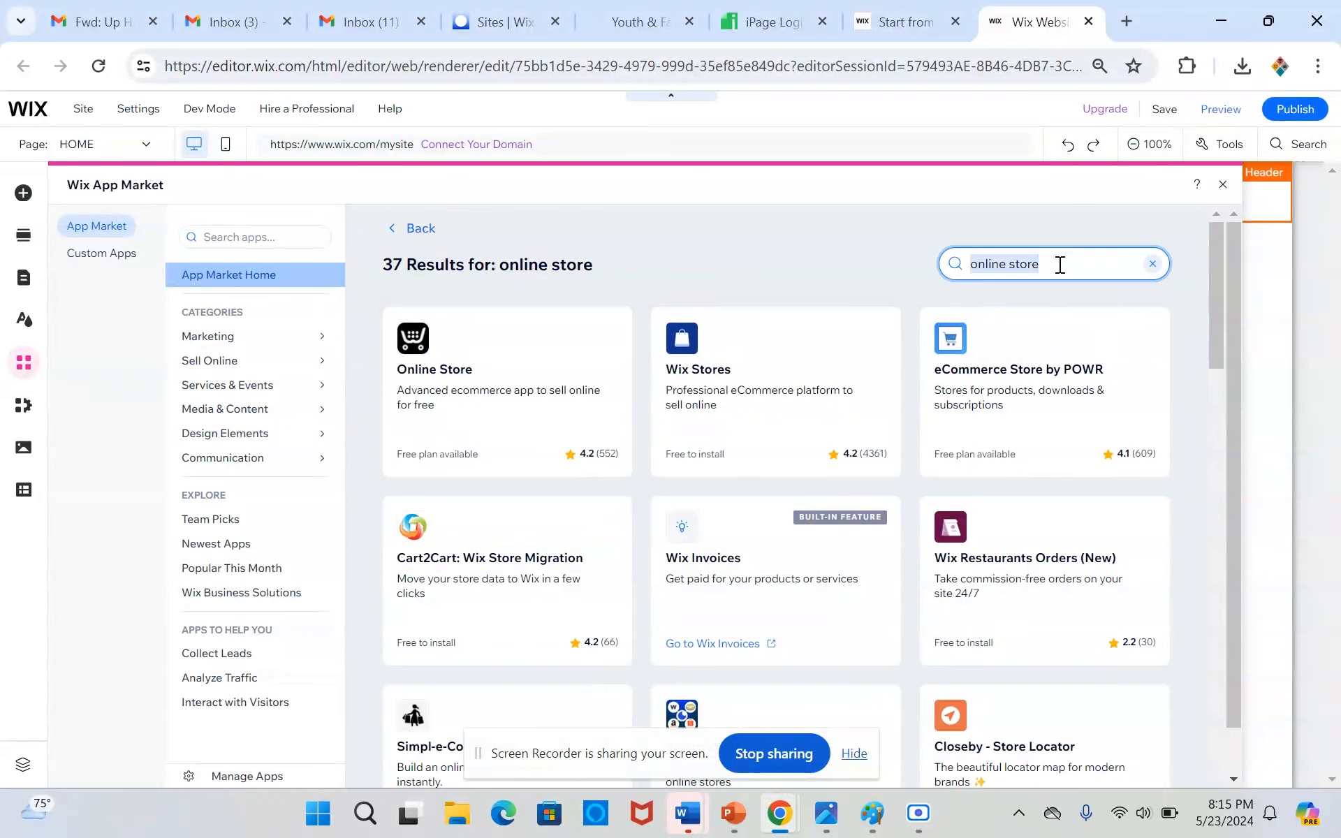
pyautogui.click(1223, 185)
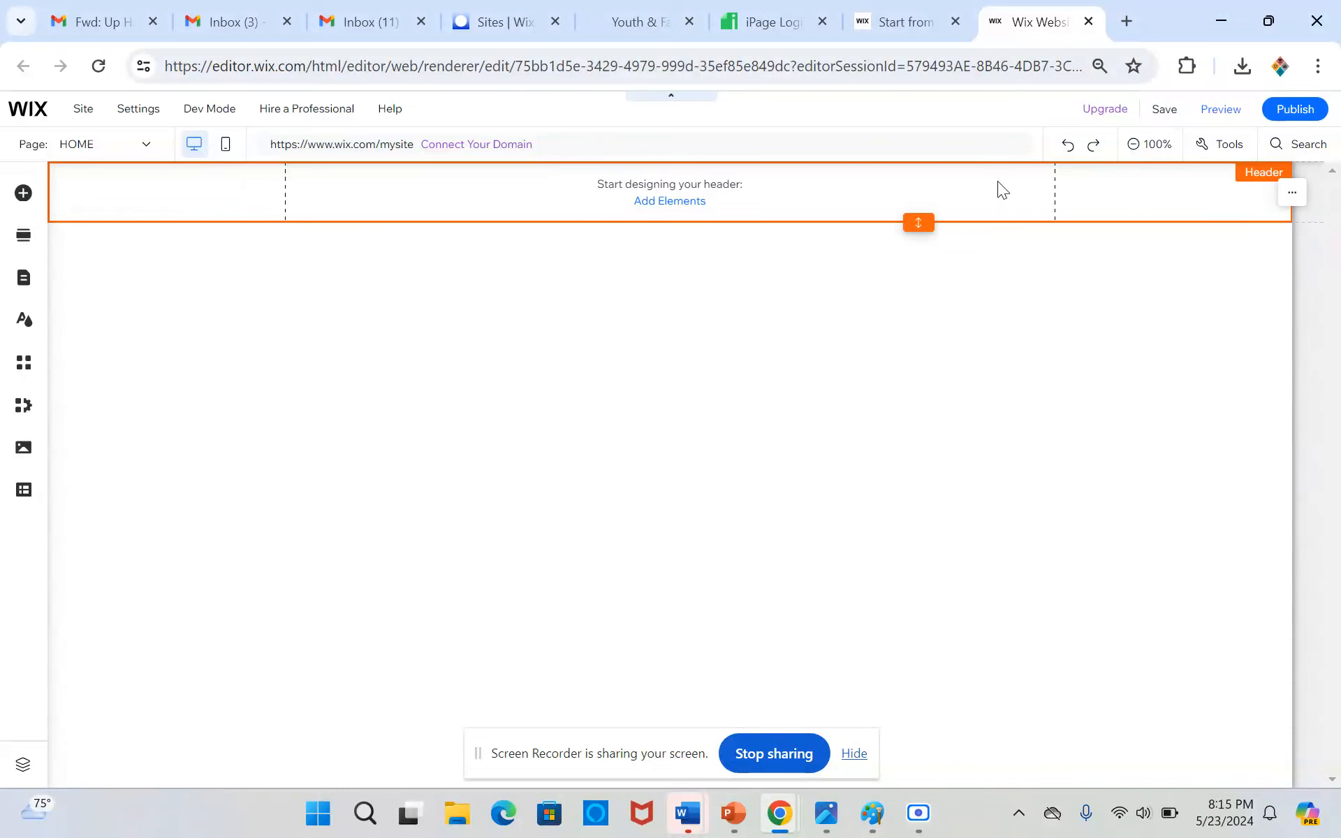
# Add the blank white Classic strip to the page header
pyautogui.click(699, 209)
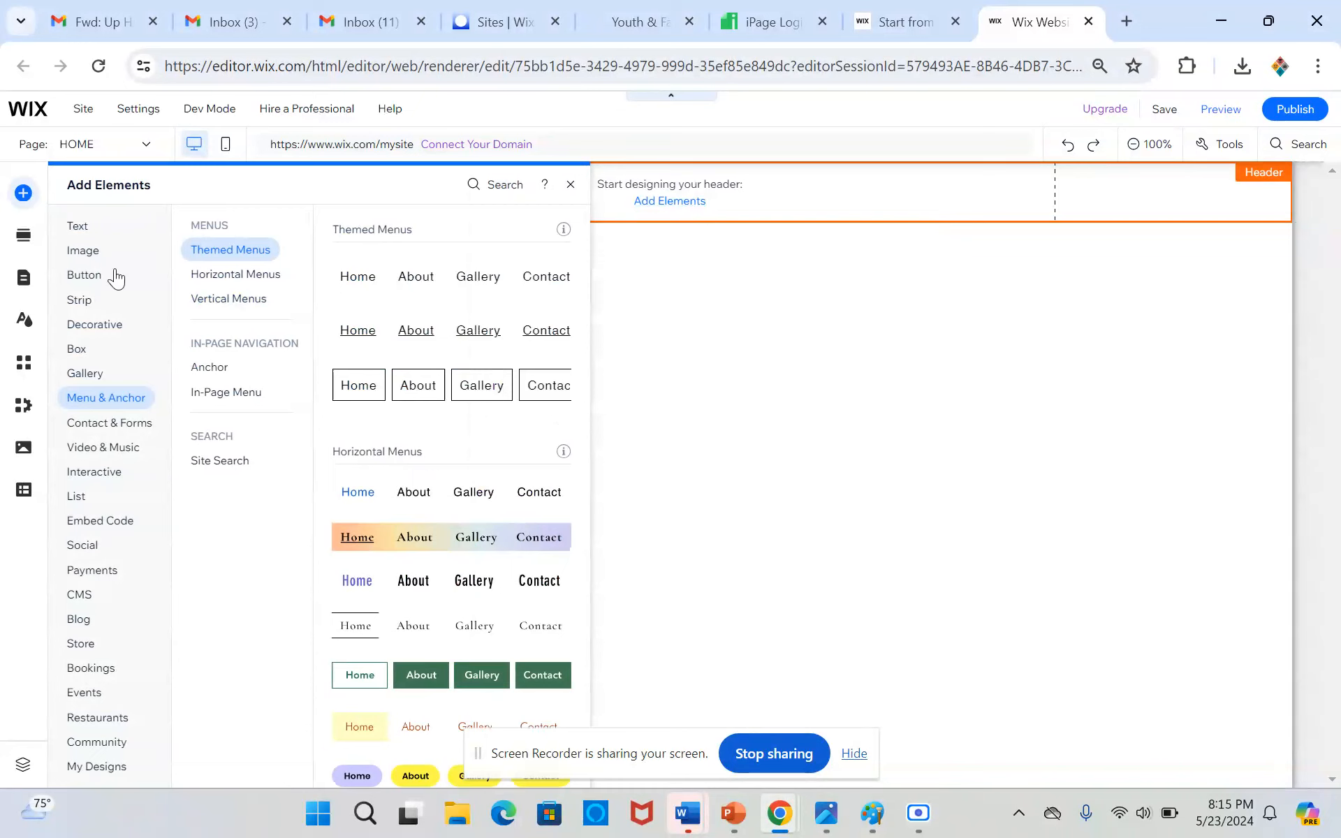
pyautogui.click(84, 275)
pyautogui.click(86, 306)
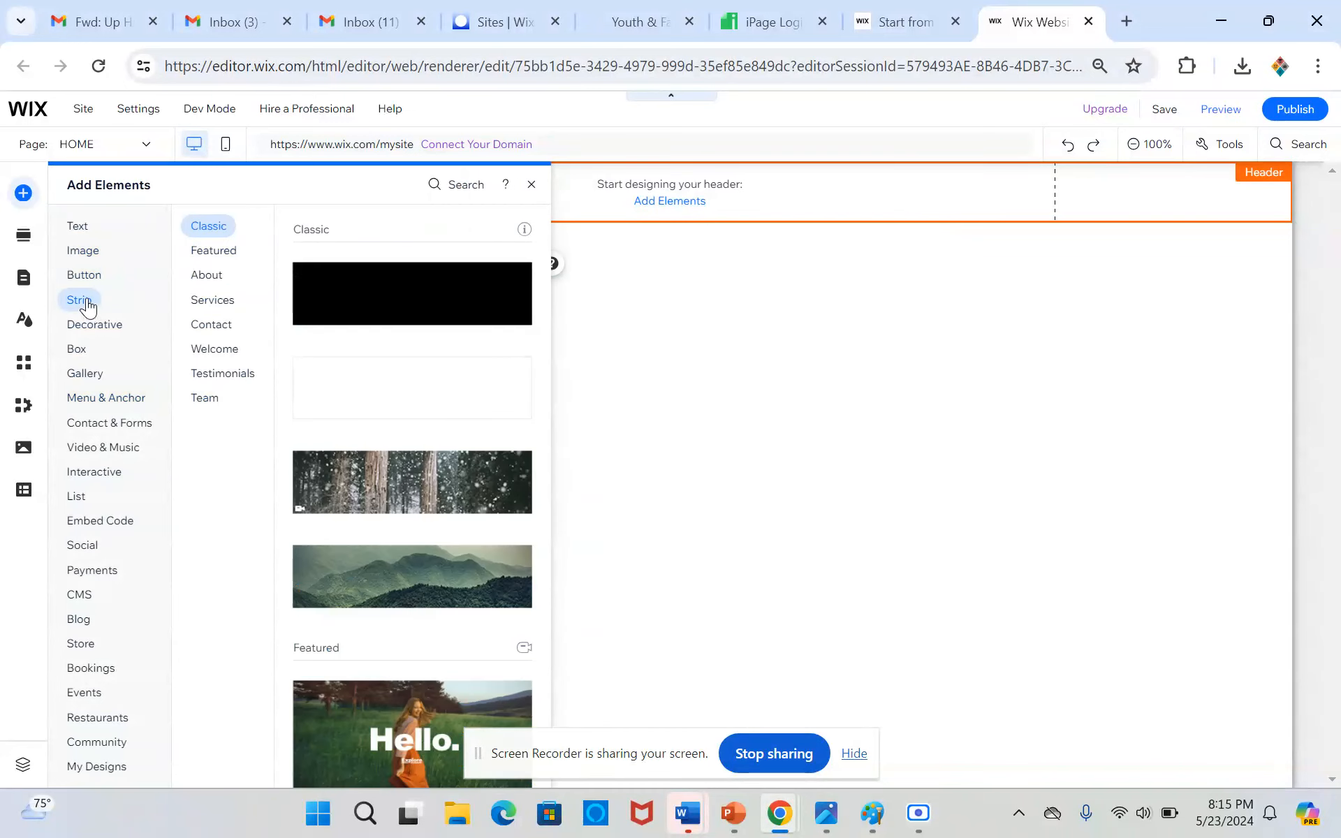
pyautogui.click(83, 275)
pyautogui.click(83, 302)
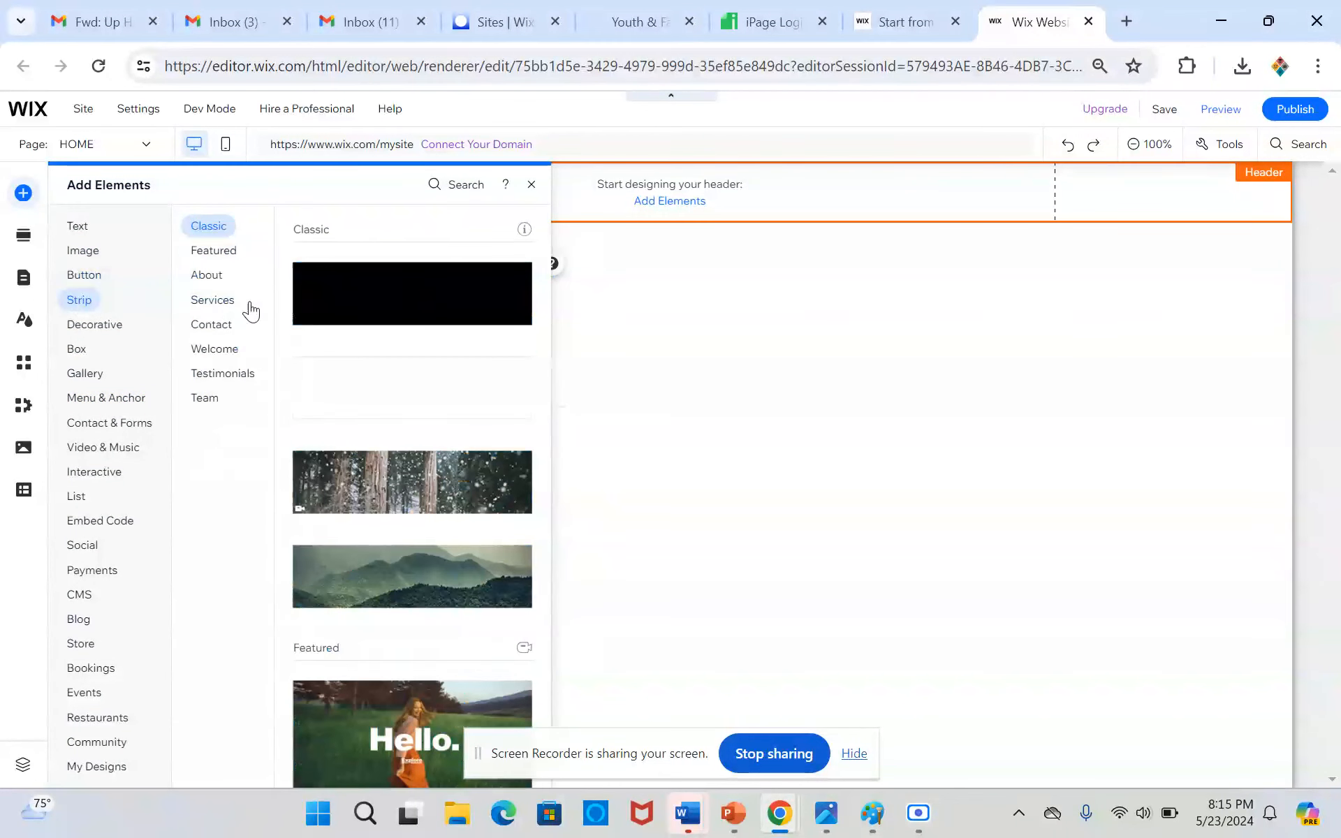
pyautogui.click(330, 386)
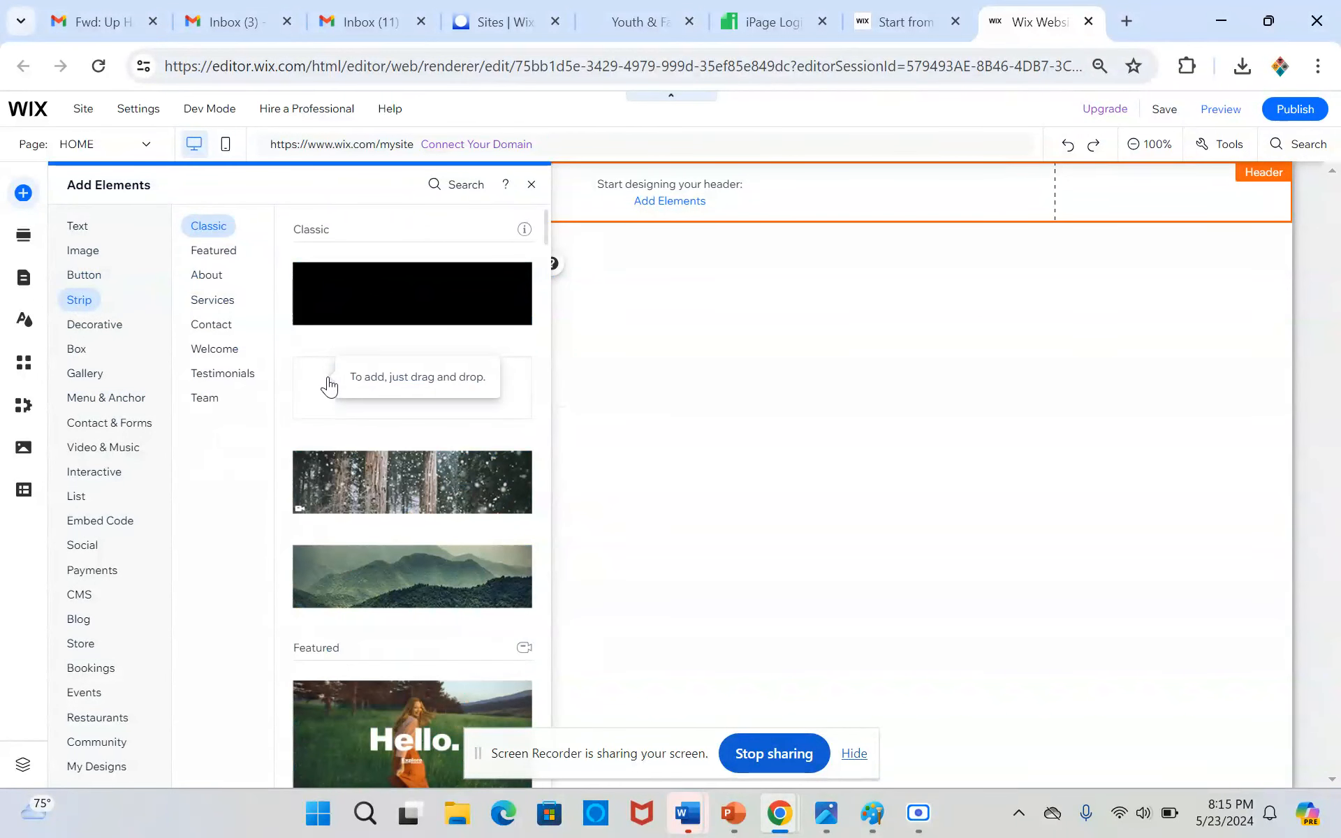
pyautogui.click(328, 383)
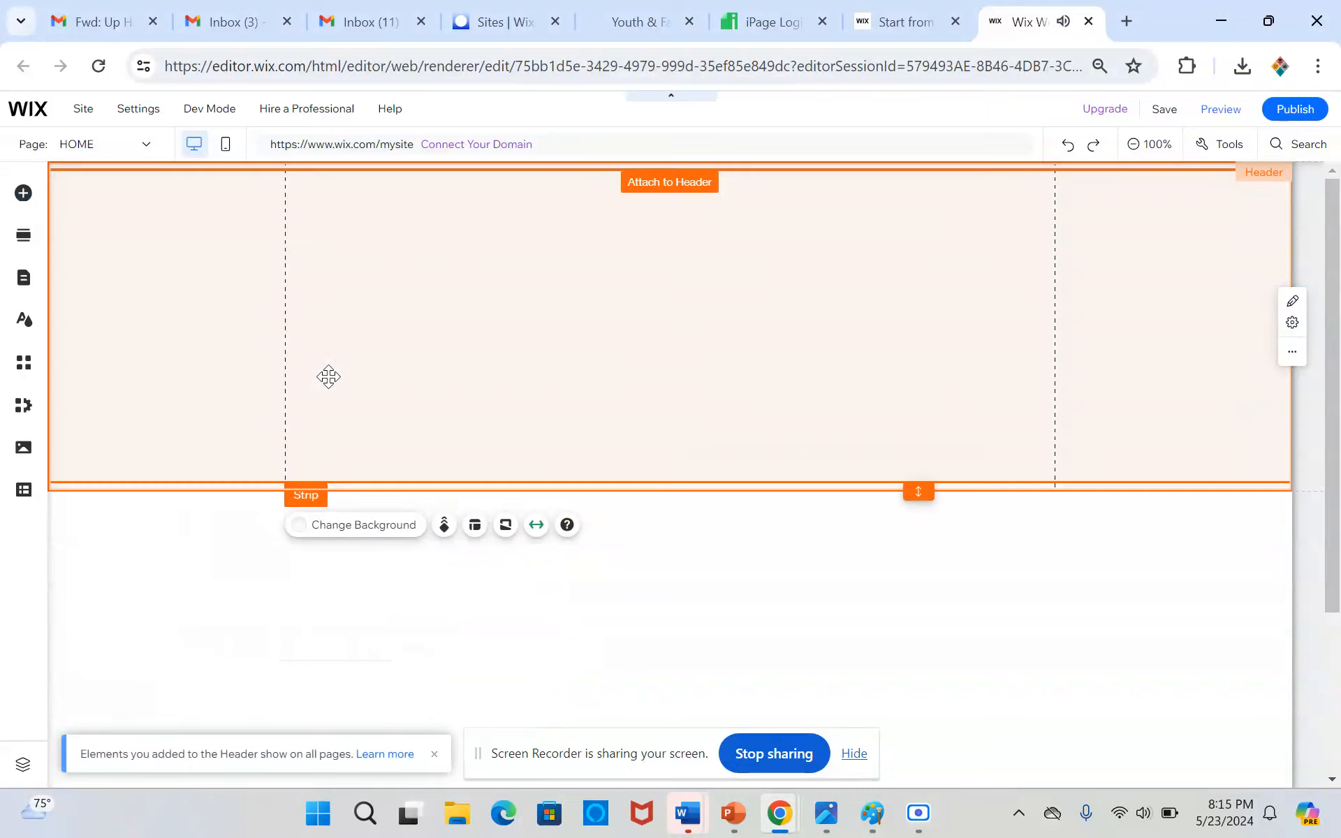
# Move the strip up to the header's top edge and shorten it to a slim banner
pyautogui.moveTo(483, 295); pyautogui.dragTo(482, 283)
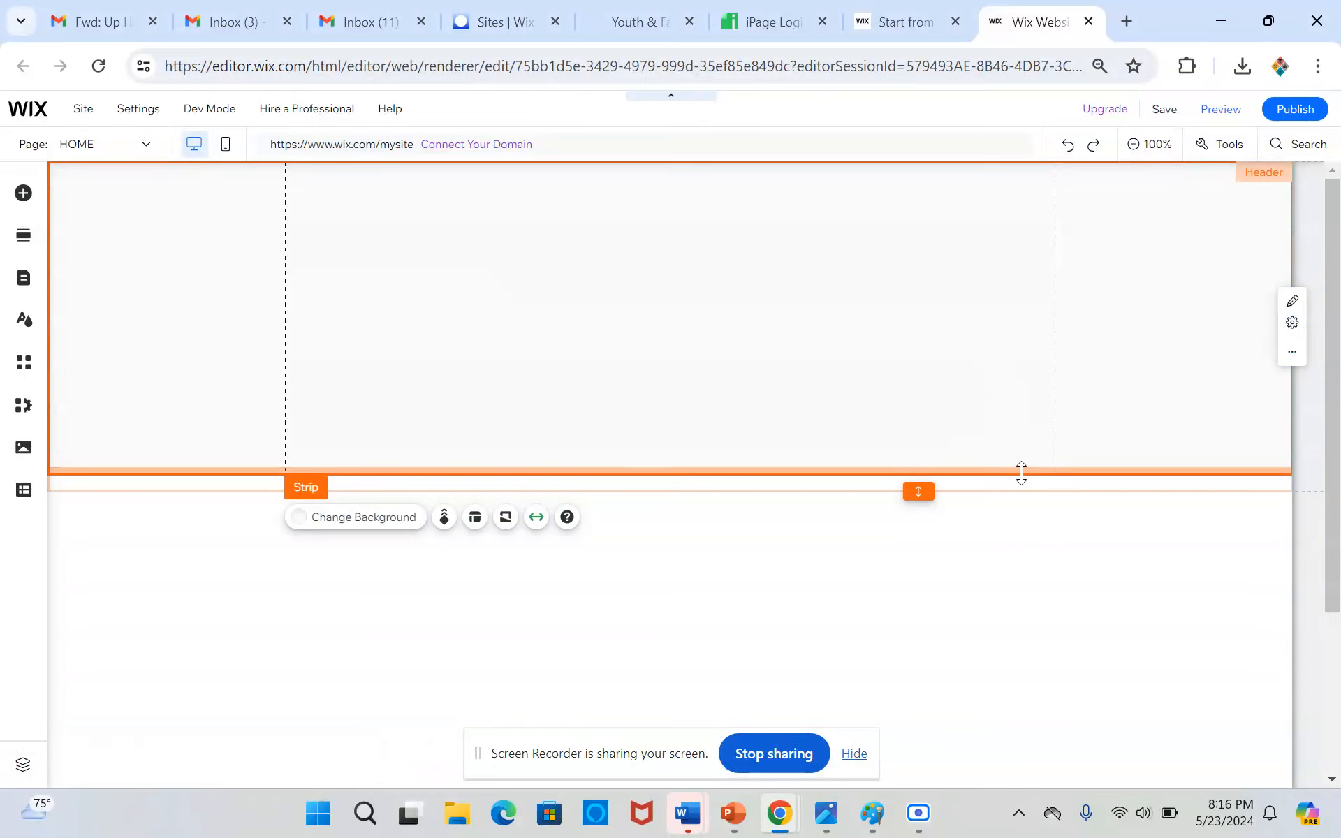
pyautogui.moveTo(1021, 472); pyautogui.dragTo(1036, 276)
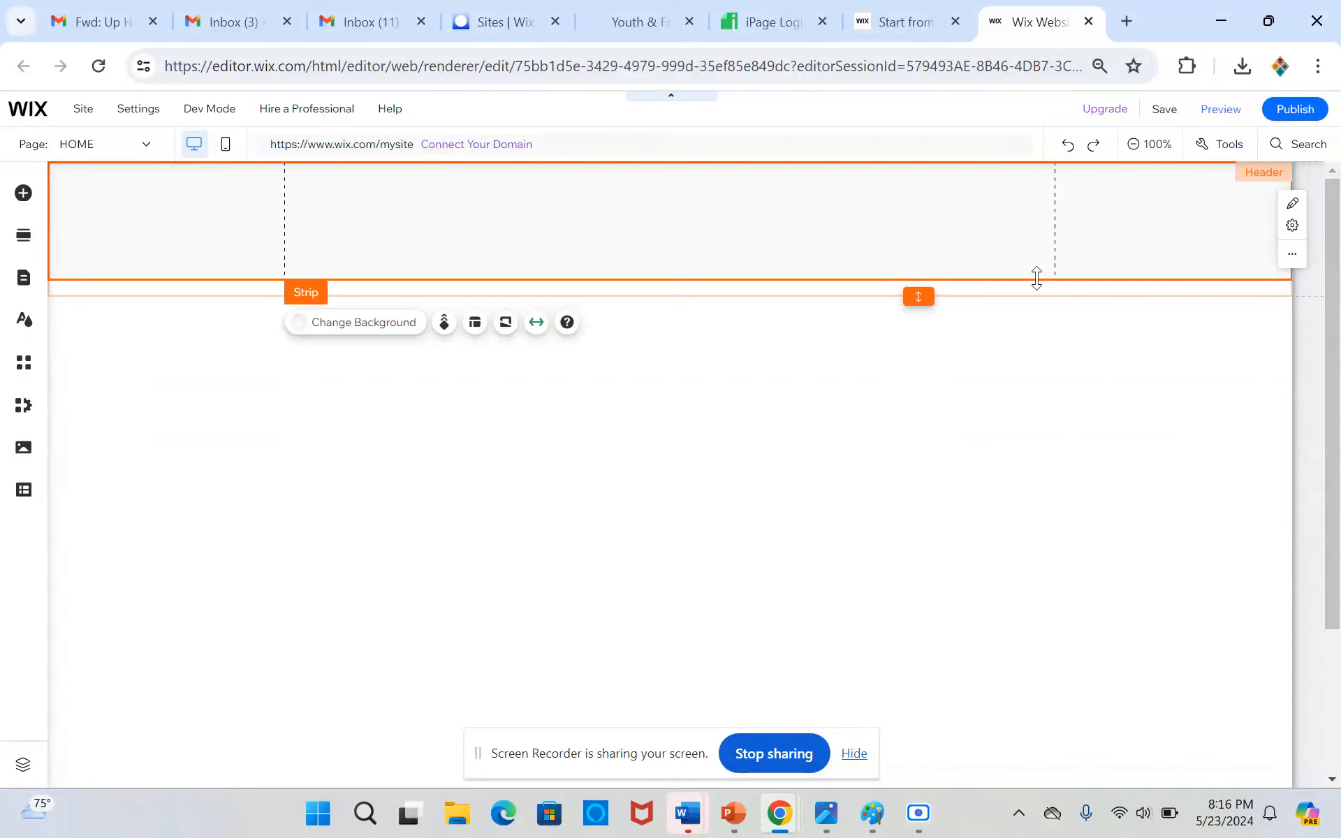
# Add a second column to the header strip and set the column proportions to 33-66
pyautogui.rightClick(1018, 237)
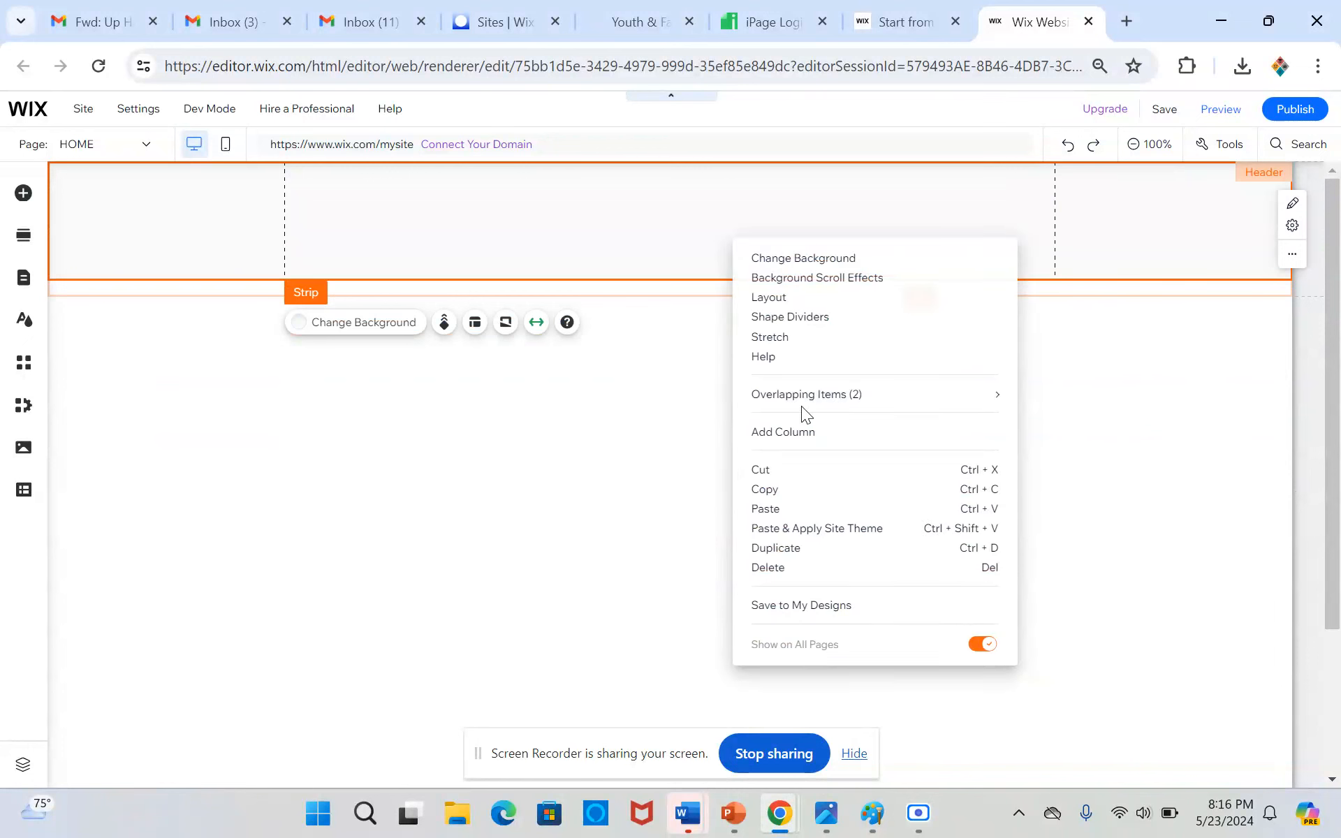
pyautogui.click(819, 439)
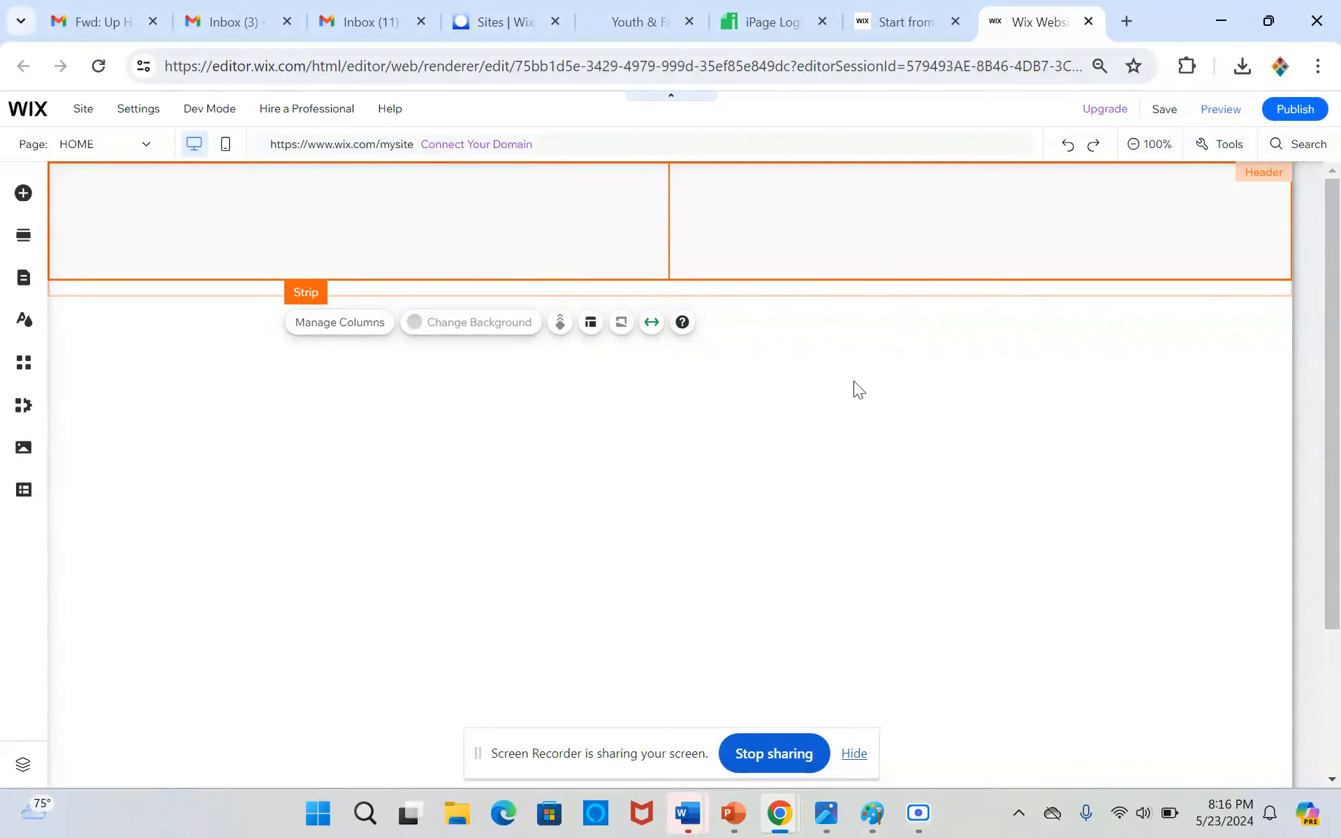
pyautogui.click(590, 323)
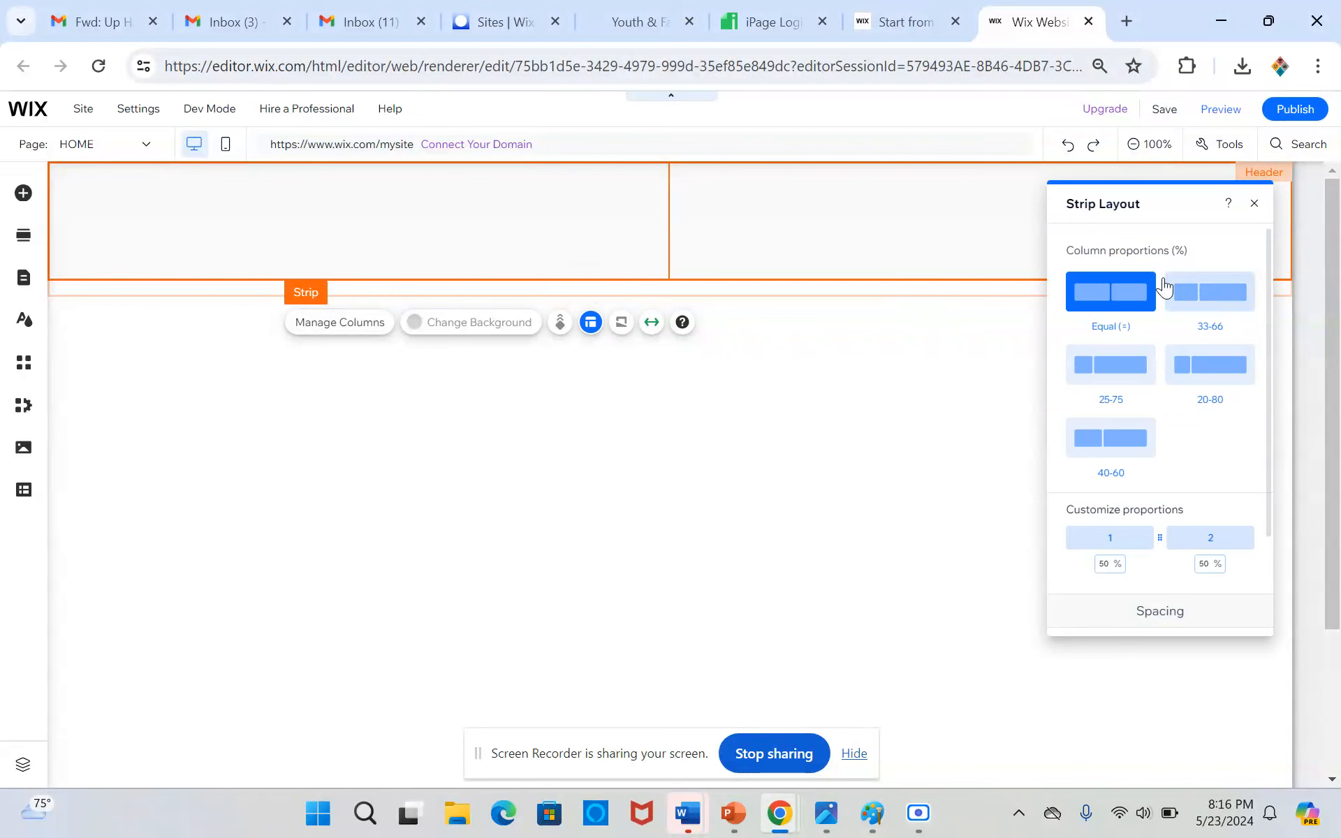
pyautogui.click(1211, 303)
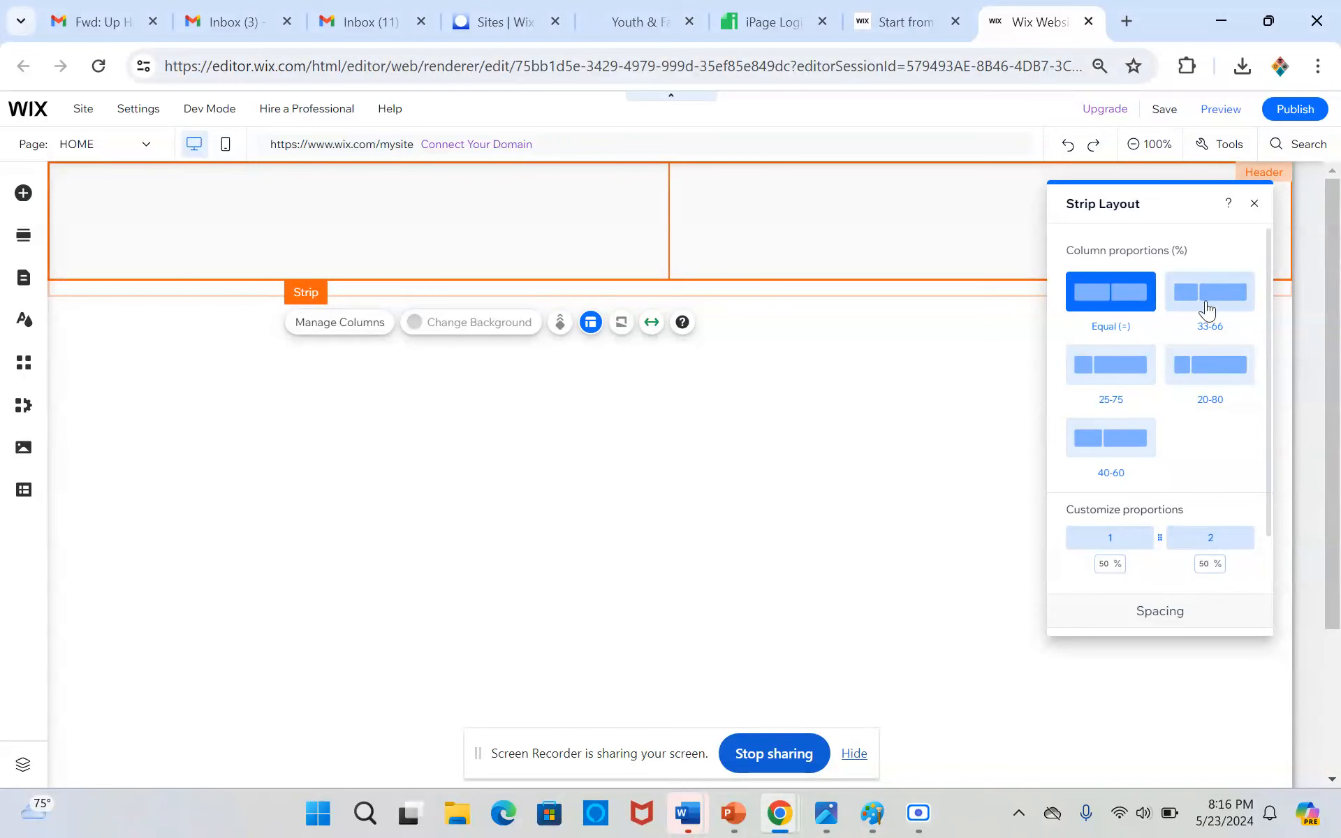
# Raise the header's lower edge to meet the strip and select each of the strip's two columns in turn
pyautogui.click(655, 287)
pyautogui.moveTo(919, 291); pyautogui.dragTo(919, 279)
pyautogui.click(525, 244)
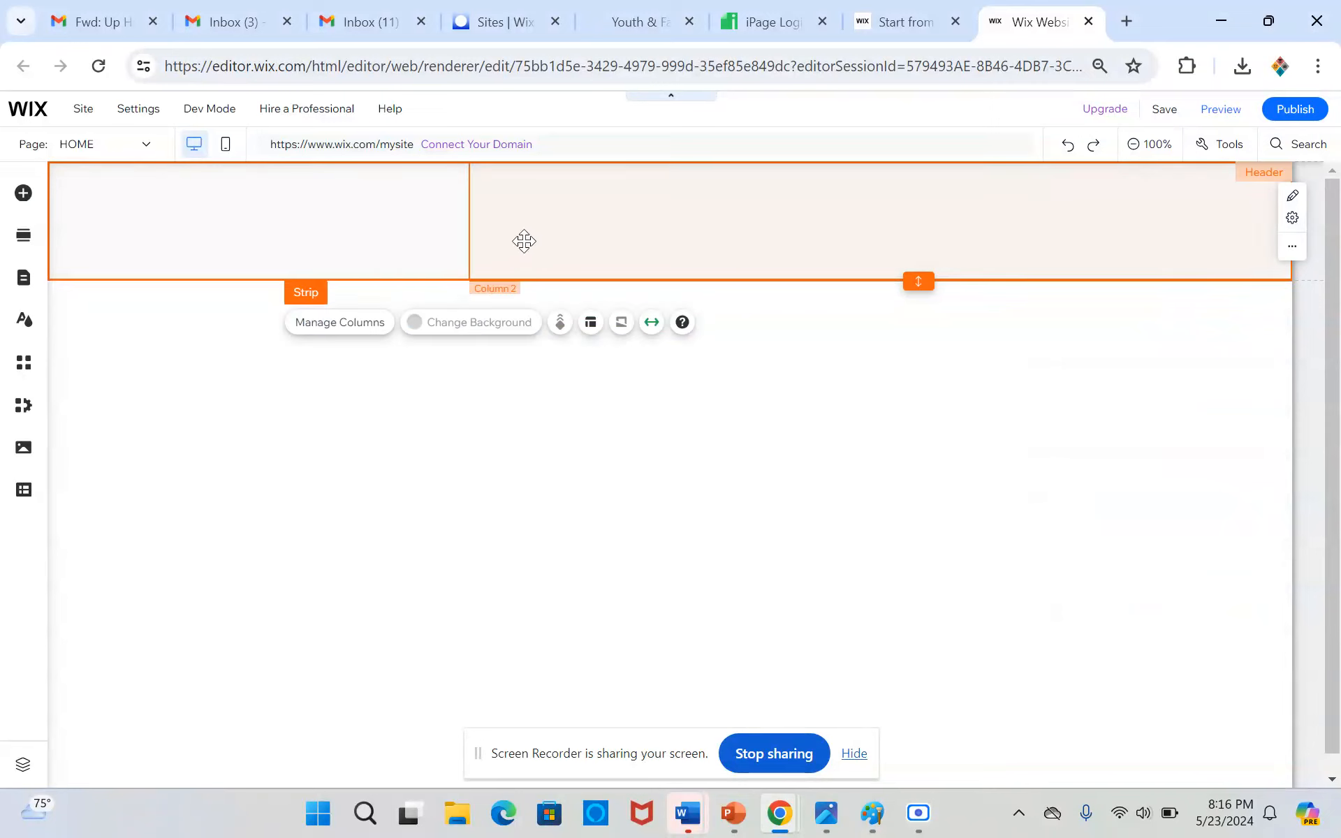
pyautogui.click(334, 245)
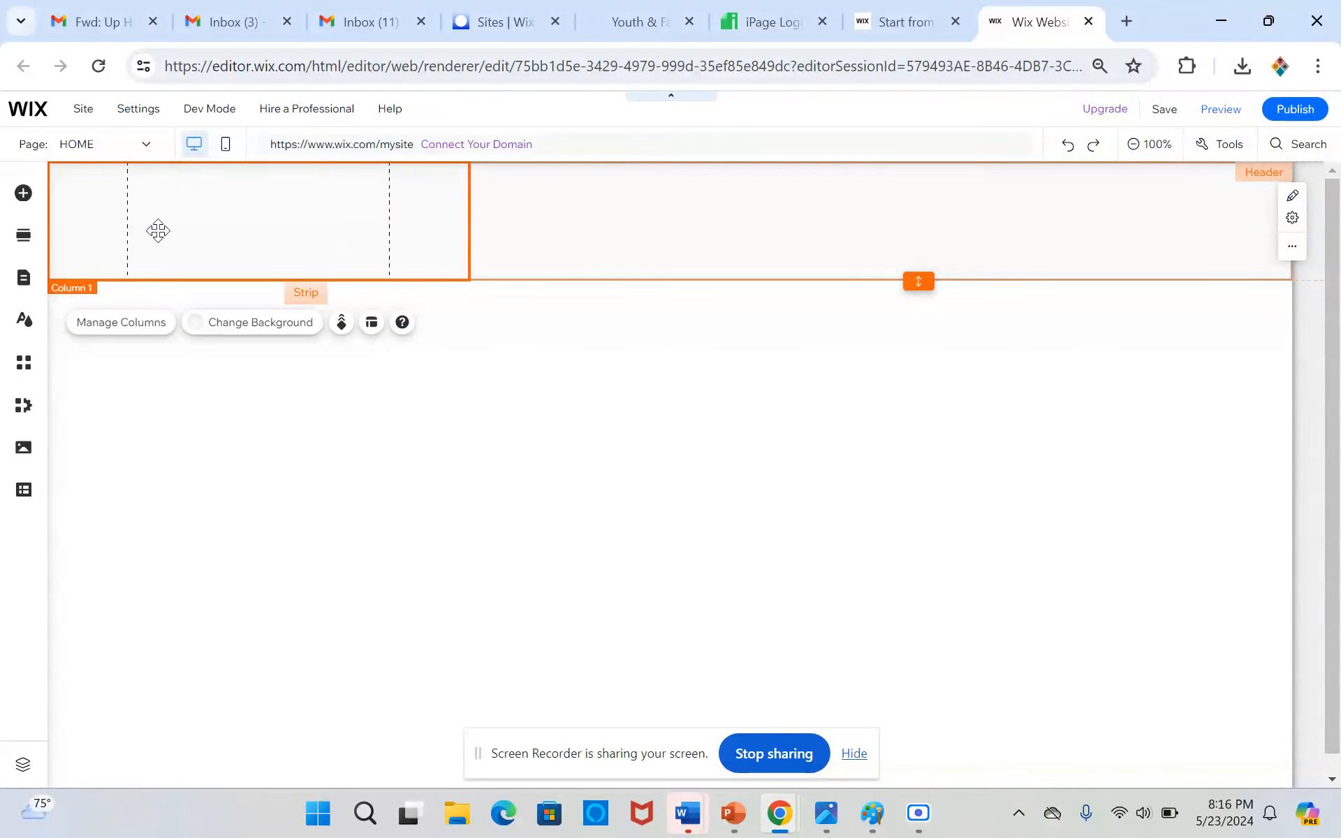
pyautogui.click(940, 207)
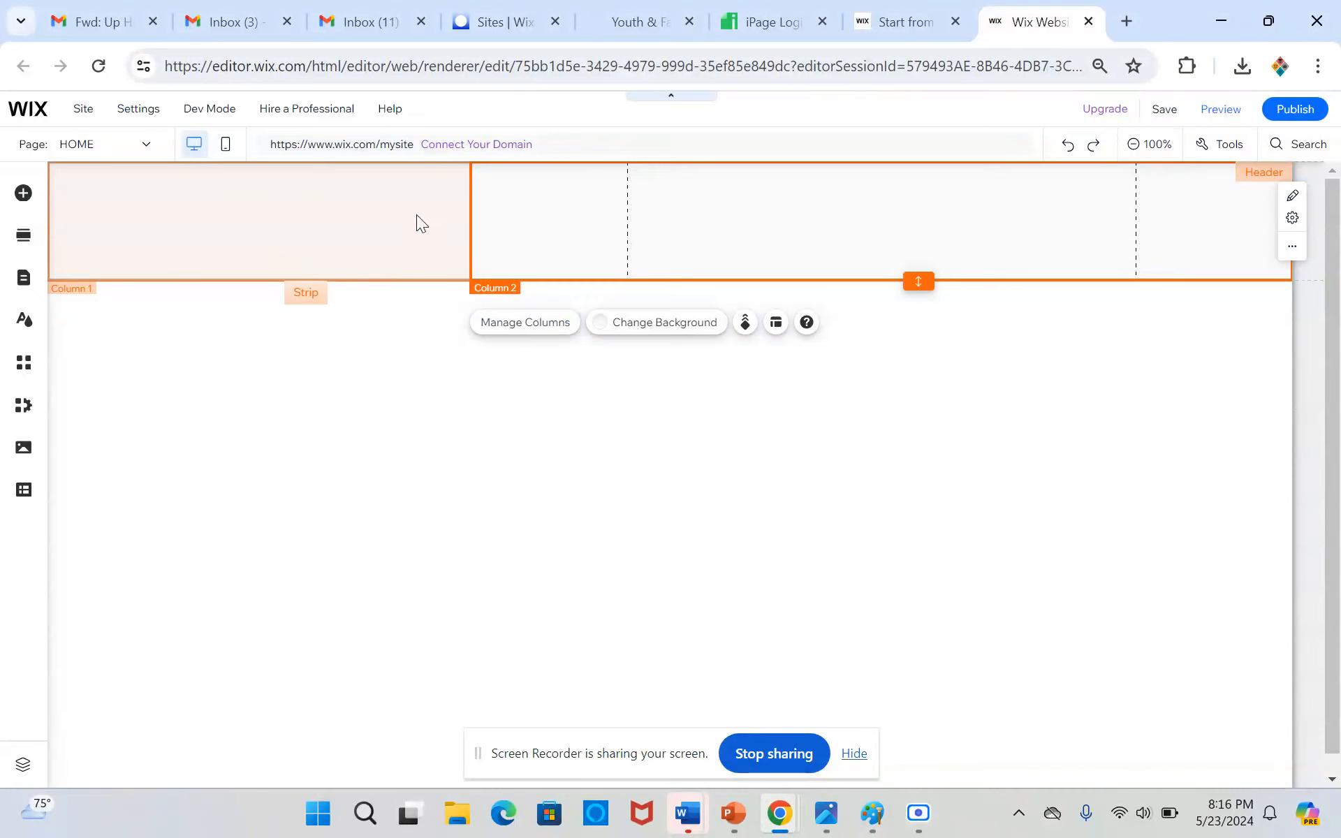
# Add a themed Heading 1 text to the strip's first column and narrow its box to the column's gridlines
pyautogui.click(23, 194)
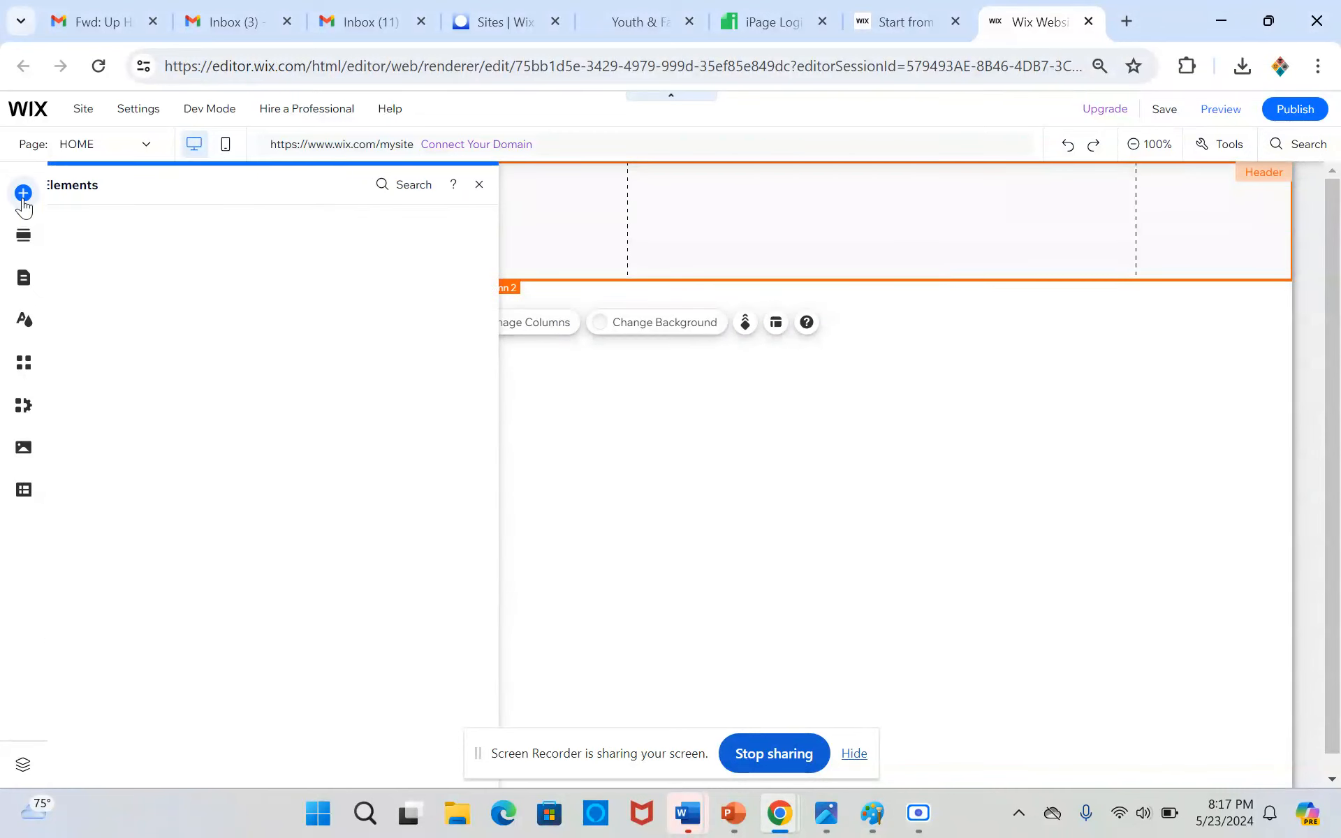
pyautogui.click(75, 230)
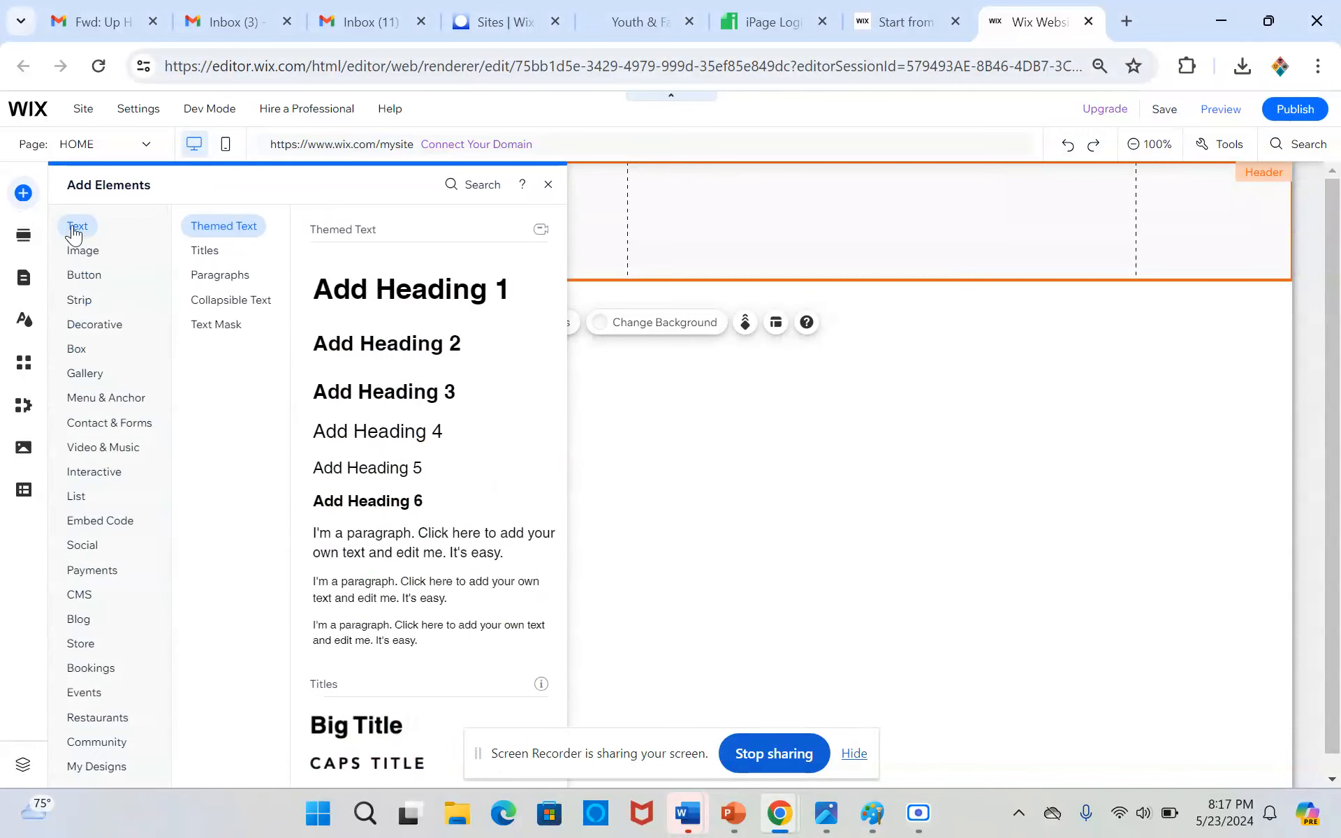
pyautogui.click(379, 306)
pyautogui.moveTo(489, 252); pyautogui.dragTo(170, 218)
pyautogui.moveTo(598, 220); pyautogui.dragTo(392, 218)
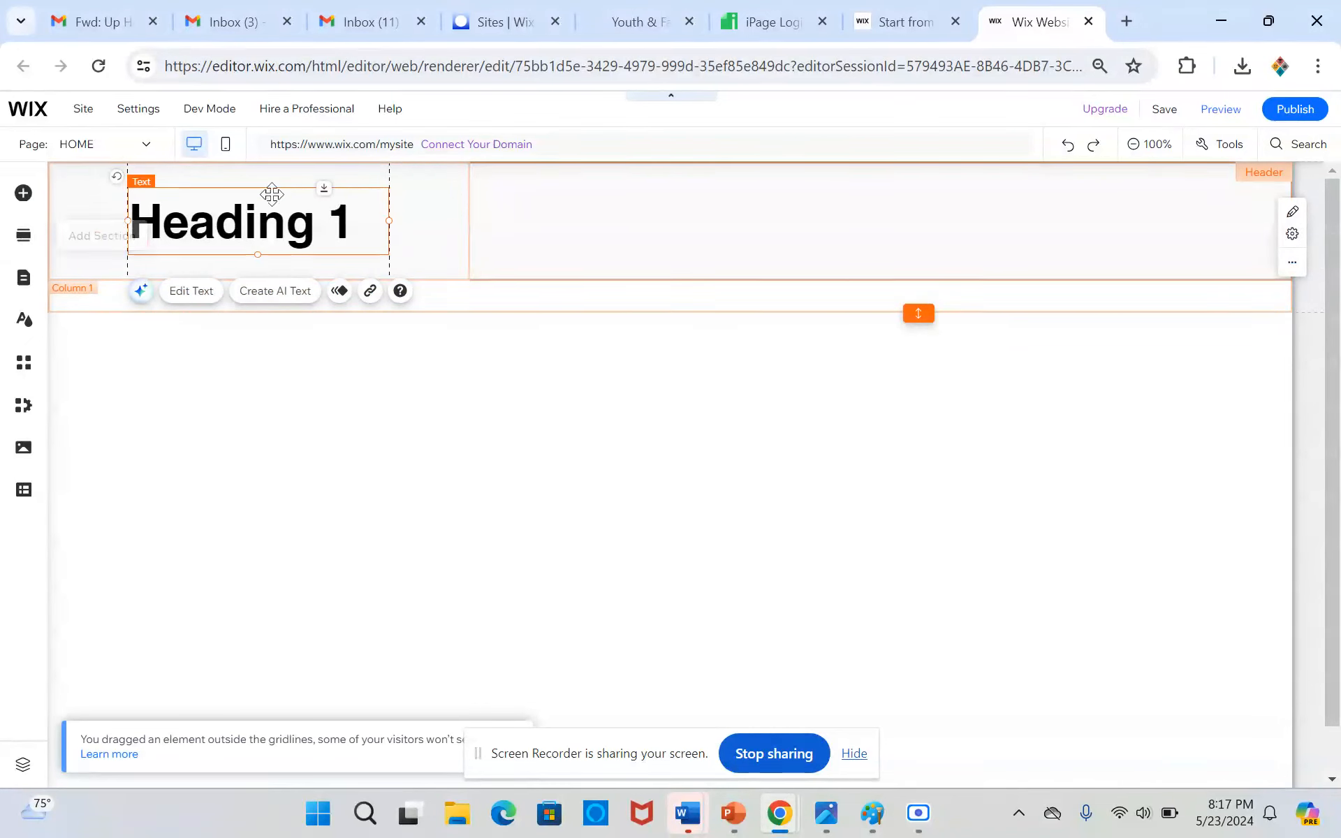
# Set the font size of the heading in the first column to 36 px
pyautogui.doubleClick(225, 221)
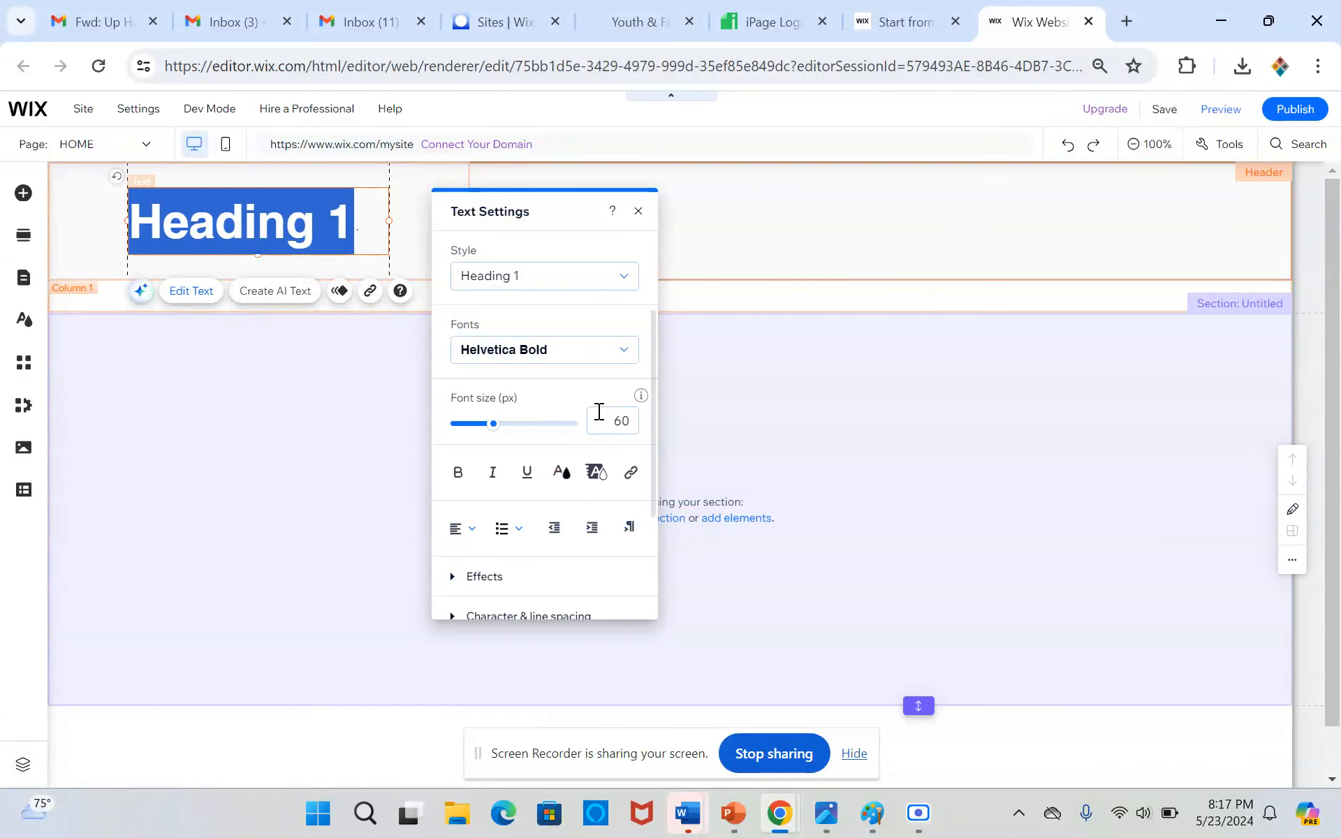
pyautogui.click(620, 422)
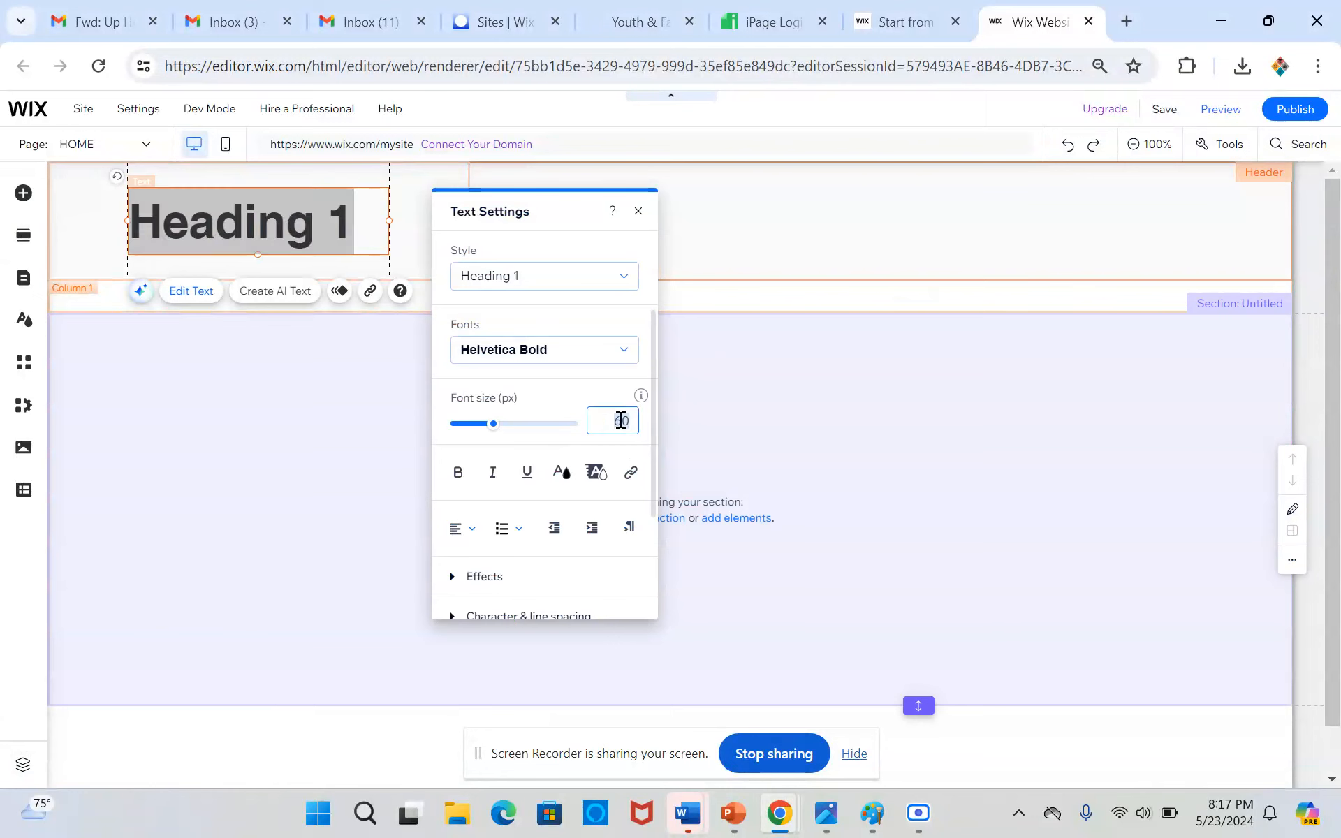
pyautogui.write('36')
pyautogui.click(91, 229)
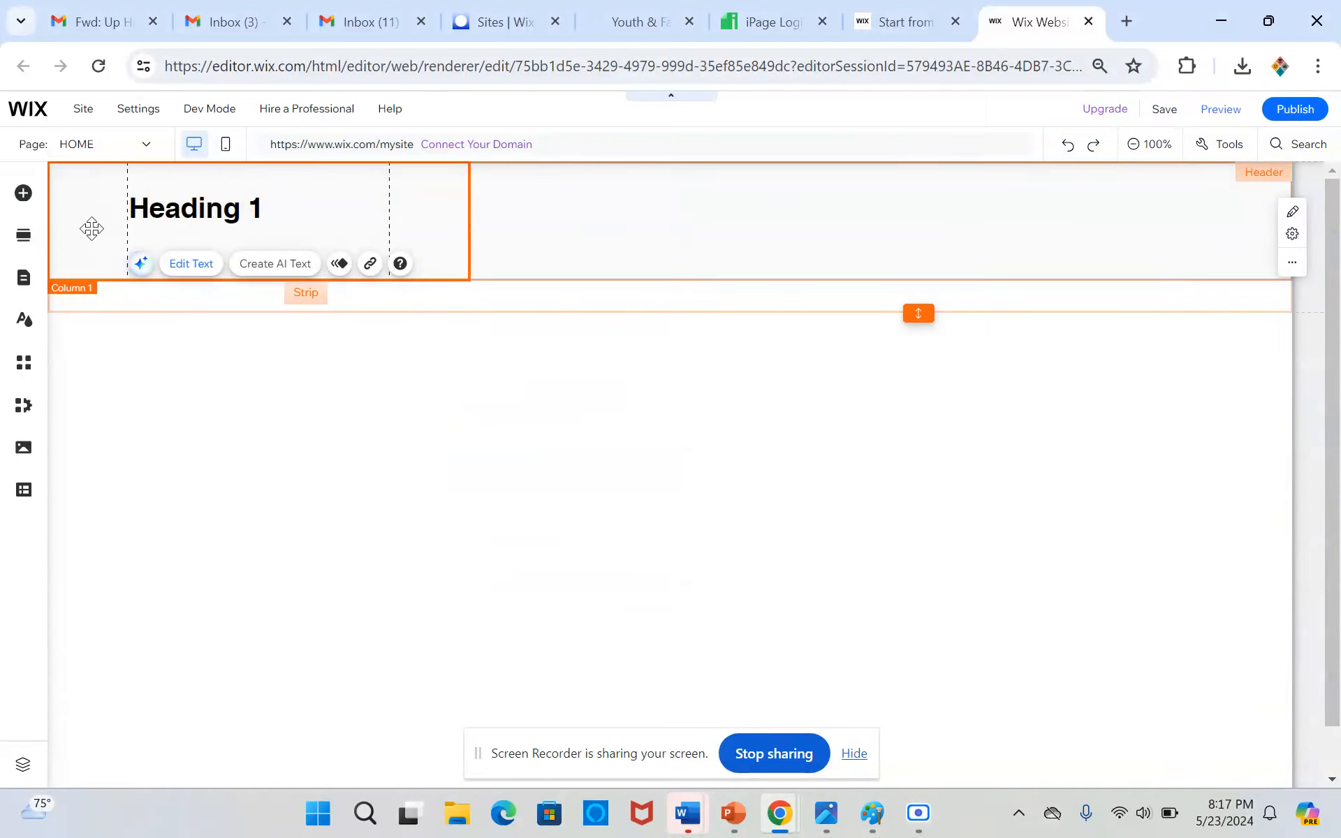
# Move the heading slightly down to the middle of the first column and replace its text with "Pizza-2"
pyautogui.moveTo(216, 201); pyautogui.dragTo(220, 216)
pyautogui.doubleClick(223, 218)
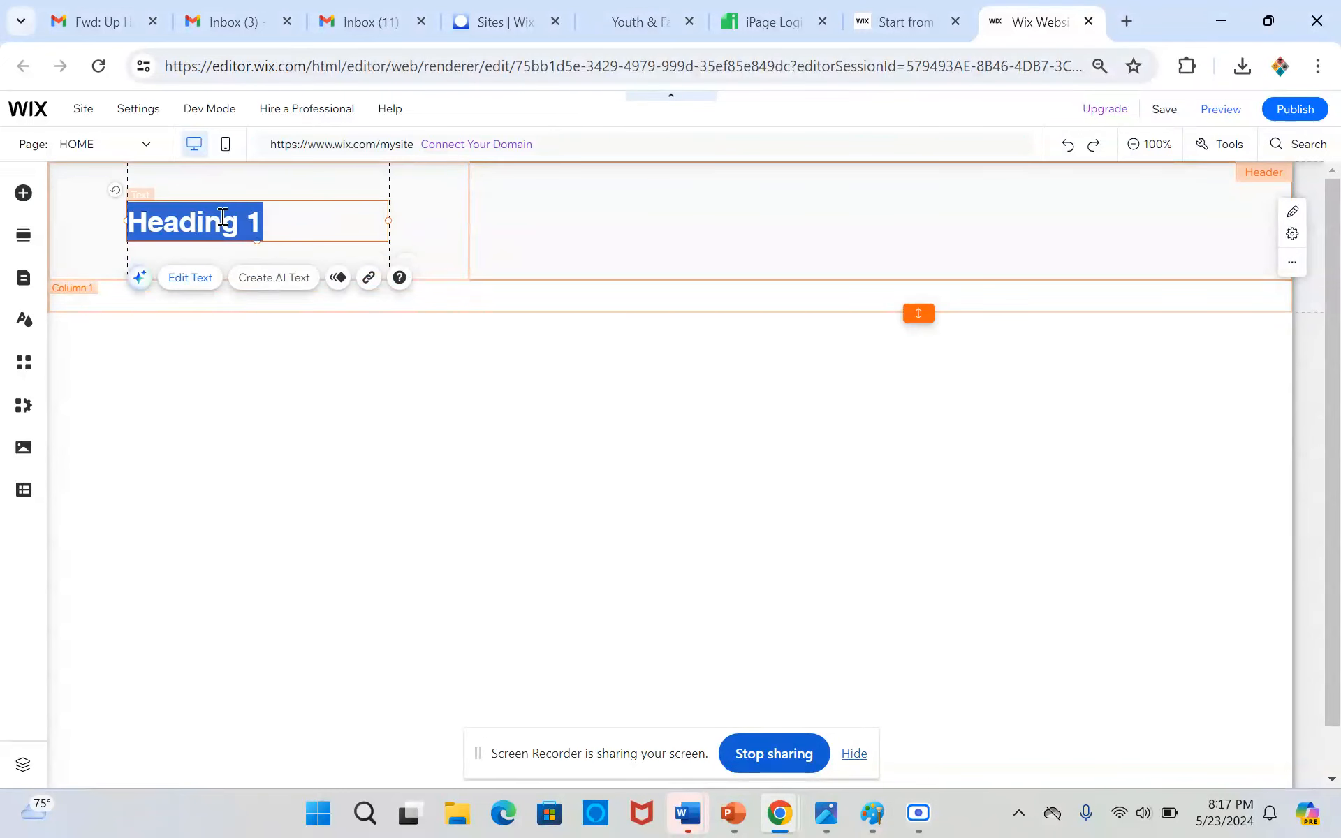
pyautogui.write('P')
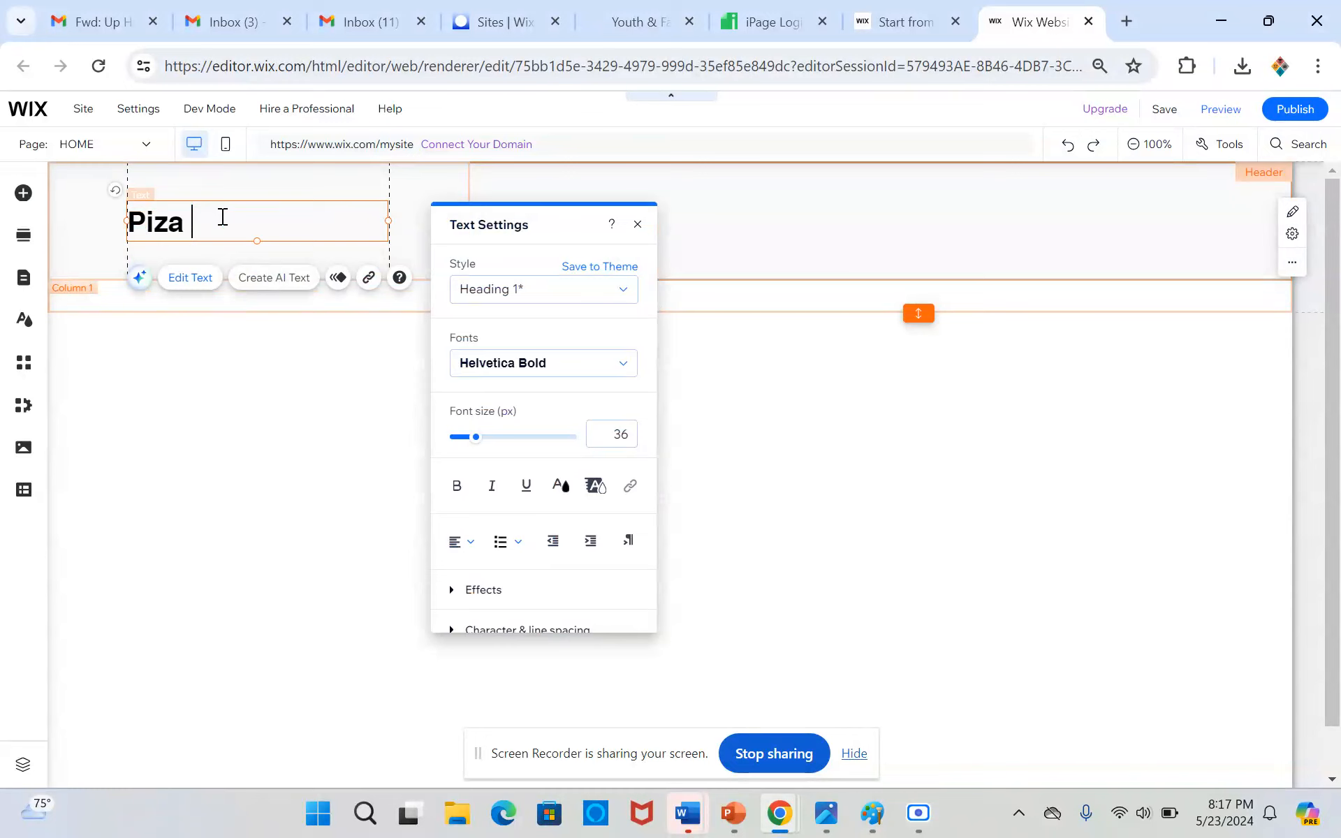
pyautogui.write('izz a')
pyautogui.press('BackSpace')
pyautogui.press('BackSpace')
pyautogui.write('a')
# Center-align the Pizza-2 heading within its text box
pyautogui.hotkey('ctrl', 'a')
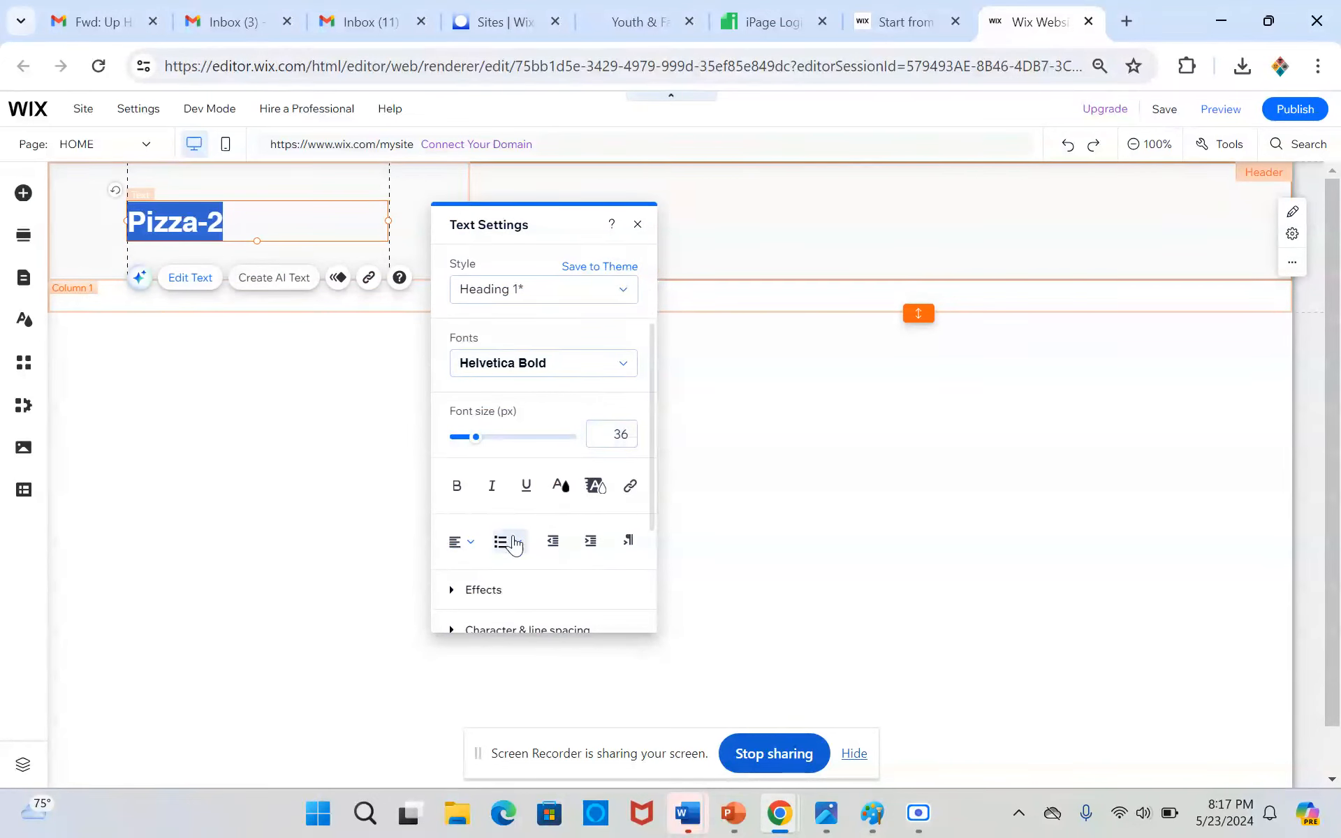
pyautogui.click(464, 543)
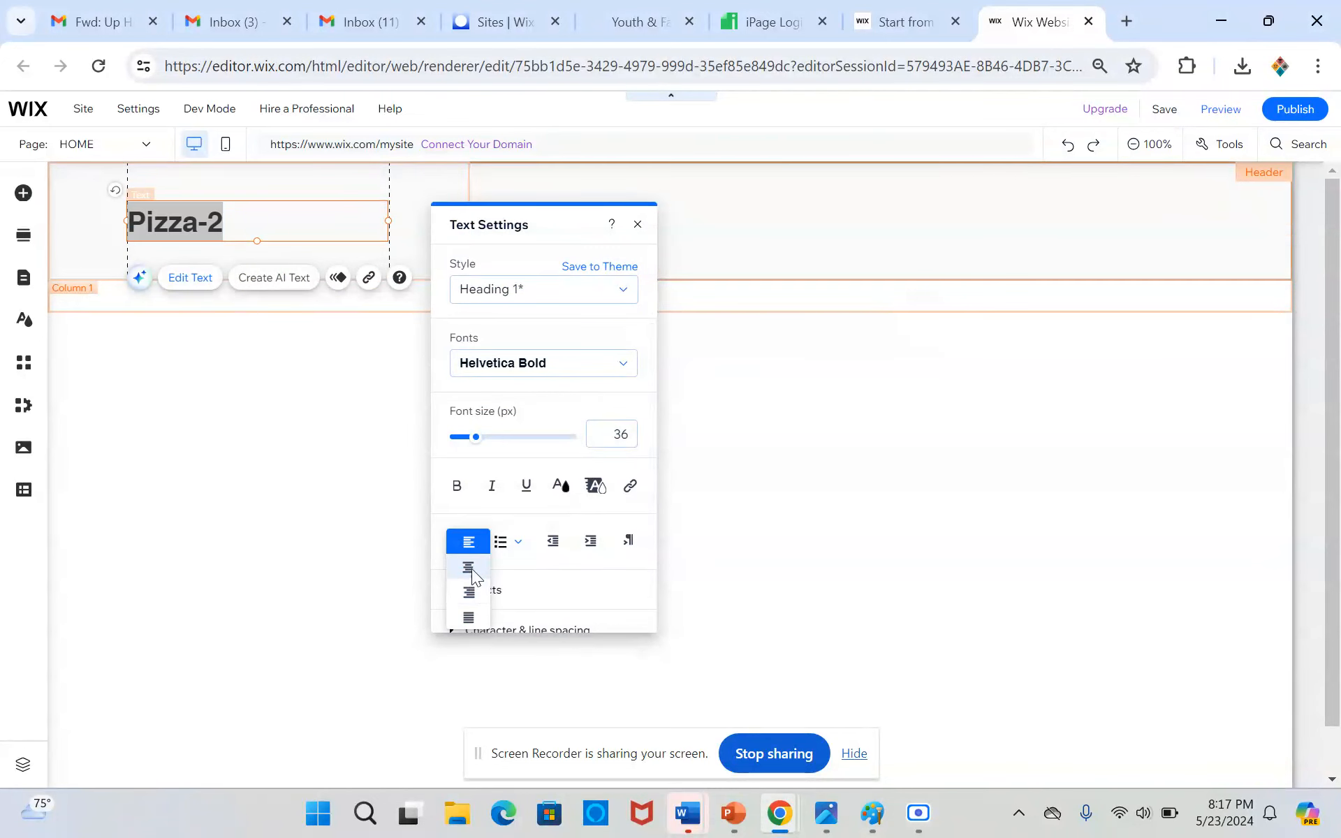
pyautogui.click(469, 567)
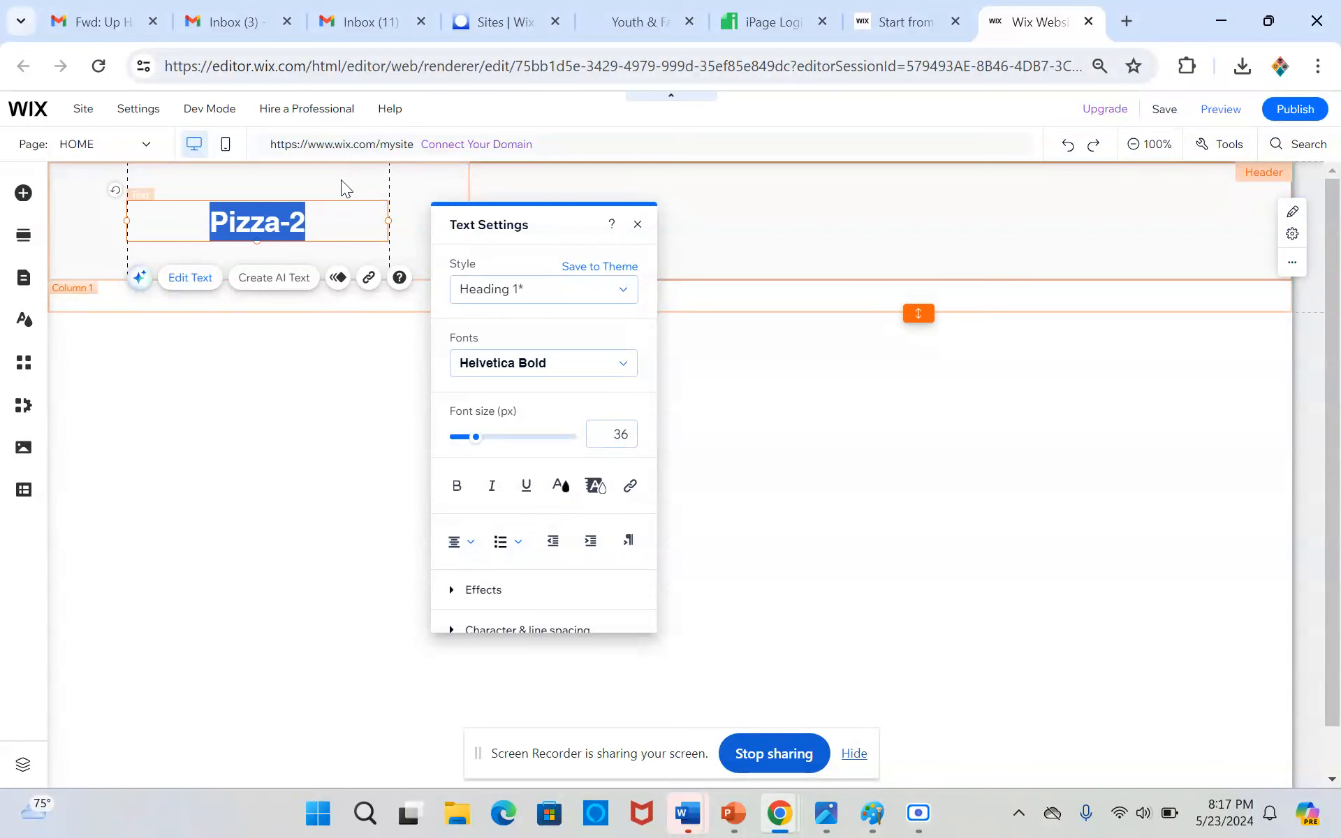
pyautogui.click(346, 187)
# Add the first themed horizontal menu to the header strip's second column and fit its width to the column's gridlines
pyautogui.click(536, 234)
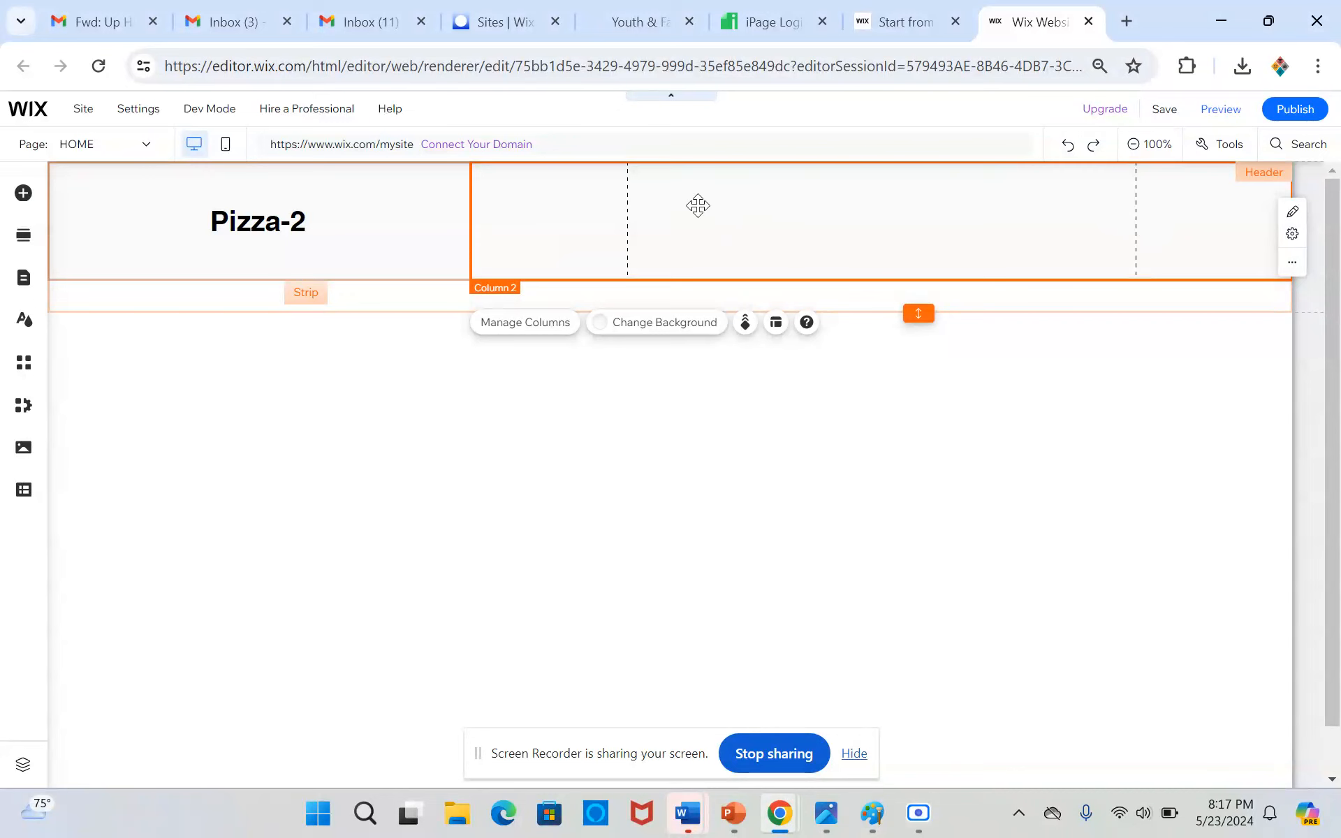
pyautogui.click(23, 193)
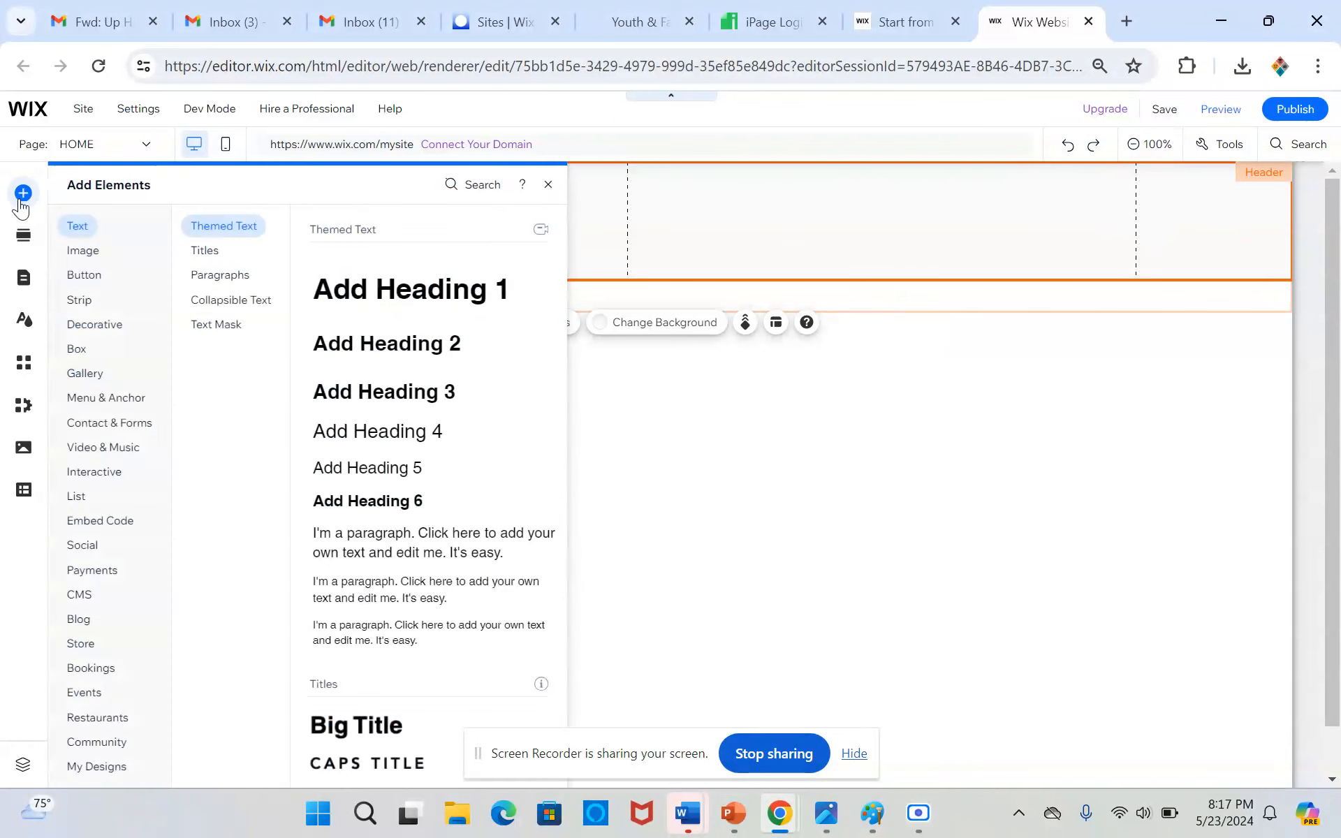
pyautogui.click(136, 400)
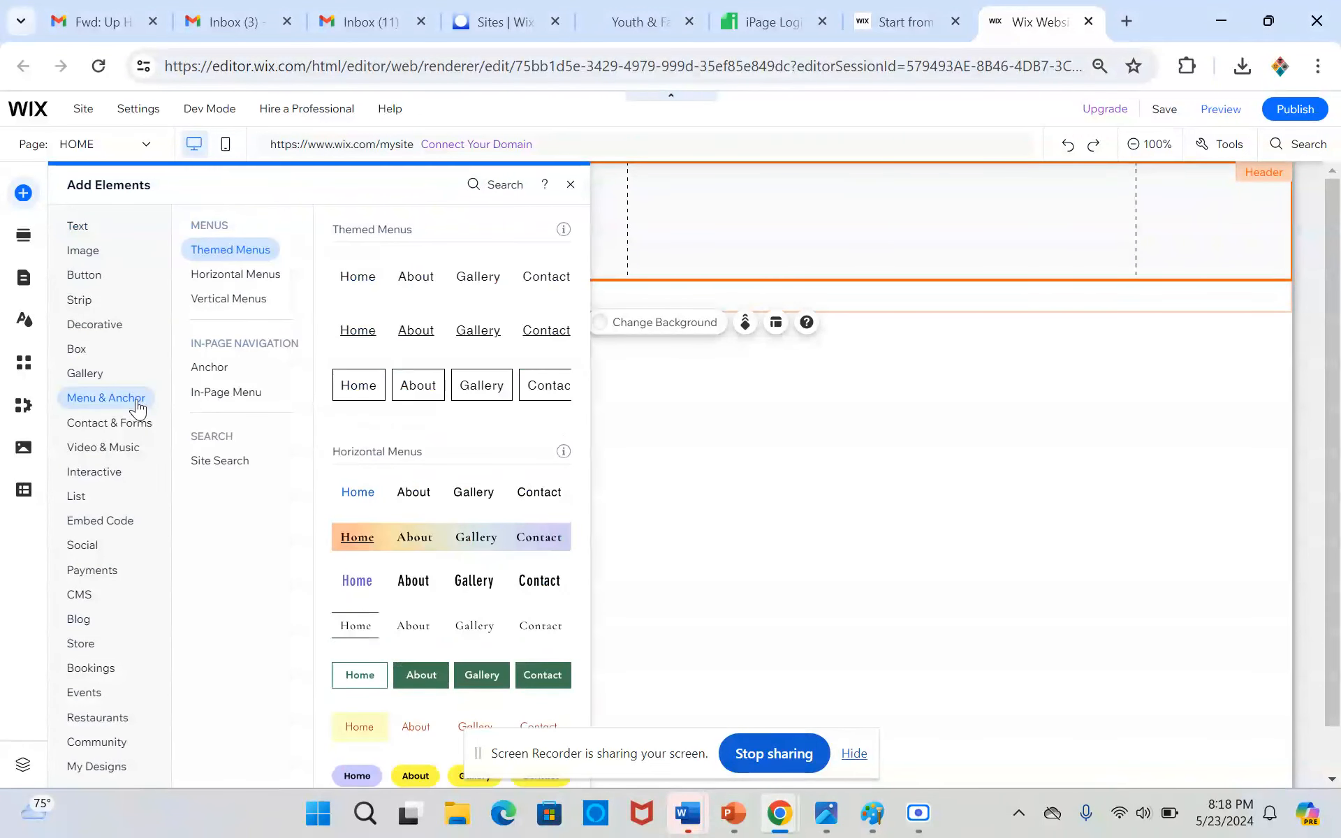
pyautogui.click(353, 274)
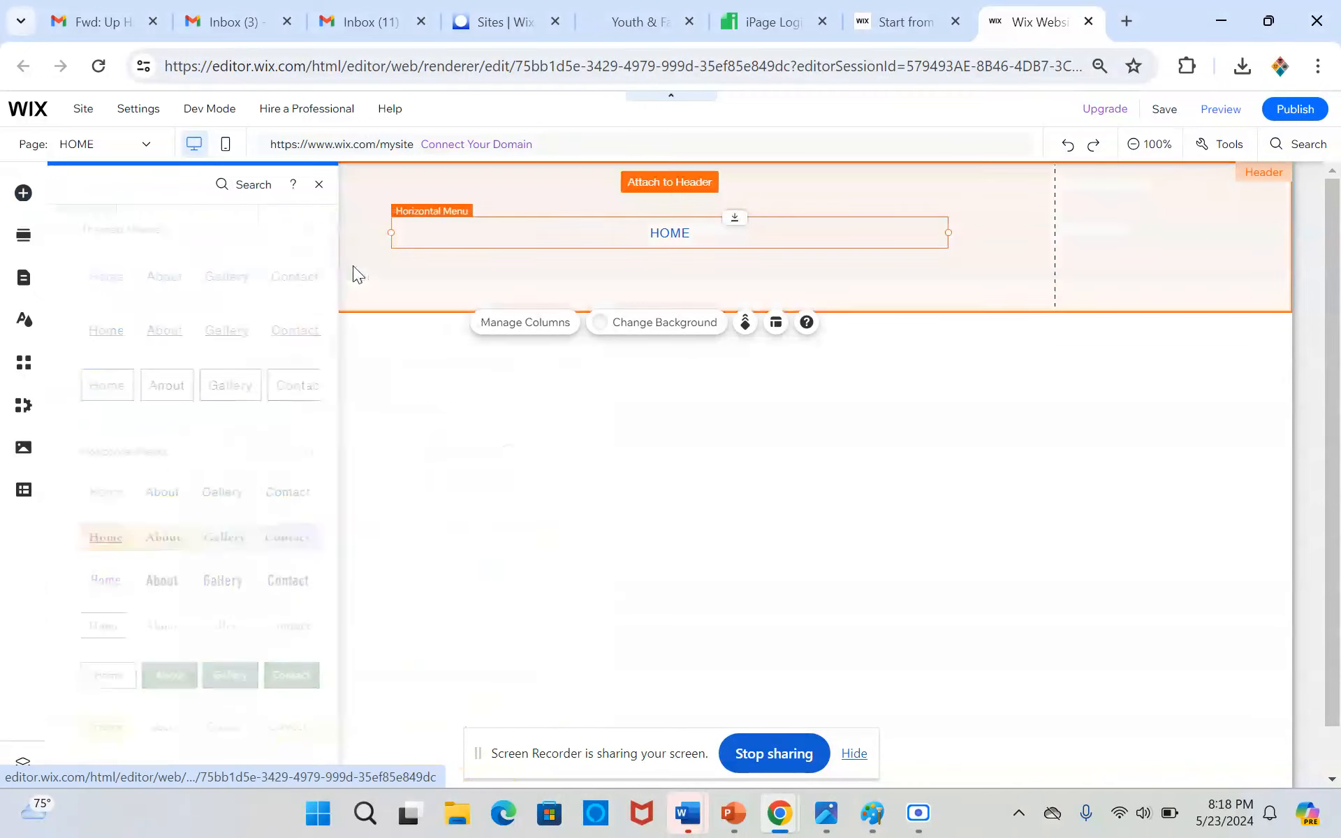
pyautogui.moveTo(647, 225); pyautogui.dragTo(878, 213)
pyautogui.moveTo(1182, 218); pyautogui.dragTo(1135, 219)
pyautogui.moveTo(737, 220); pyautogui.dragTo(733, 219)
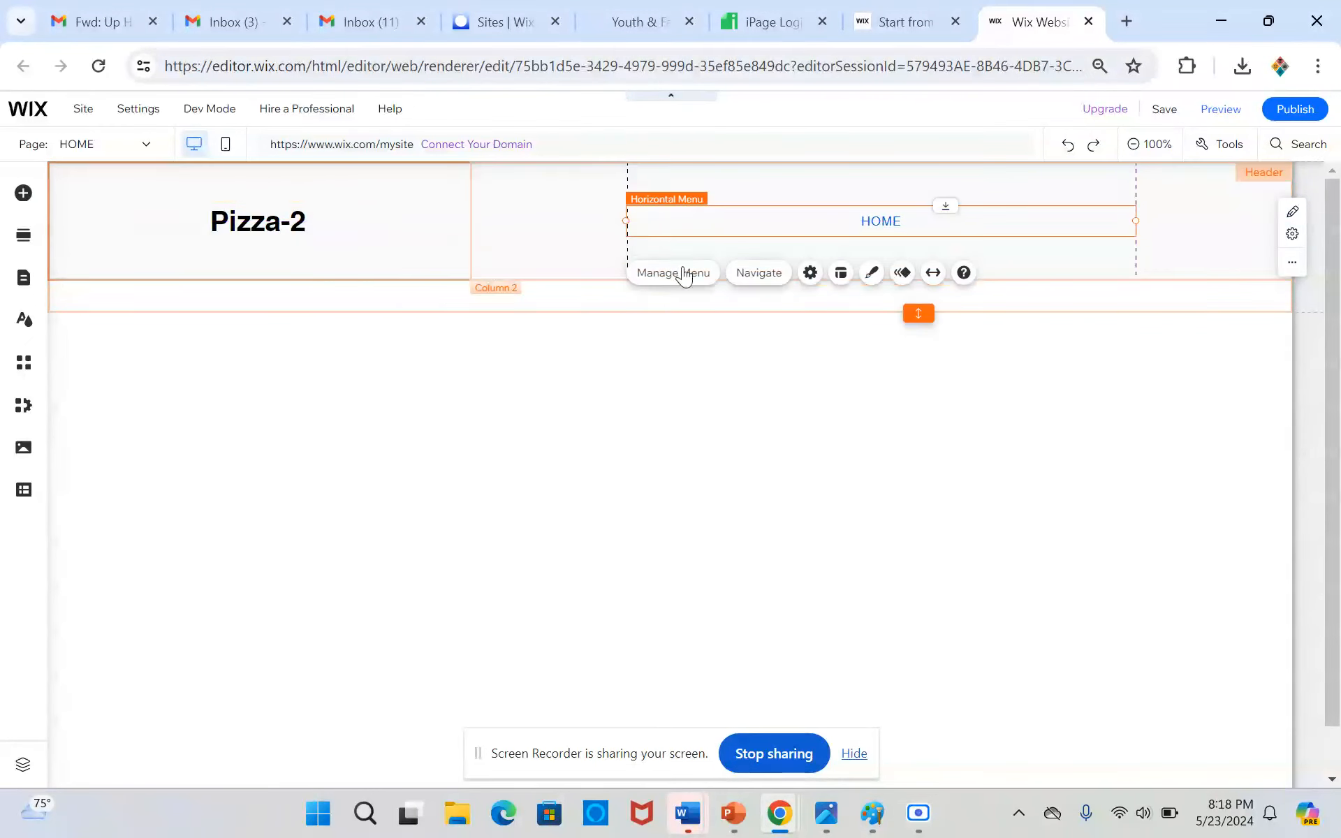
# Raise the header's lower edge to meet the bottom of the two-column strip
pyautogui.click(562, 309)
pyautogui.moveTo(918, 312); pyautogui.dragTo(915, 281)
pyautogui.click(919, 317)
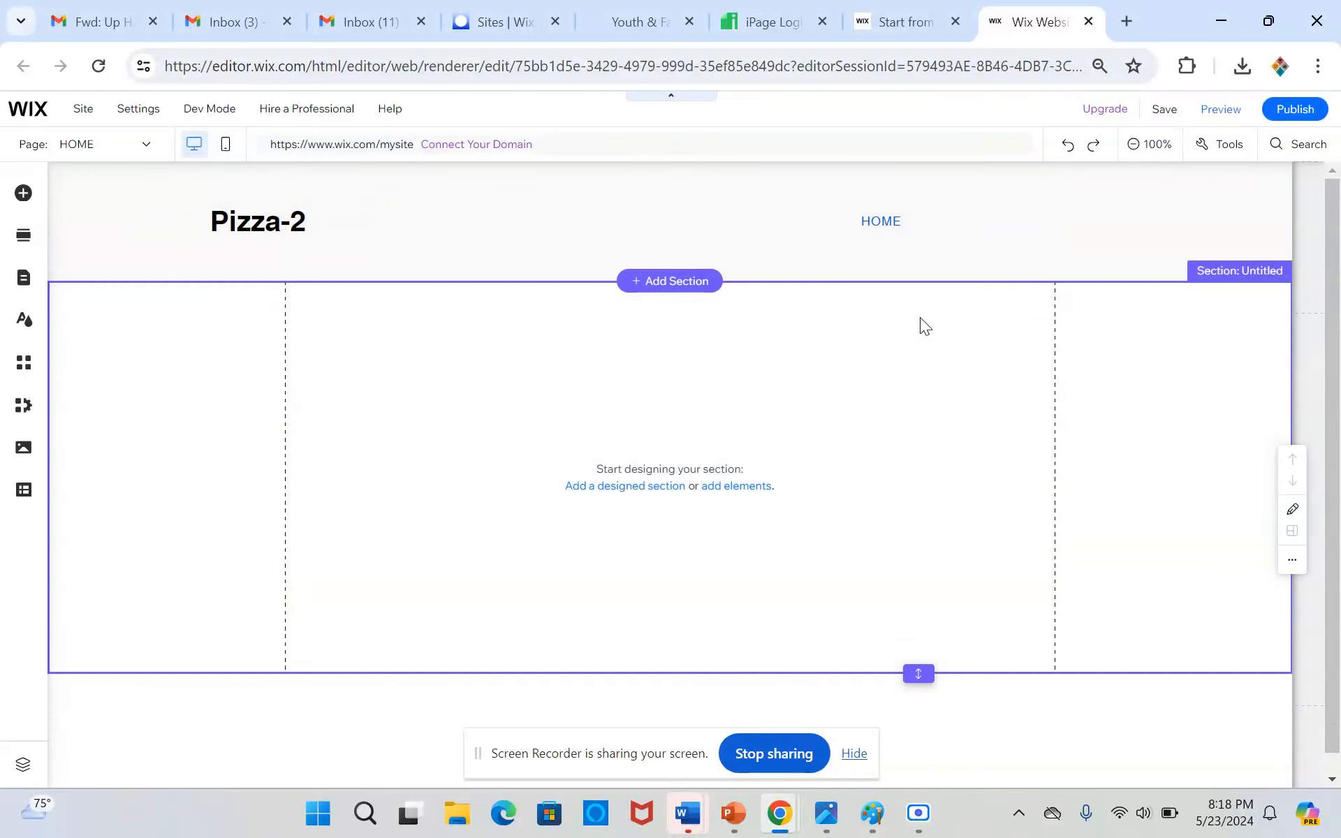
pyautogui.click(1021, 262)
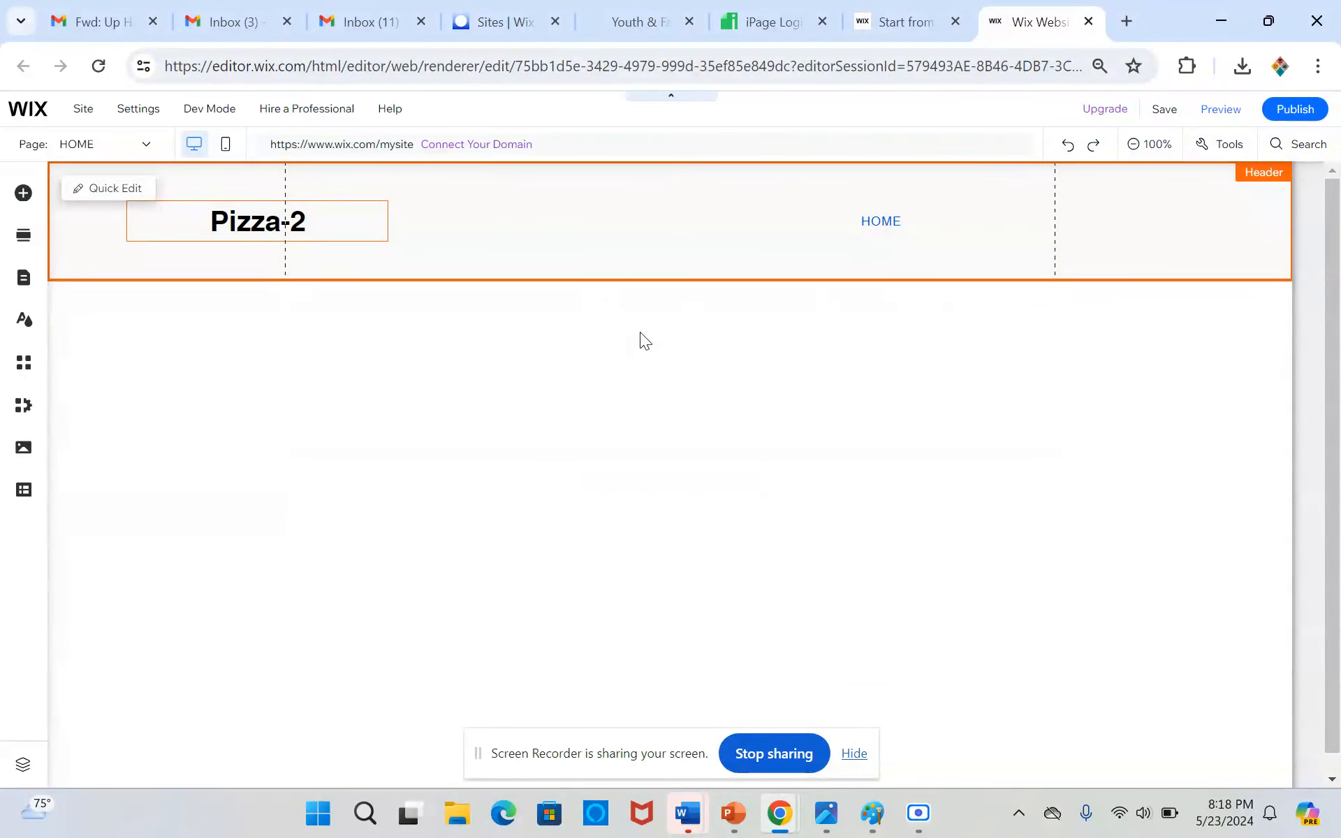
# Add a black Classic strip to the footer and reduce its height to a thin band
pyautogui.scroll(-1, 643, 331)
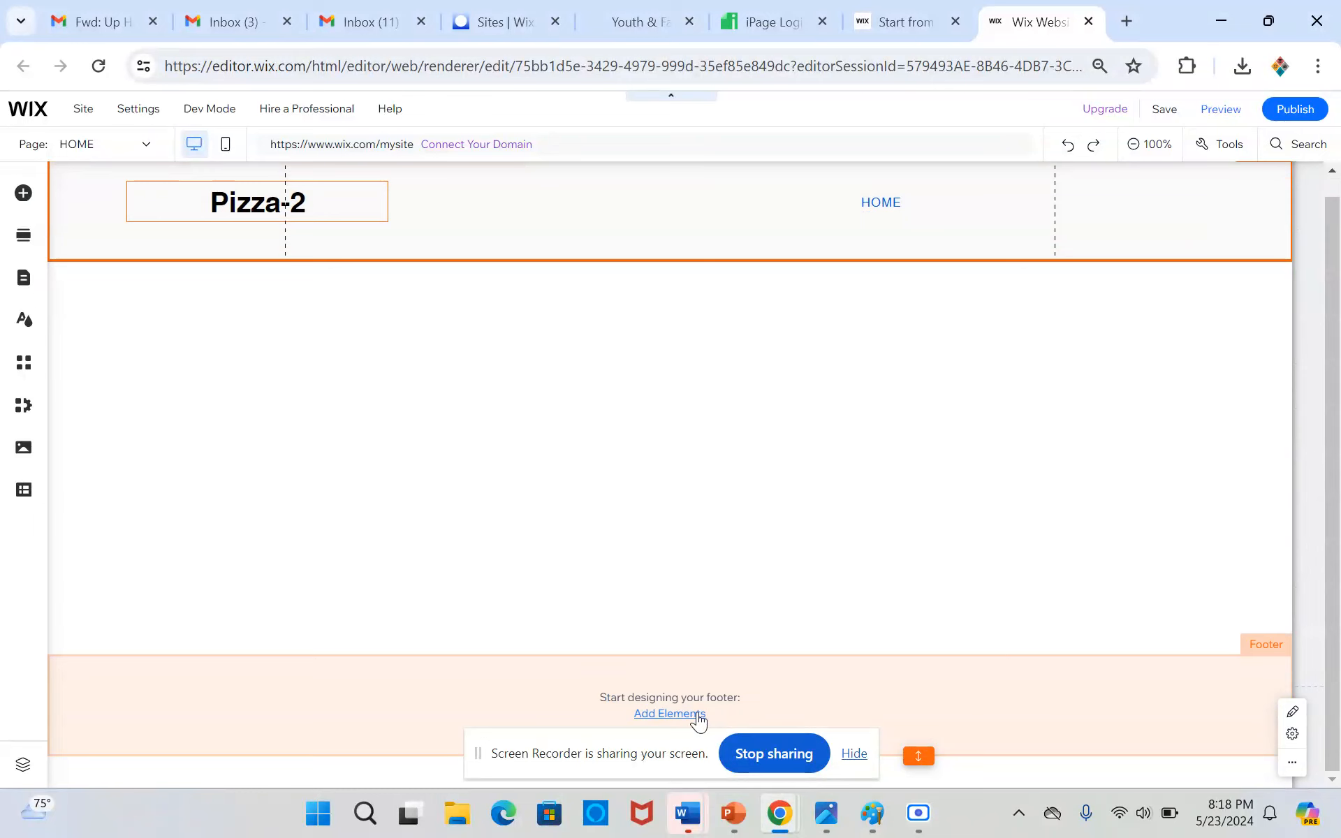
pyautogui.click(669, 713)
pyautogui.click(85, 283)
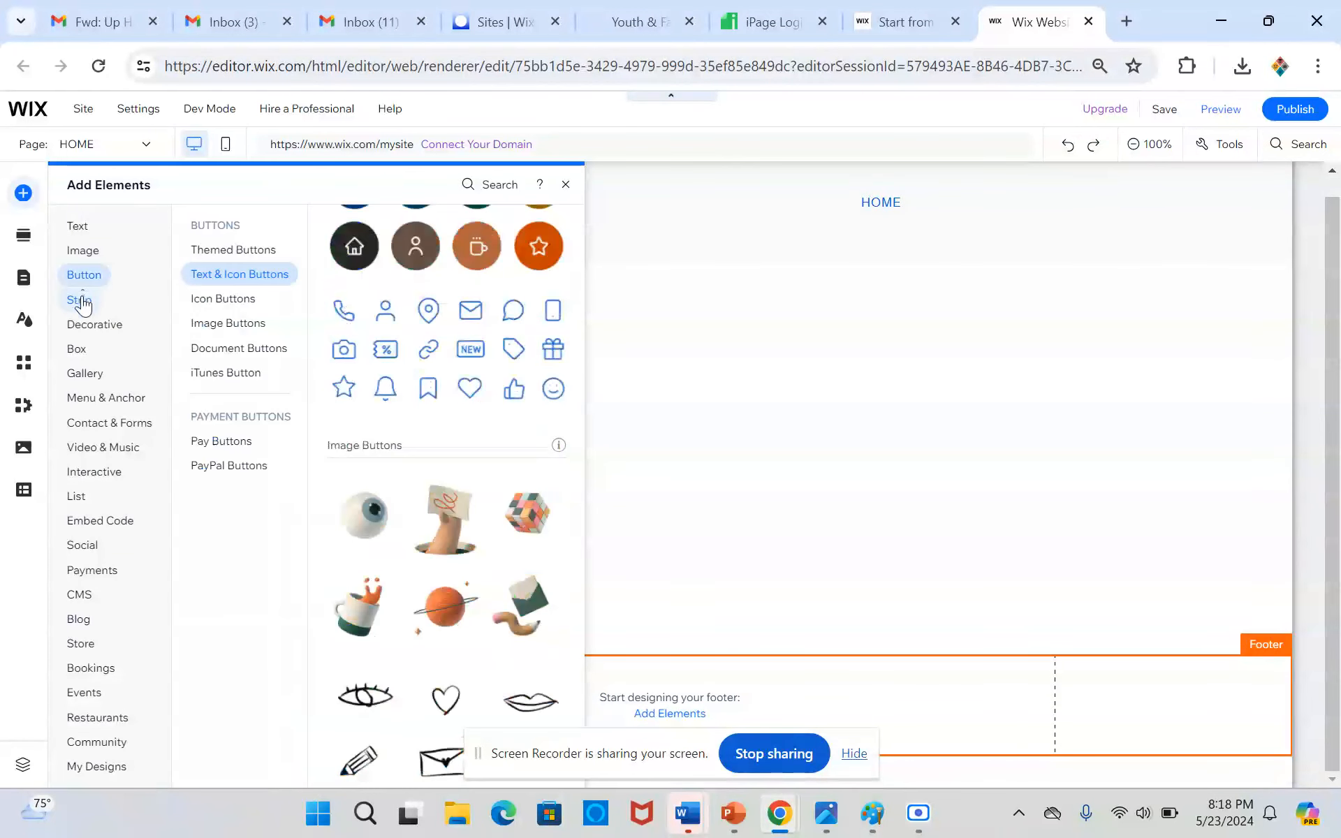
pyautogui.click(83, 301)
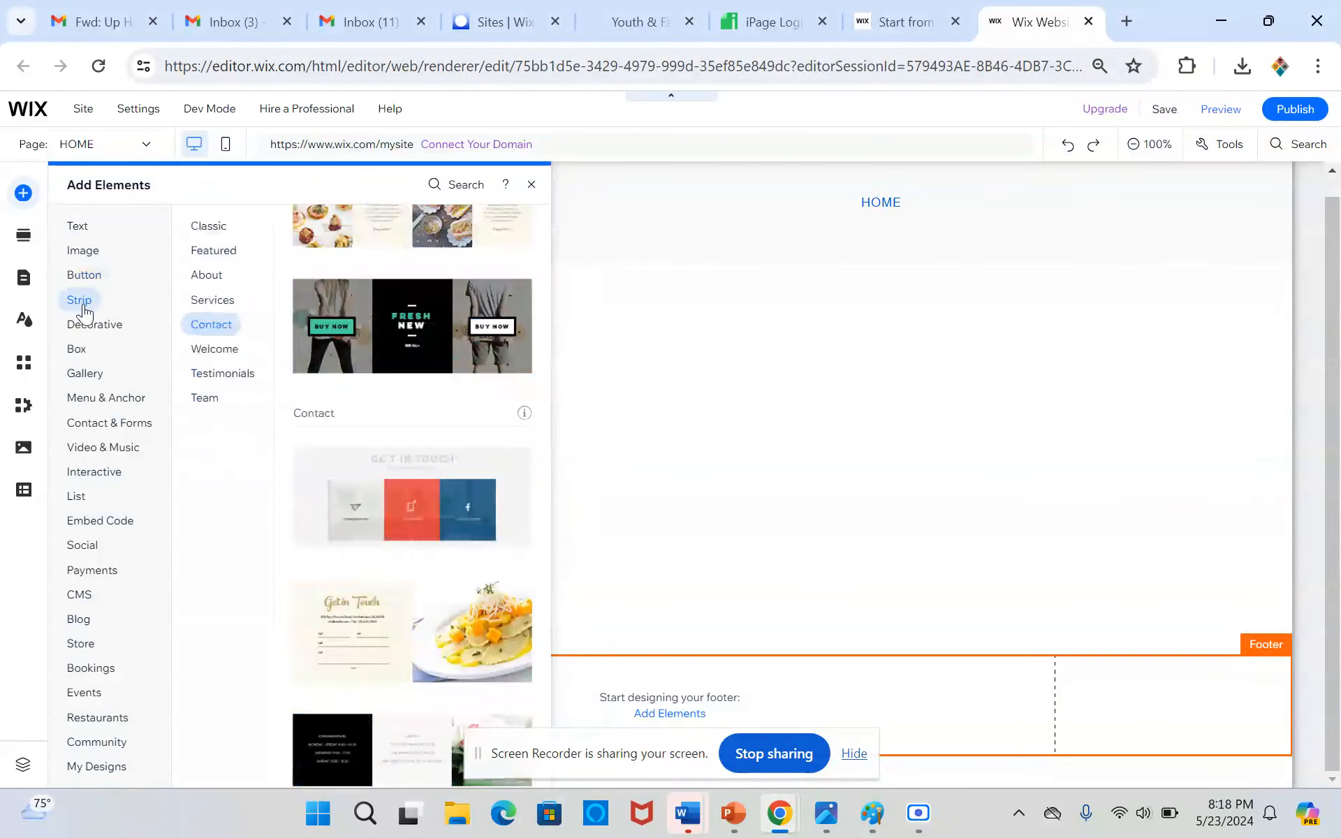
pyautogui.click(208, 227)
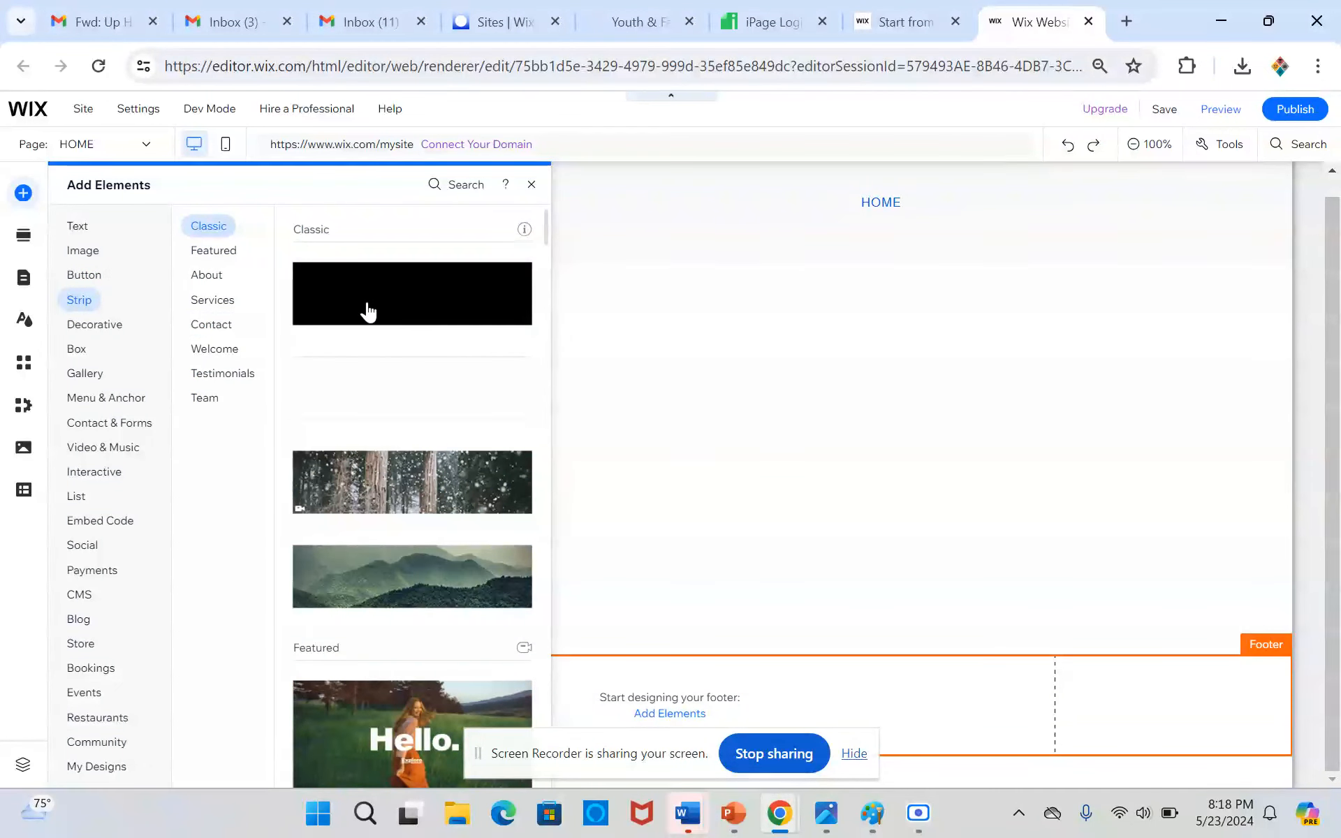
pyautogui.moveTo(371, 308); pyautogui.dragTo(444, 504)
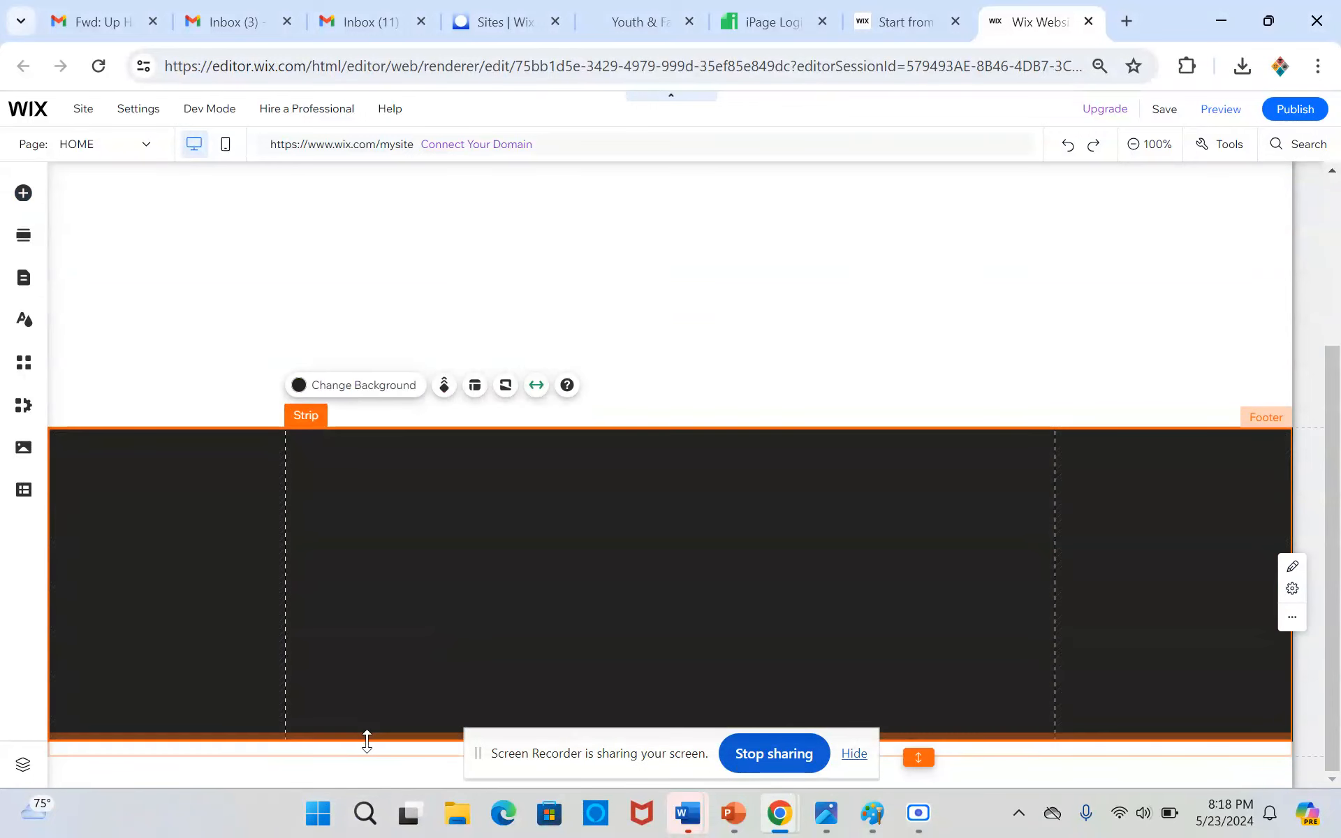
pyautogui.moveTo(367, 738)
pyautogui.mouseDown()
pyautogui.moveTo(371, 694)
pyautogui.moveTo(367, 711)
pyautogui.mouseUp()
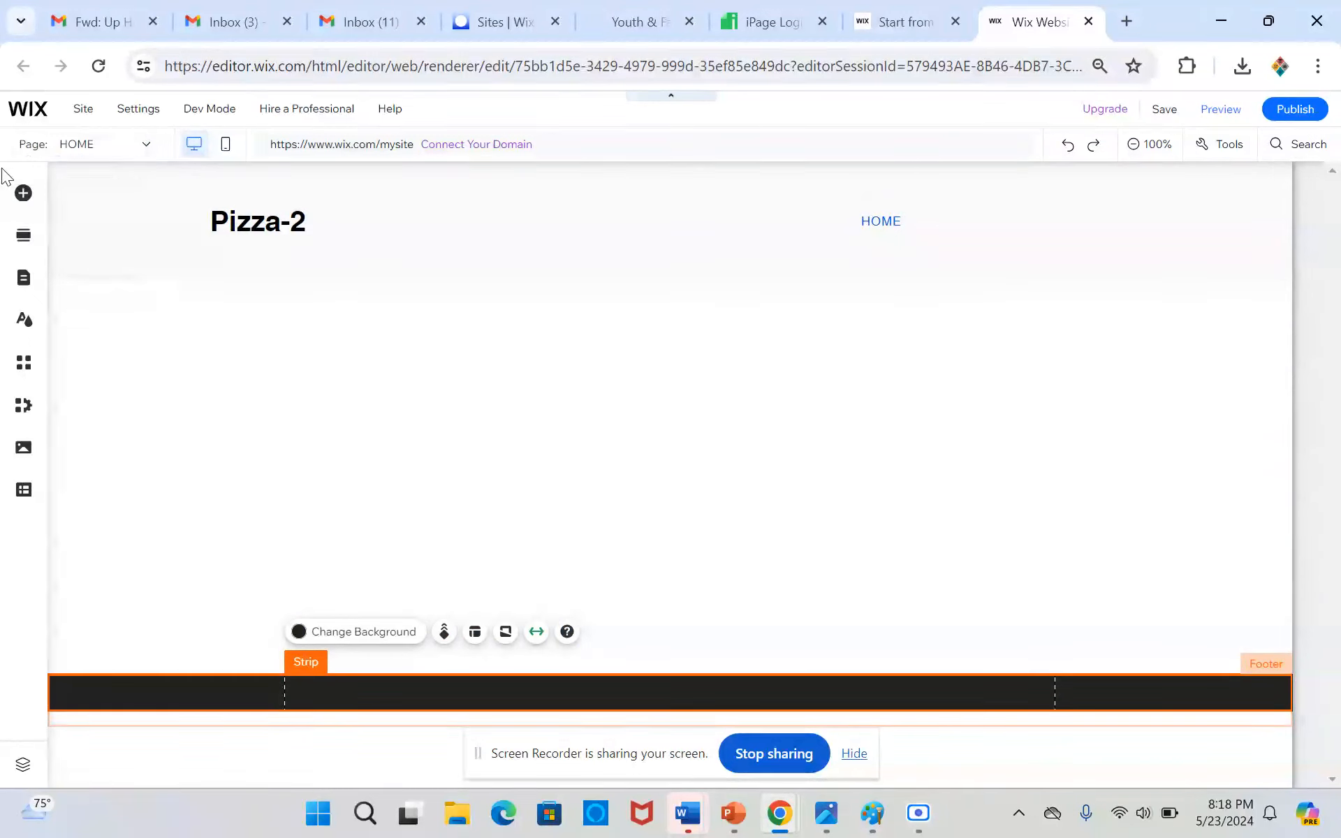
# Place a themed Paragraph 2 text in the black footer strip and widen its box to span the page gridlines
pyautogui.click(25, 196)
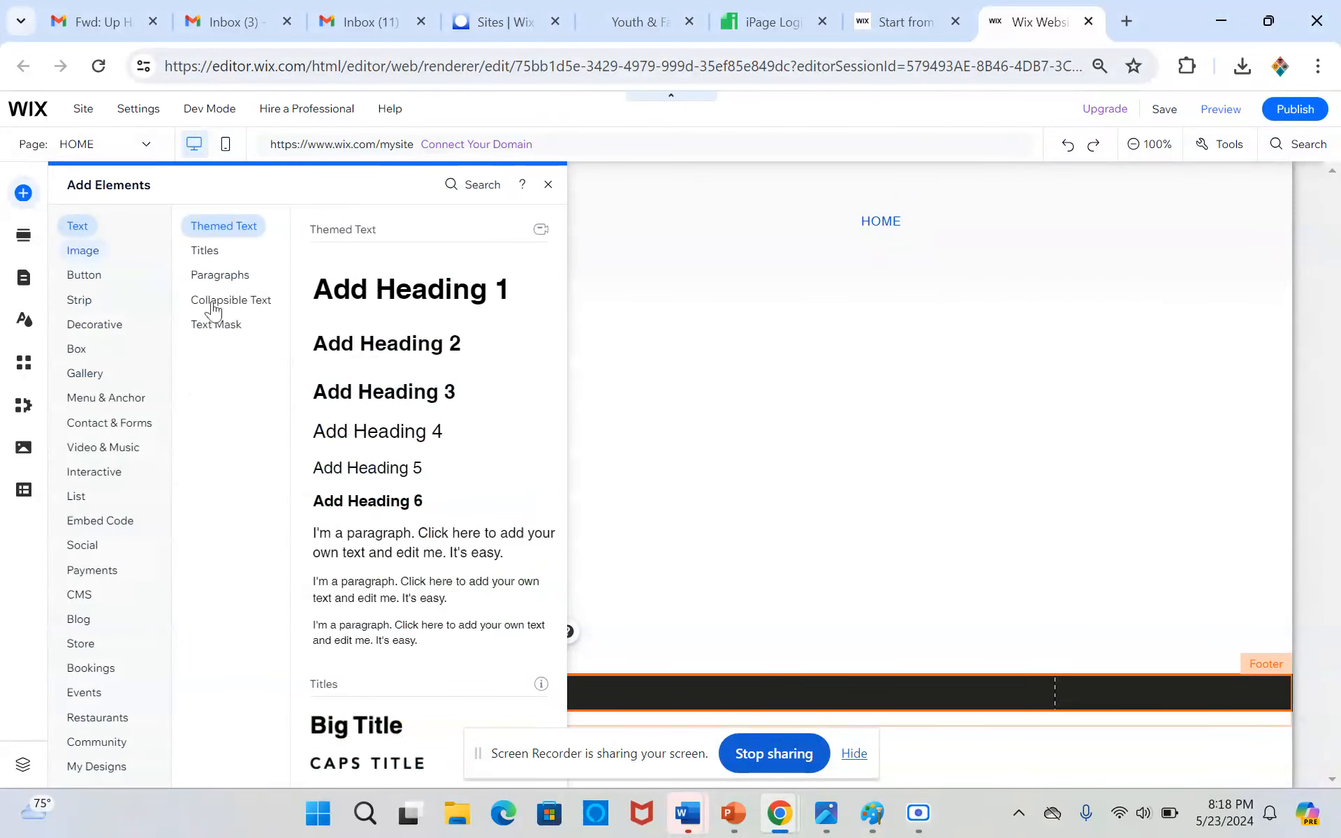
pyautogui.moveTo(443, 587); pyautogui.dragTo(345, 693)
pyautogui.moveTo(530, 701); pyautogui.dragTo(1059, 710)
pyautogui.click(1062, 686)
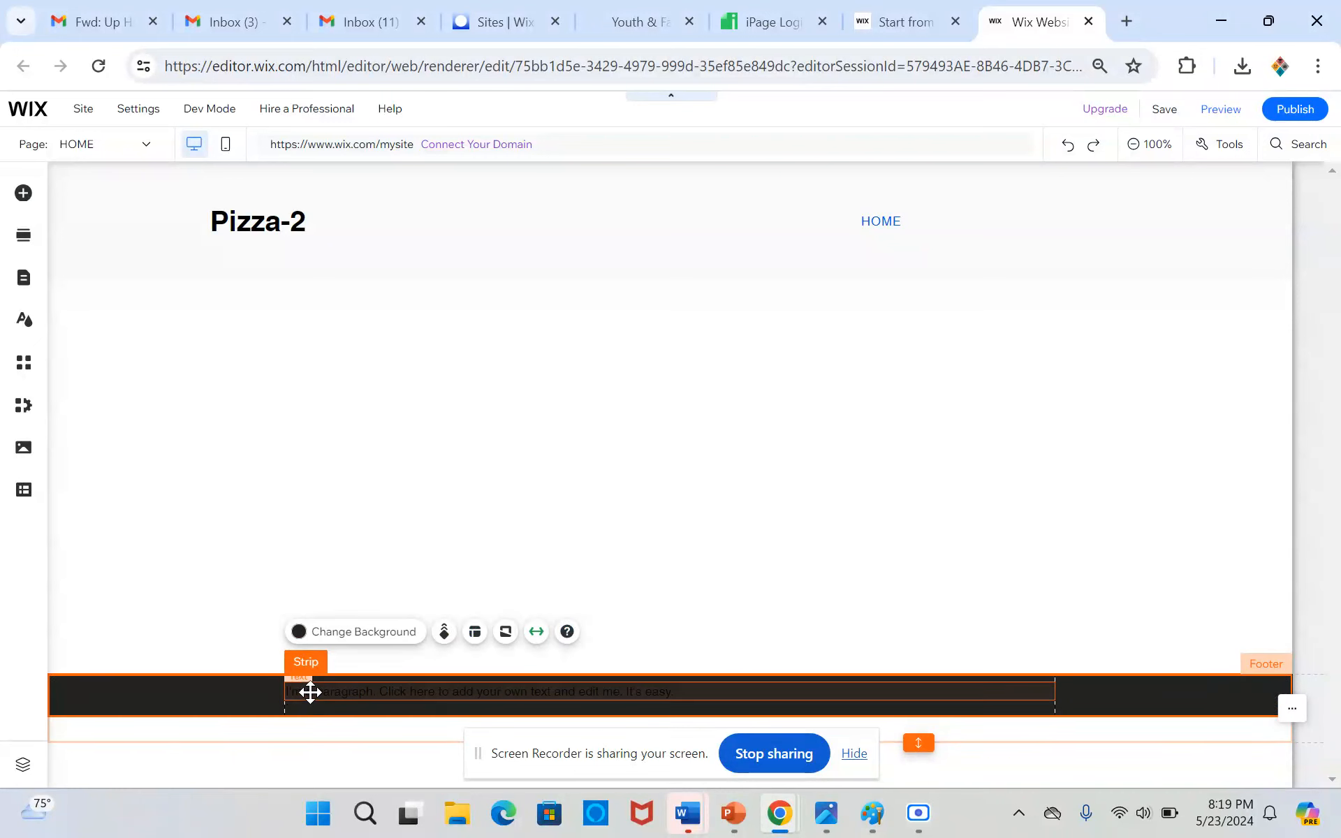
# Set the footer paragraph's text color to white and nudge its box down to the strip's vertical middle
pyautogui.doubleClick(310, 691)
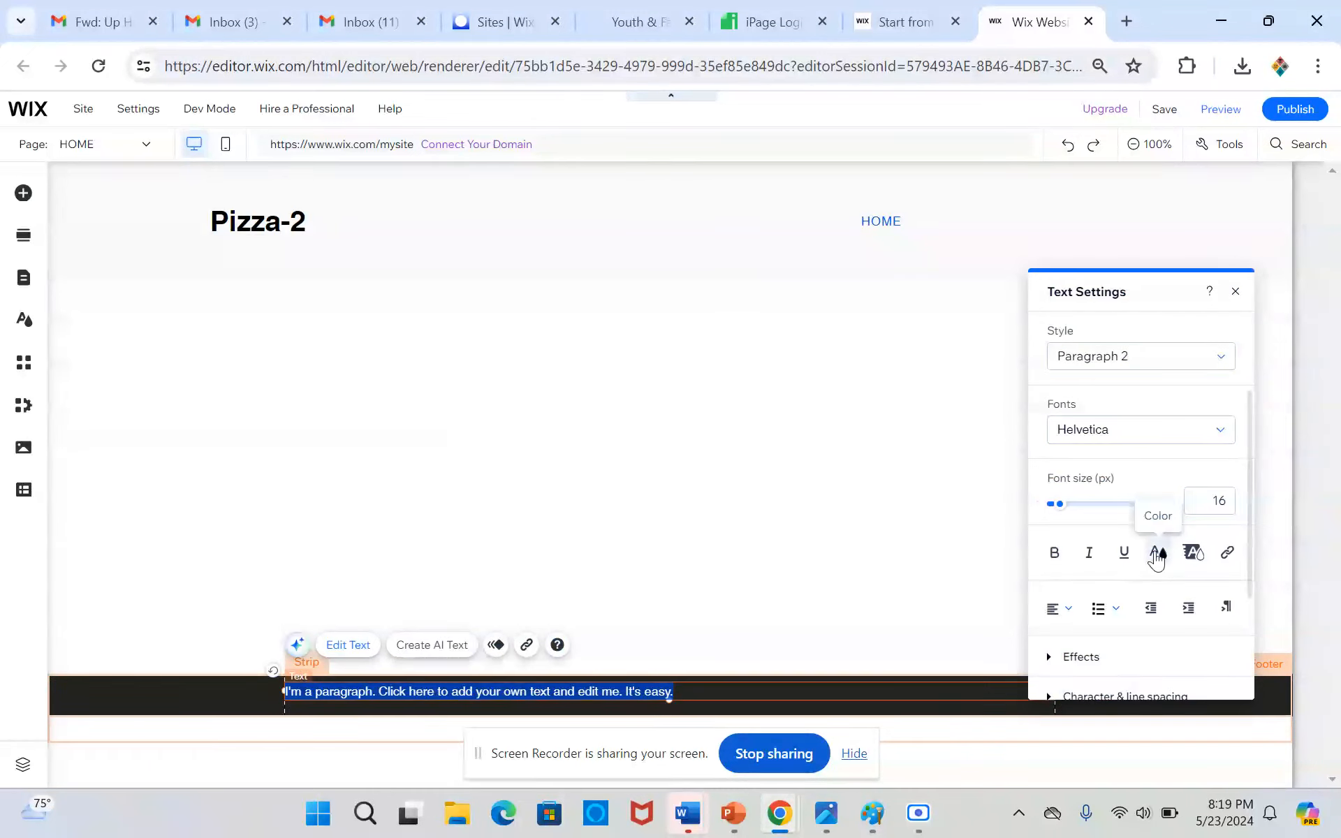
pyautogui.click(1156, 551)
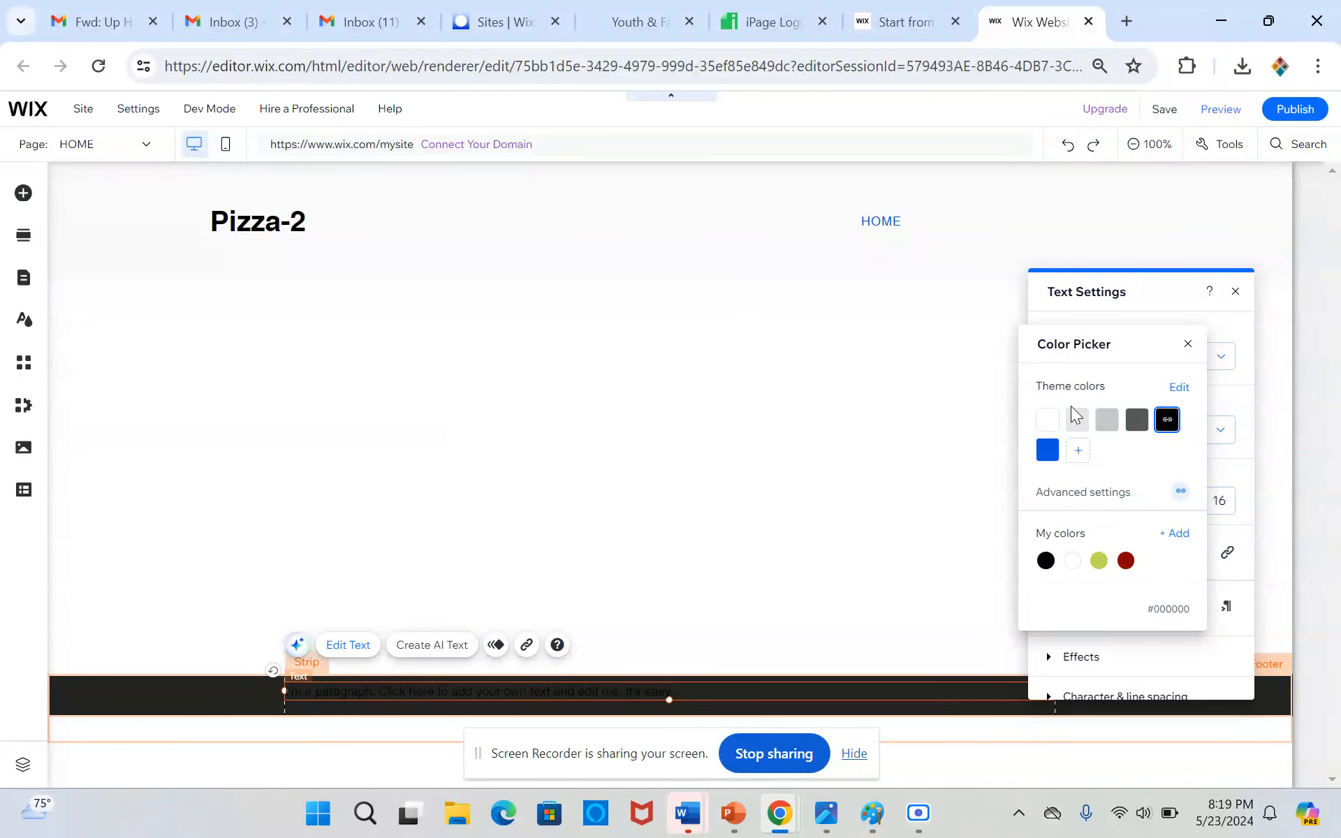
pyautogui.click(1047, 419)
pyautogui.click(157, 704)
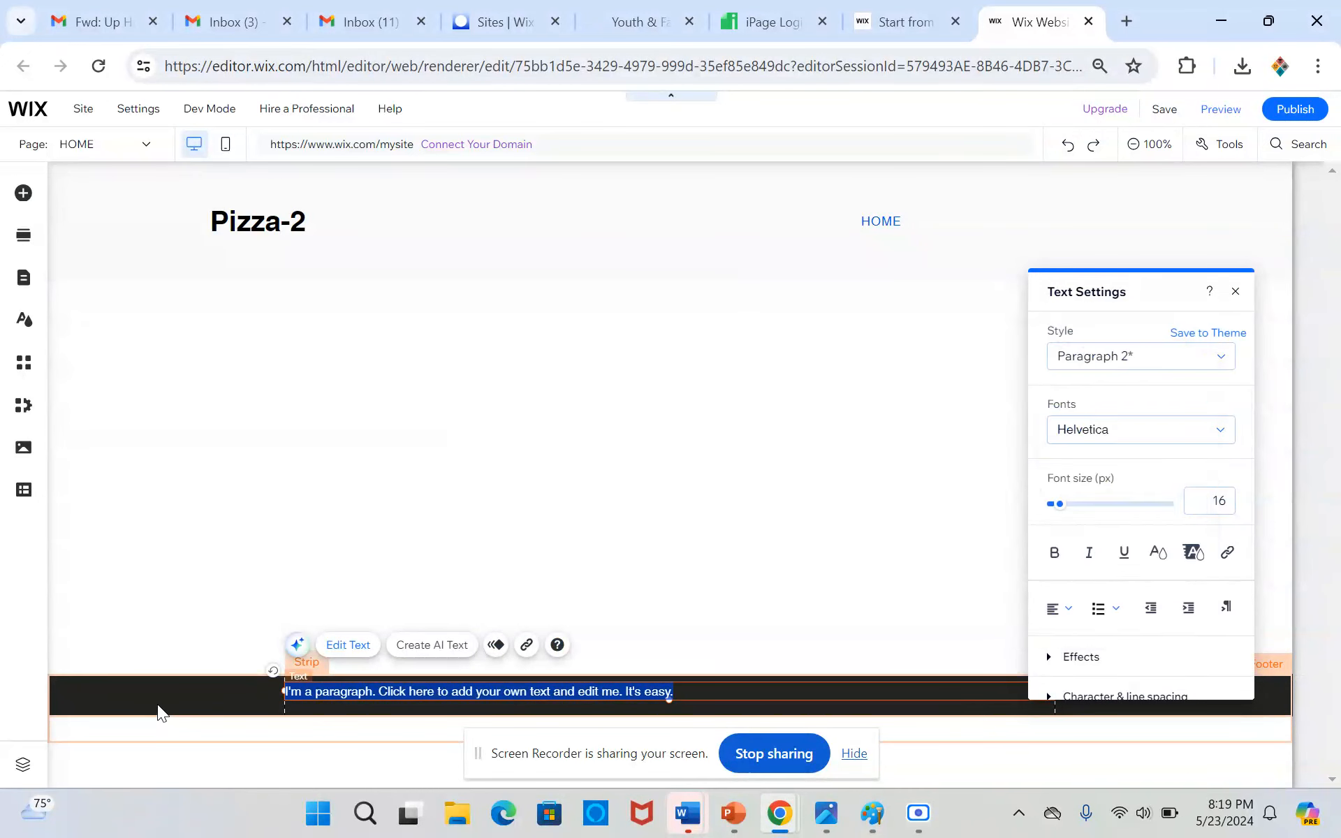
pyautogui.click(157, 704)
pyautogui.moveTo(310, 693); pyautogui.dragTo(311, 694)
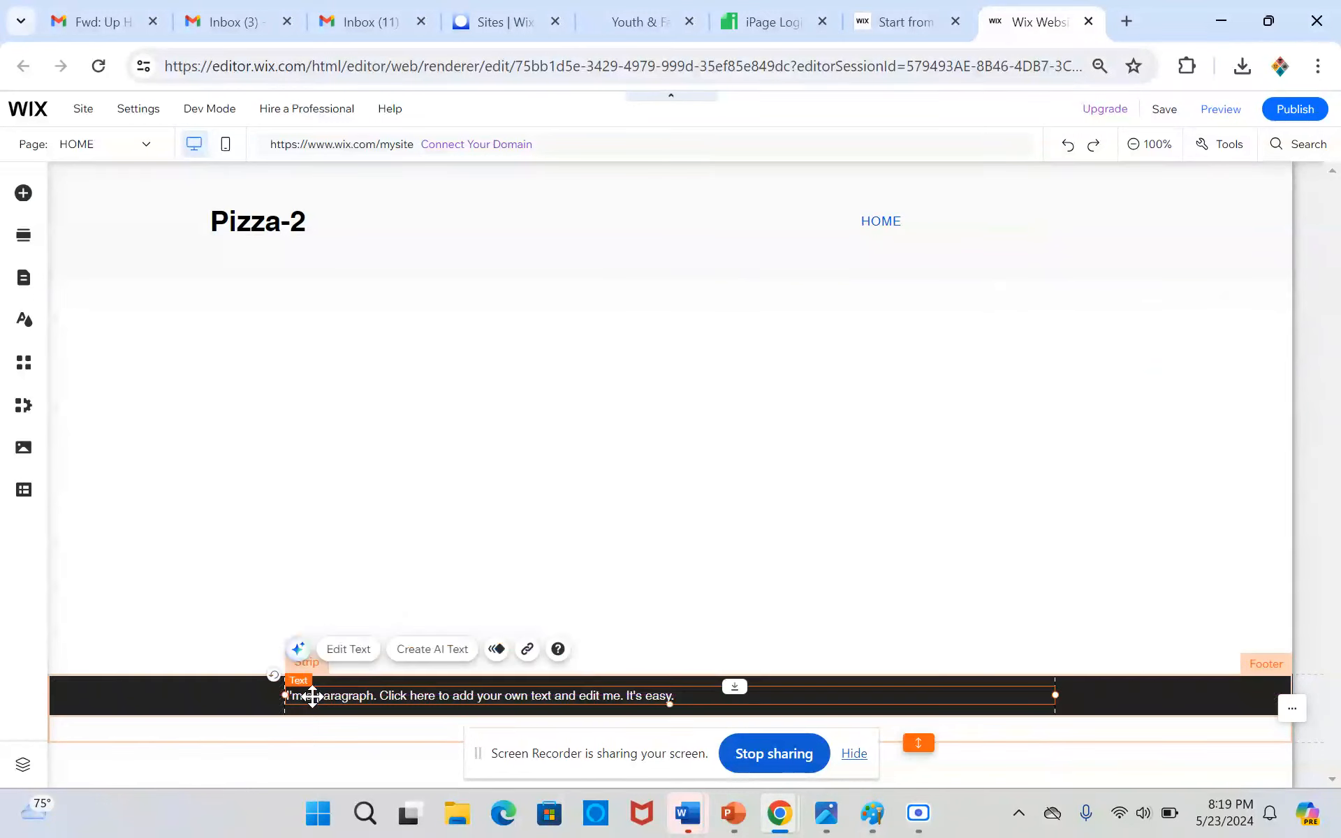
# Center-align the paragraph text in the footer strip
pyautogui.doubleClick(312, 694)
pyautogui.click(1069, 614)
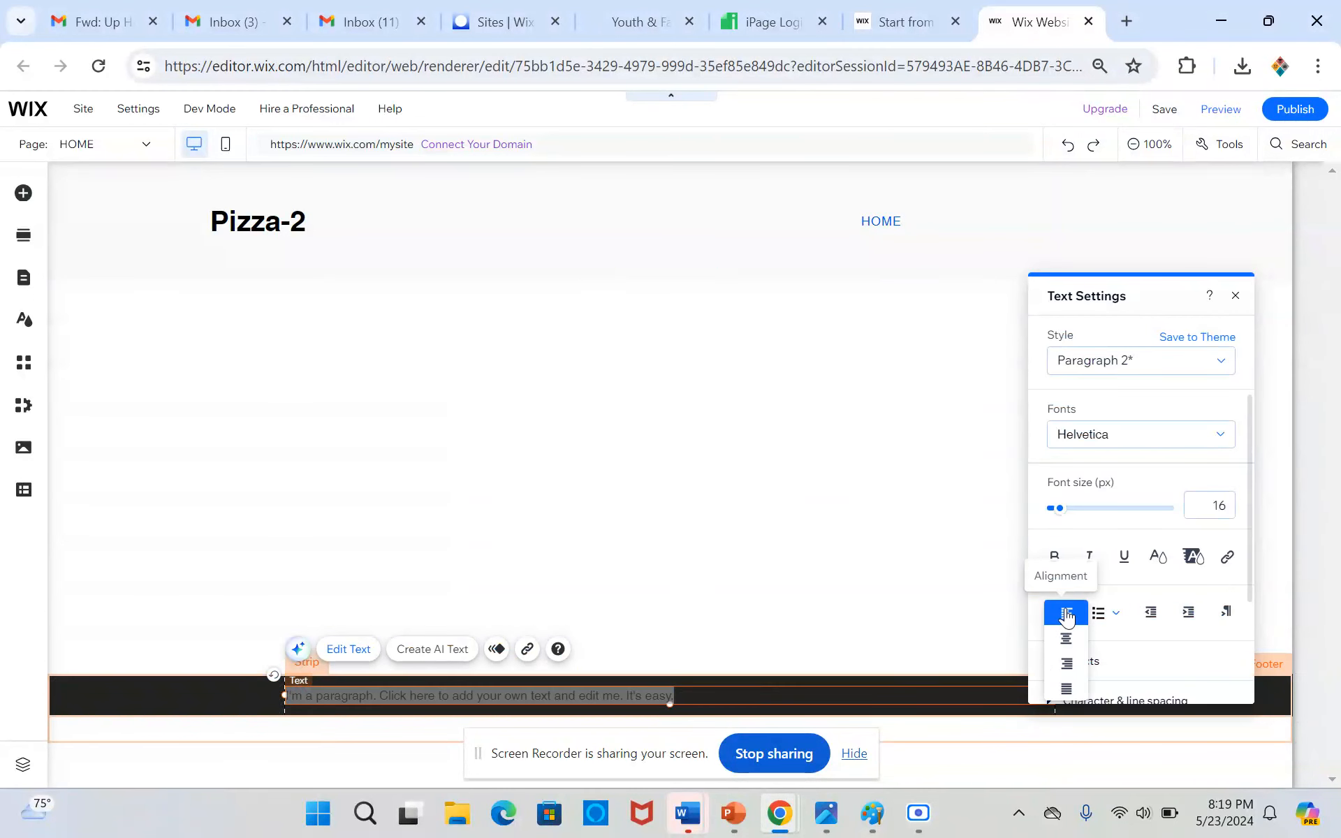
pyautogui.click(1064, 644)
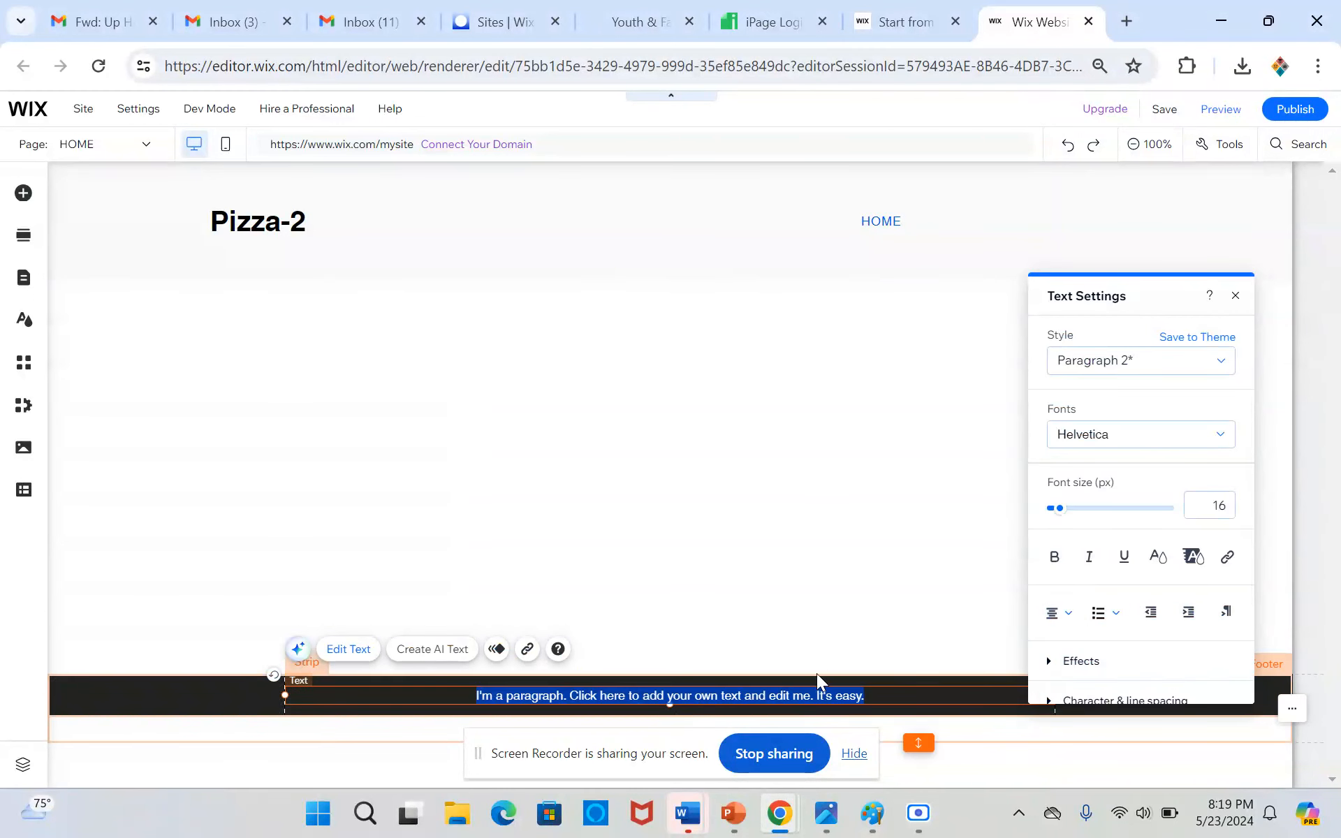
# Replace the footer paragraph with "Created by", the creator's name and "| Property of Pizza 2"
pyautogui.click(895, 698)
pyautogui.moveTo(886, 697); pyautogui.dragTo(441, 699)
pyautogui.write('c')
pyautogui.write('reated b')
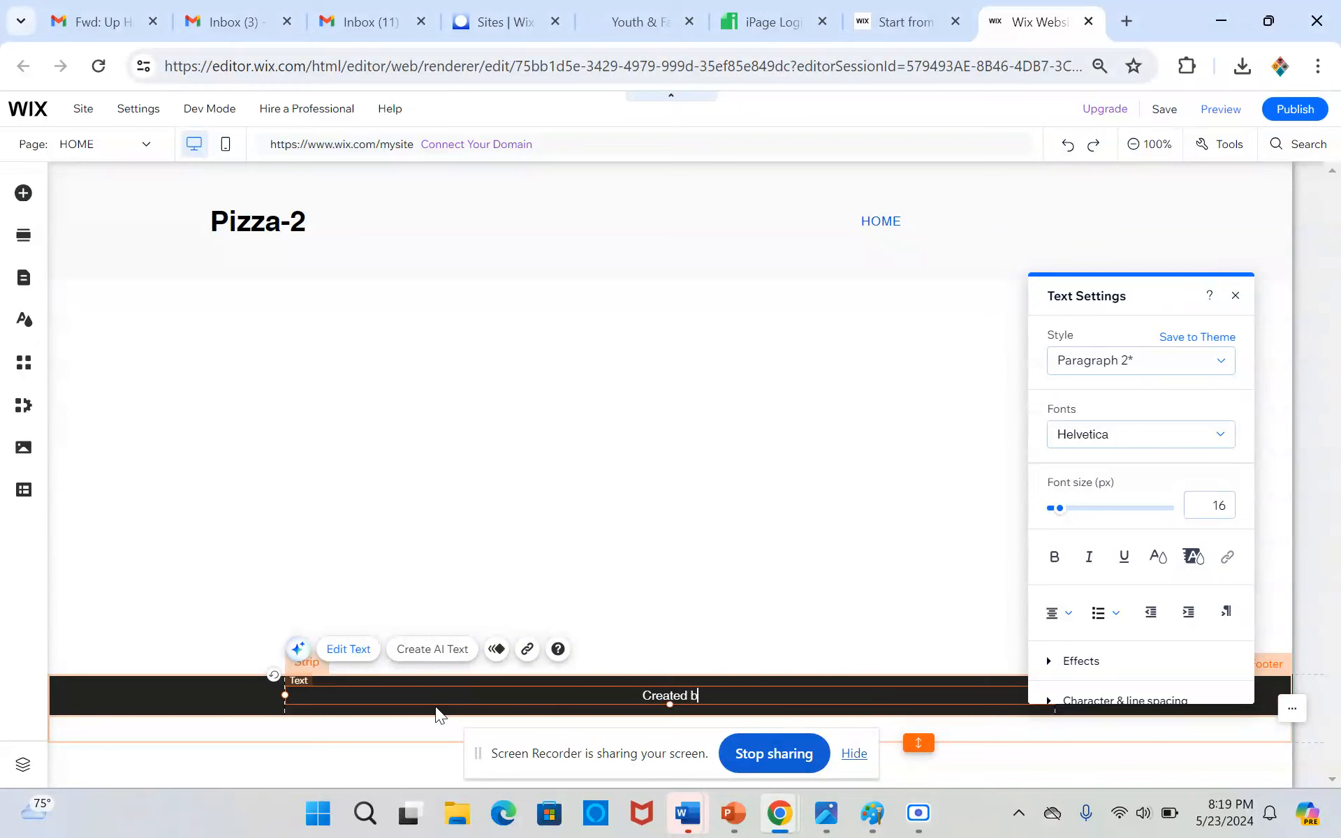
pyautogui.write('y J')
pyautogui.press('BackSpace')
pyautogui.write('Vincent J')
pyautogui.press('BackSpace')
pyautogui.write('|')
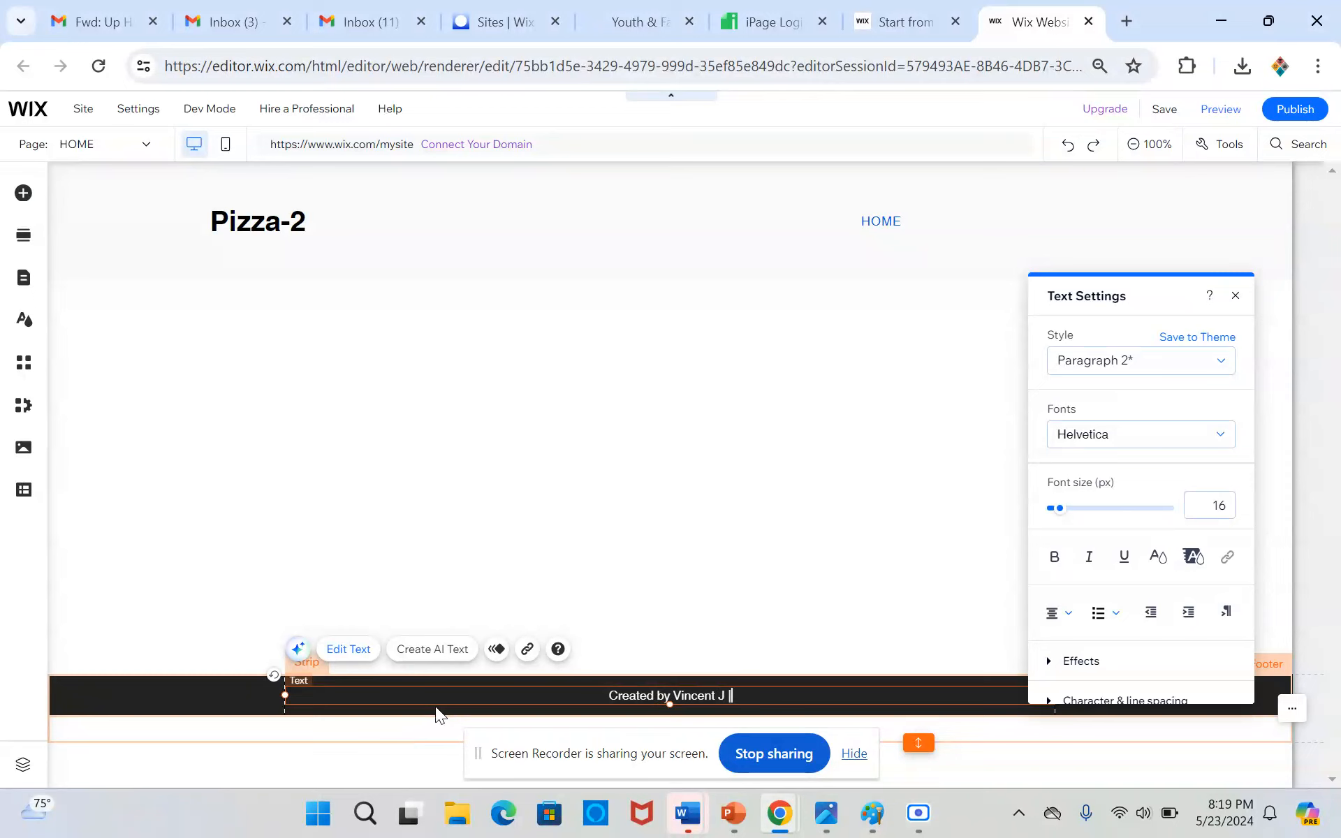
pyautogui.write(' Property of')
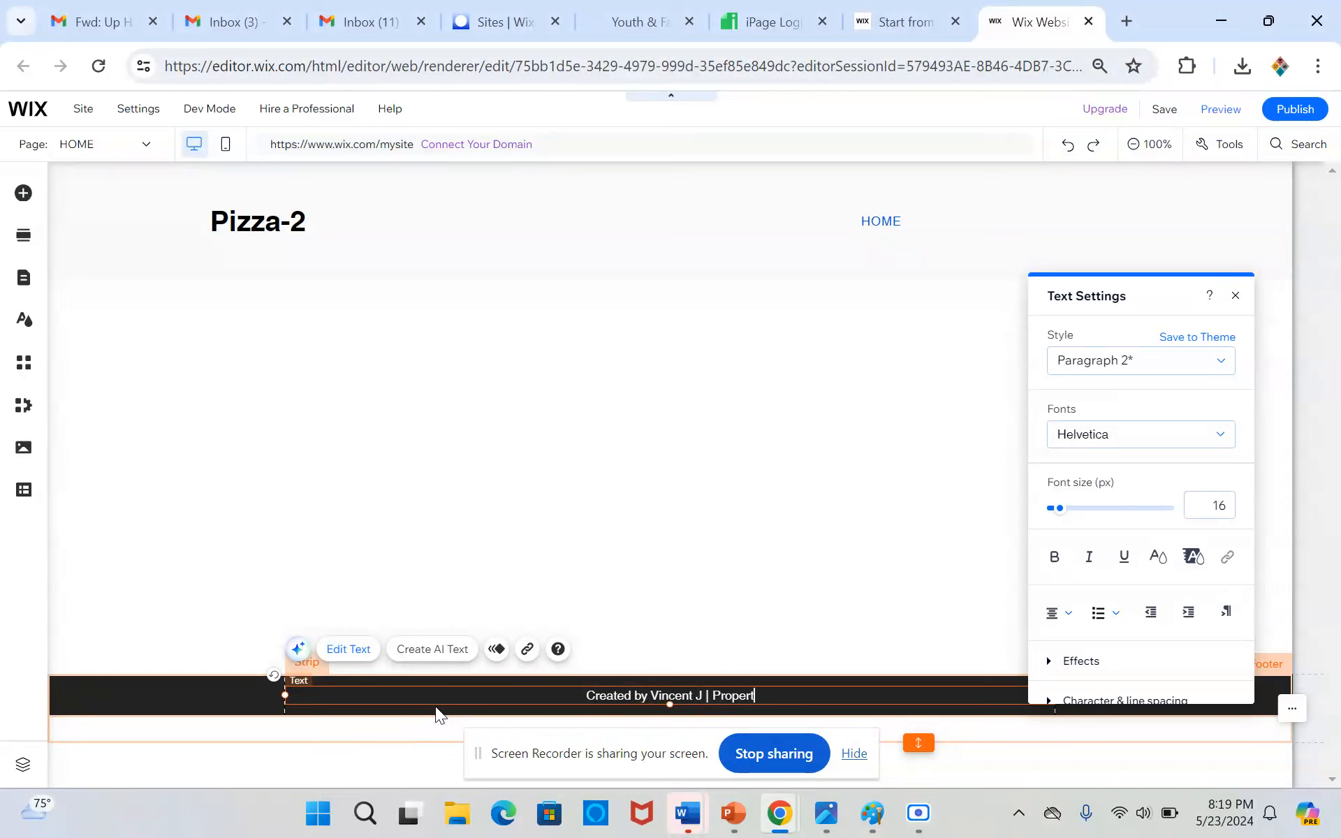
pyautogui.write('Pizza 2')
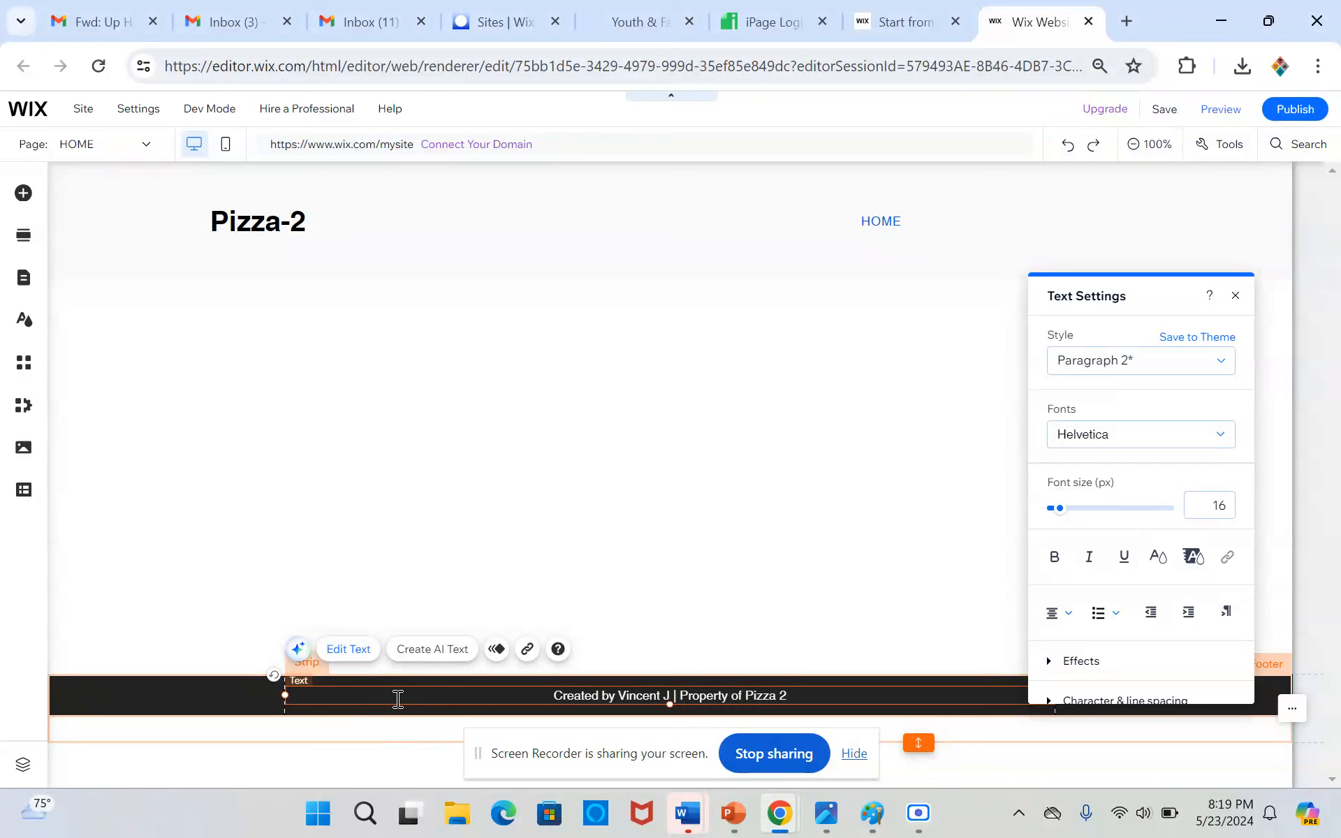
# Finish editing the footer text and raise the footer's lower edge to meet the black strip
pyautogui.click(235, 697)
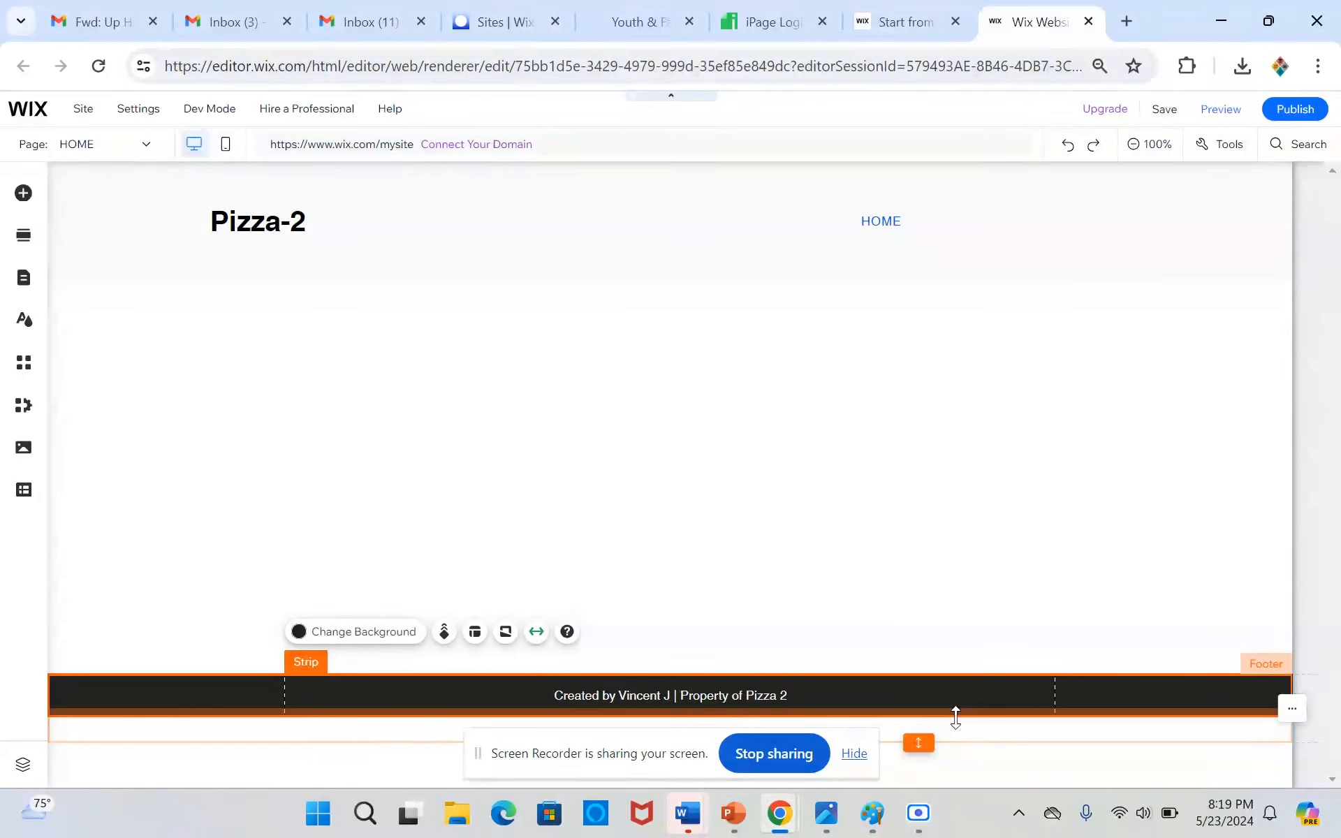
pyautogui.moveTo(923, 742); pyautogui.dragTo(913, 713)
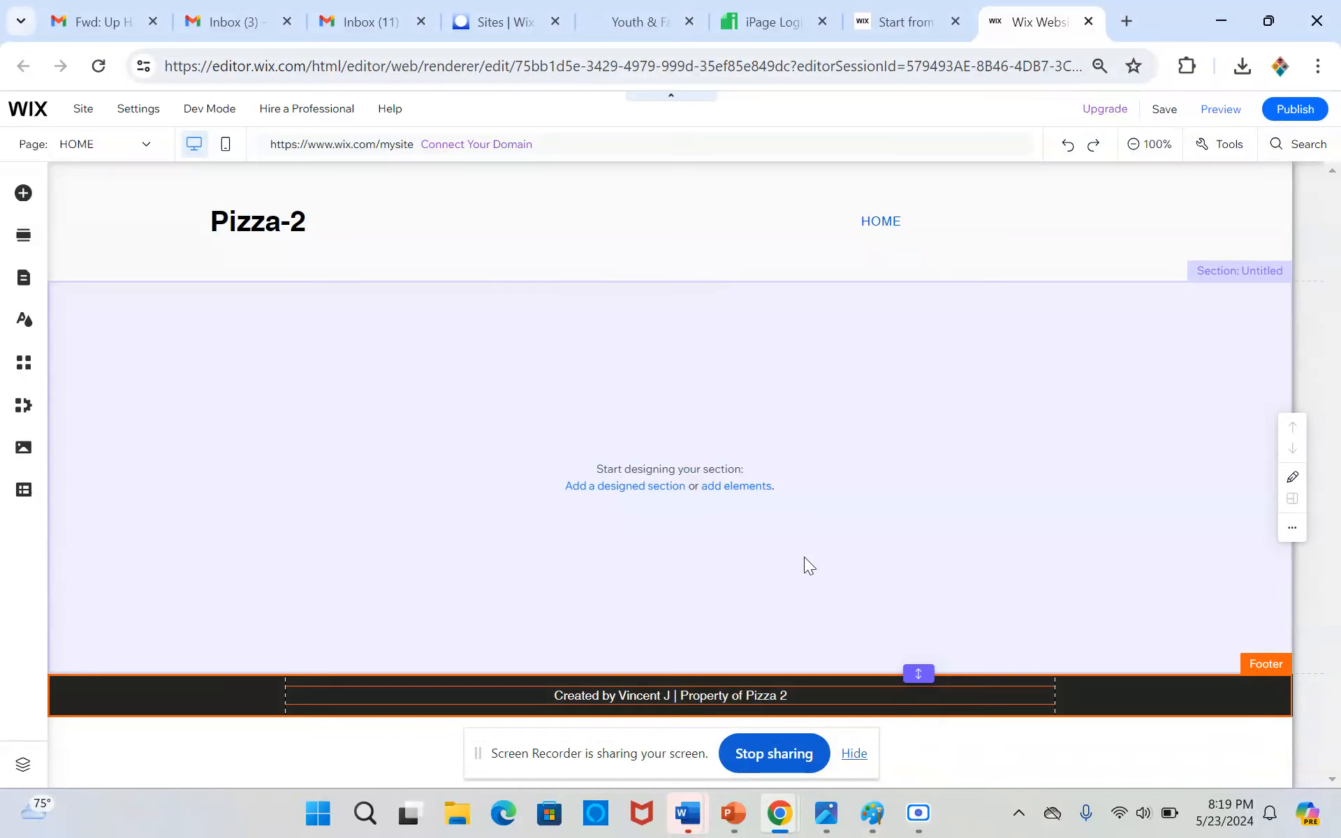
# Fill the empty section between header and footer with the first Welcome section design, the white box over a desert photo
pyautogui.click(849, 591)
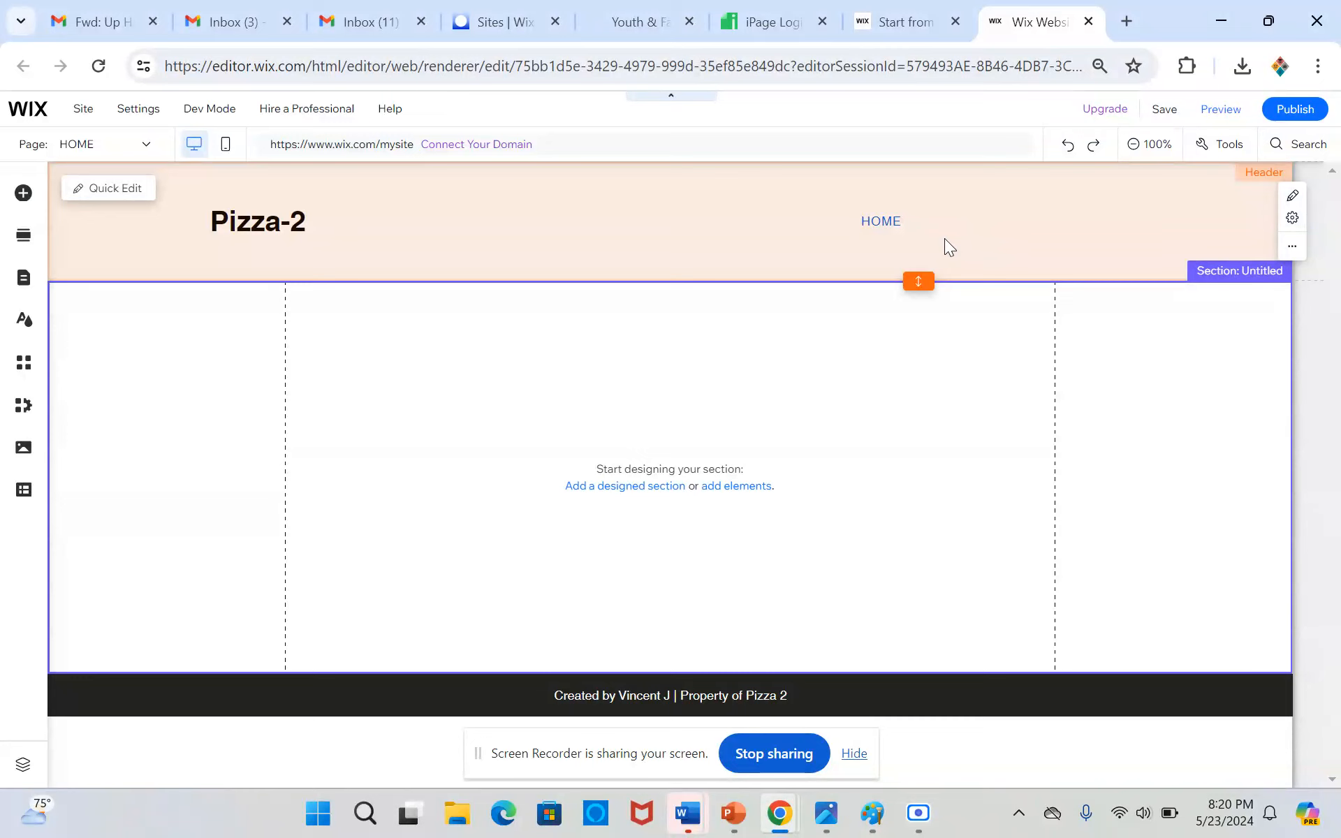
pyautogui.moveTo(684, 293)
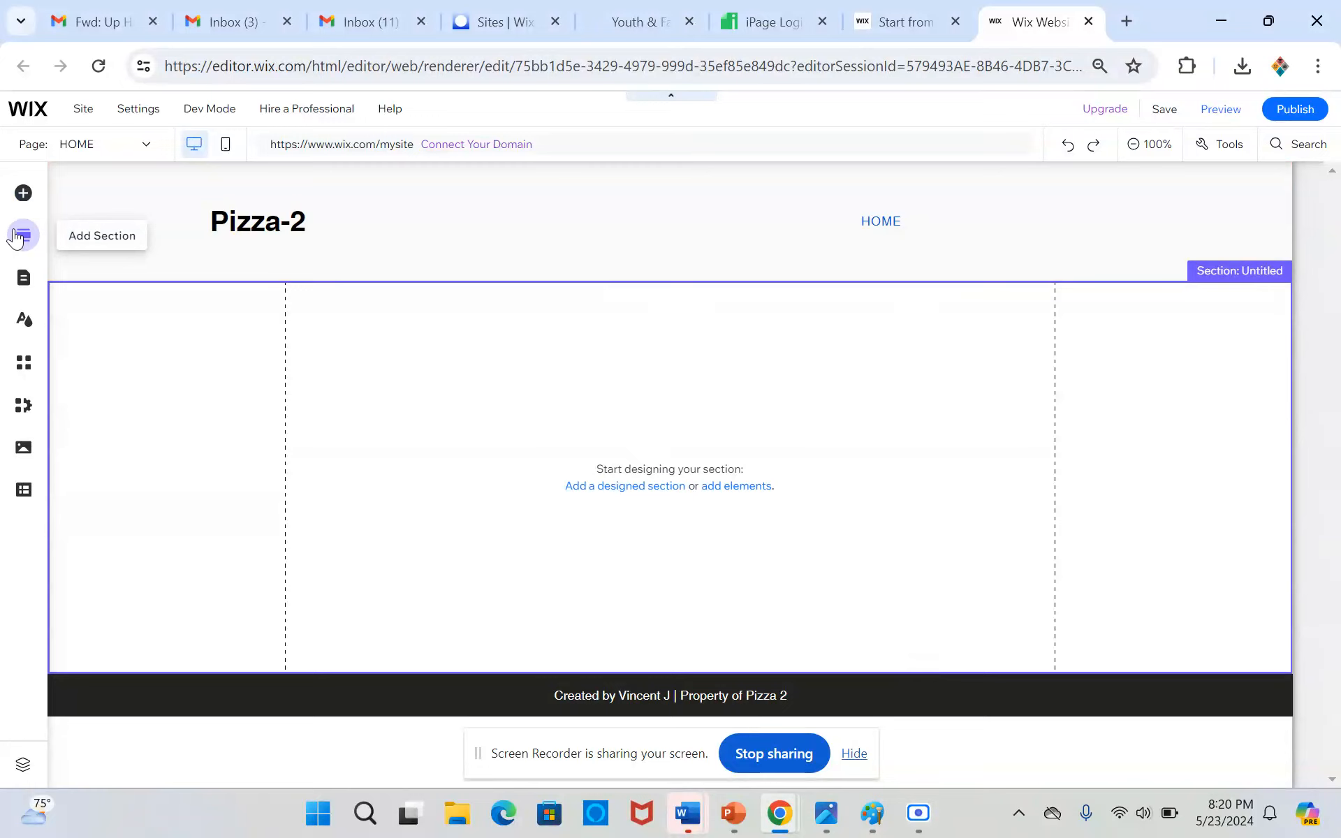
pyautogui.click(16, 237)
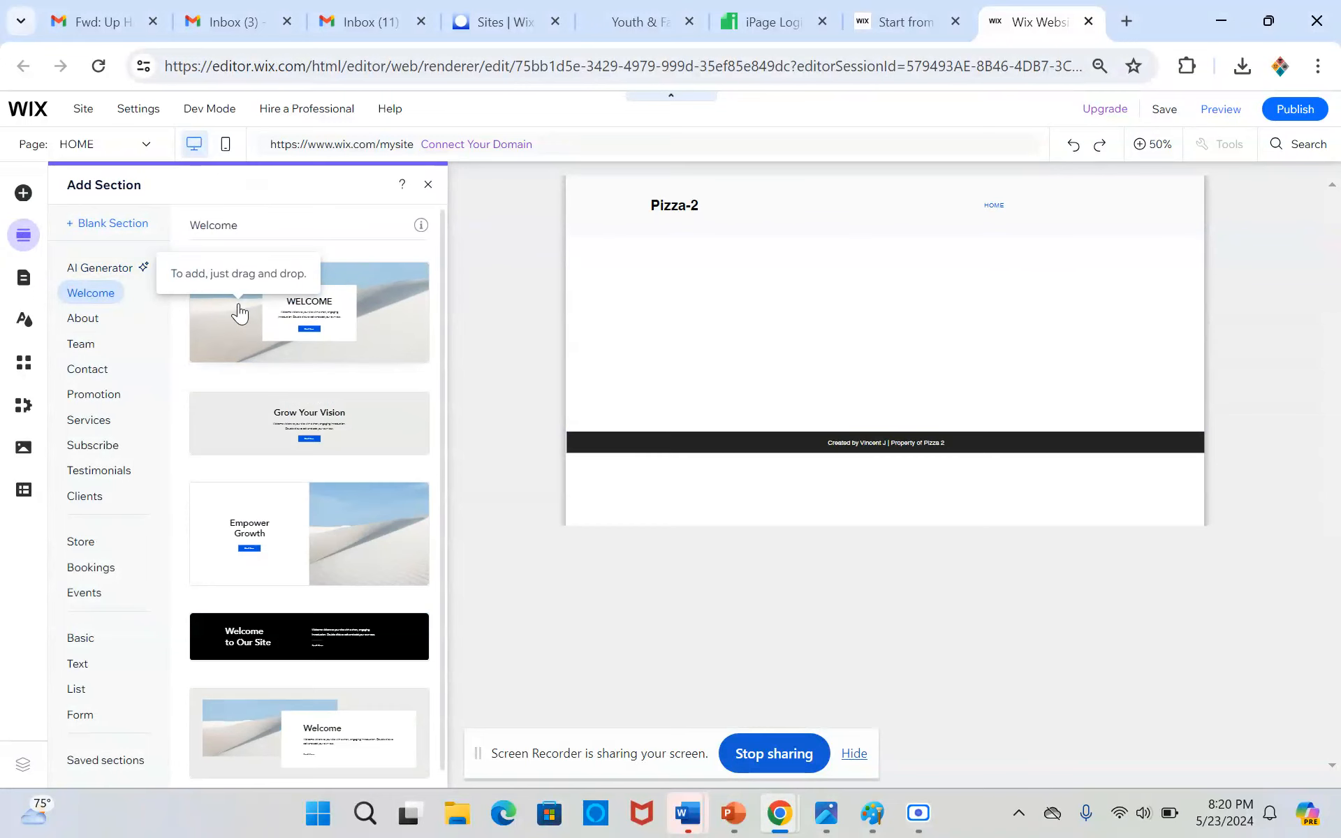
pyautogui.click(240, 313)
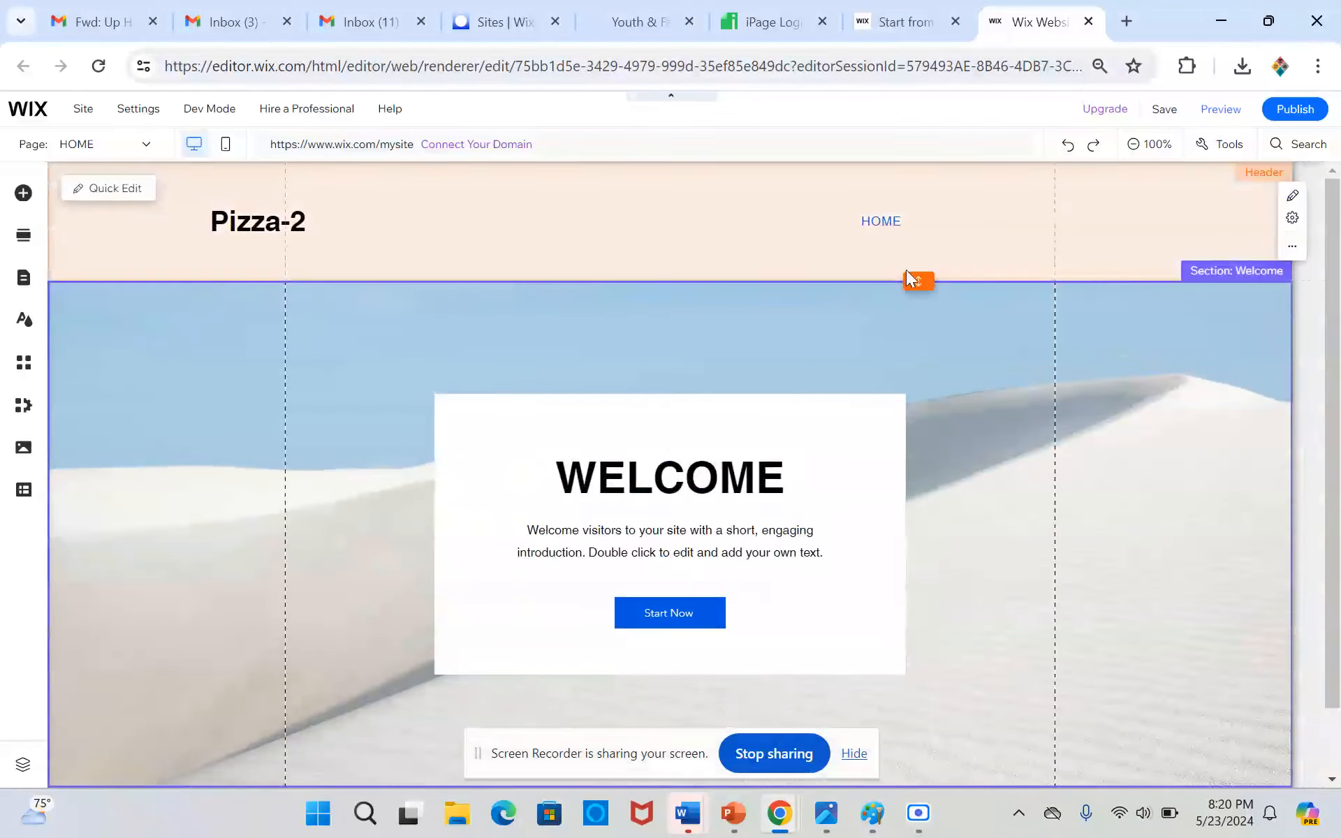
pyautogui.scroll(-1, 793, 333)
pyautogui.moveTo(677, 709)
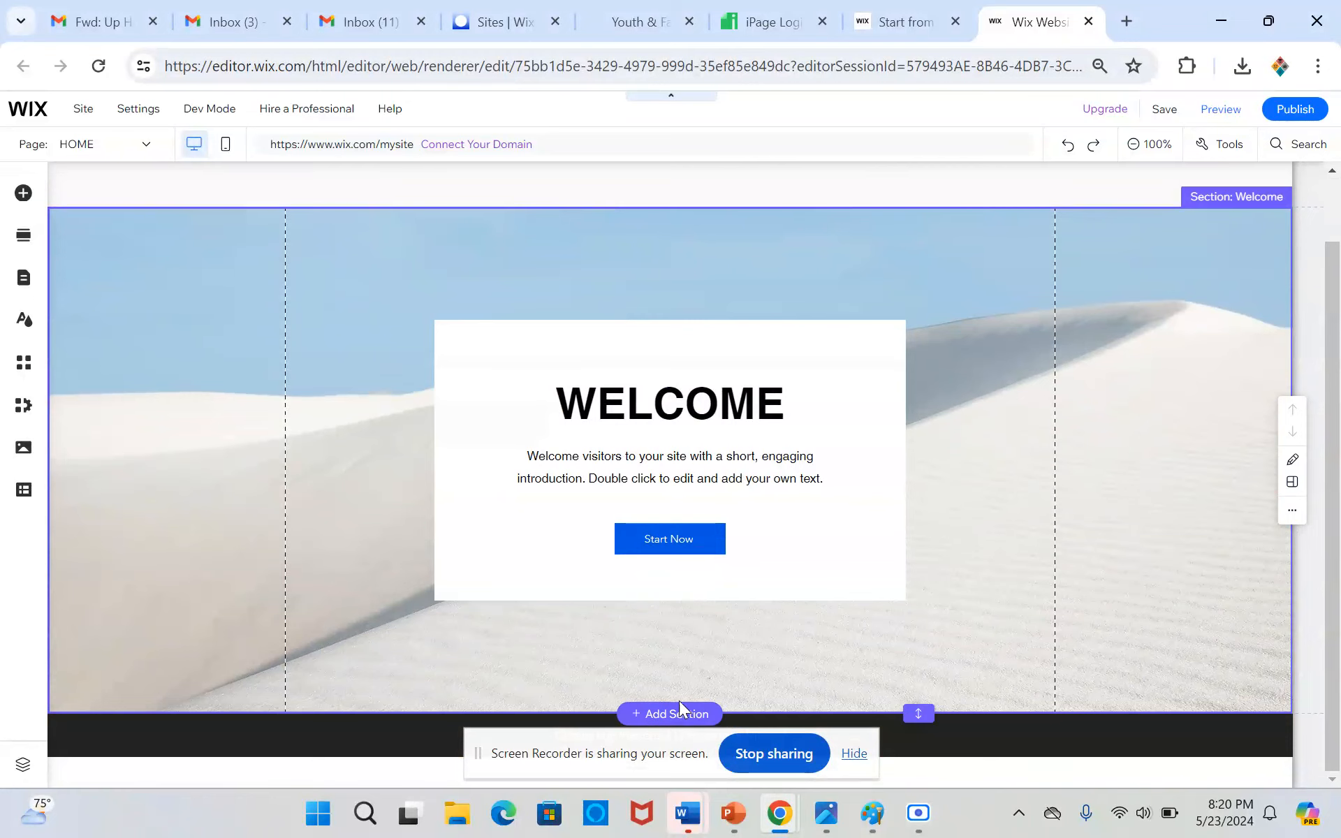
# Add the "Get to Know Us" About section design below the Welcome section
pyautogui.click(687, 714)
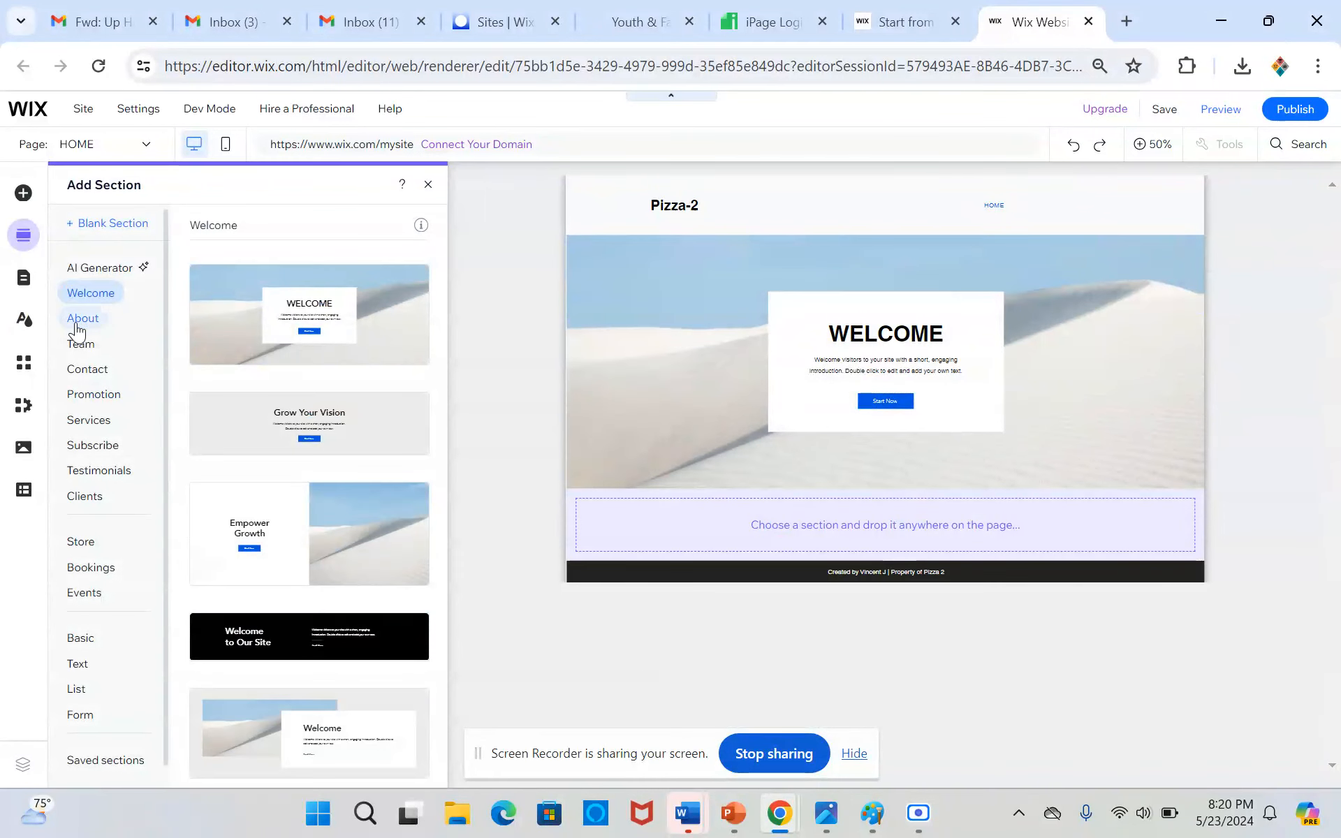
pyautogui.click(76, 325)
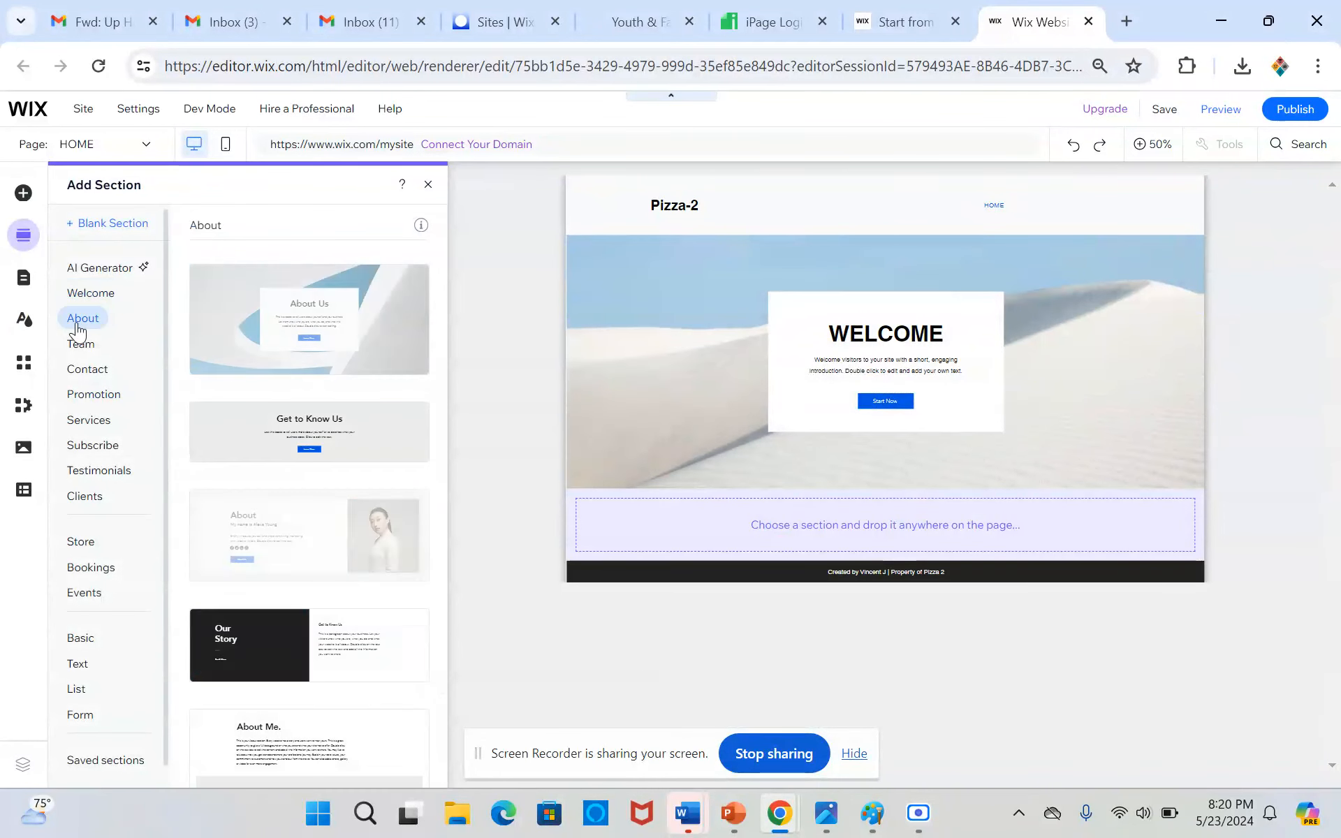
pyautogui.click(202, 440)
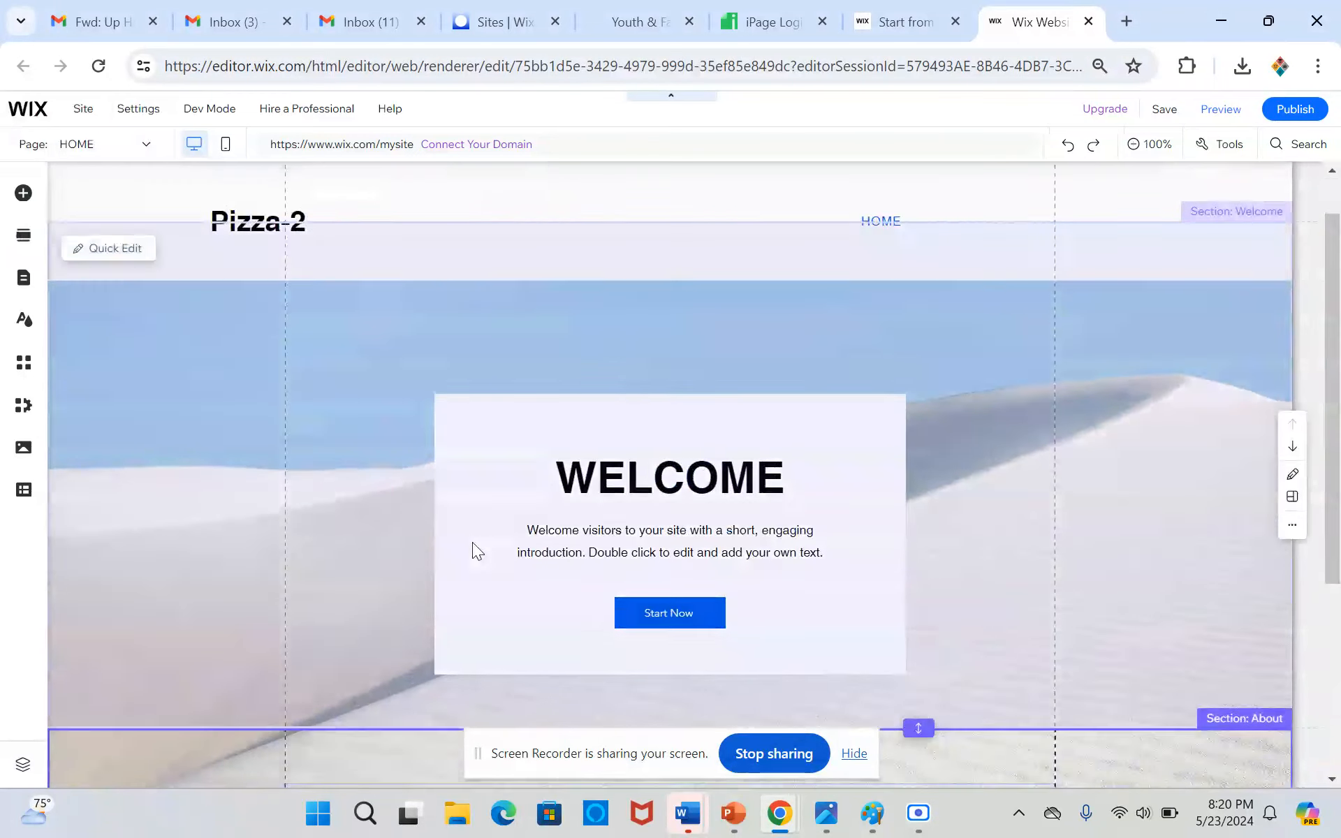
pyautogui.scroll(-1, 472, 542)
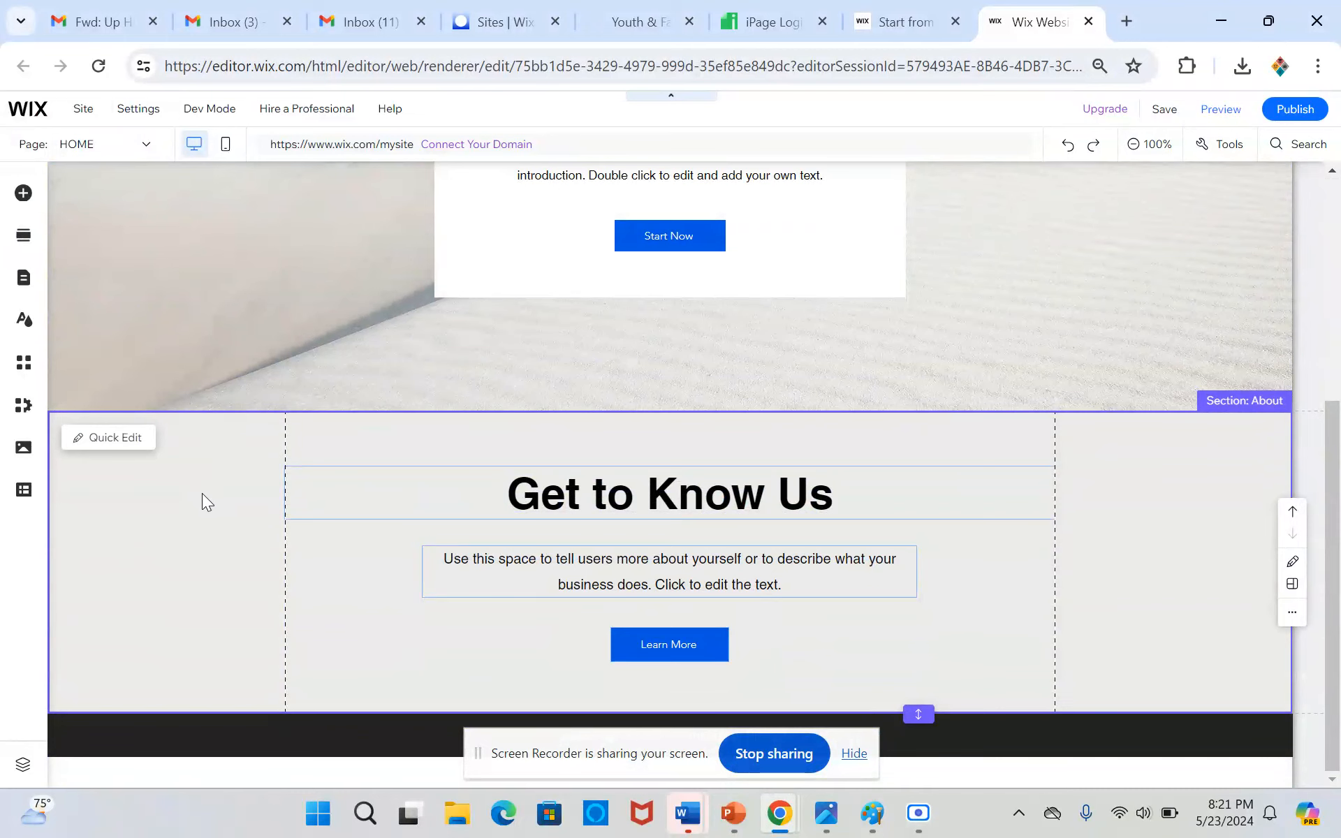
# Add the four-column Contact section design with Address, Phone, Email and Connect between the About section and the footer
pyautogui.click(695, 714)
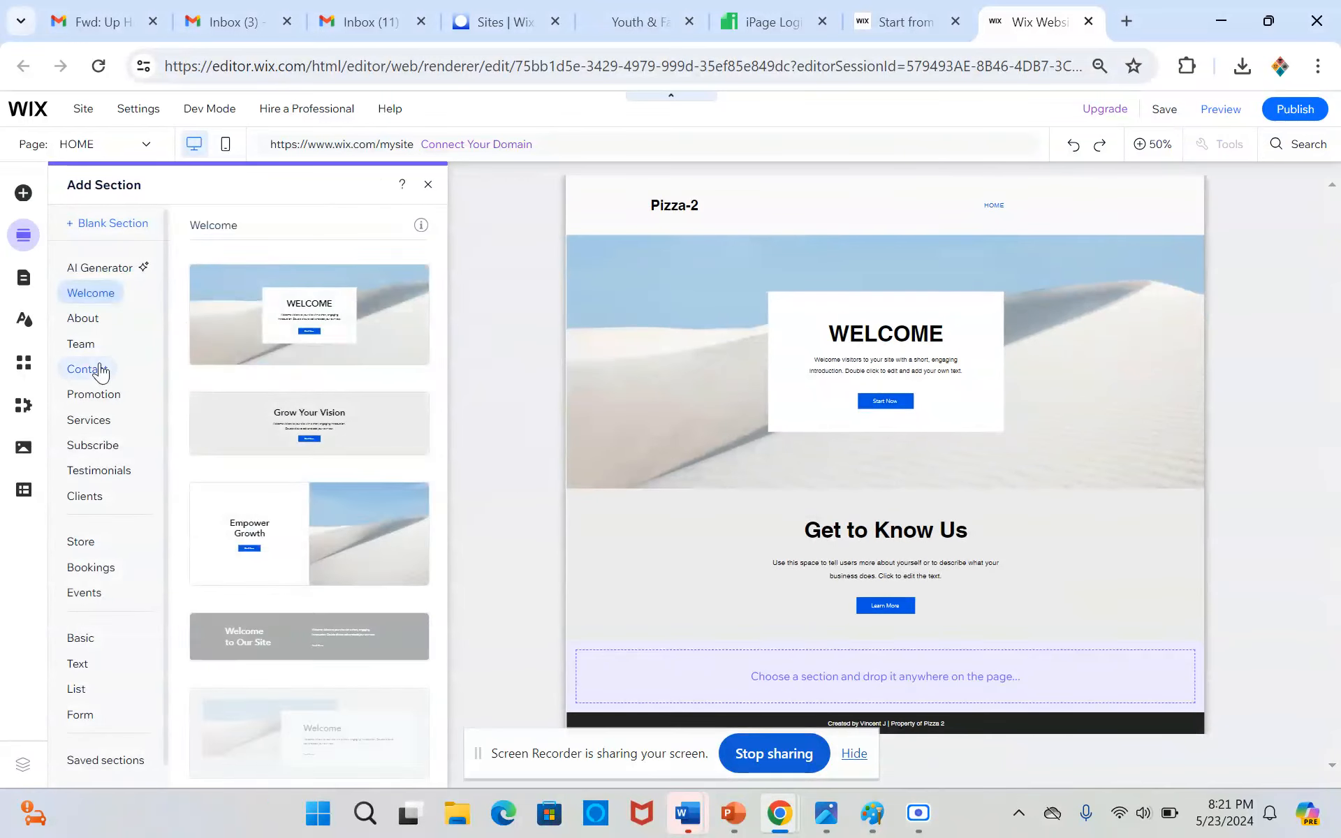
pyautogui.click(99, 368)
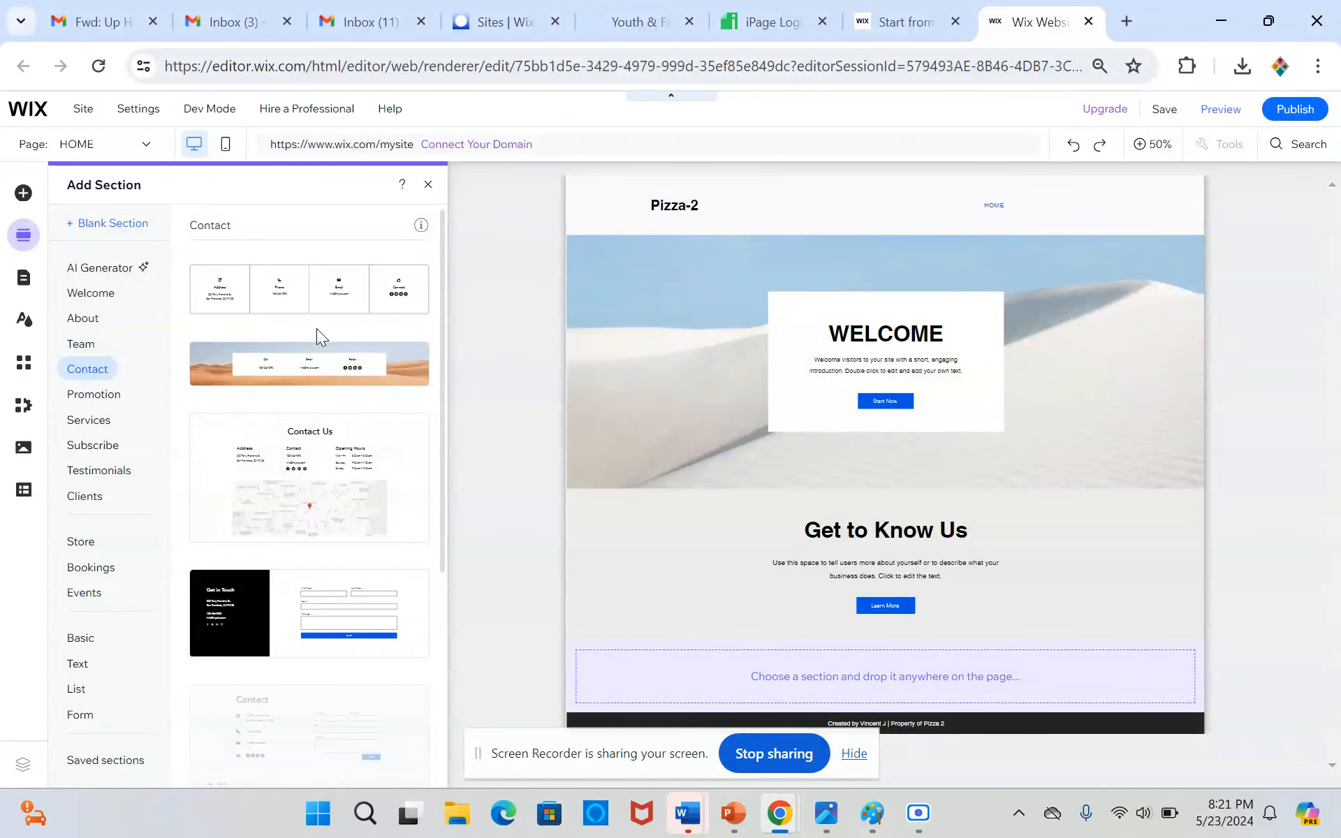
pyautogui.scroll(-5, 317, 327)
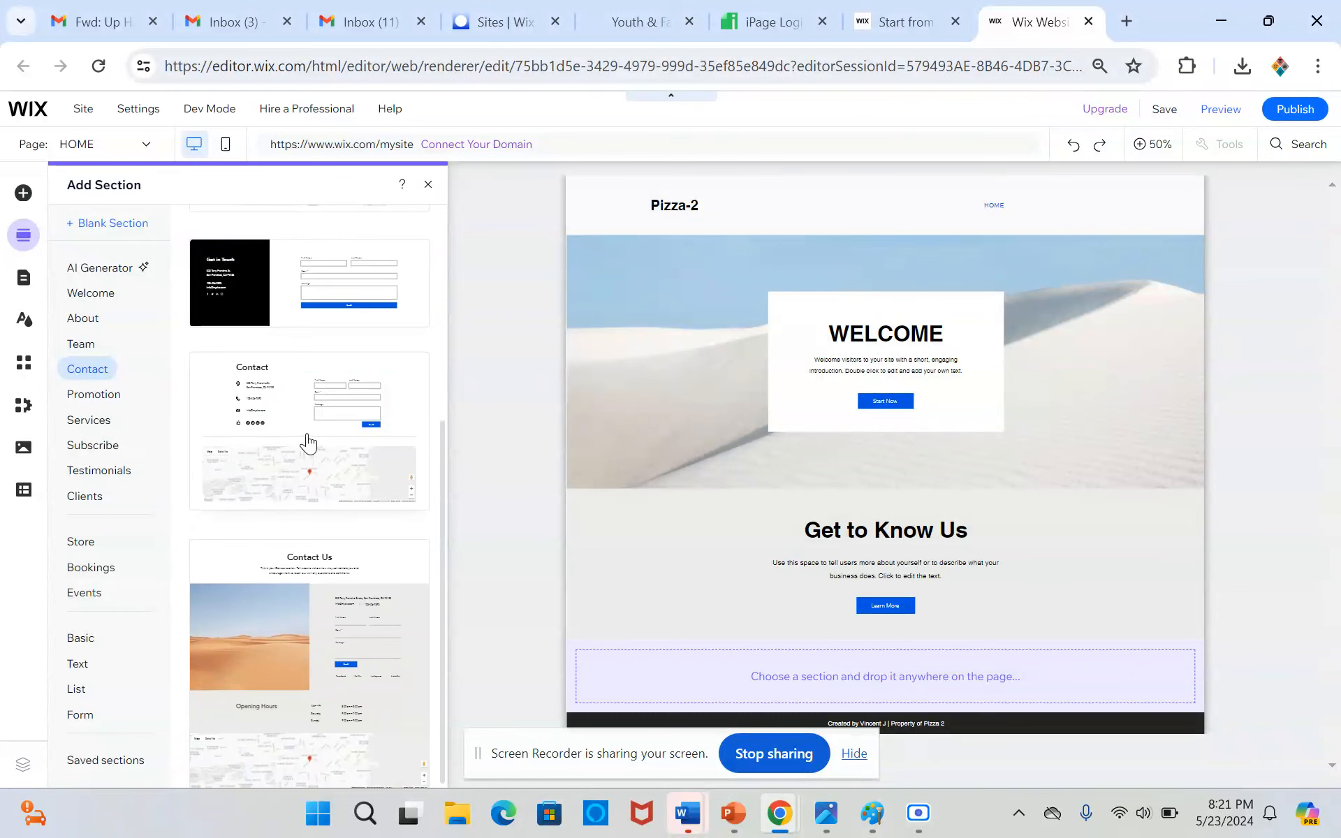
pyautogui.scroll(5, 308, 441)
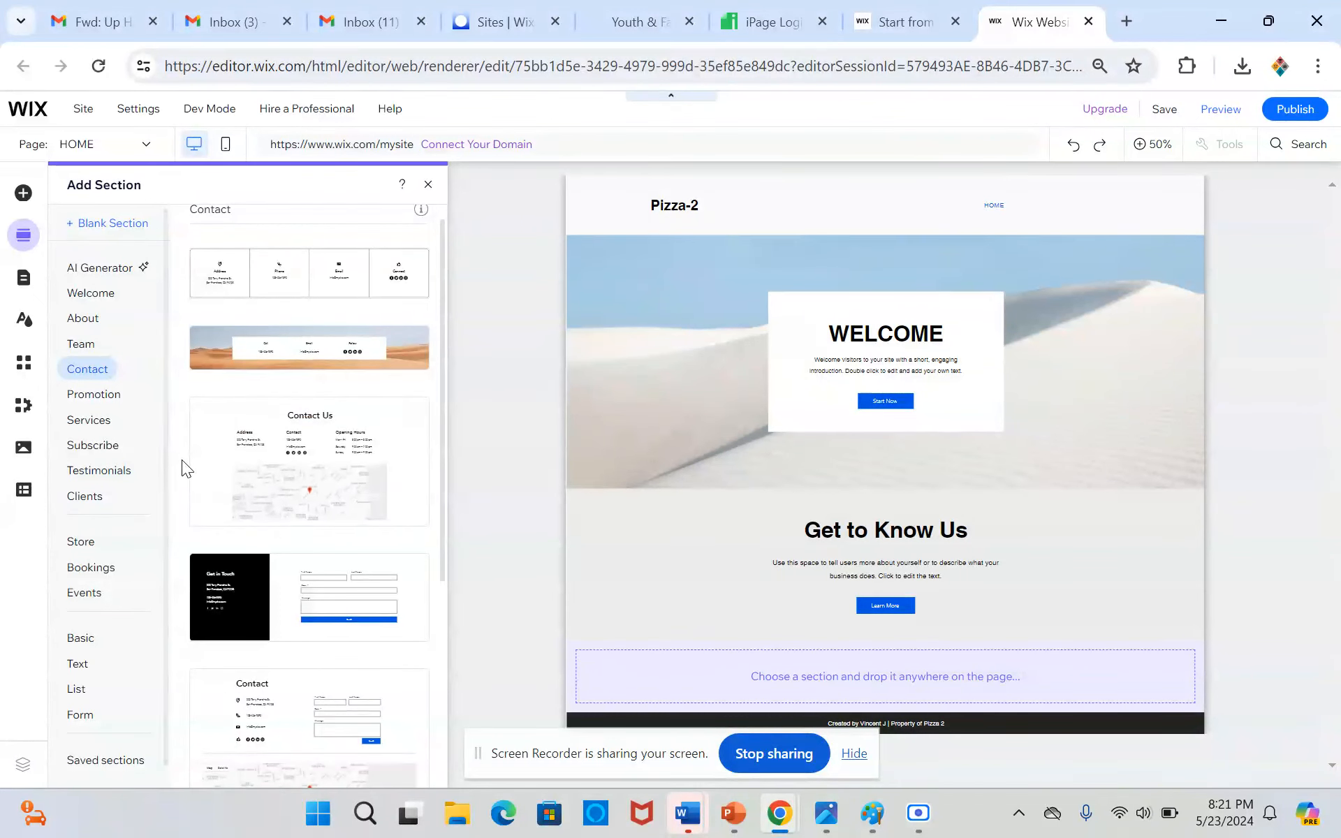
pyautogui.scroll(-5, 198, 455)
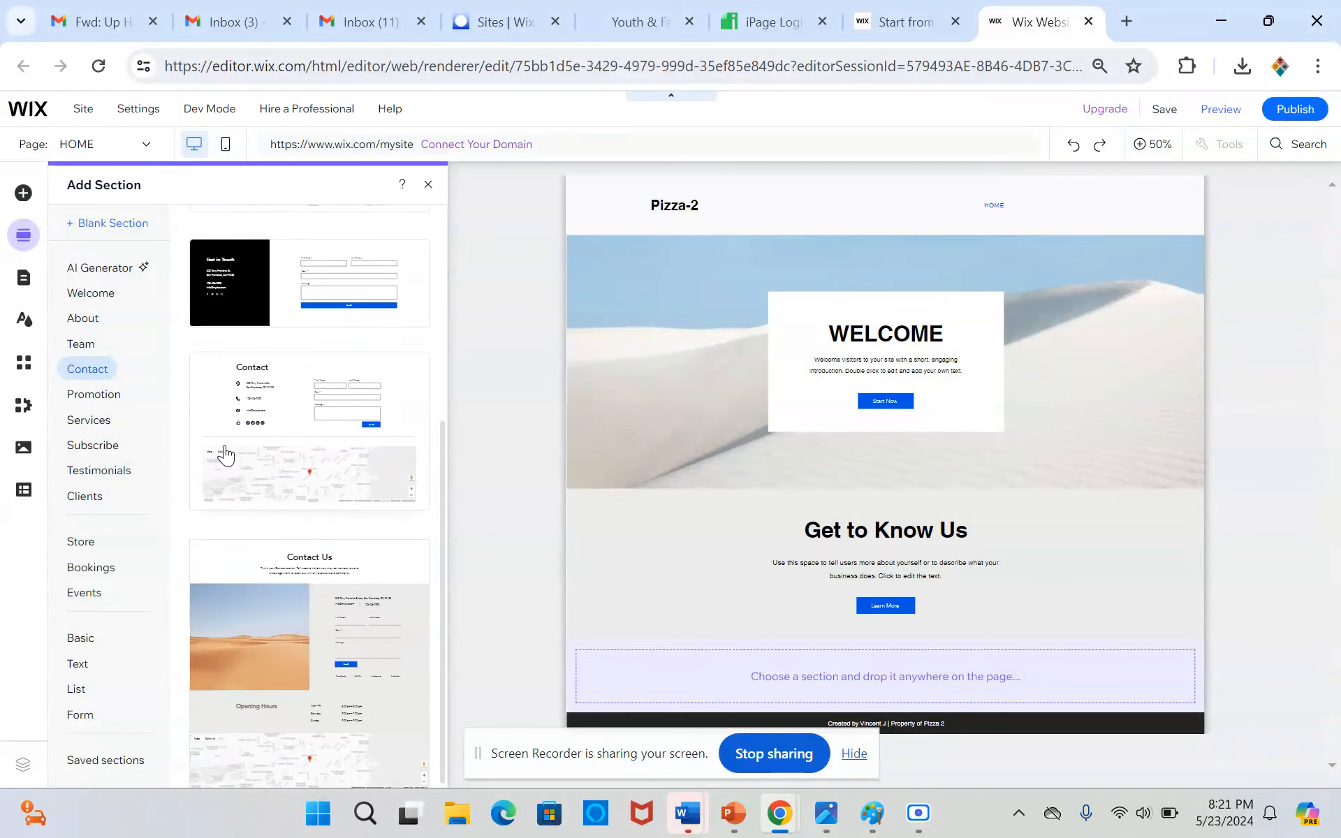
pyautogui.scroll(5, 291, 496)
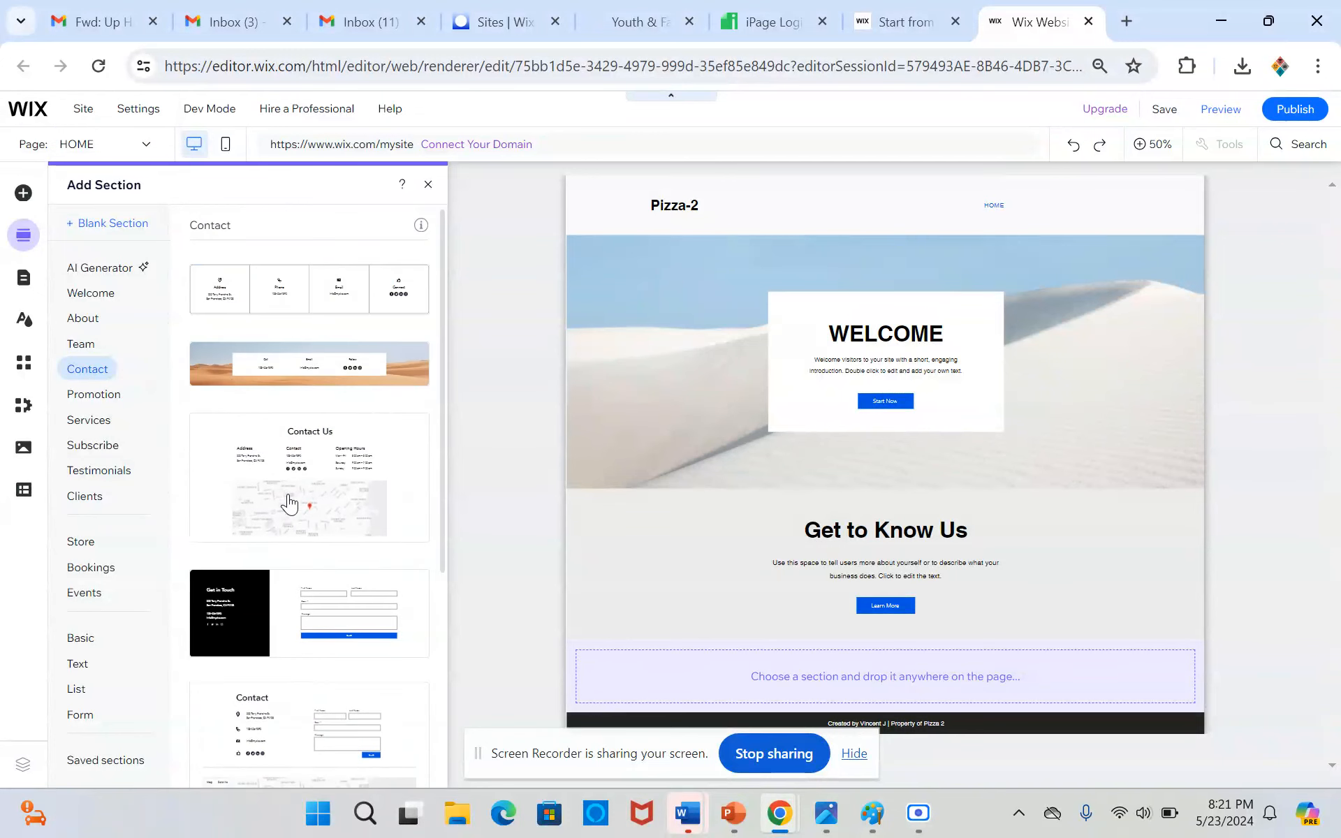
pyautogui.click(211, 302)
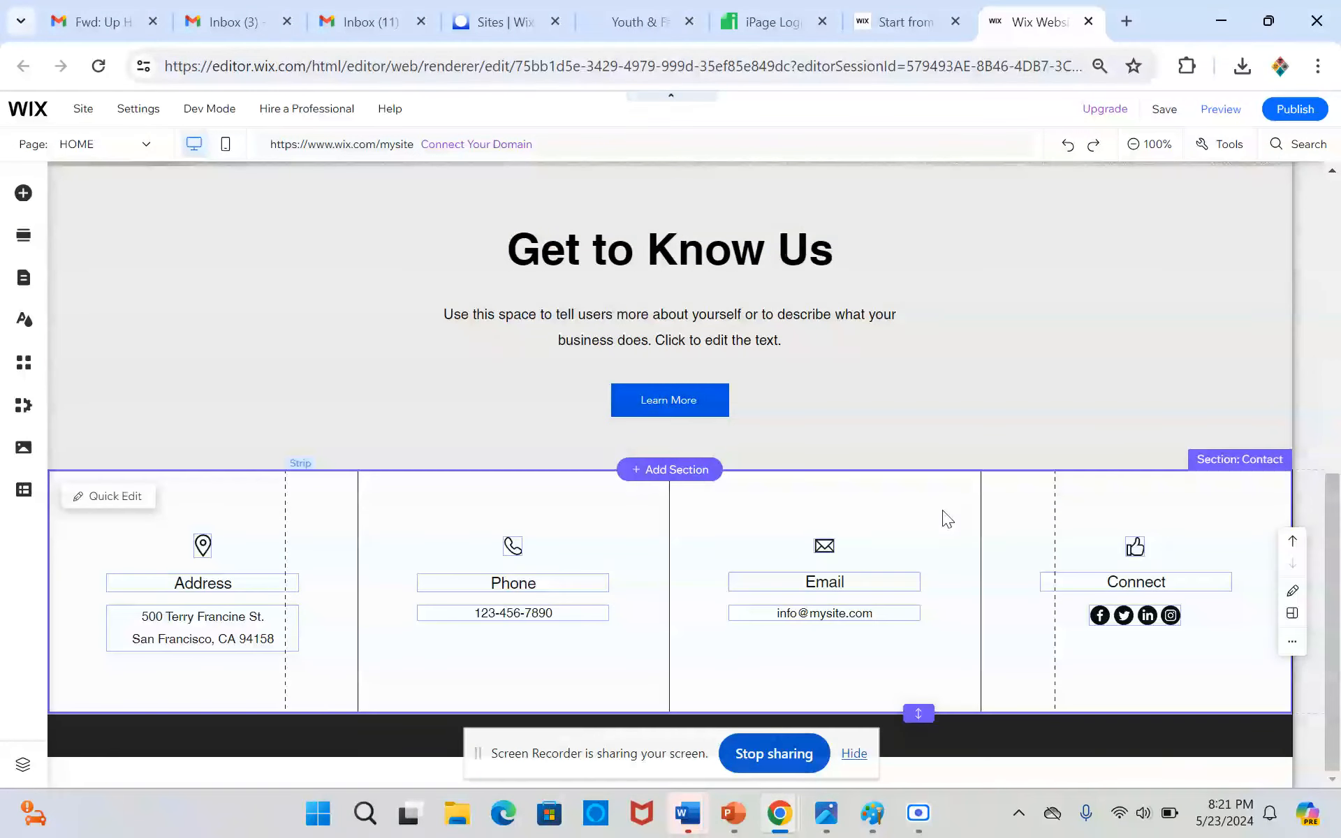
# Start replacing the Welcome section's background image and search the Wix media for "pizza"
pyautogui.scroll(3, 1041, 510)
pyautogui.scroll(6, 1042, 509)
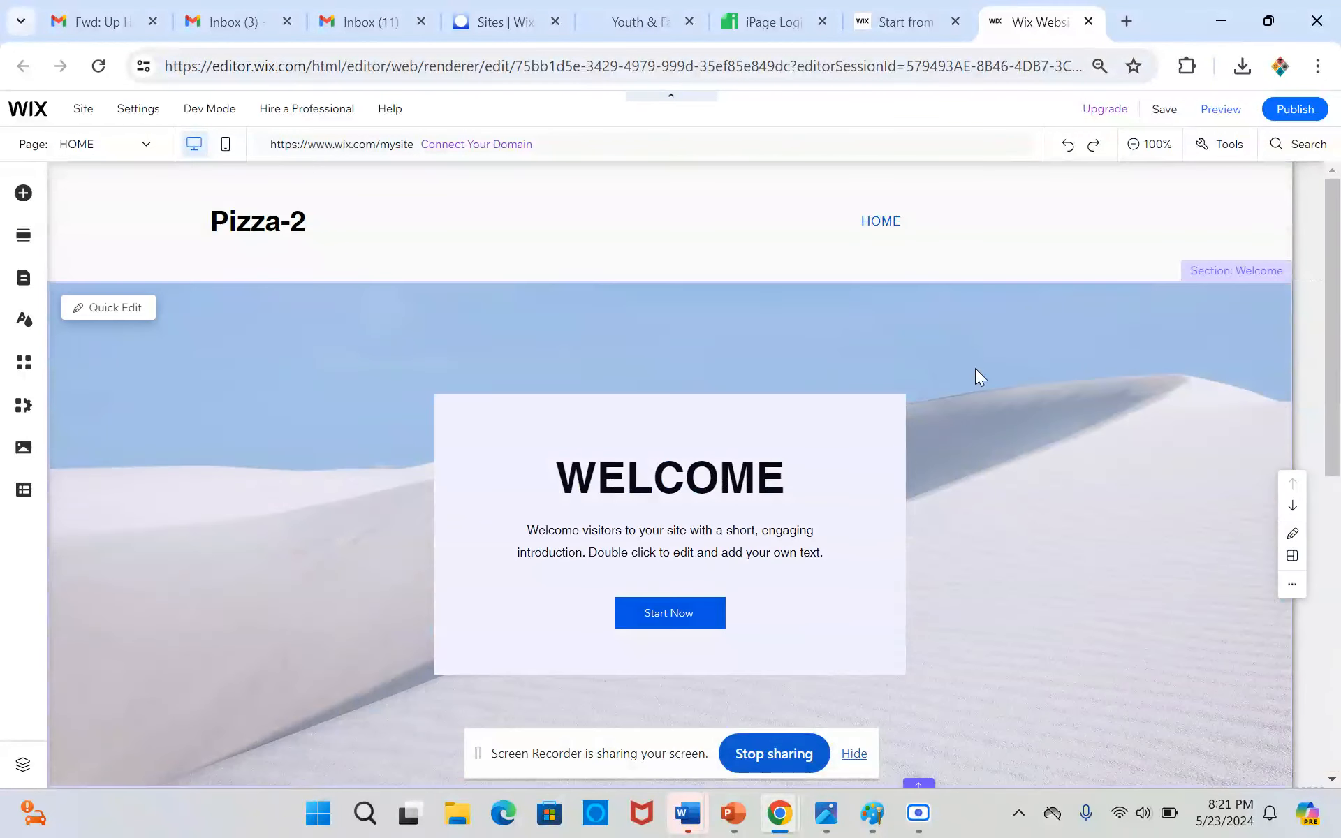
pyautogui.click(943, 317)
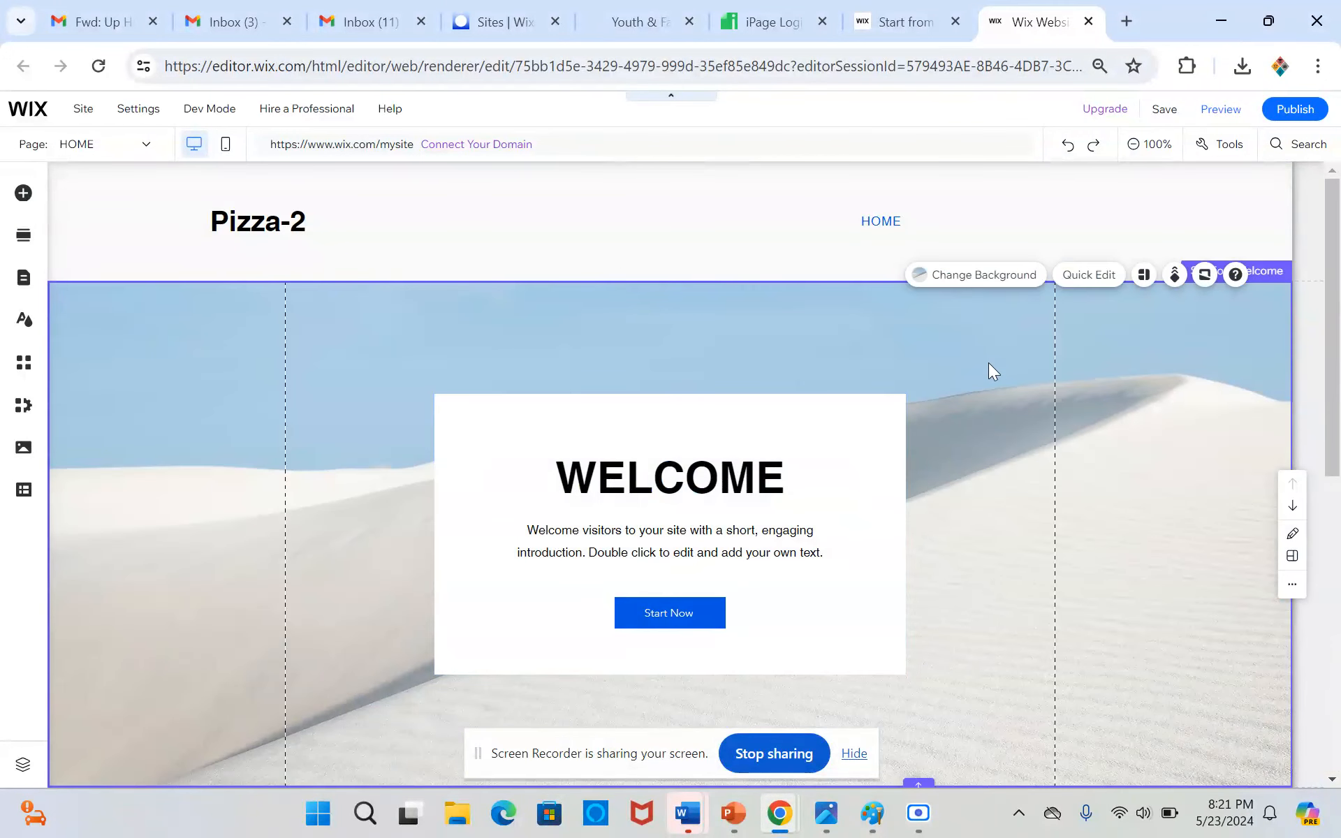
pyautogui.scroll(-9, 989, 363)
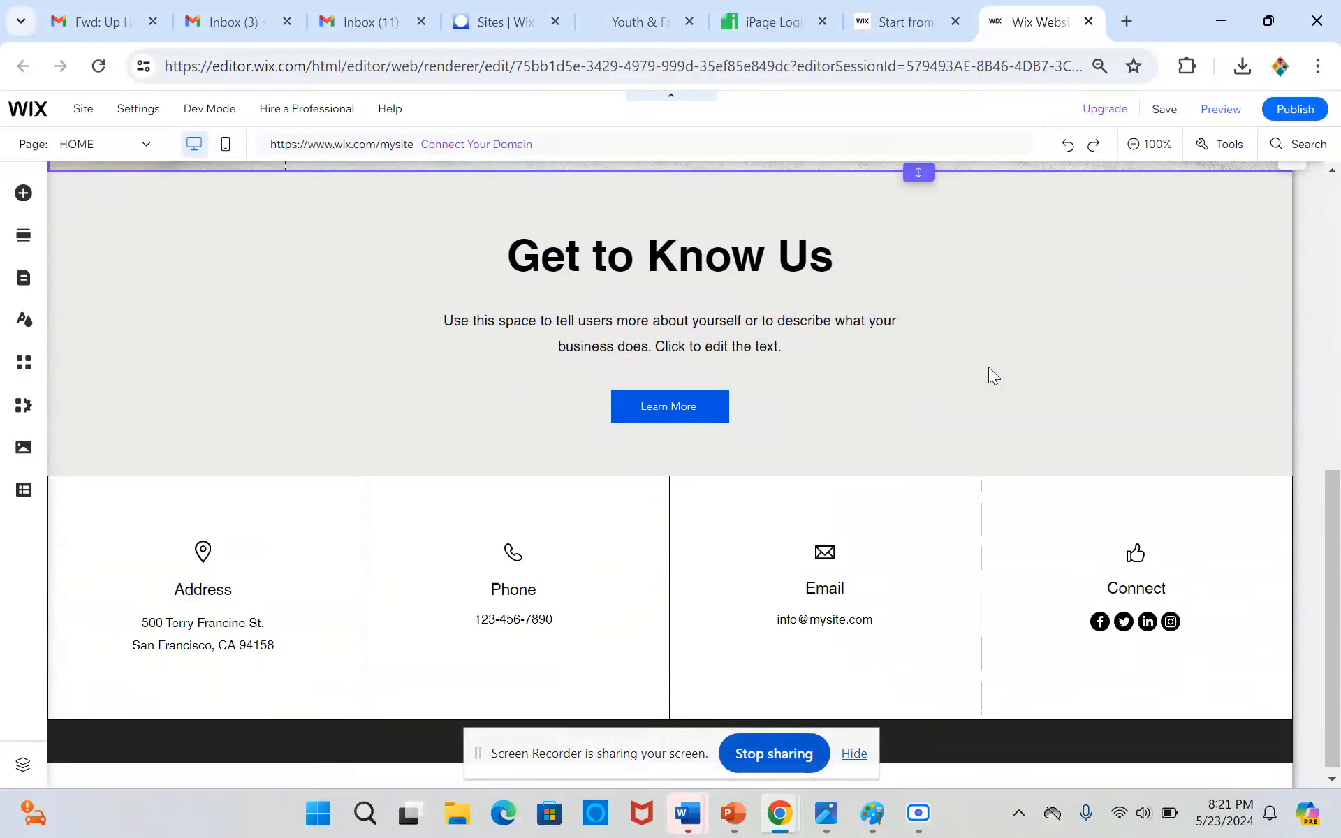
pyautogui.scroll(7, 988, 367)
pyautogui.scroll(2, 987, 367)
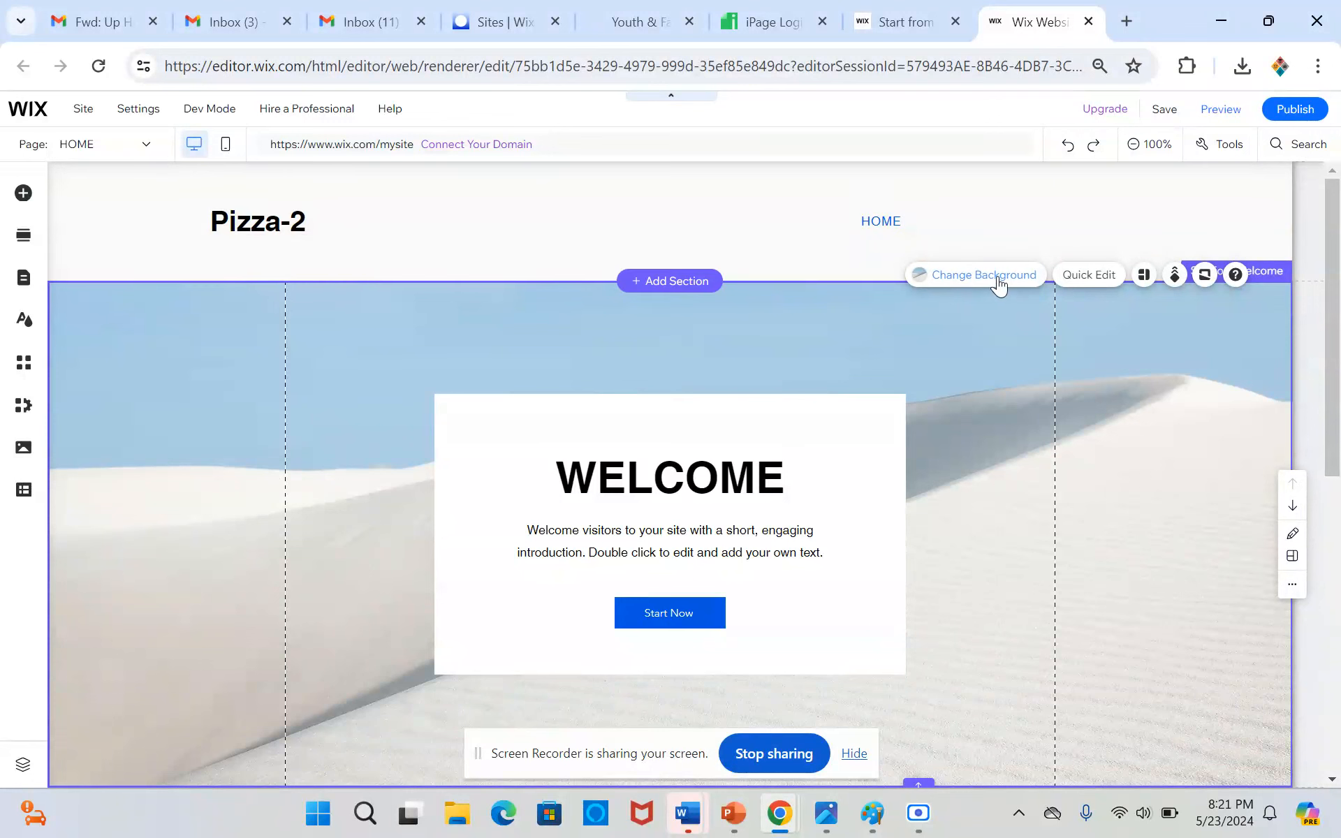
pyautogui.click(999, 283)
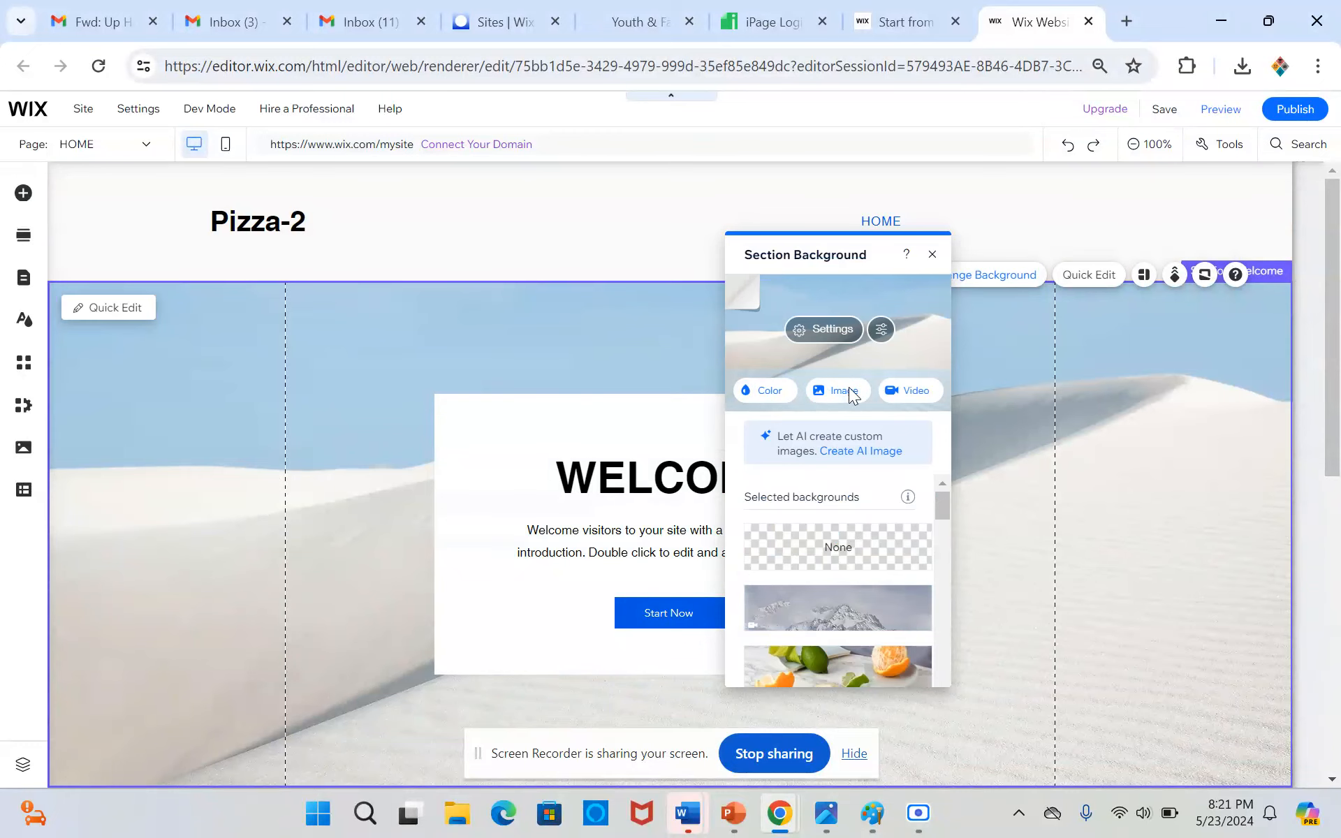
pyautogui.click(850, 393)
pyautogui.click(774, 216)
pyautogui.write('pizz')
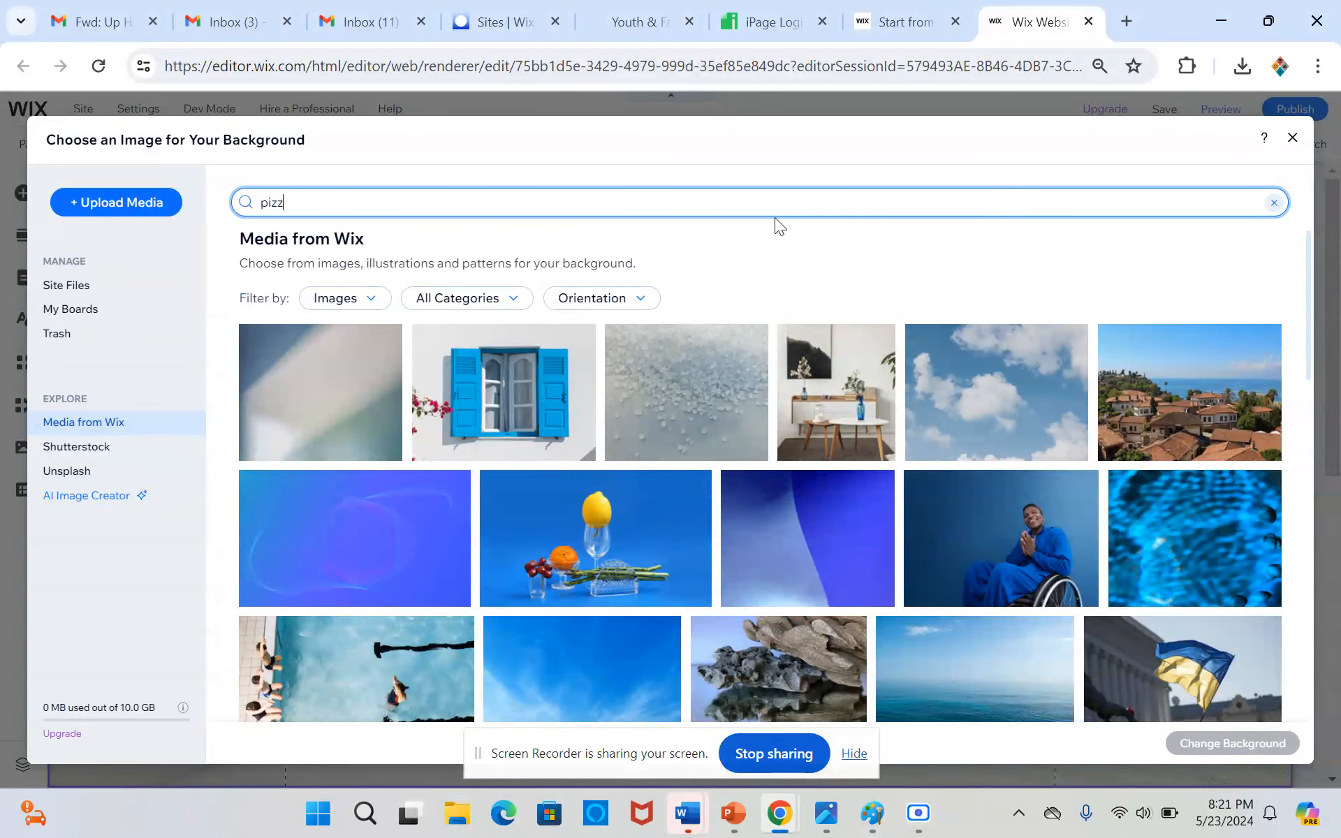
pyautogui.write('a')
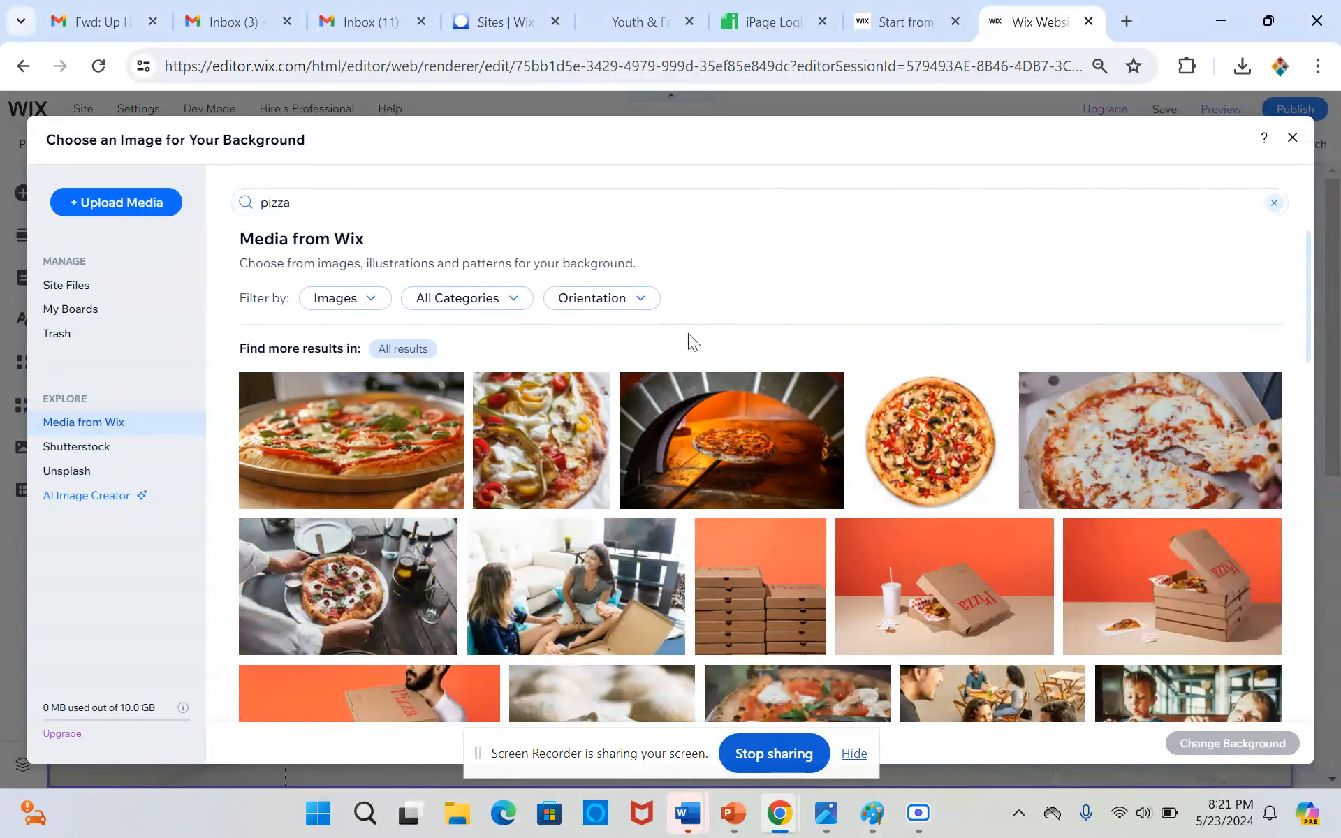
# Use the photo of hands holding a pizza on a dark wooden table as the Welcome section's background
pyautogui.scroll(-3, 557, 485)
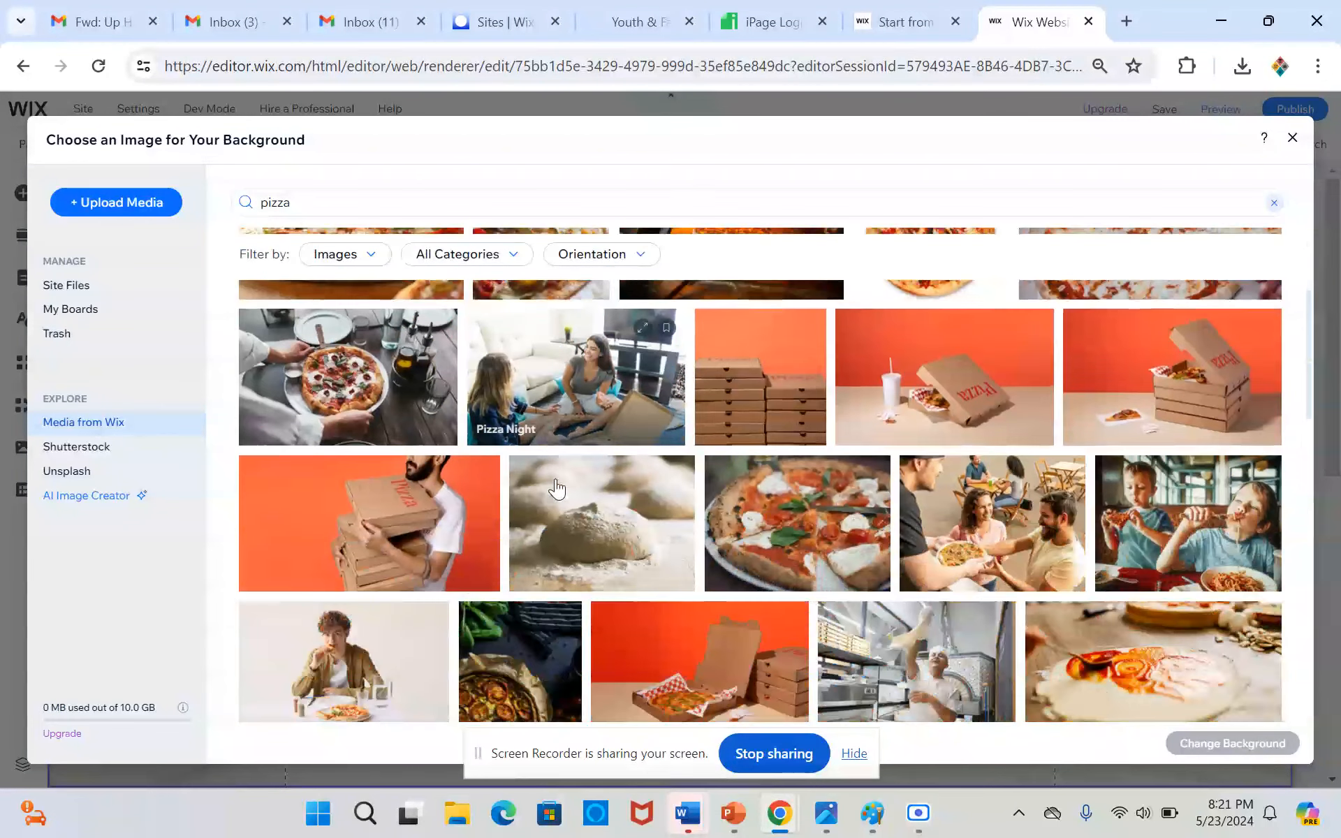
pyautogui.click(391, 383)
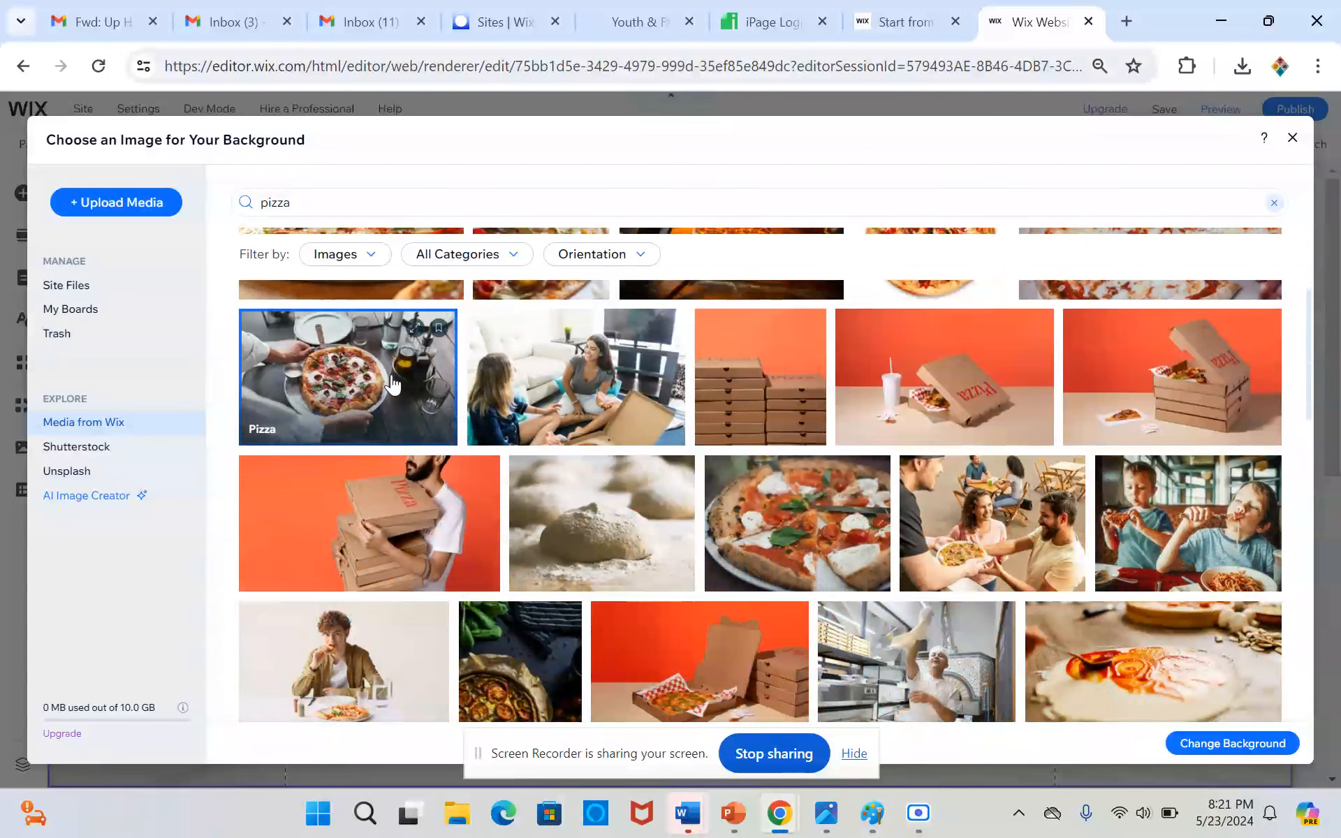
pyautogui.click(1276, 745)
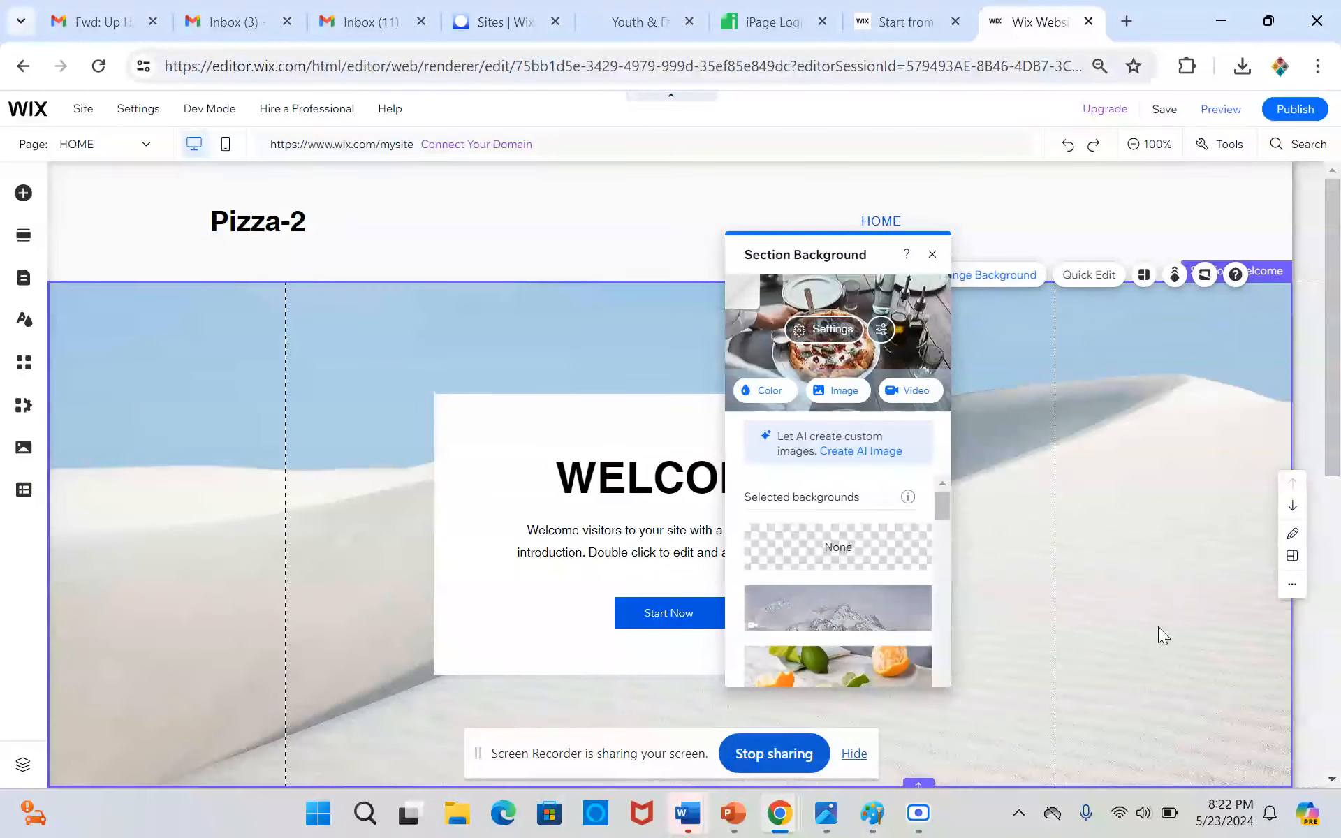
pyautogui.scroll(-3, 395, 406)
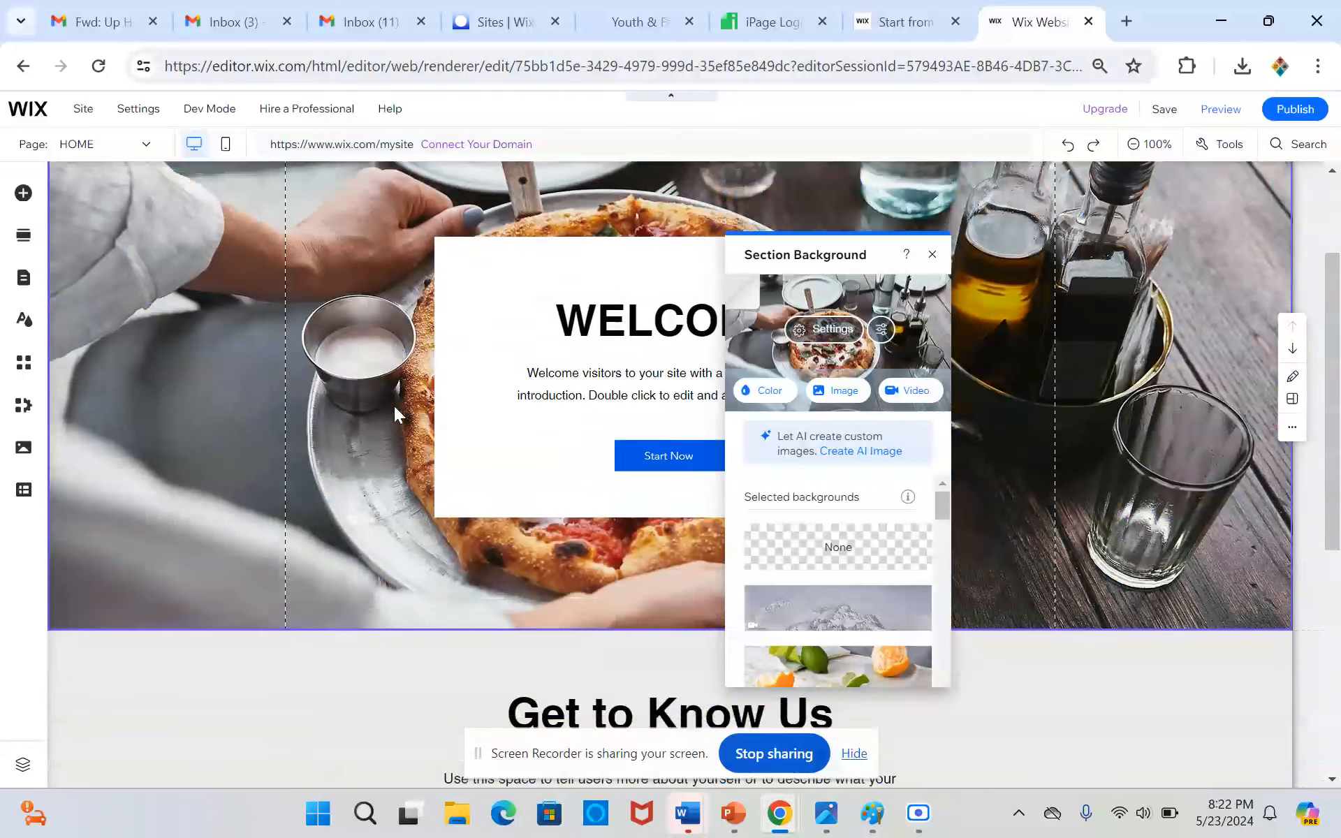
pyautogui.scroll(3, 394, 405)
# Generate AI text for the paragraph under the WELCOME heading from the prompt "Pizza Company Slogan"
pyautogui.click(522, 409)
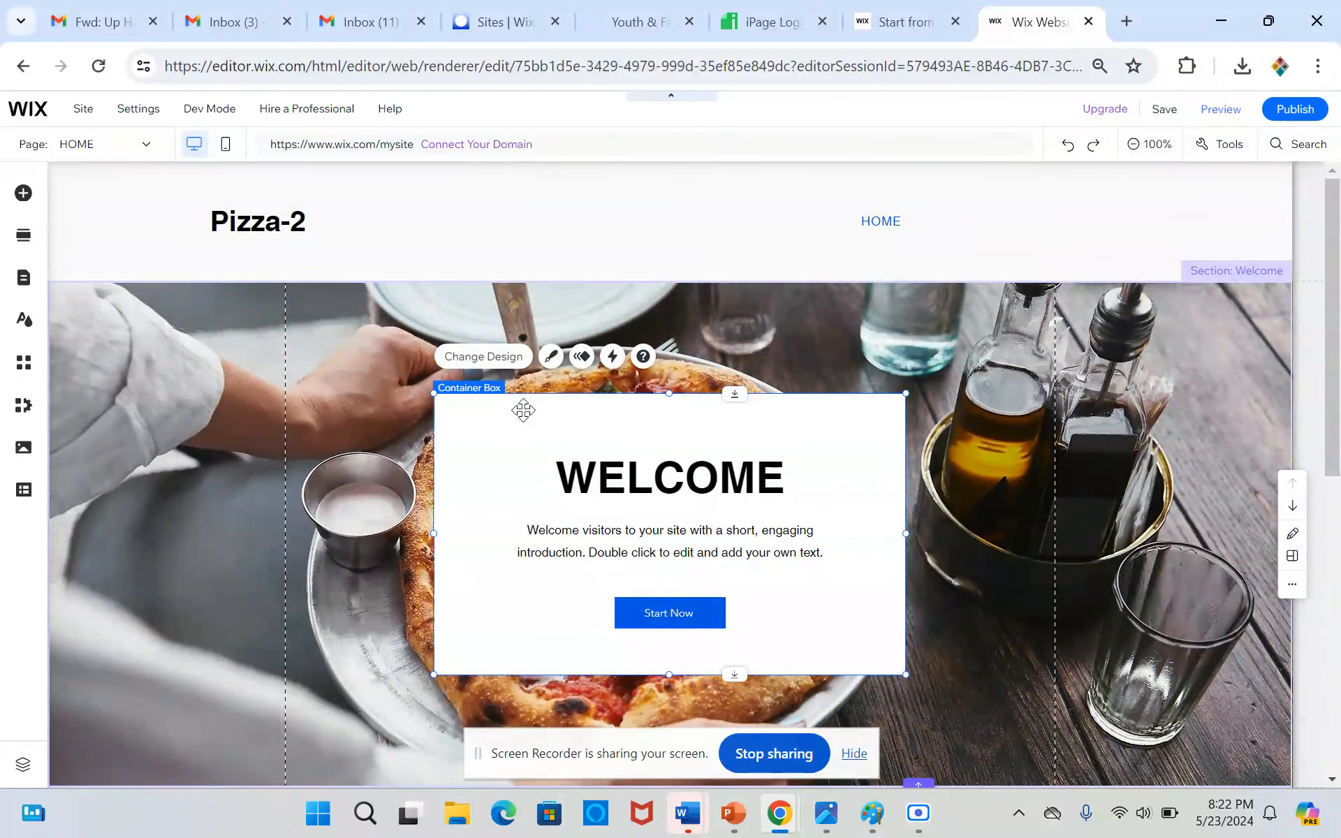
pyautogui.scroll(-2, 522, 409)
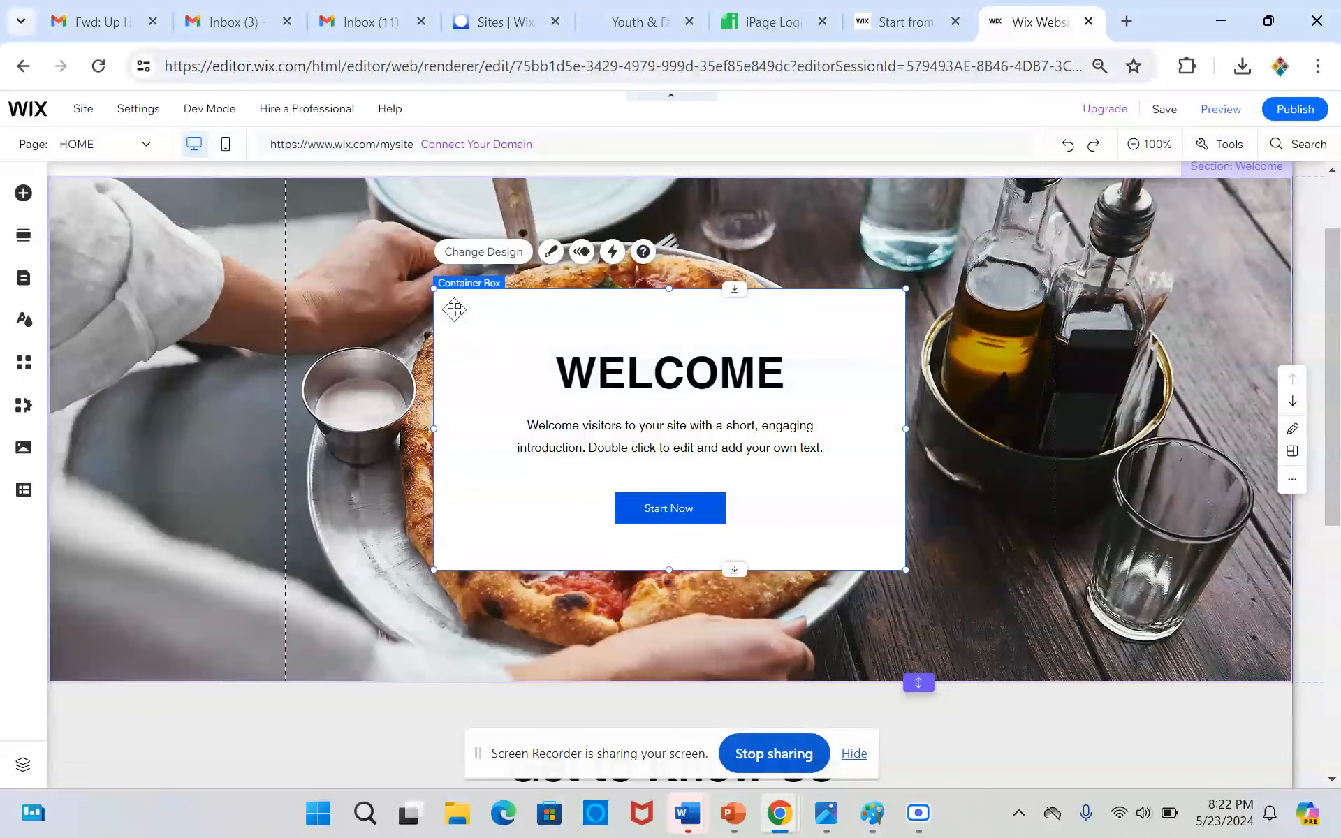
pyautogui.scroll(2, 697, 378)
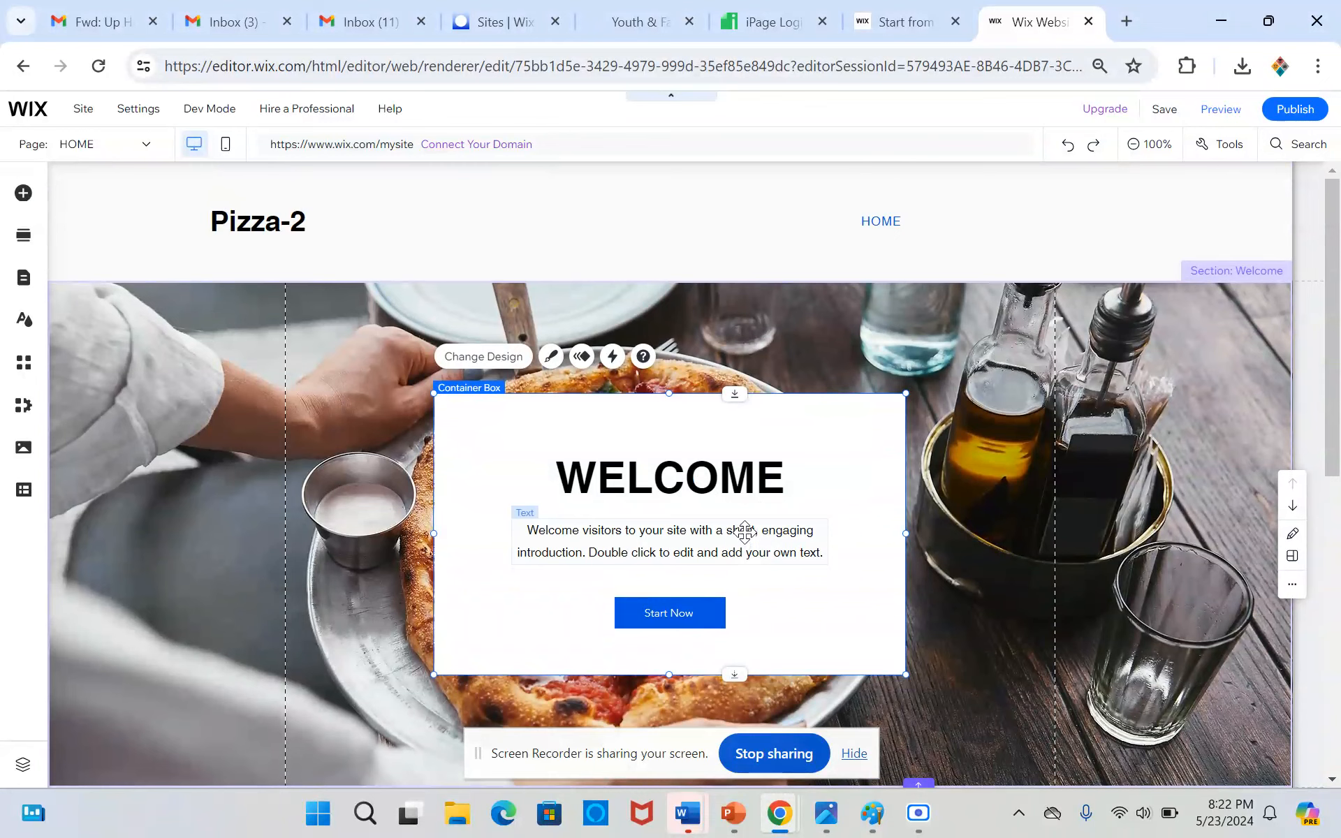
pyautogui.click(744, 533)
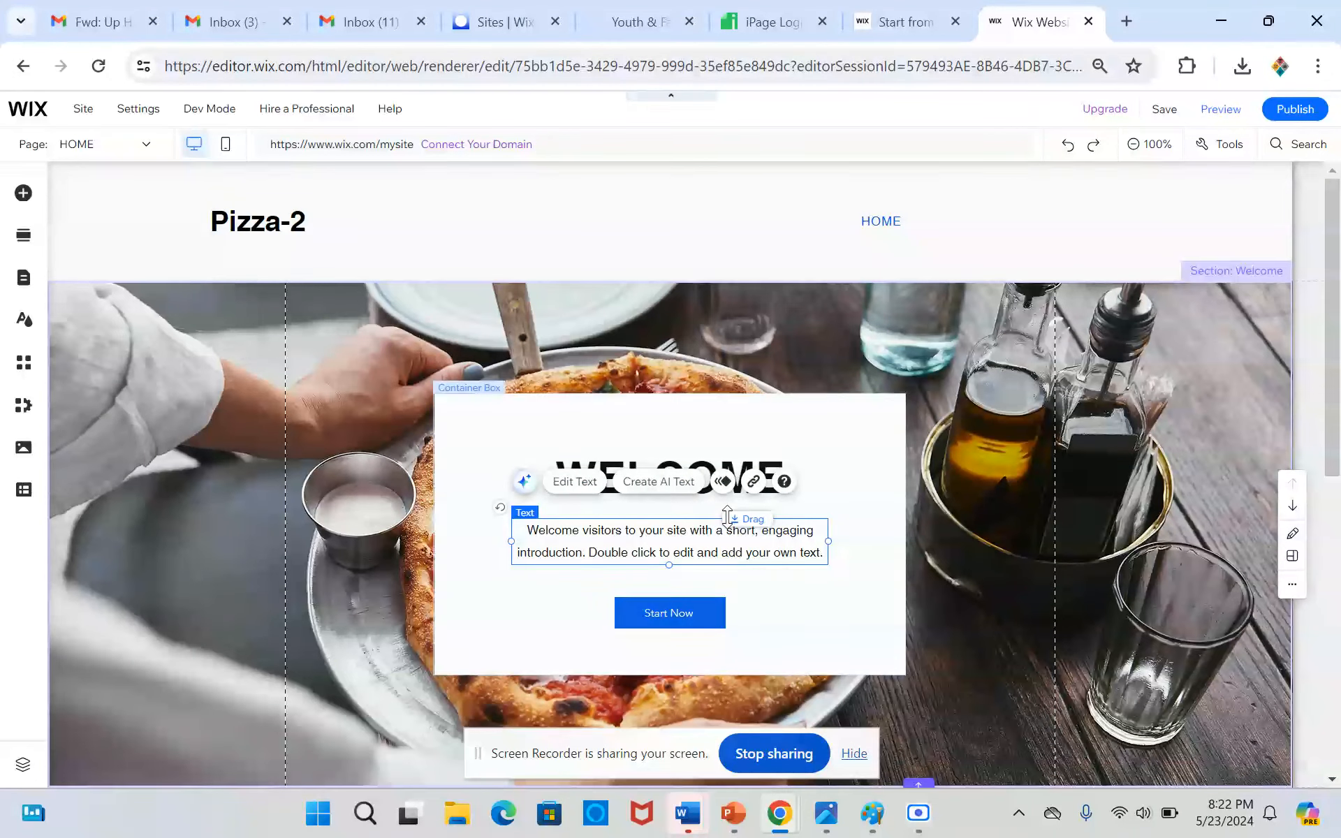
pyautogui.click(695, 502)
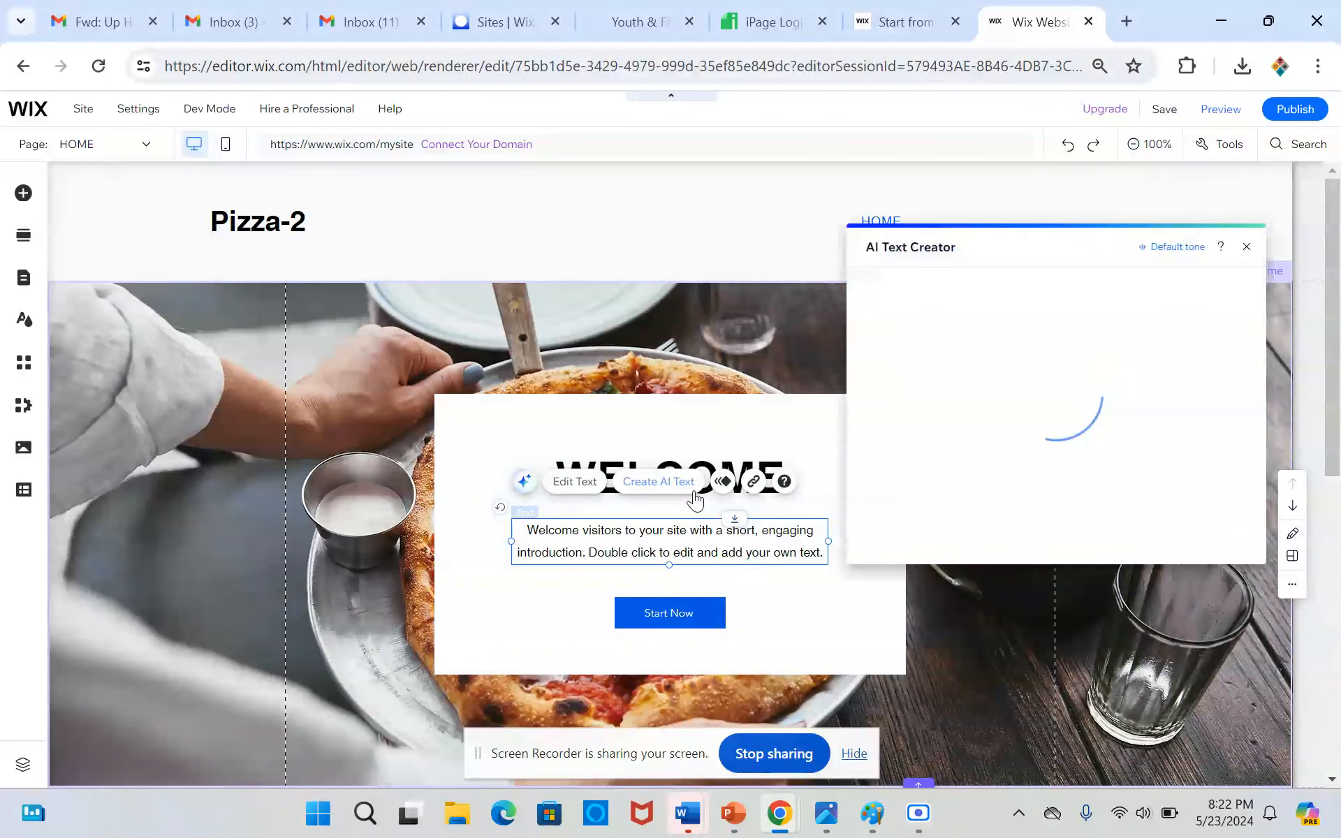
pyautogui.click(950, 518)
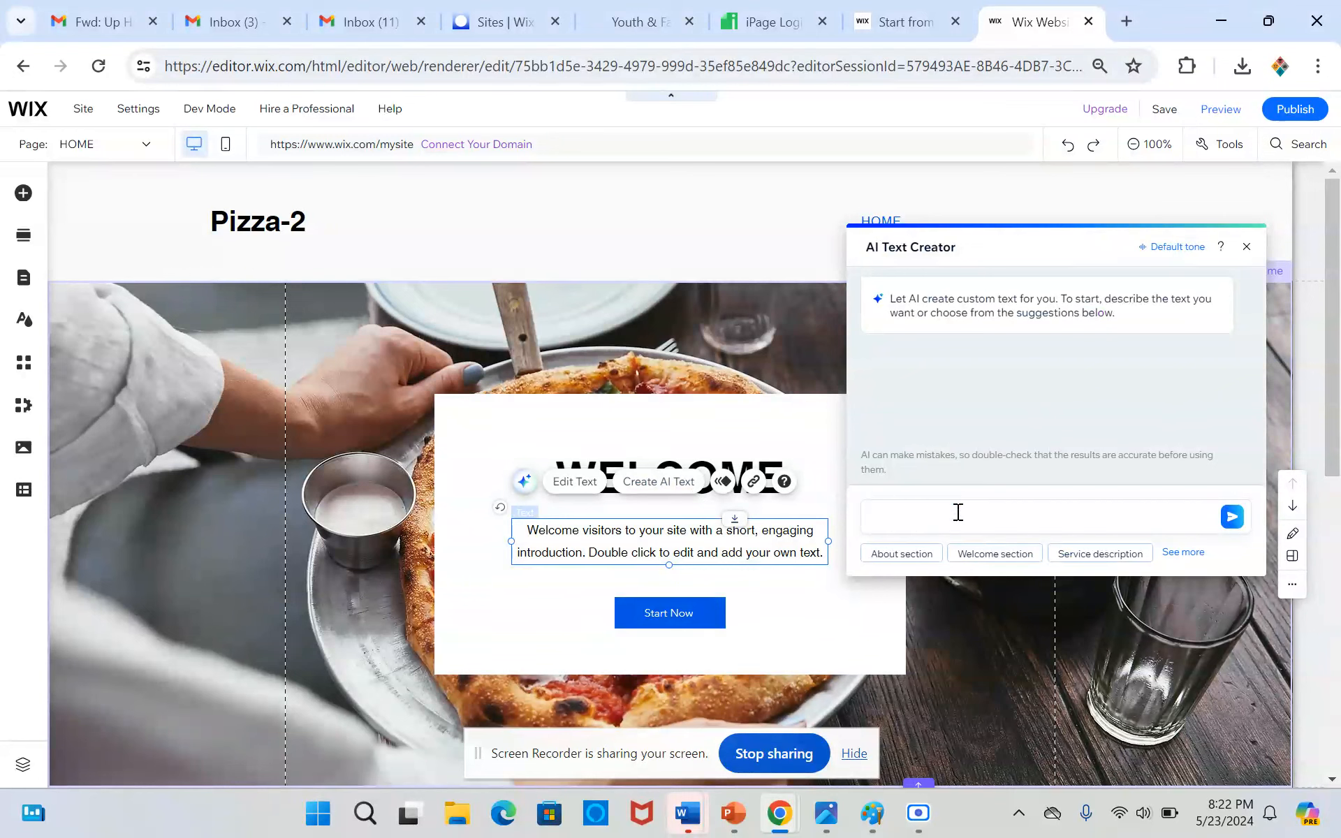
pyautogui.write('Pizza Company Slogan')
pyautogui.click(1232, 517)
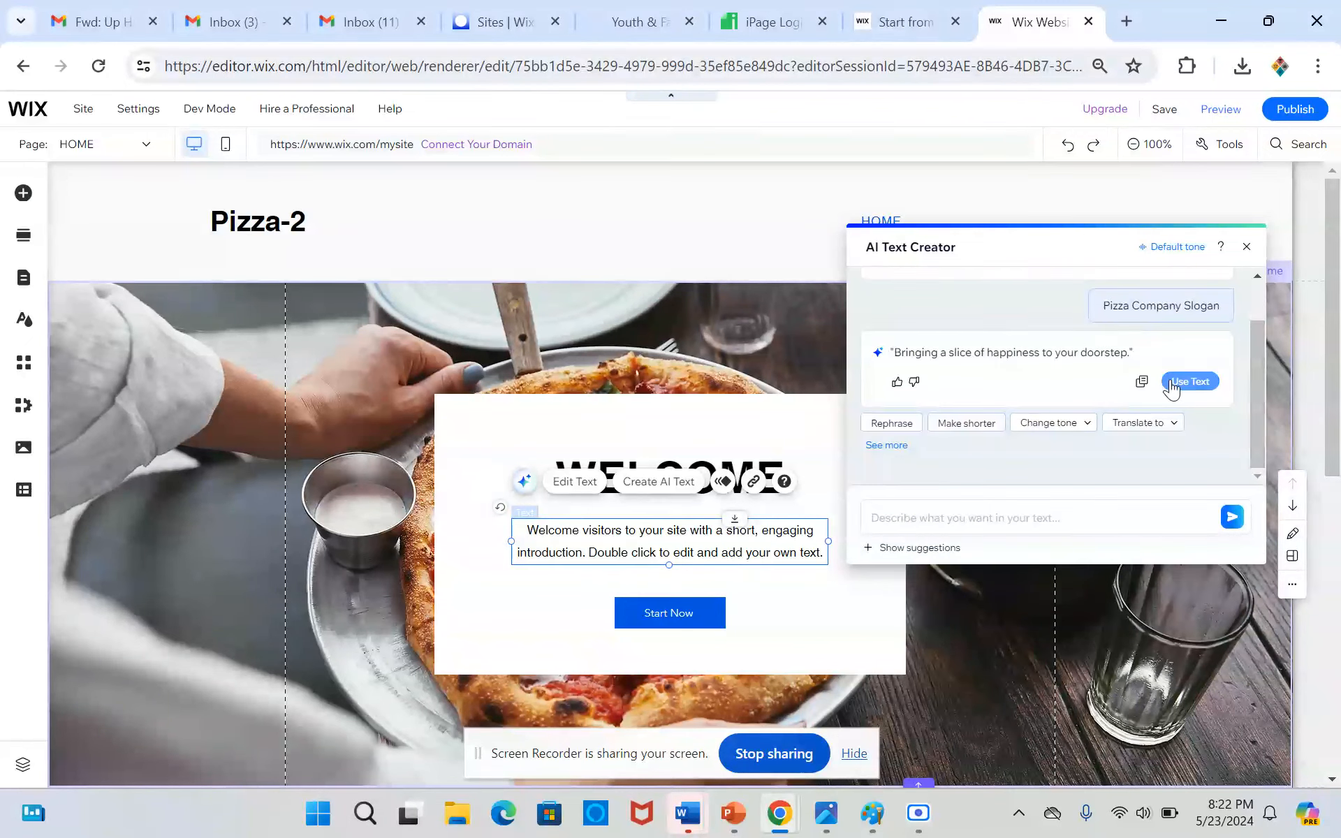
# Replace the Welcome paragraph with the generated slogan "Bringing a slice of happiness to your doorstep." and fit the text box's height to it
pyautogui.click(1173, 386)
pyautogui.click(574, 598)
pyautogui.click(634, 535)
pyautogui.moveTo(666, 558); pyautogui.dragTo(664, 550)
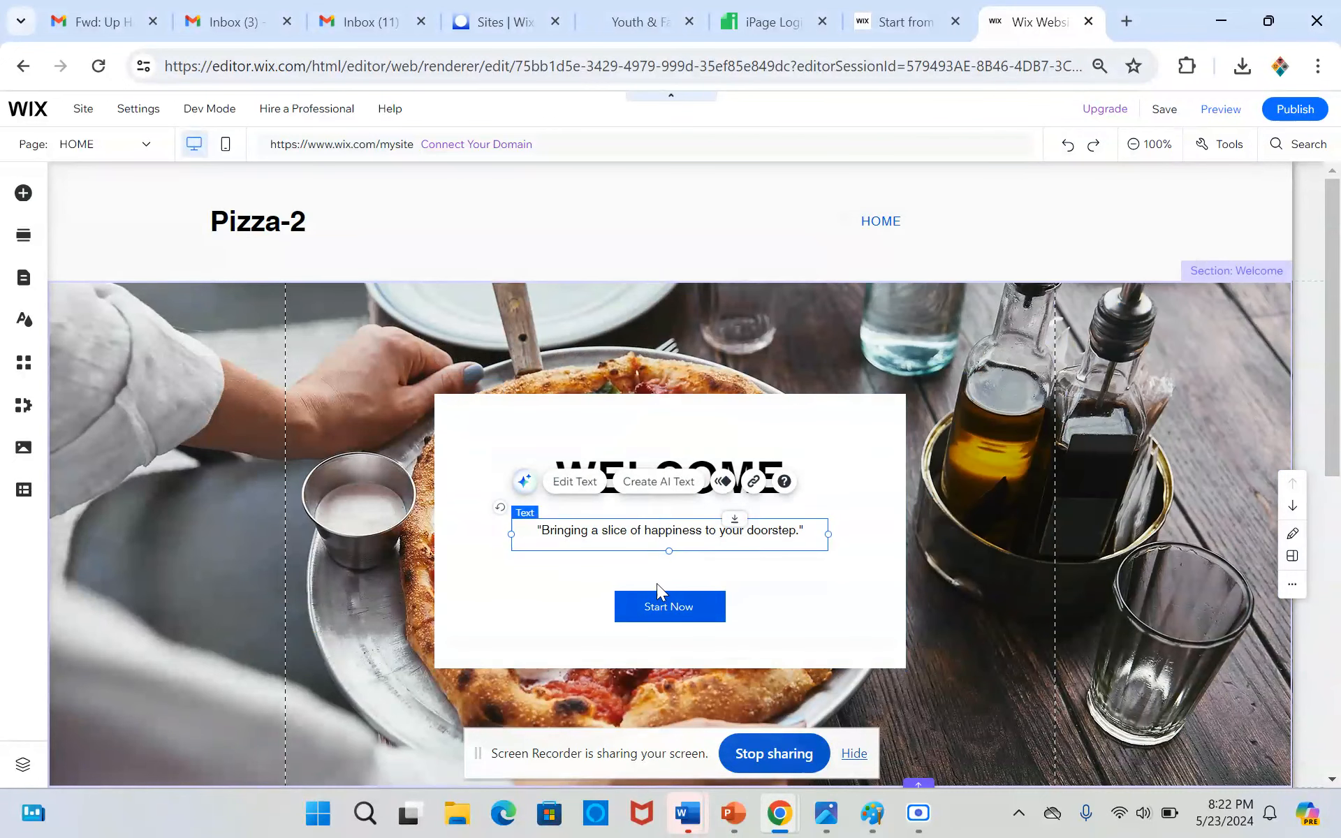
# Delete the Start Now button and reduce the white Welcome box's height to fit closely around the heading and slogan
pyautogui.click(626, 614)
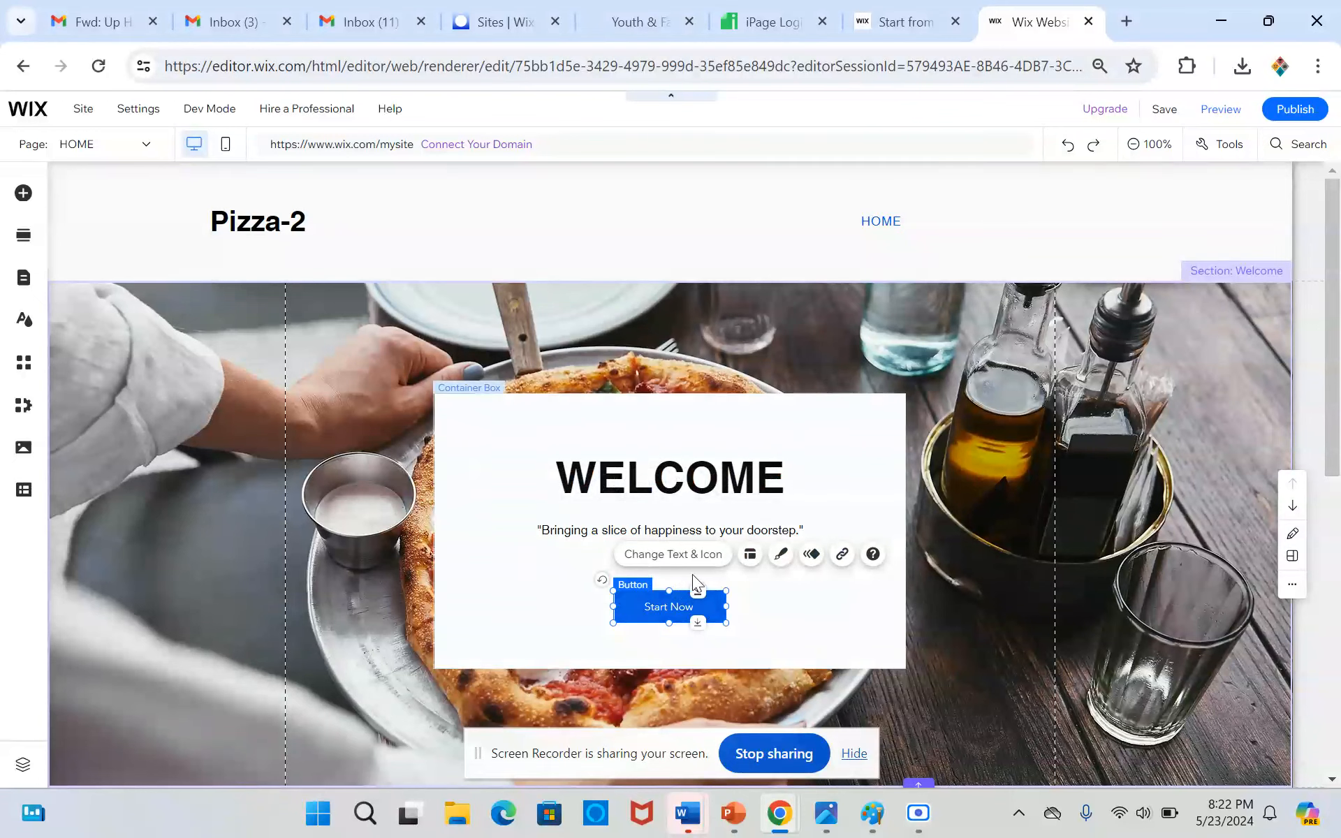
pyautogui.press('Delete')
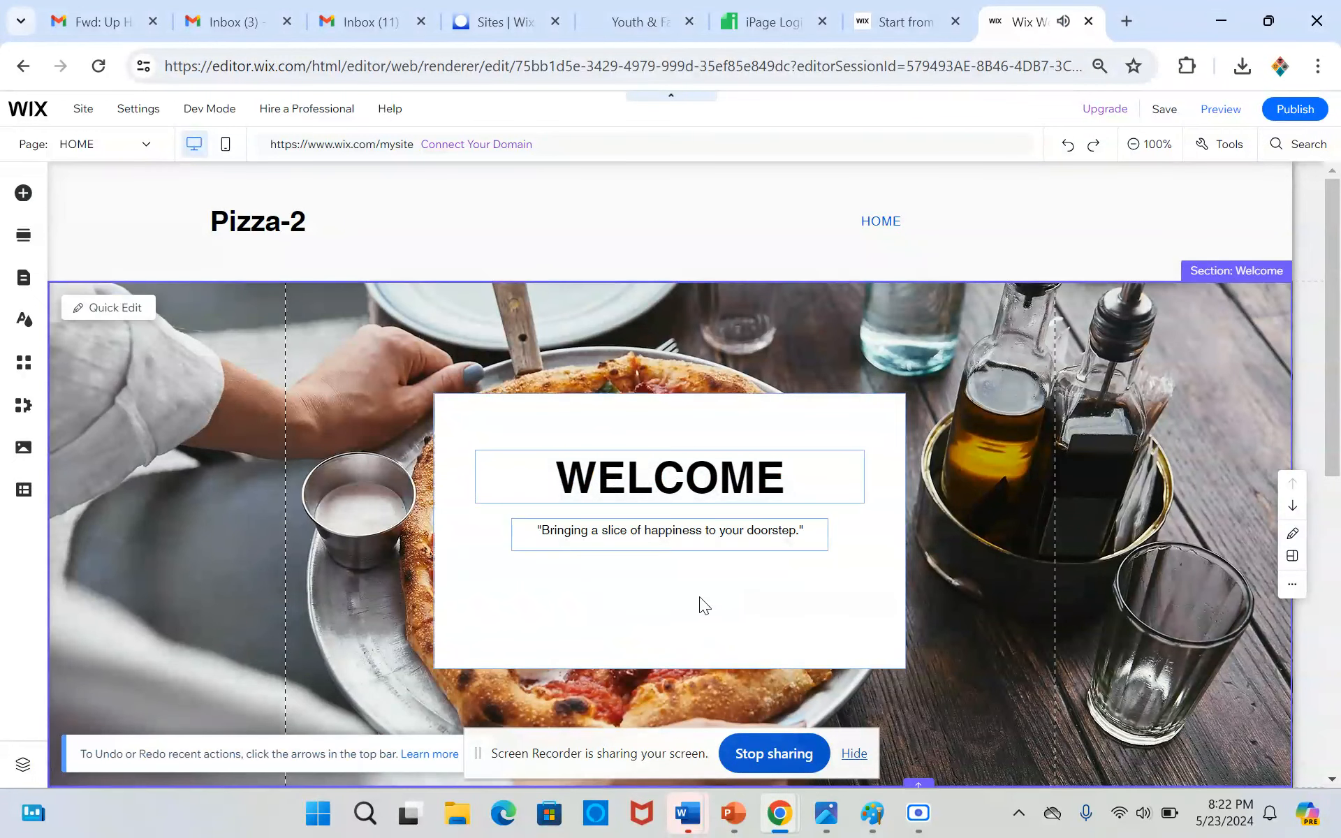
pyautogui.click(693, 626)
pyautogui.moveTo(669, 668); pyautogui.dragTo(669, 578)
pyautogui.moveTo(681, 393); pyautogui.dragTo(615, 491)
pyautogui.click(613, 473)
pyautogui.click(440, 494)
pyautogui.moveTo(440, 494); pyautogui.dragTo(436, 521)
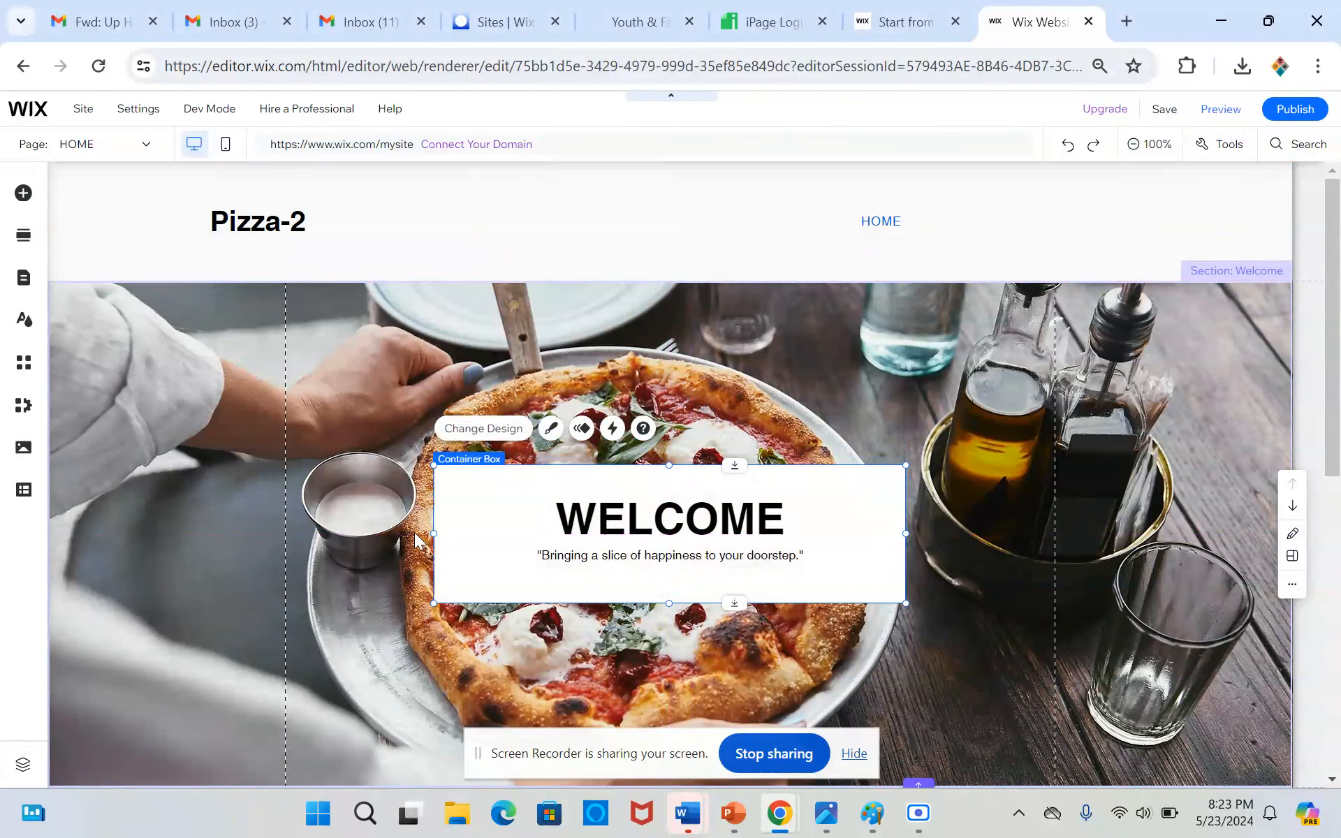
# Set the white Welcome box's background fill opacity to 68%, keeping its white fill colour
pyautogui.click(332, 499)
pyautogui.click(551, 429)
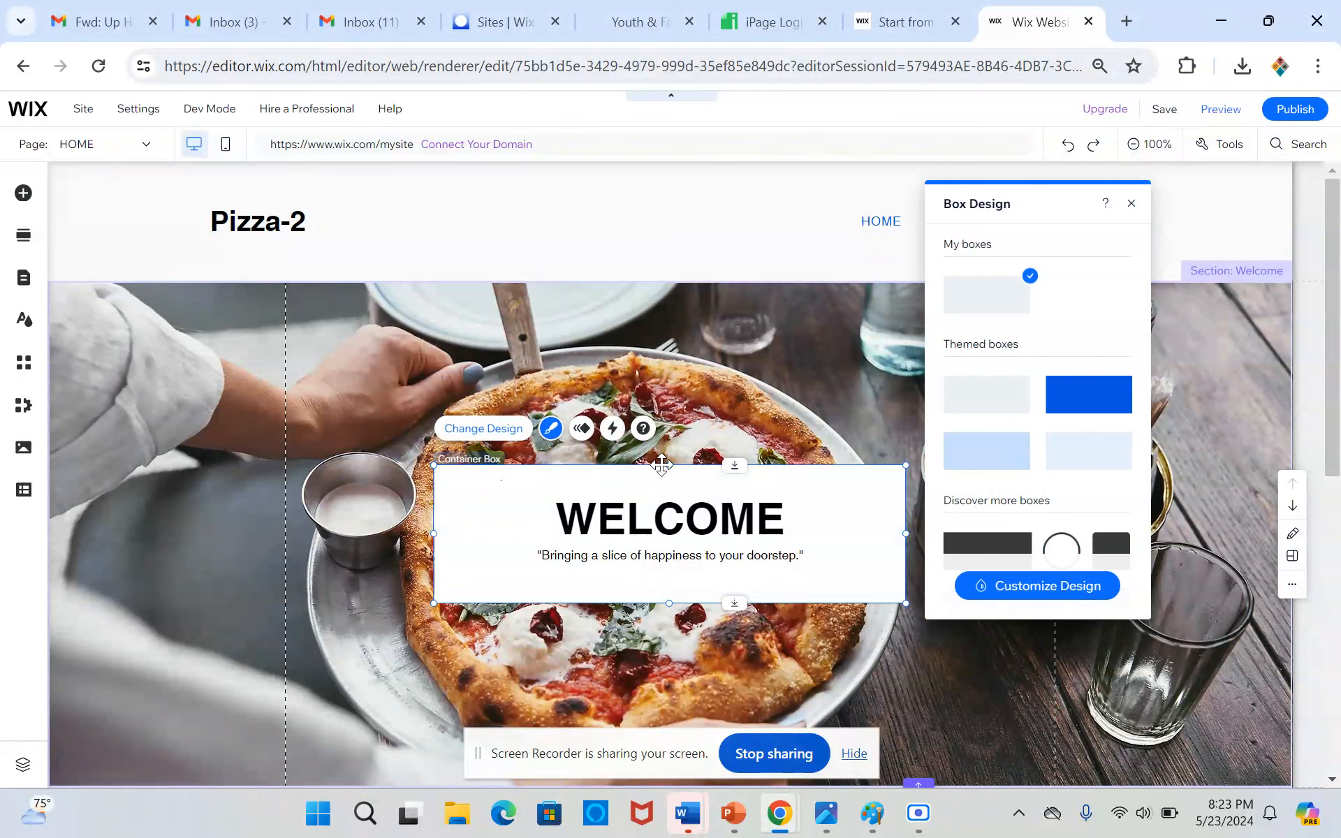
pyautogui.click(1032, 587)
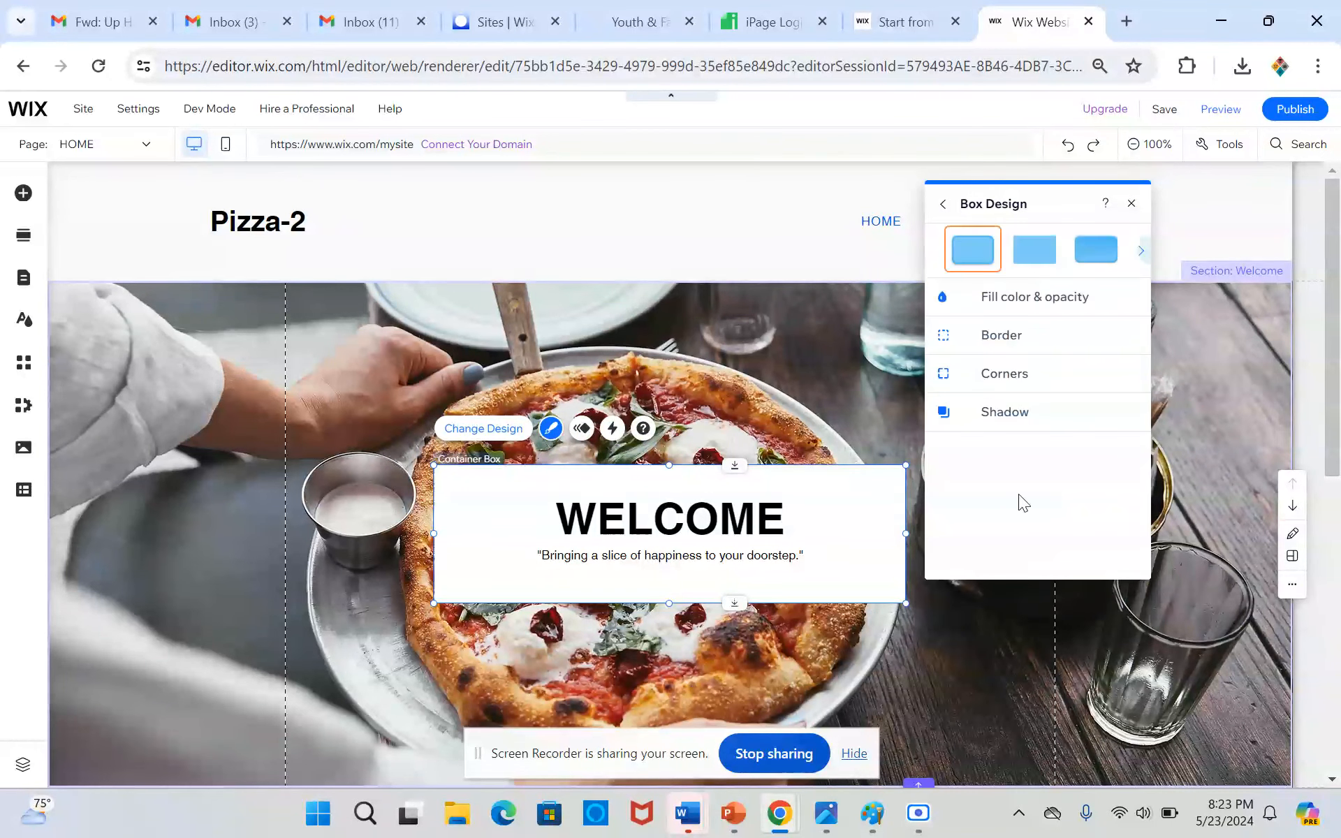
pyautogui.click(1008, 305)
pyautogui.moveTo(1045, 370)
pyautogui.mouseDown()
pyautogui.moveTo(974, 366)
pyautogui.moveTo(1030, 371)
pyautogui.mouseUp()
pyautogui.click(1121, 359)
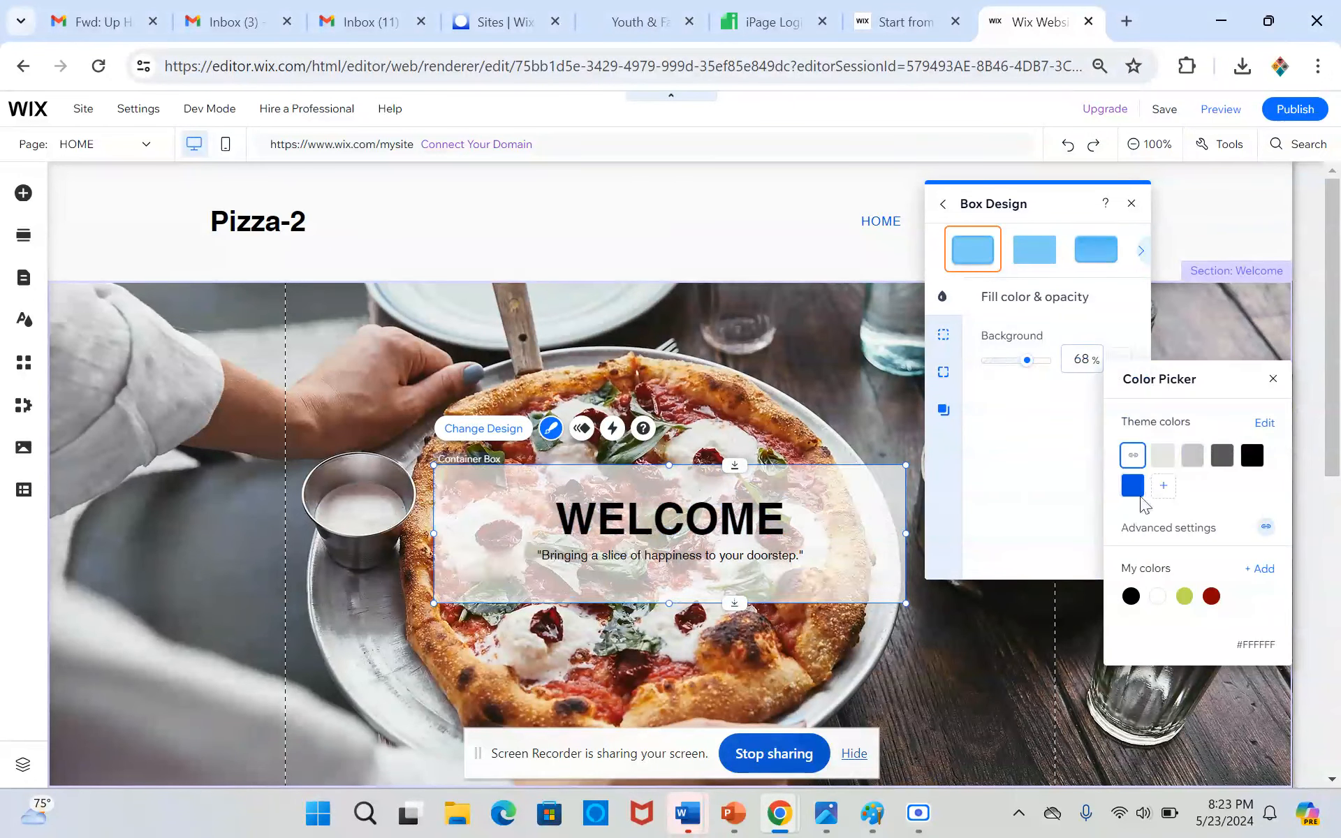
pyautogui.click(1257, 570)
pyautogui.click(1270, 379)
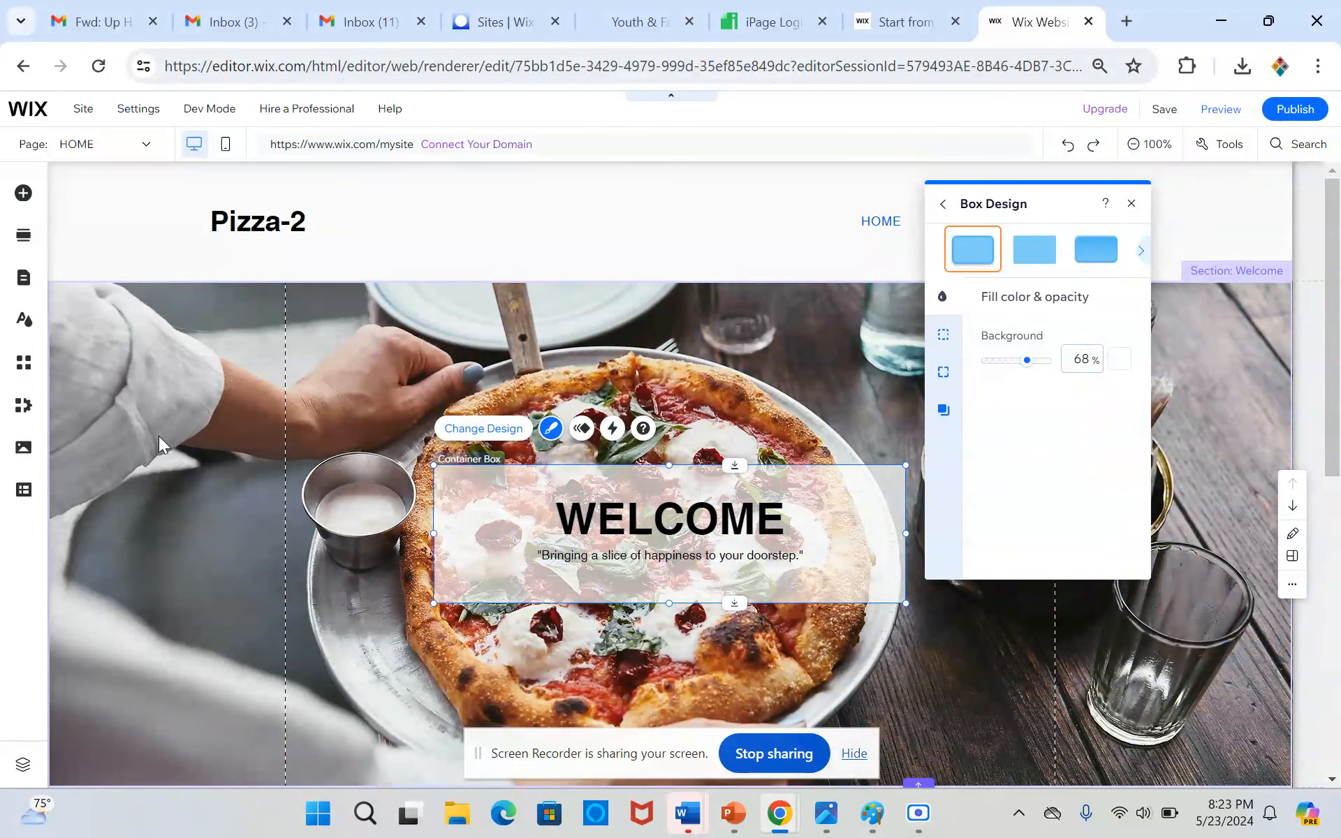
# Darken the Welcome section's background photo by setting the colour behind the image to black and lowering the image opacity
pyautogui.click(273, 352)
pyautogui.click(346, 308)
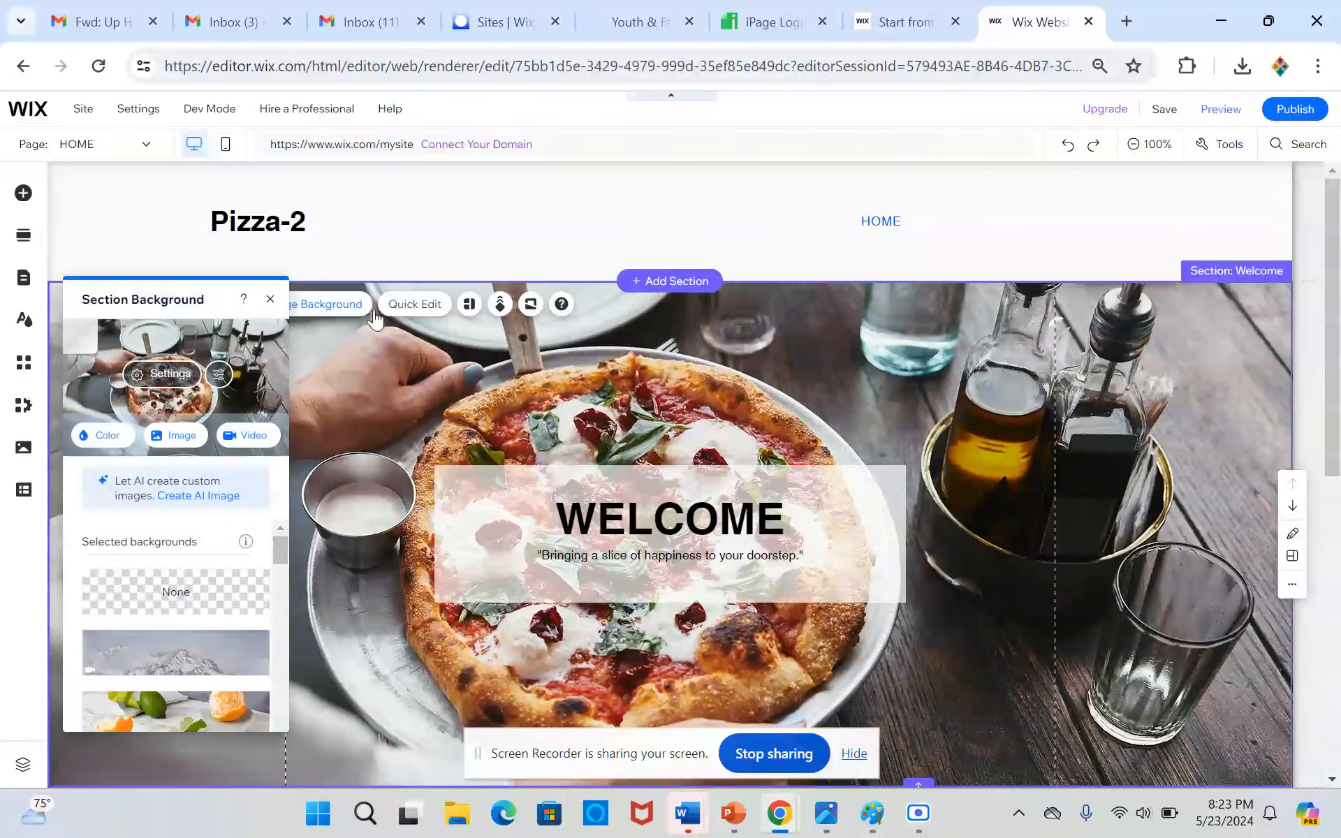
pyautogui.click(170, 375)
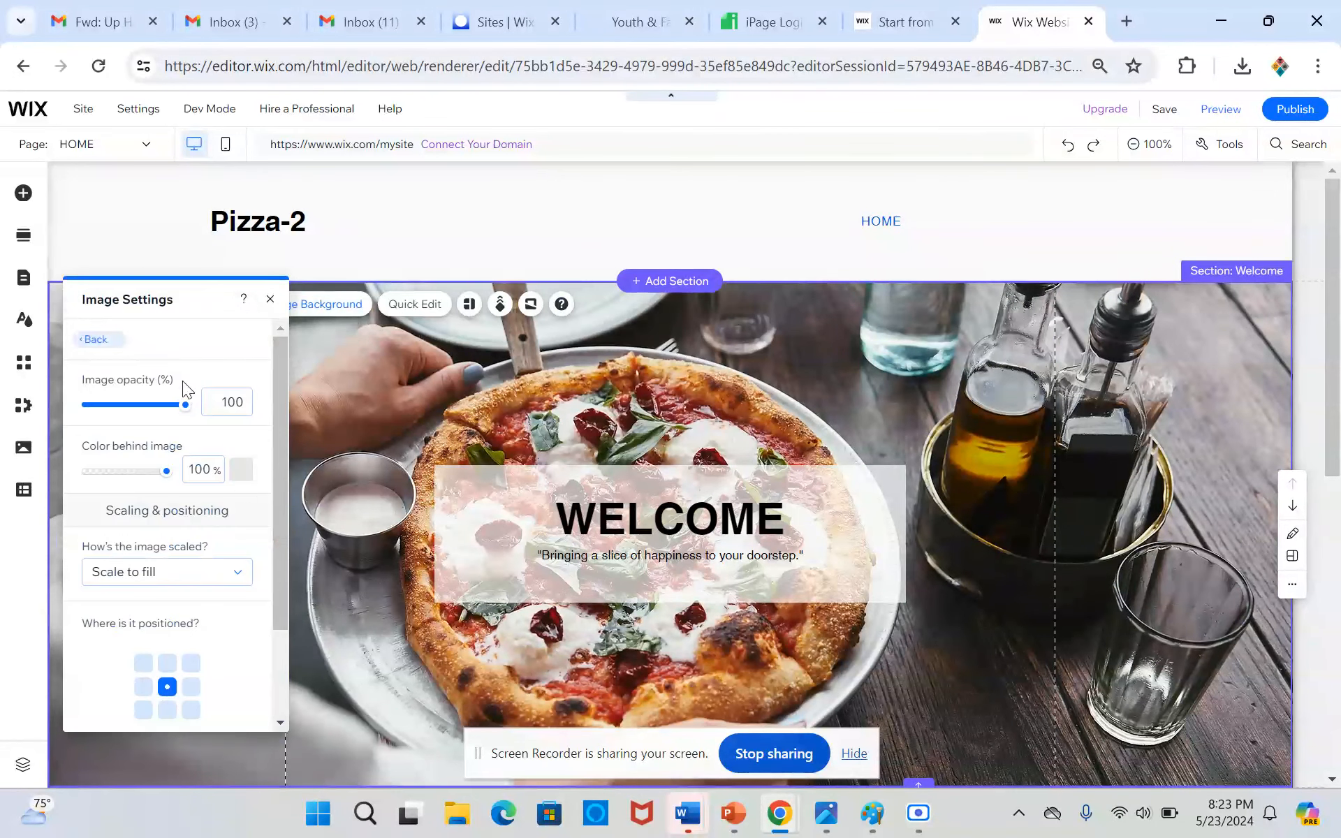
pyautogui.click(238, 487)
pyautogui.click(382, 577)
pyautogui.click(134, 414)
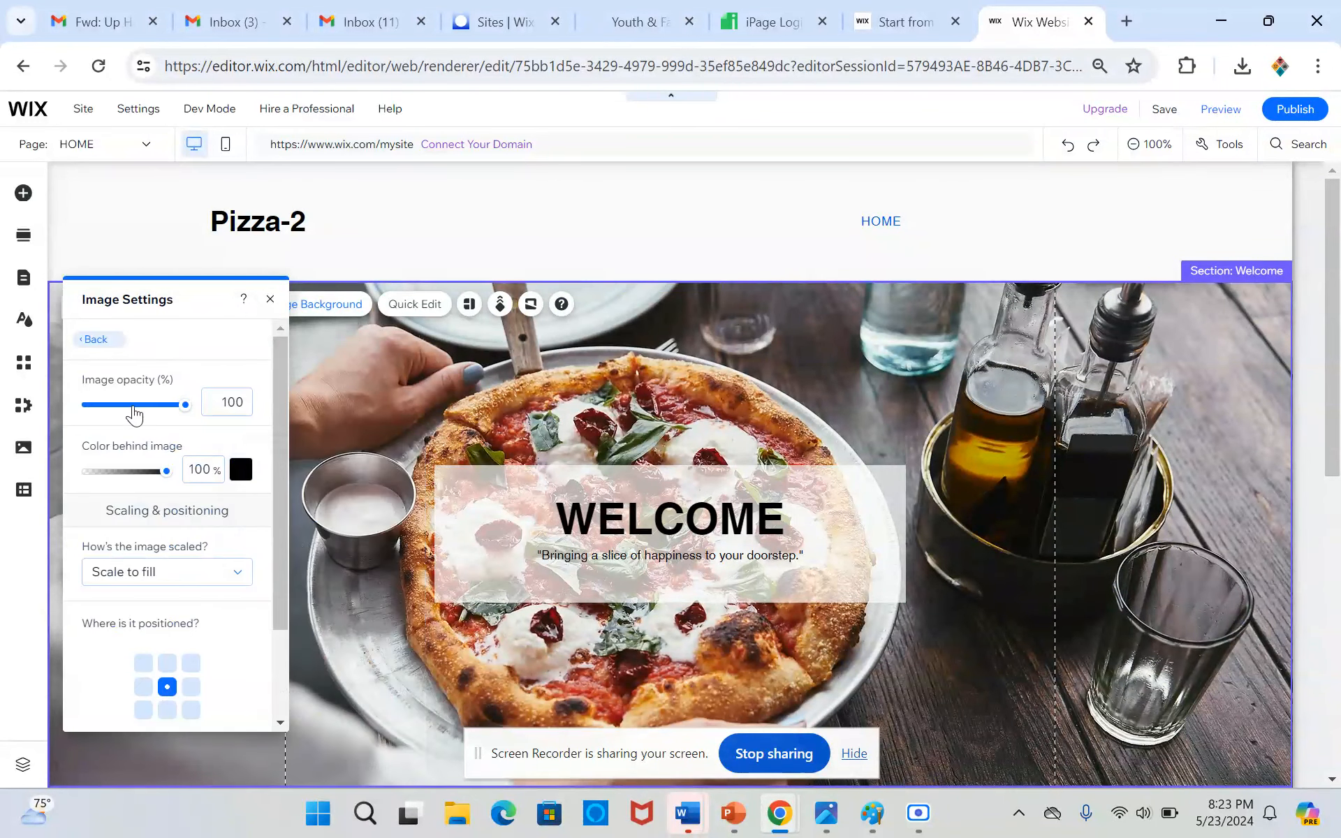
pyautogui.click(133, 408)
pyautogui.click(958, 258)
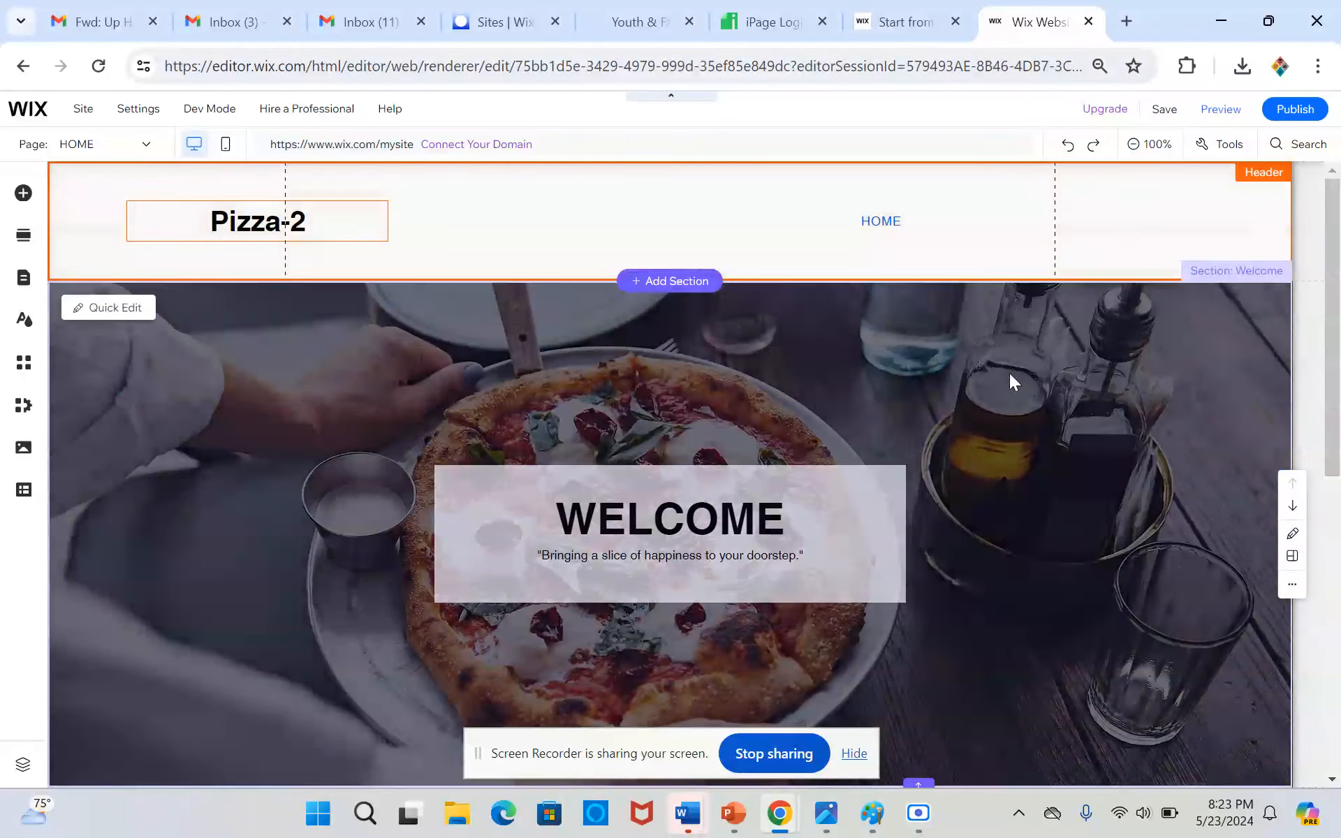
# Open the AI Text Creator for the paragraph under the Get to Know Us heading in the About section
pyautogui.scroll(-5, 1008, 373)
pyautogui.click(713, 550)
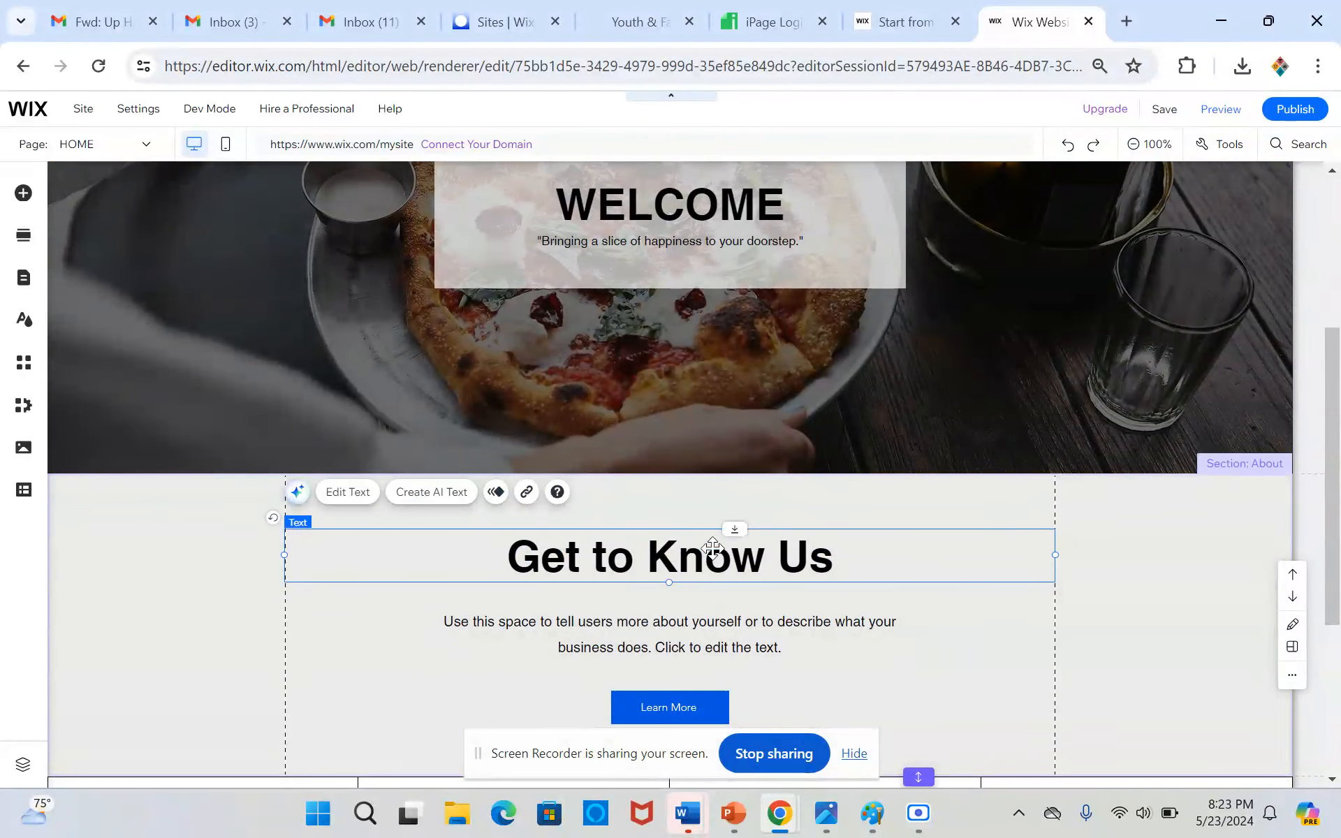
pyautogui.scroll(-3, 713, 550)
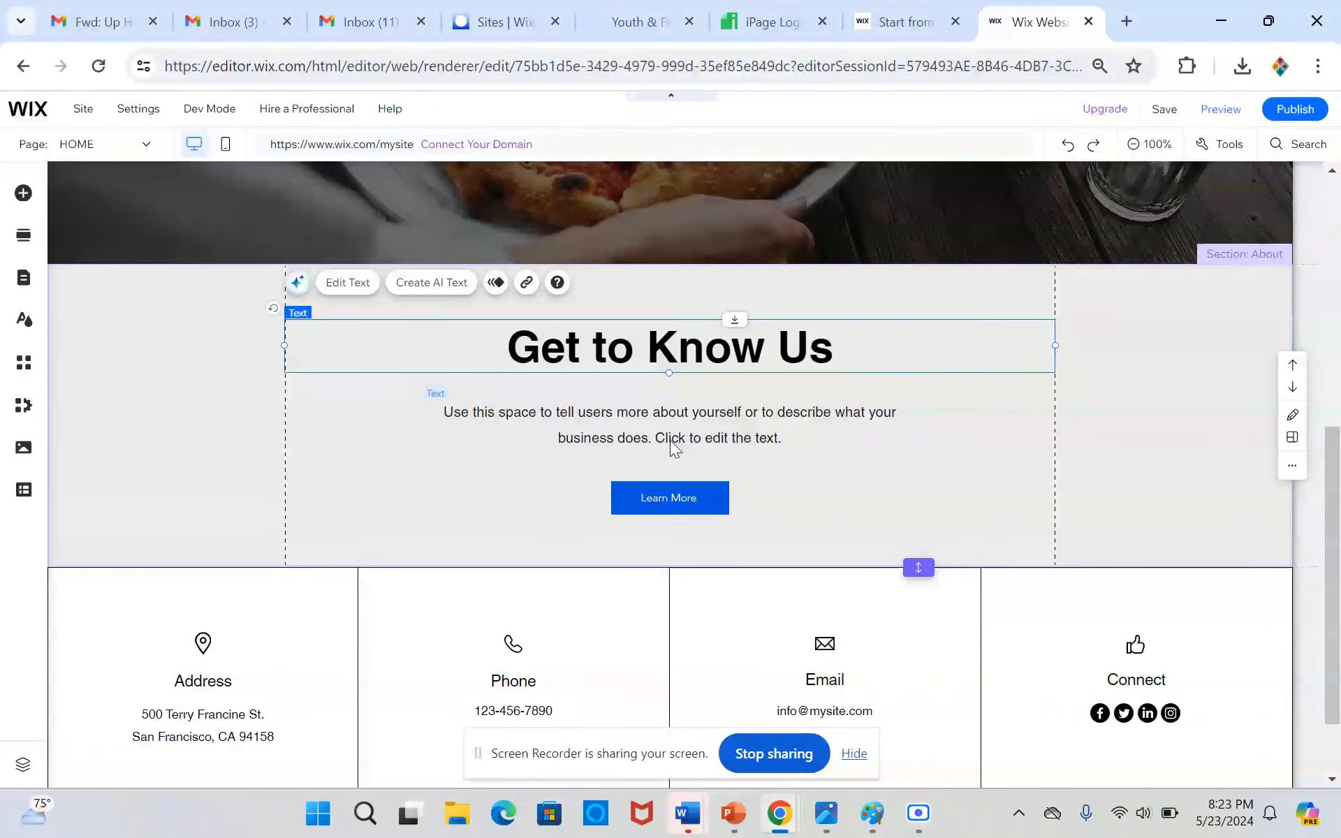
pyautogui.click(625, 441)
pyautogui.click(581, 363)
pyautogui.click(1139, 691)
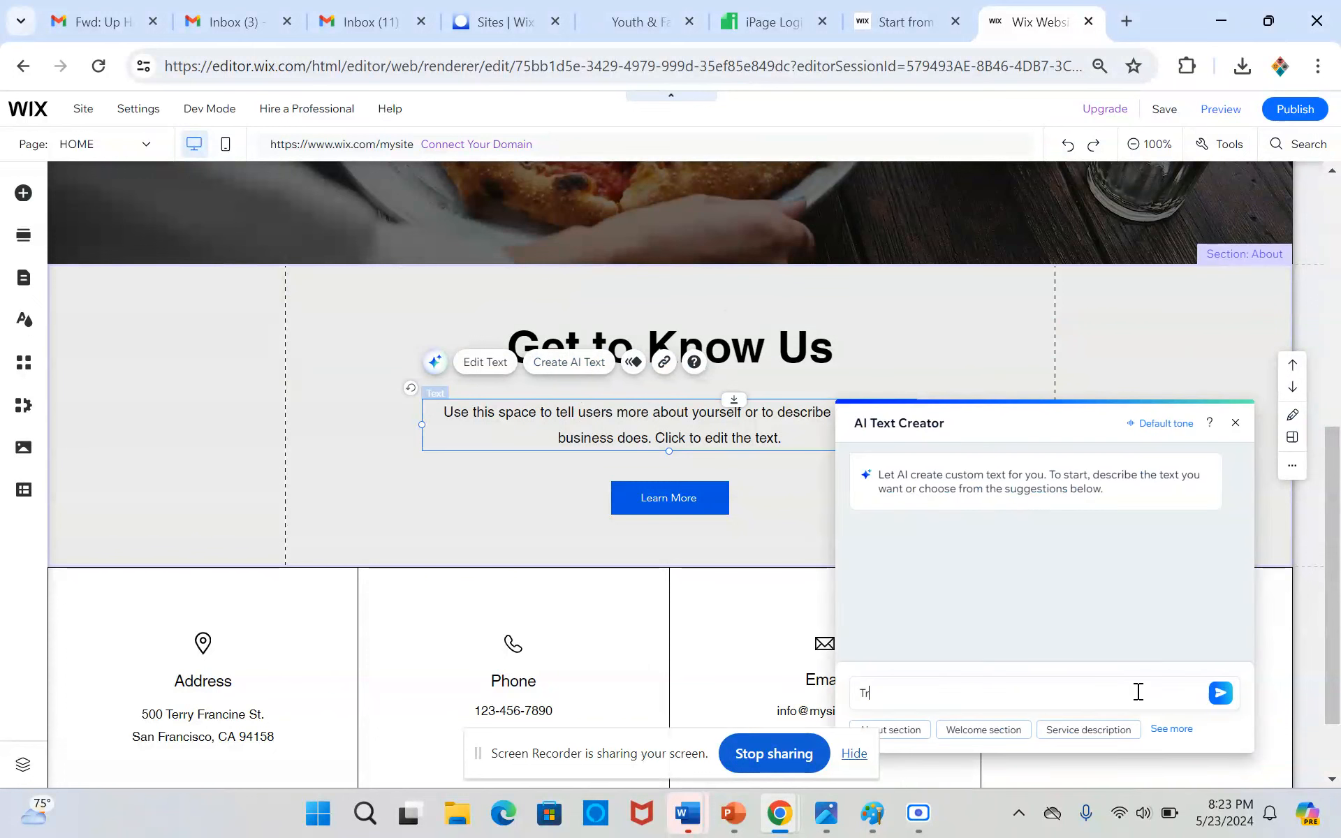
# Submit the prompt "Tell the customer about our local Pizza Company called" to generate text for the About paragraph
pyautogui.write('Tell the cus')
pyautogui.click(908, 731)
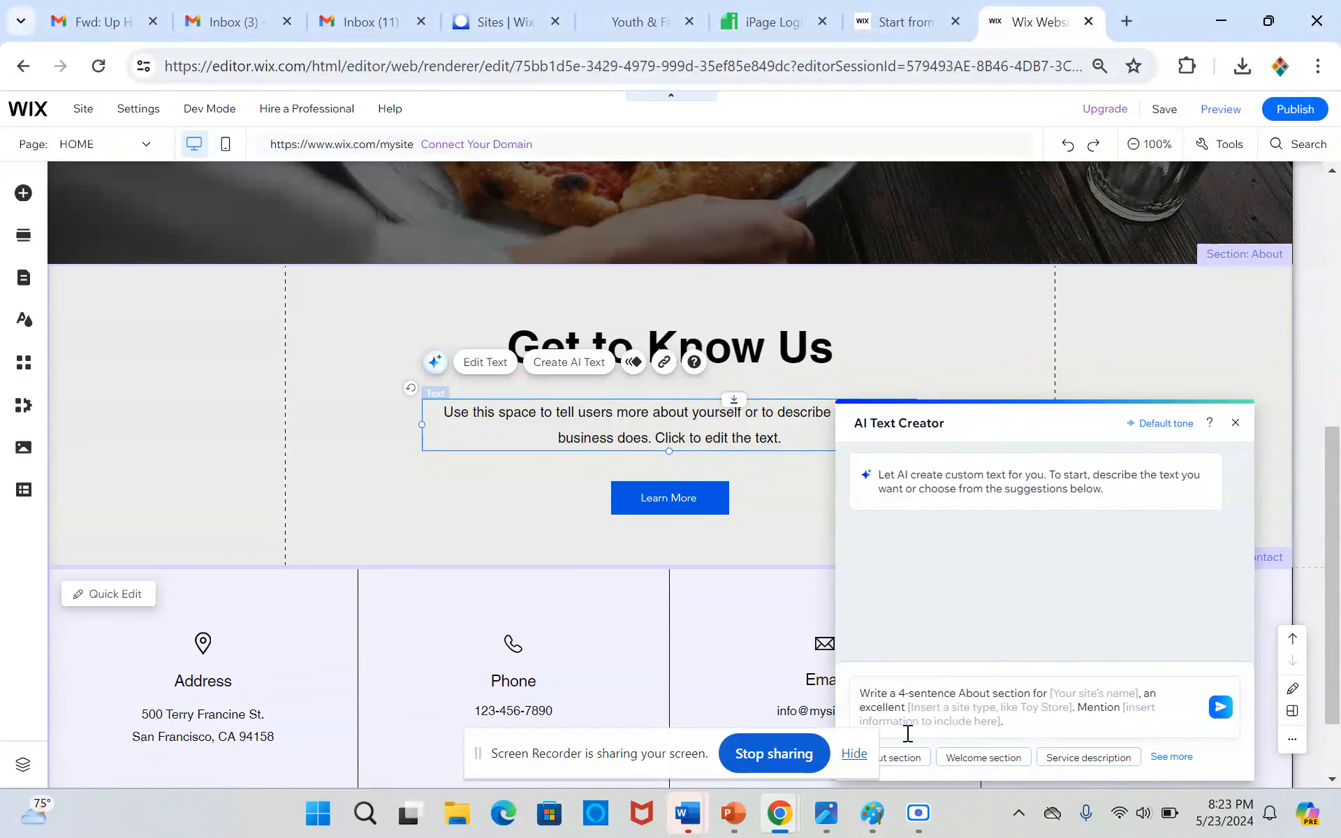
pyautogui.tripleClick(1029, 712)
pyautogui.write('Tell')
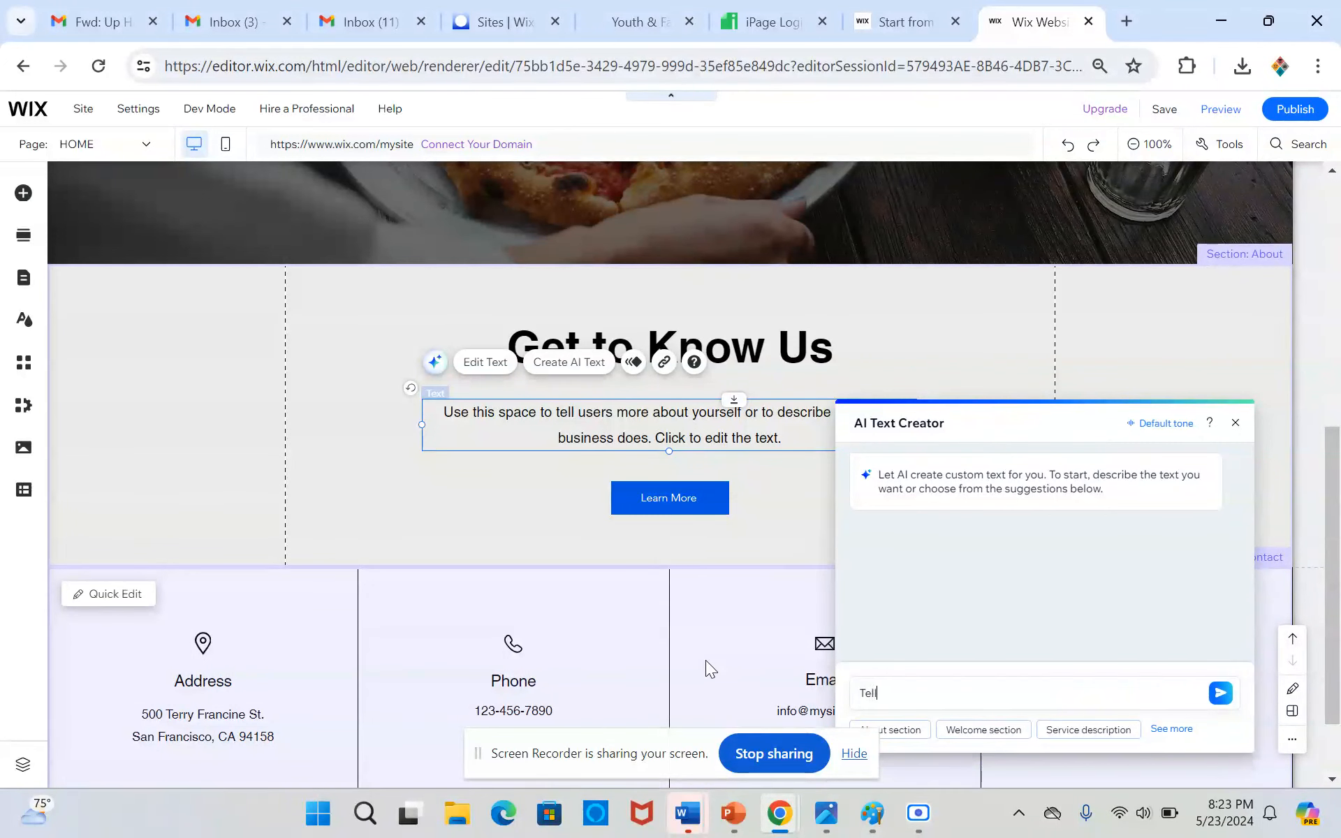
pyautogui.write(' the customer about our local Pizza Company called')
pyautogui.press('Return')
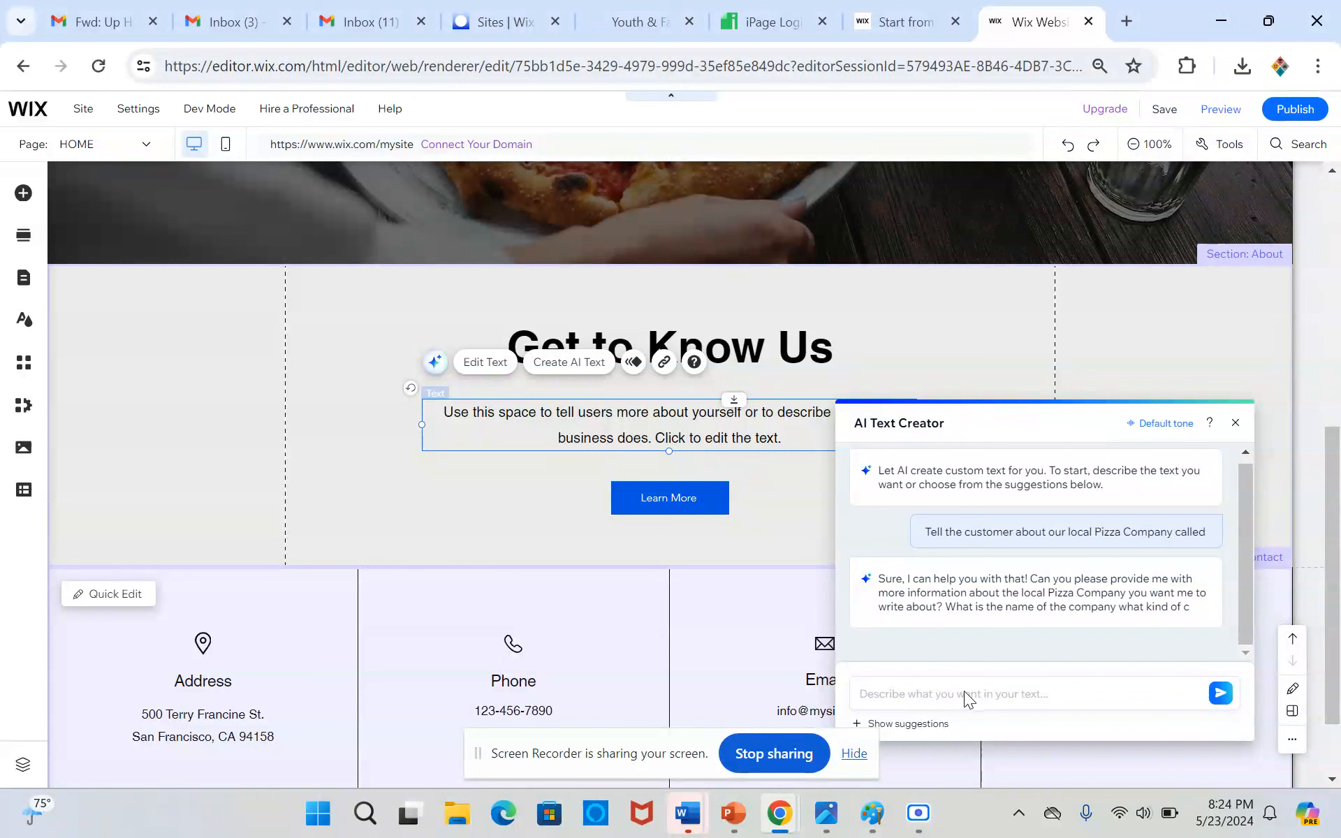
# Reply to the AI Text Creator with the company name Pizza 2 and use its generated description as the About paragraph
pyautogui.click(1018, 693)
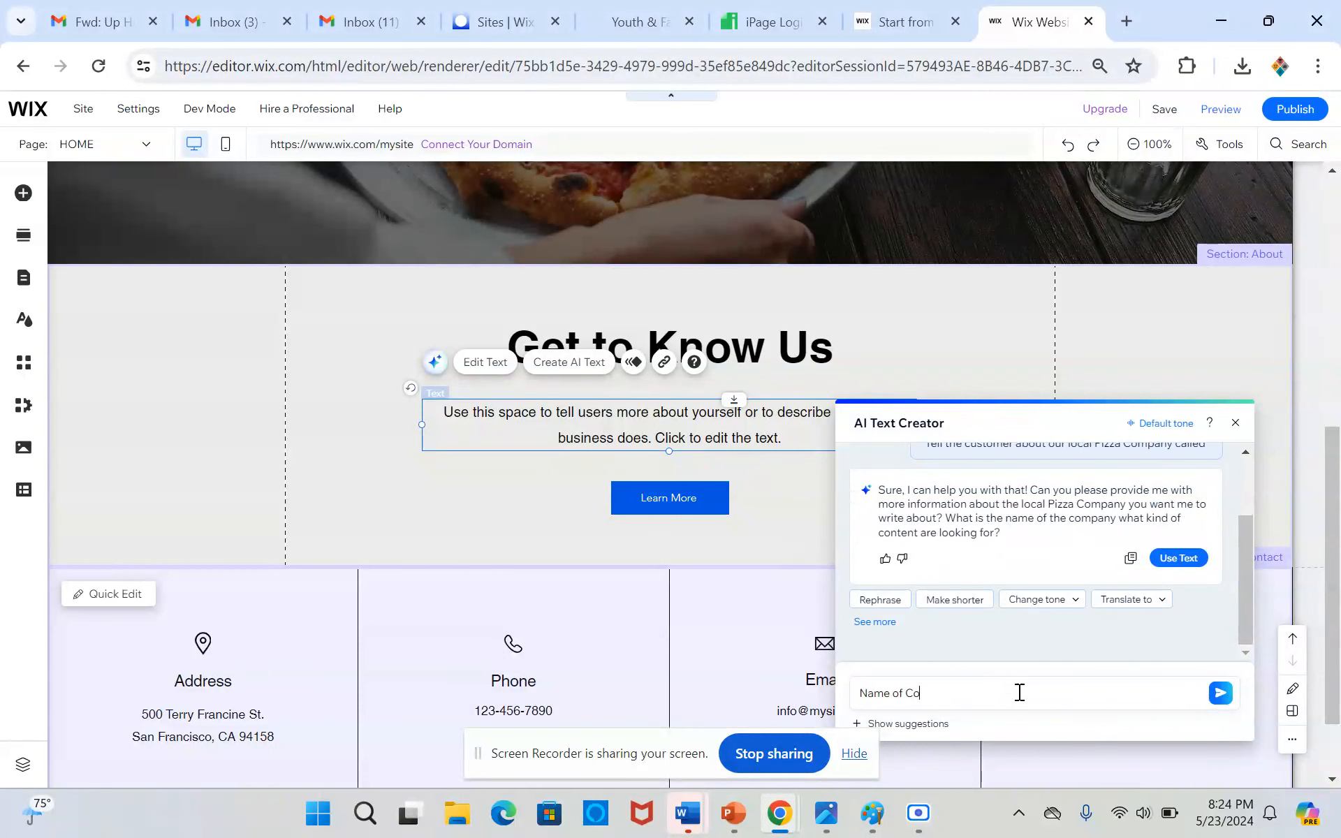
pyautogui.write('Name of Company Pizza 2')
pyautogui.click(1220, 693)
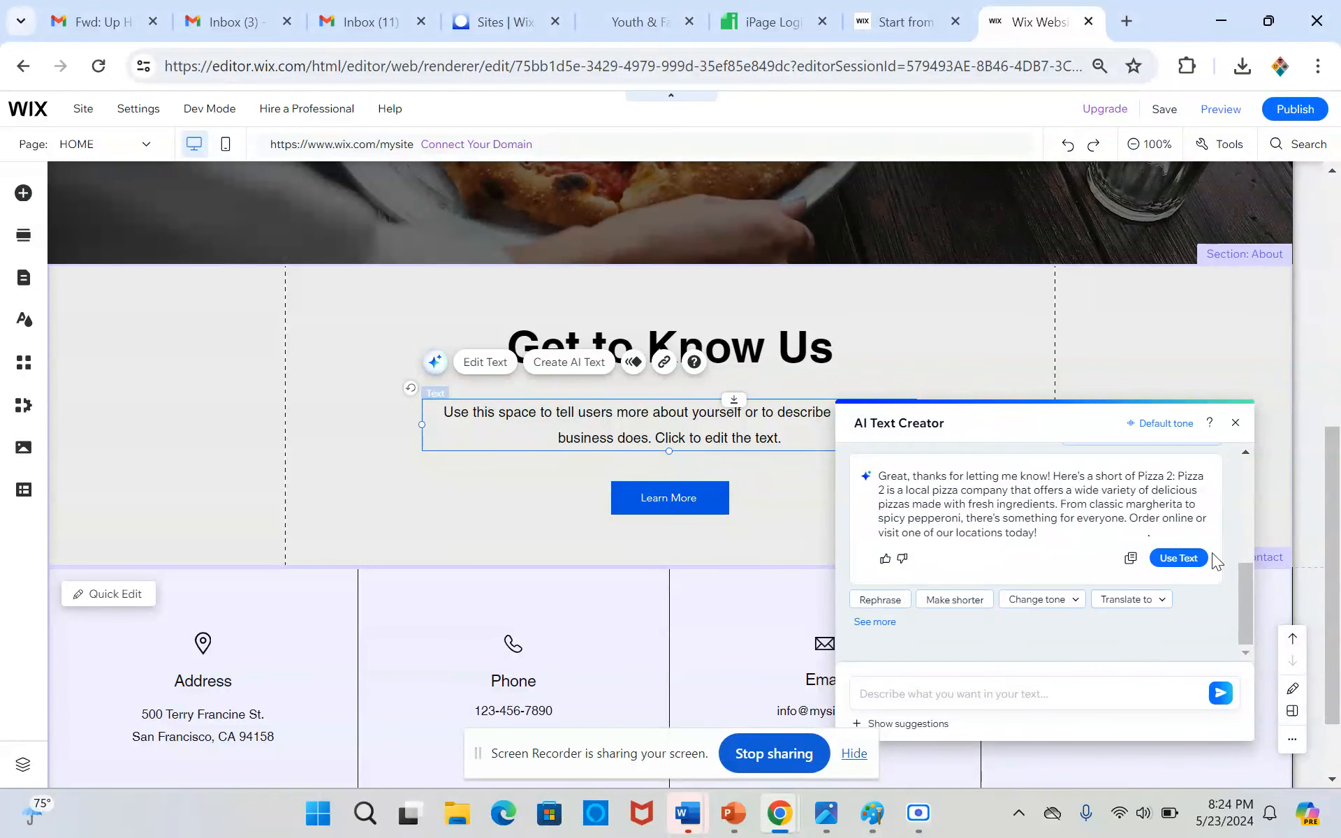
pyautogui.click(1178, 557)
pyautogui.click(377, 442)
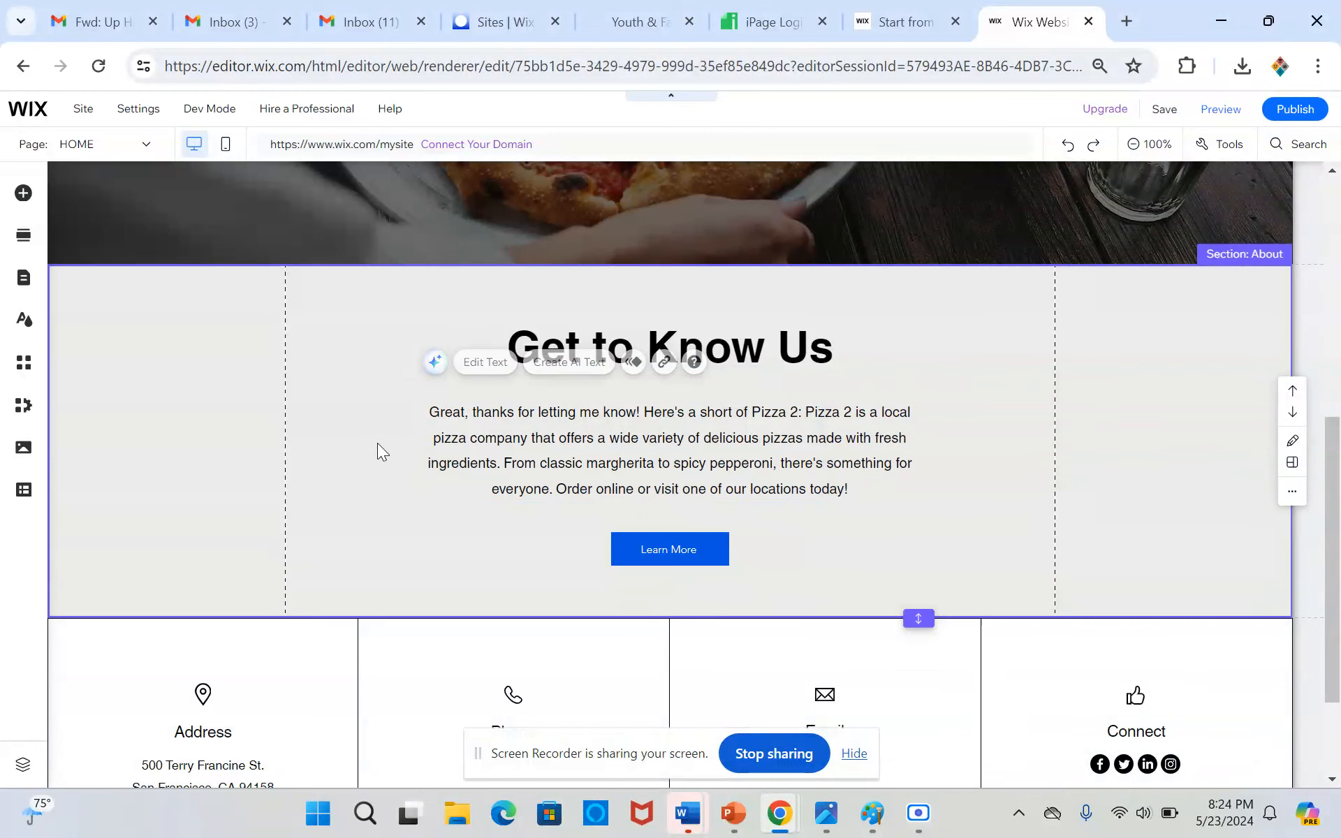
# Delete the opening "Great, thanks for letting me know! Here's a short of Pizza 2:" from the About paragraph
pyautogui.doubleClick(713, 431)
pyautogui.click(841, 414)
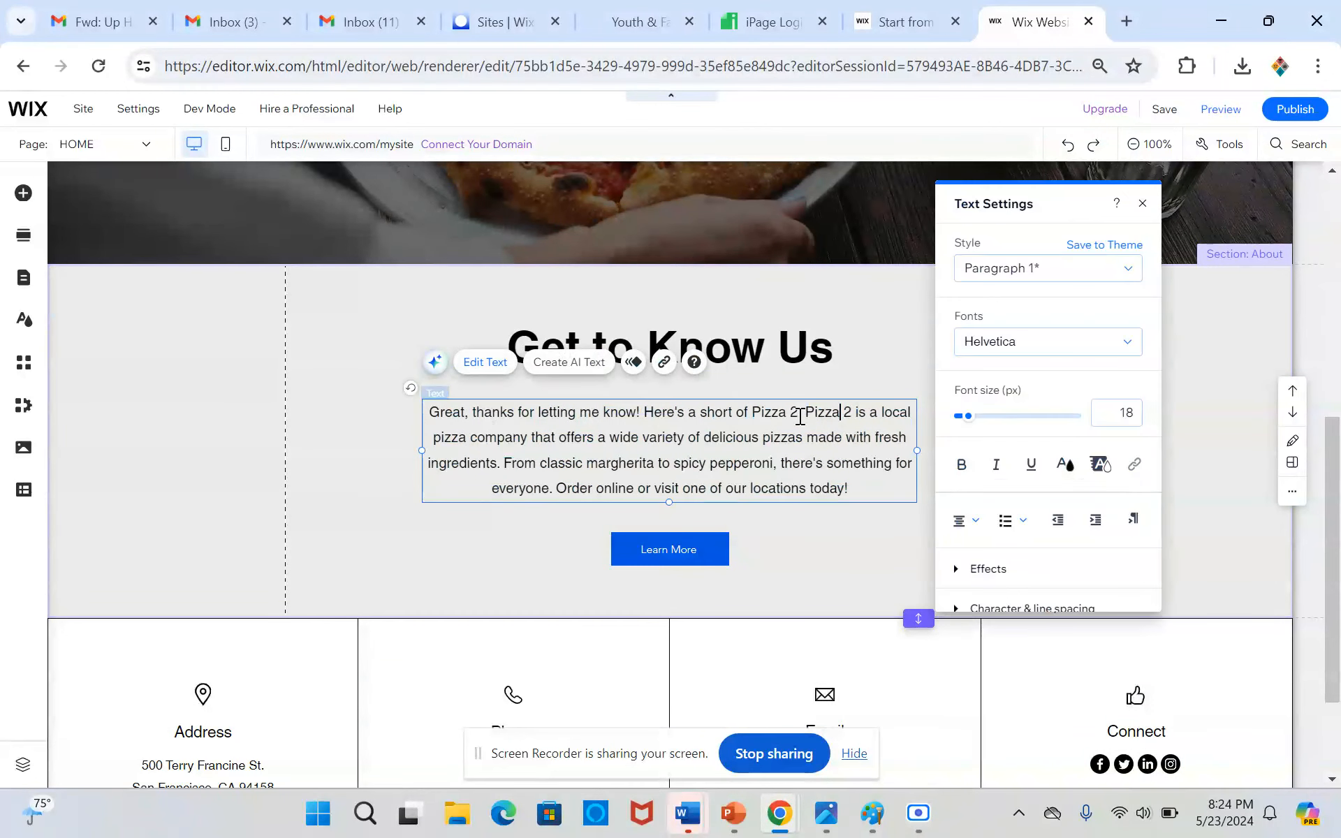
pyautogui.moveTo(808, 412); pyautogui.dragTo(404, 425)
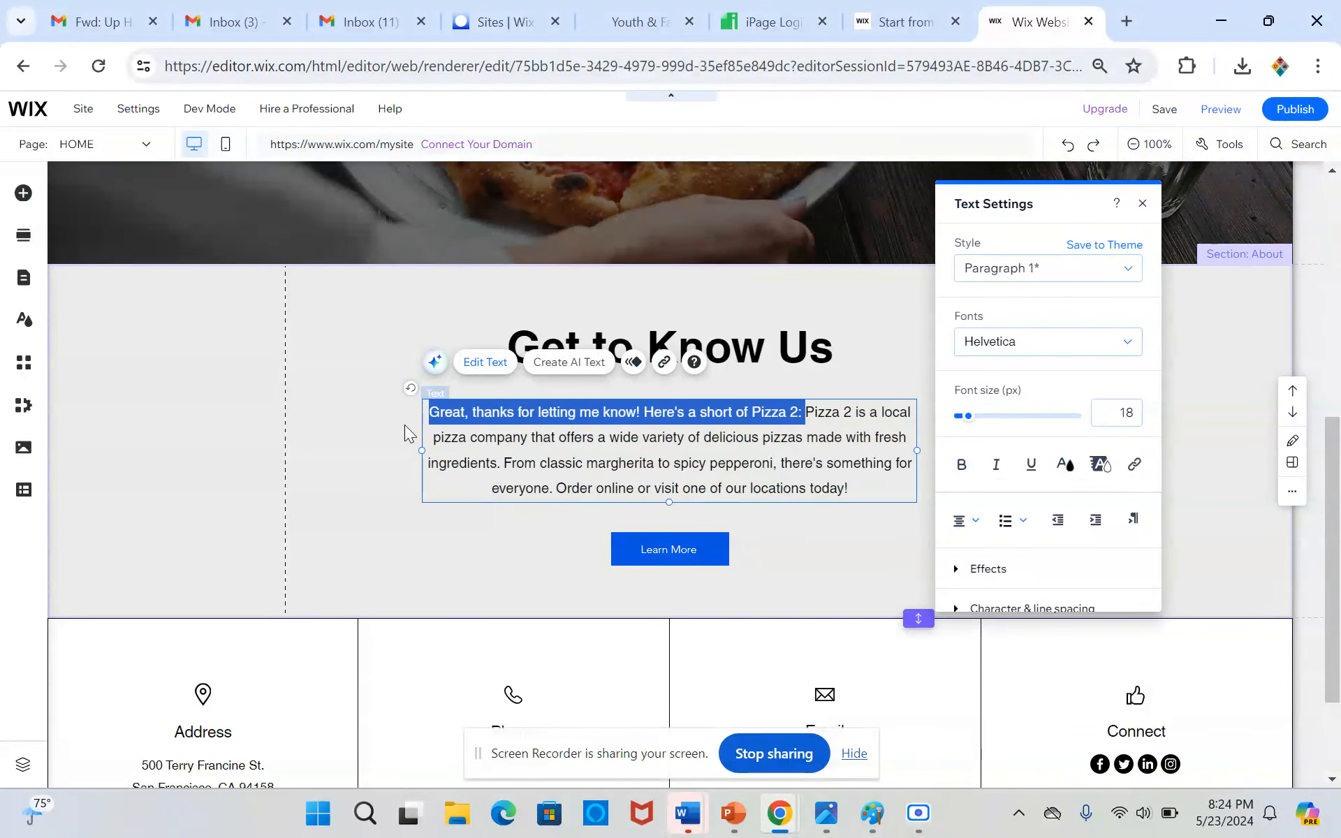
pyautogui.press('BackSpace')
pyautogui.click(310, 450)
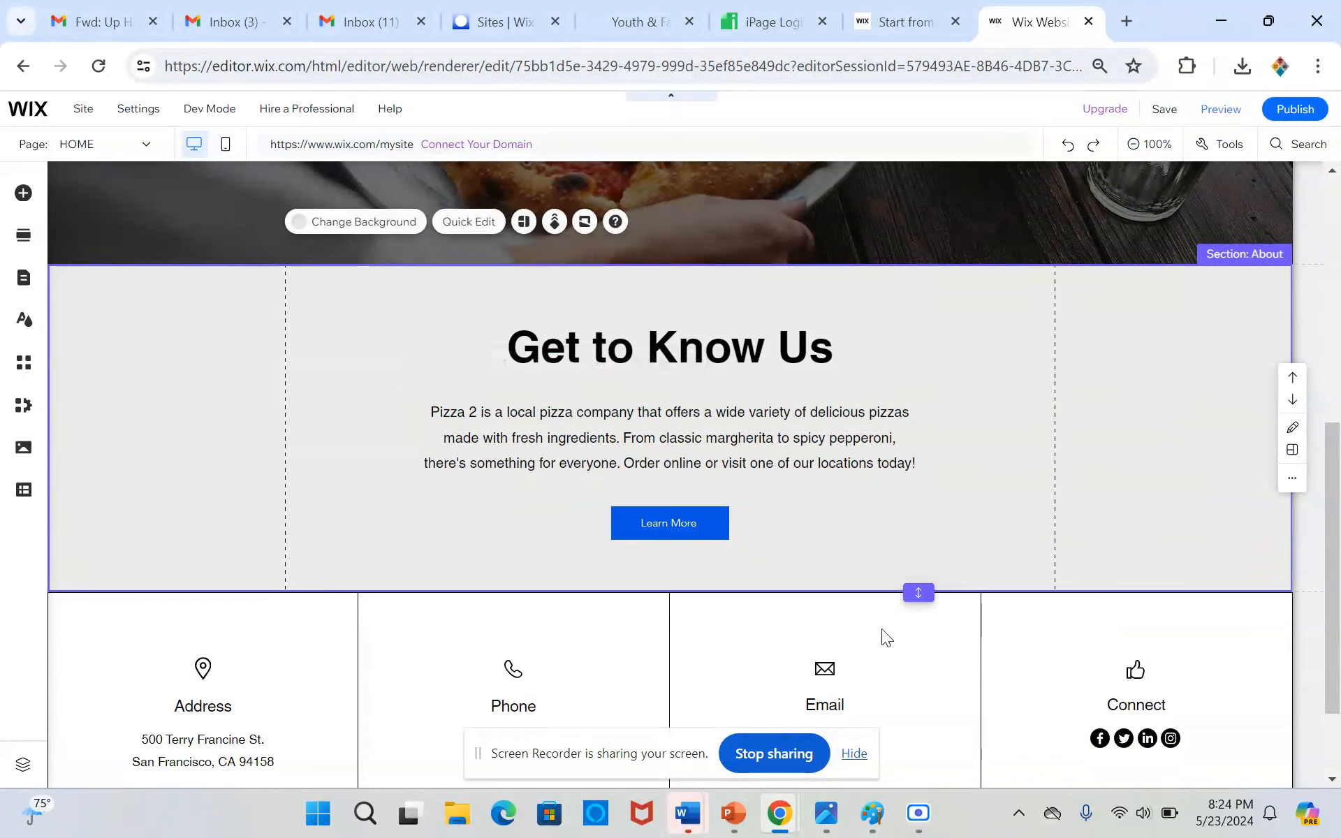
# Review the About section and the Contact section's address, phone, email and social columns
pyautogui.scroll(5, 757, 580)
pyautogui.scroll(-5, 757, 578)
pyautogui.scroll(5, 756, 575)
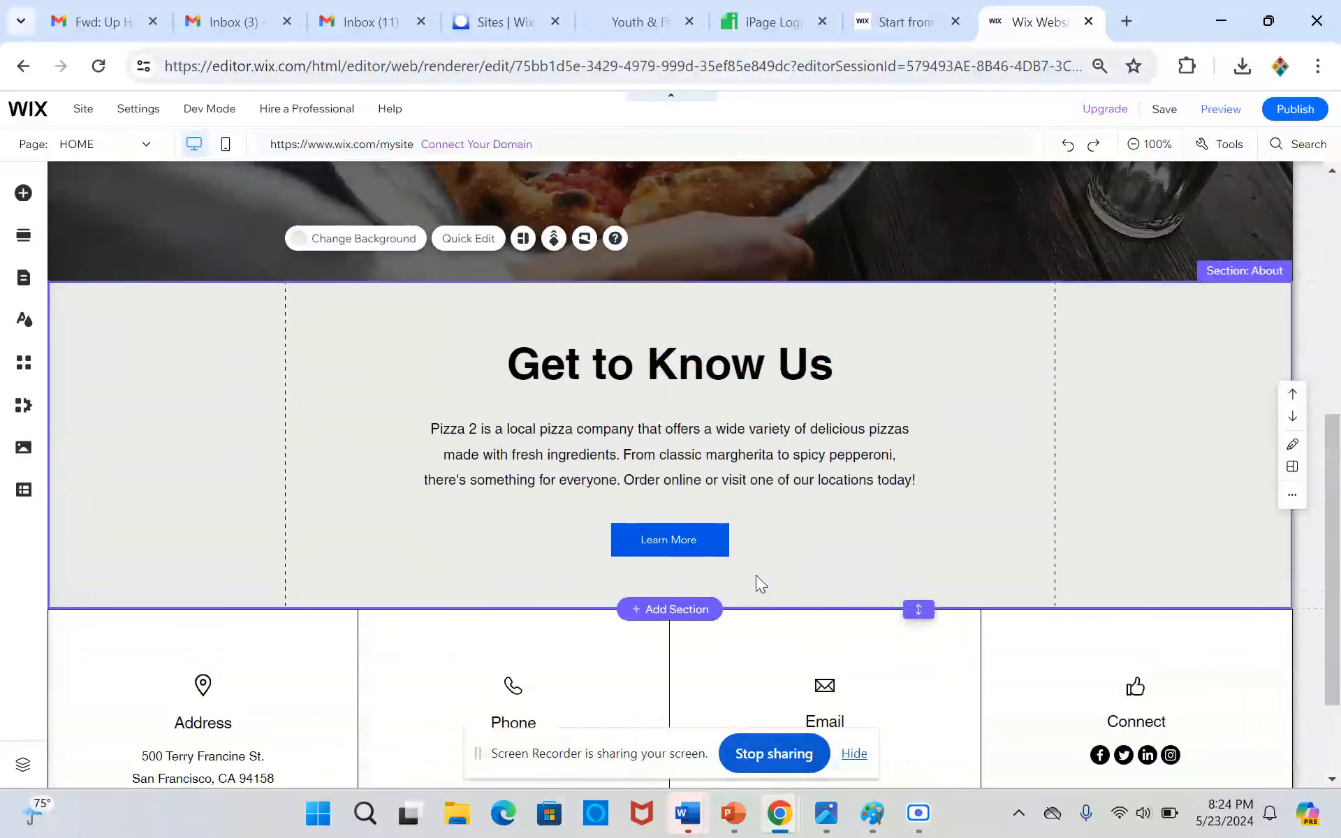
pyautogui.scroll(-5, 756, 573)
pyautogui.scroll(2, 755, 573)
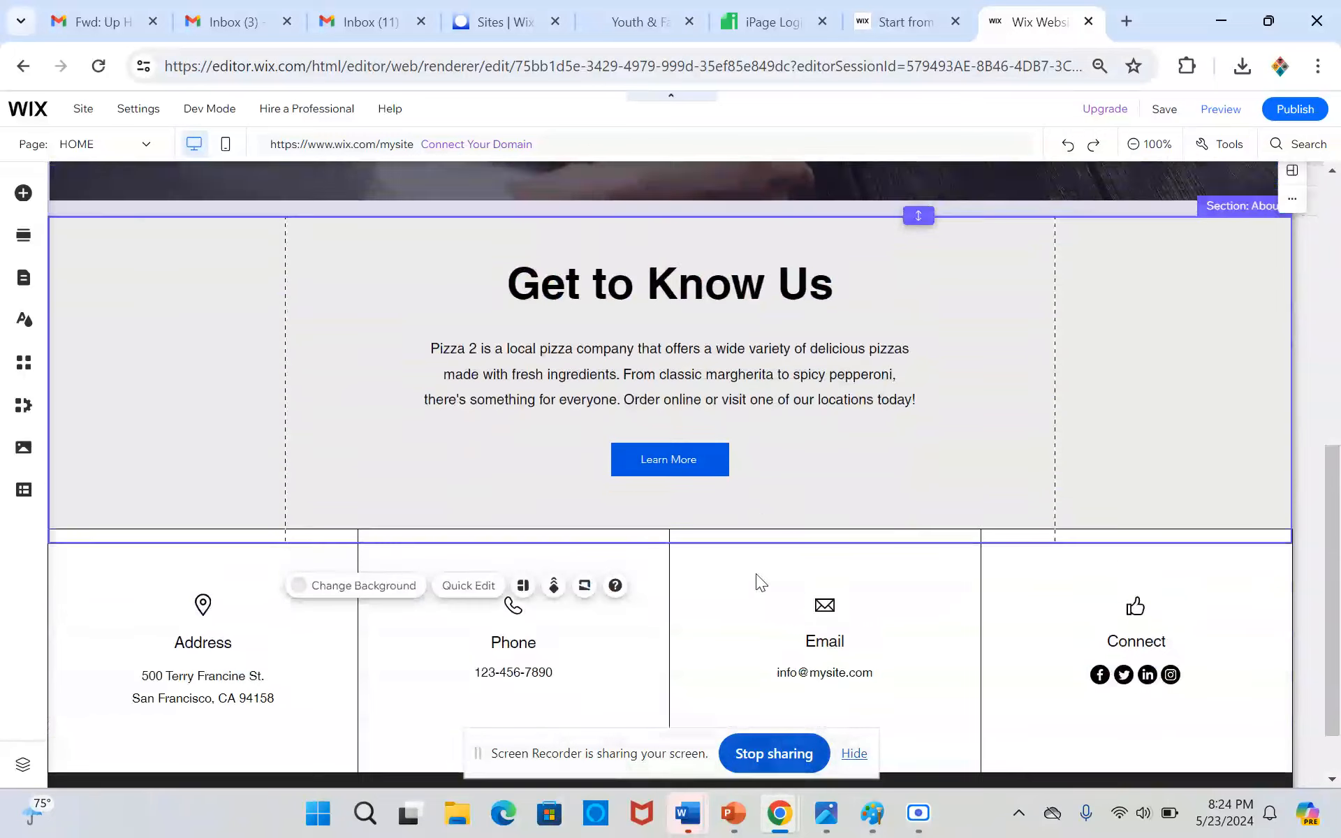
pyautogui.scroll(-2, 755, 572)
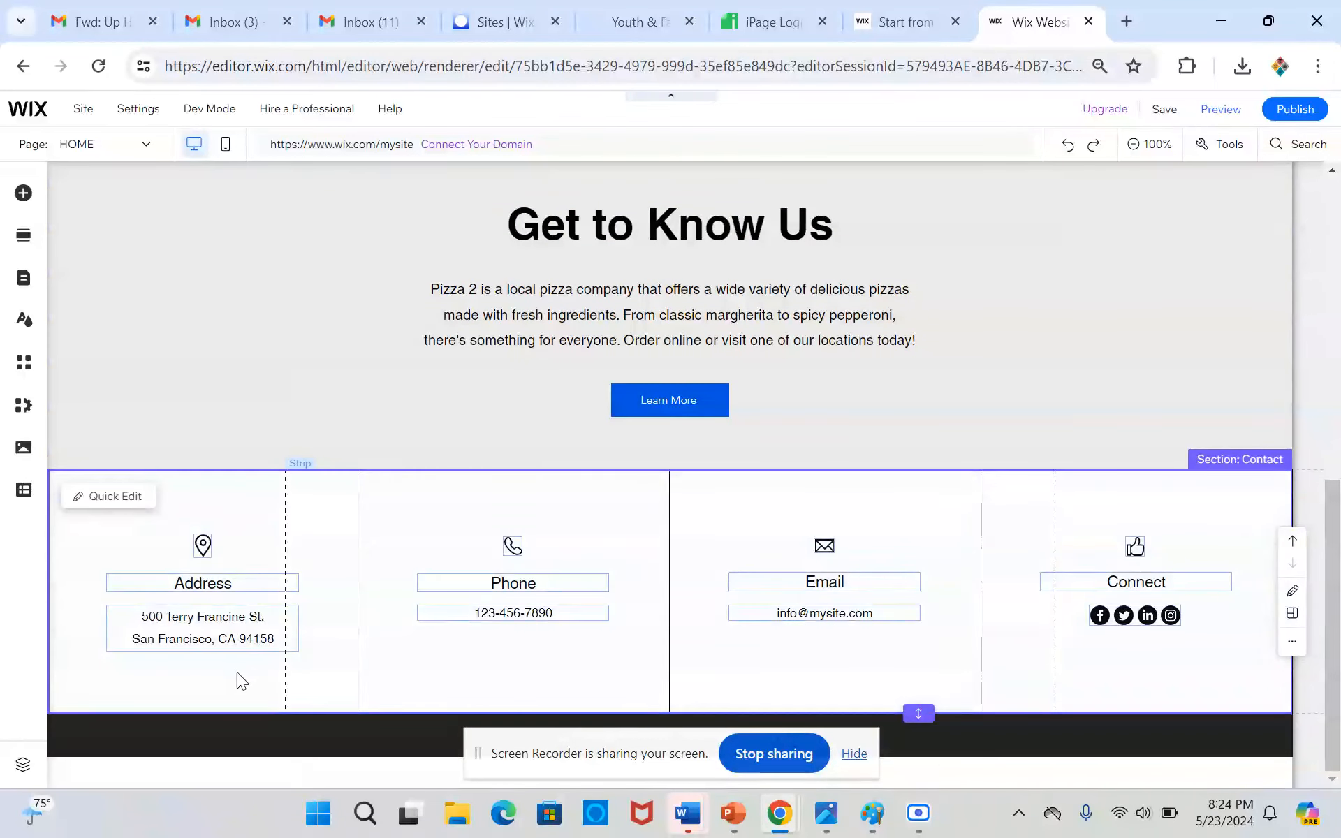
pyautogui.click(236, 672)
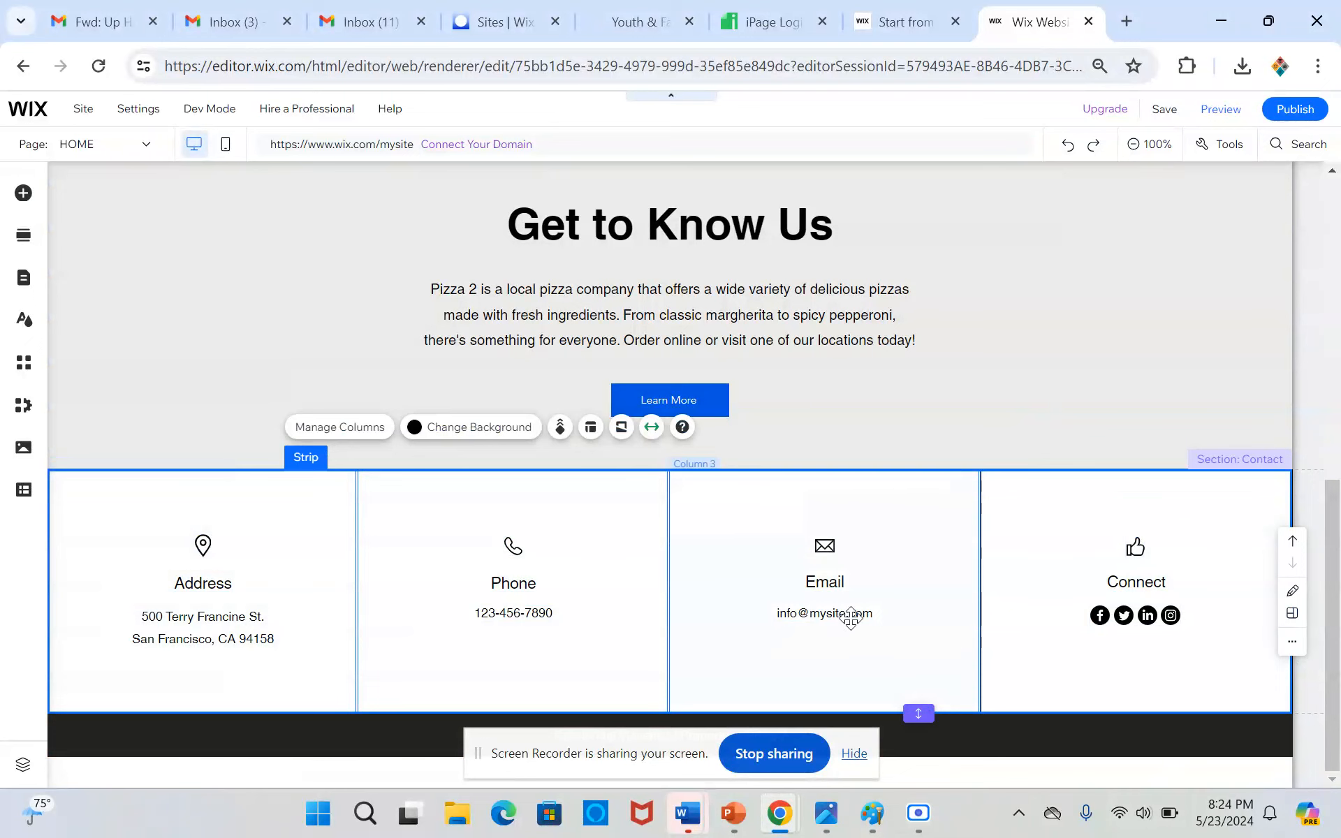
pyautogui.doubleClick(824, 615)
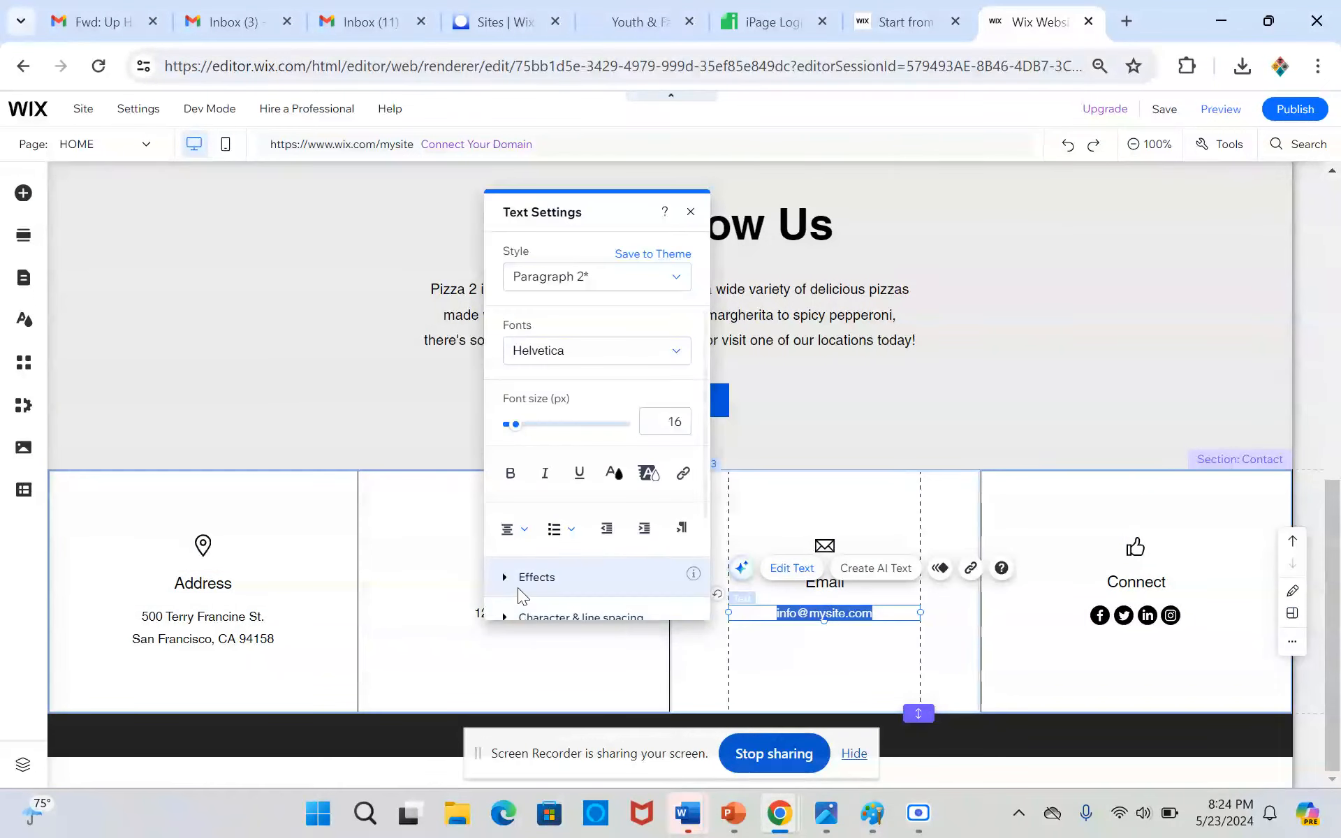
pyautogui.click(419, 632)
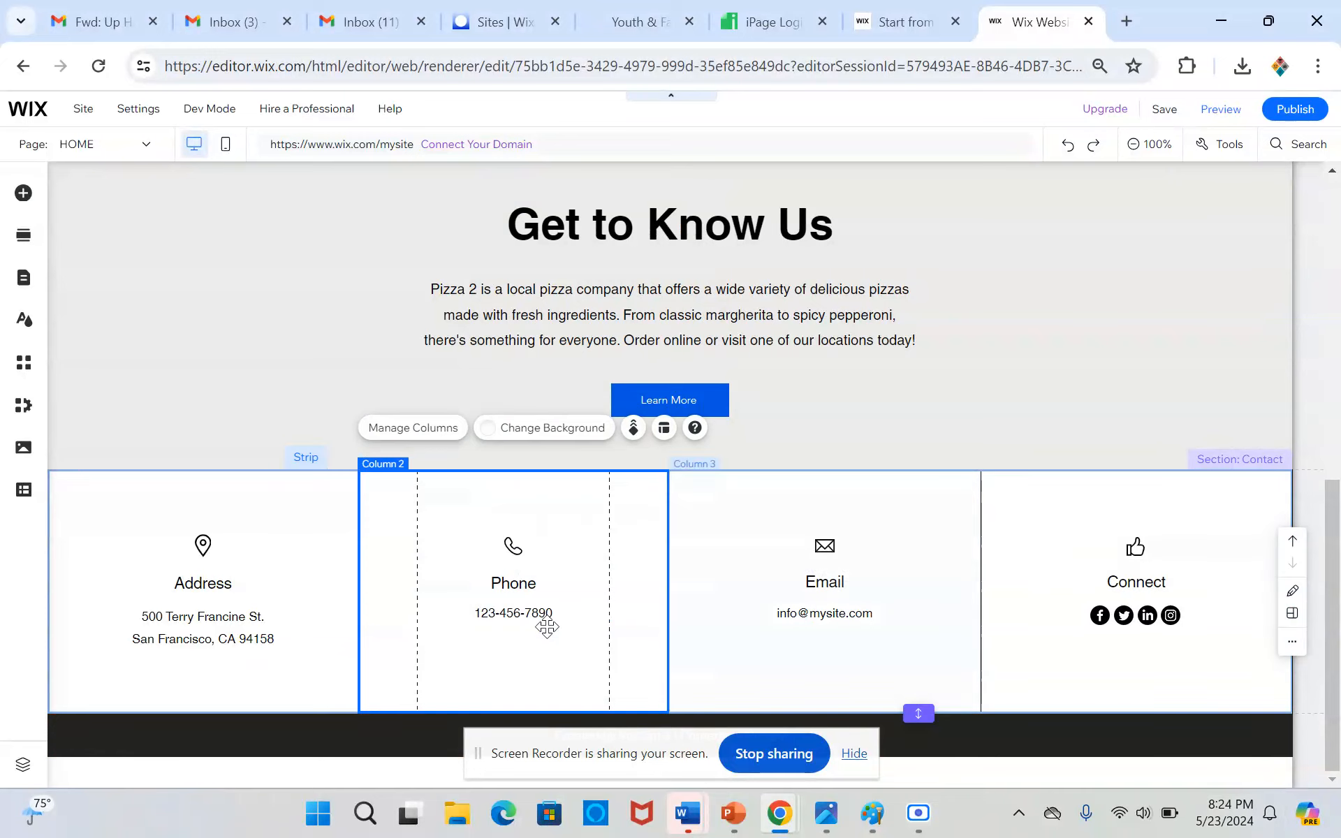
pyautogui.scroll(15, 485, 611)
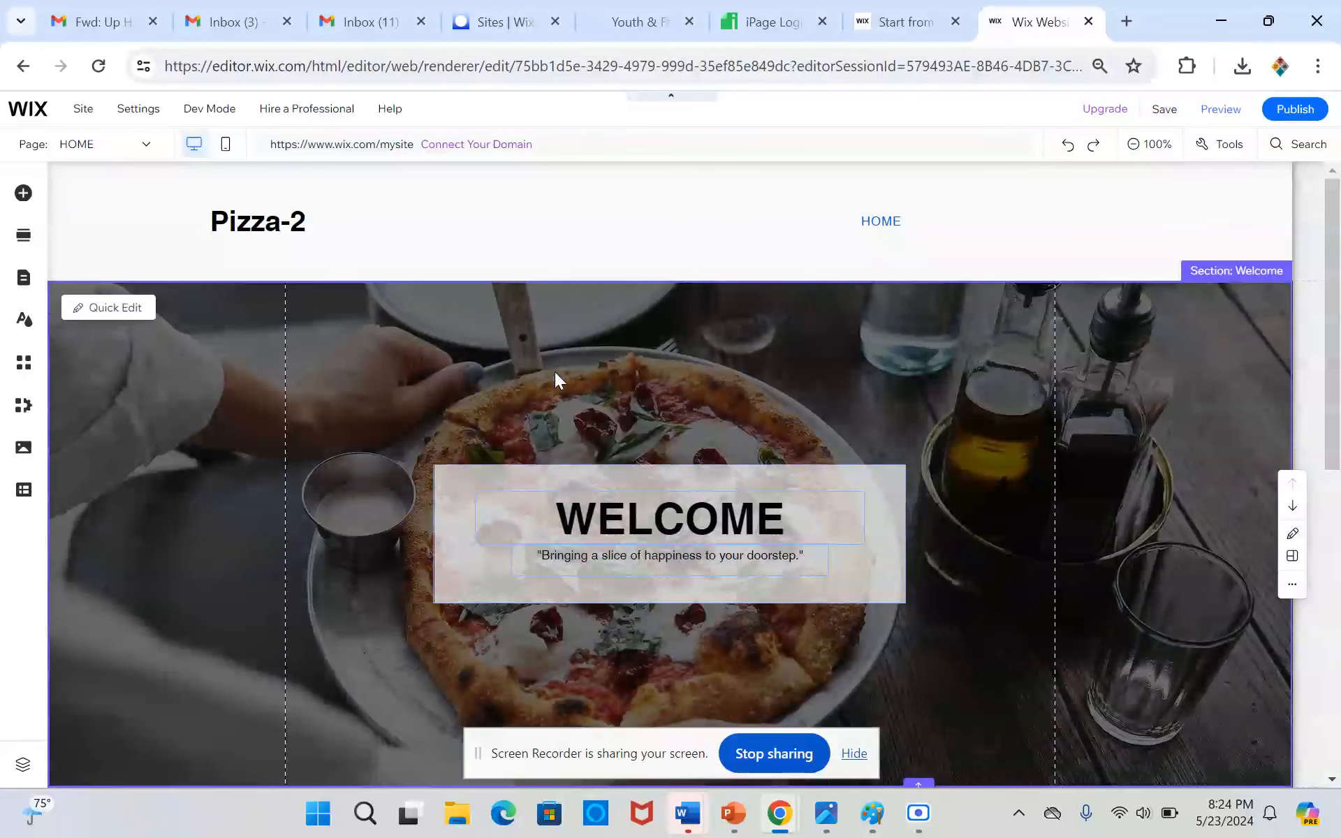
# Add a blank page to the site menu and name it Contact Page
pyautogui.click(437, 200)
pyautogui.click(23, 278)
pyautogui.click(383, 183)
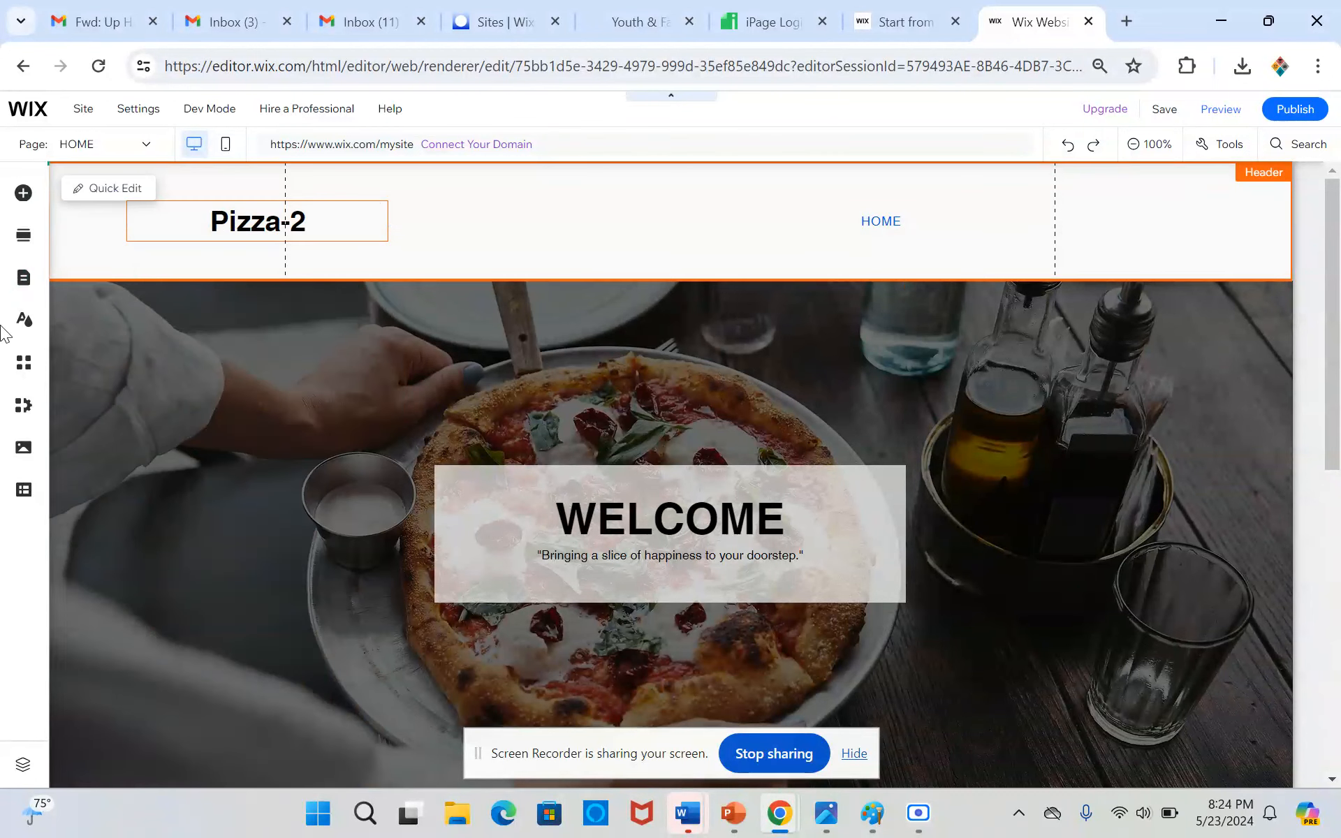
pyautogui.click(15, 277)
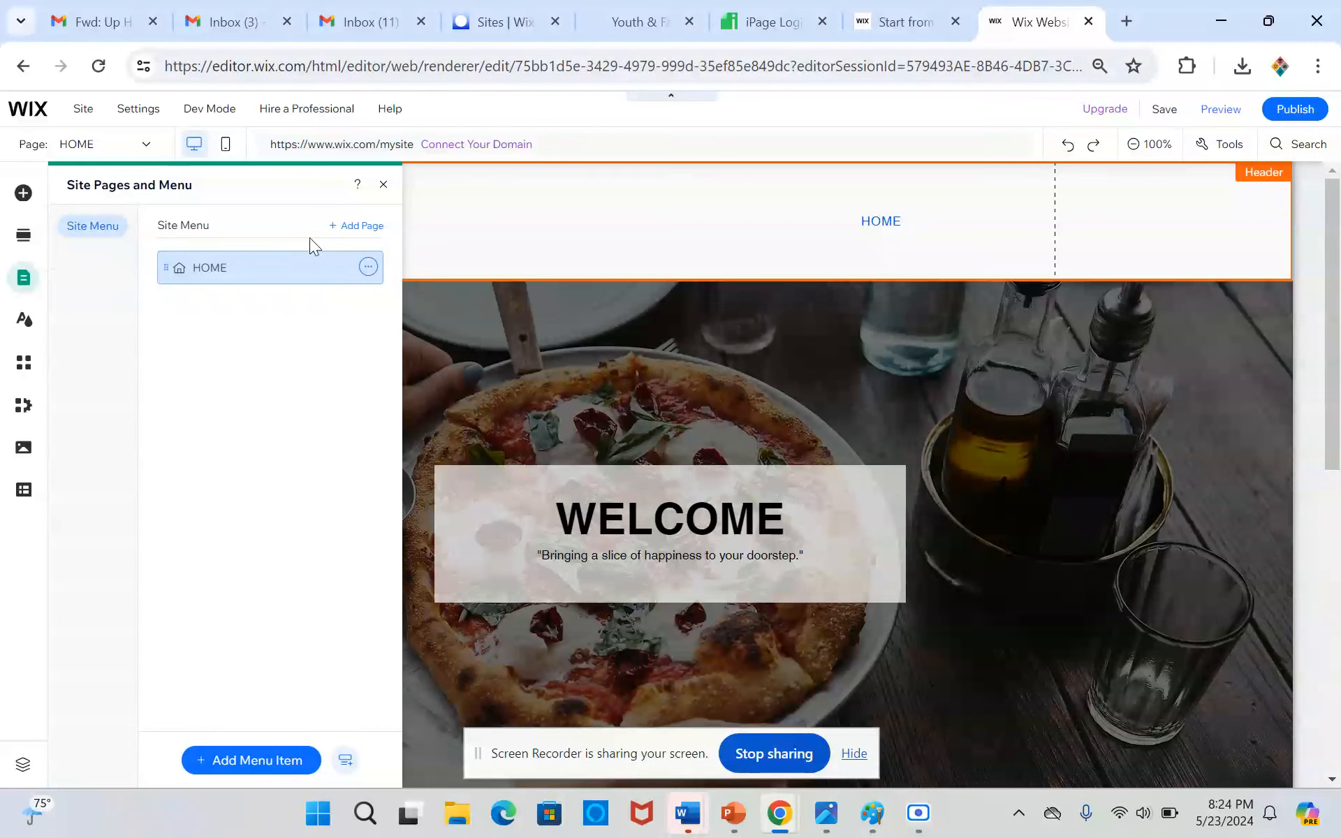
pyautogui.click(375, 225)
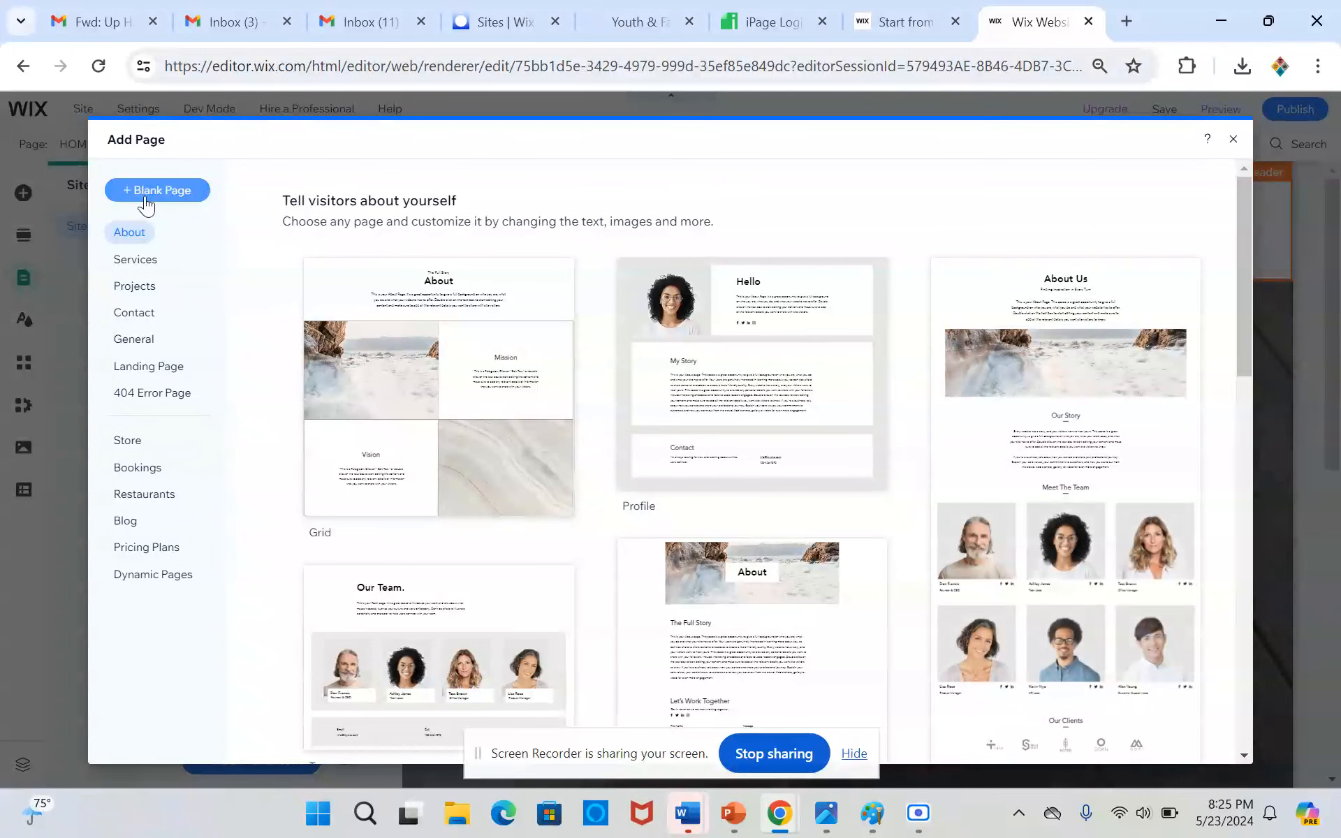
pyautogui.click(145, 195)
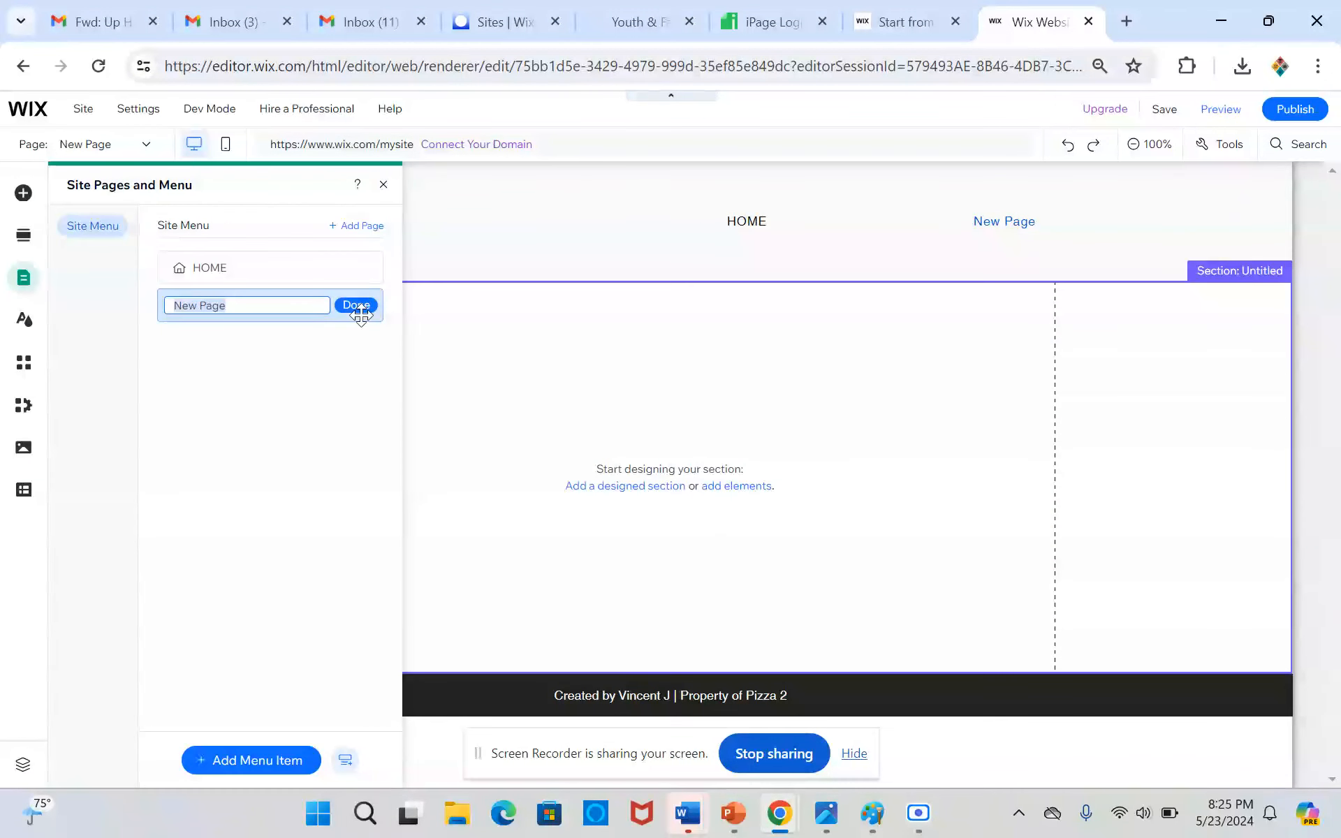
pyautogui.write('Contact')
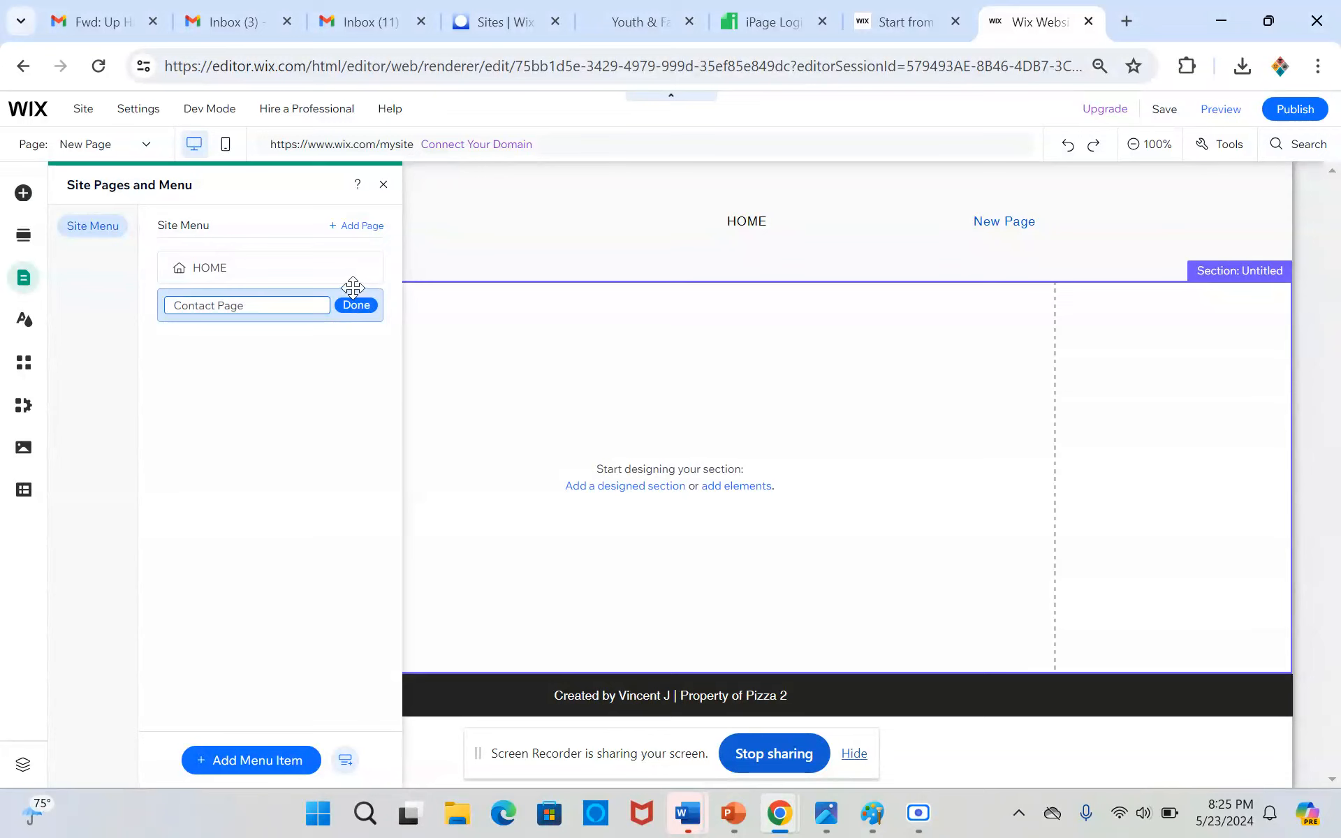
pyautogui.click(359, 307)
pyautogui.click(576, 399)
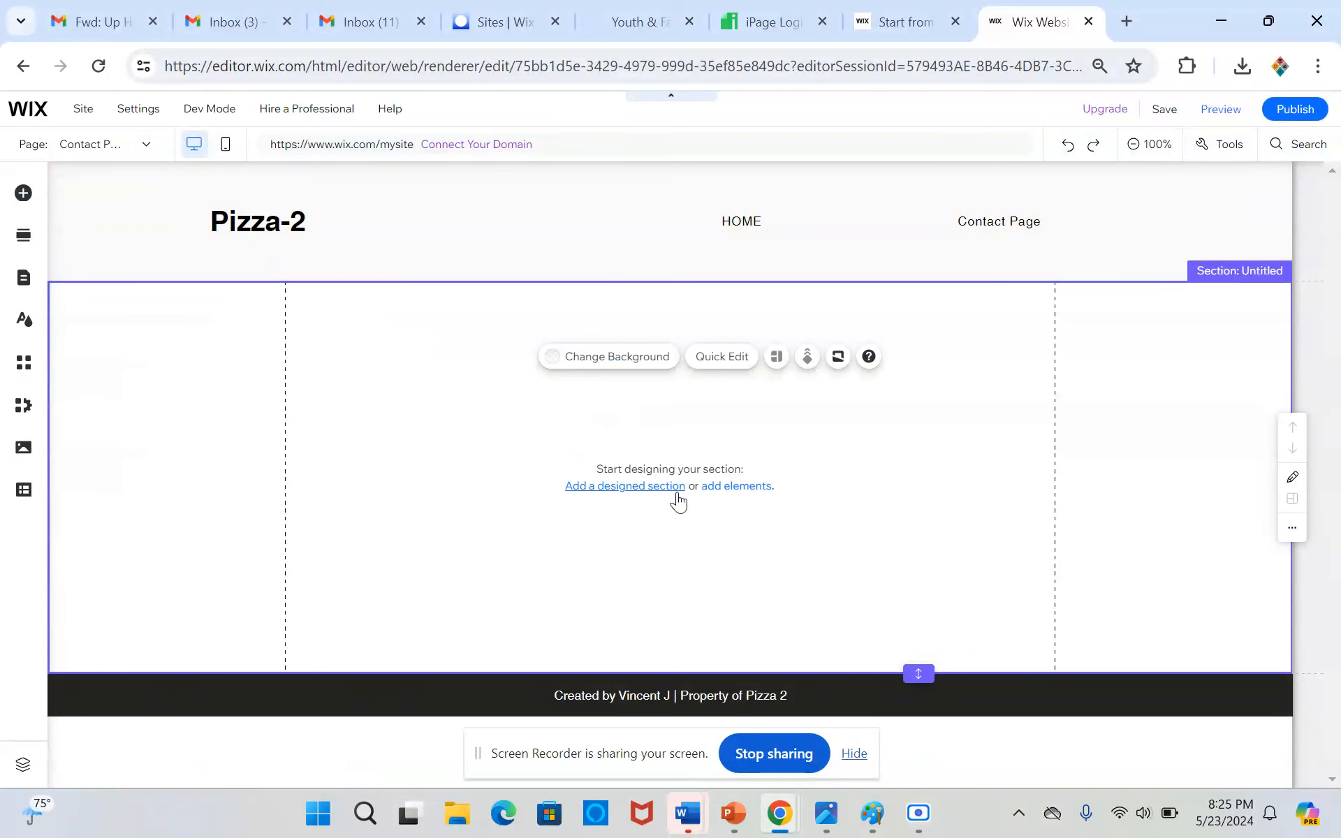
# Add a black classic strip to the blank Contact Page section and shorten the section to end at the strip's lower edge
pyautogui.click(740, 487)
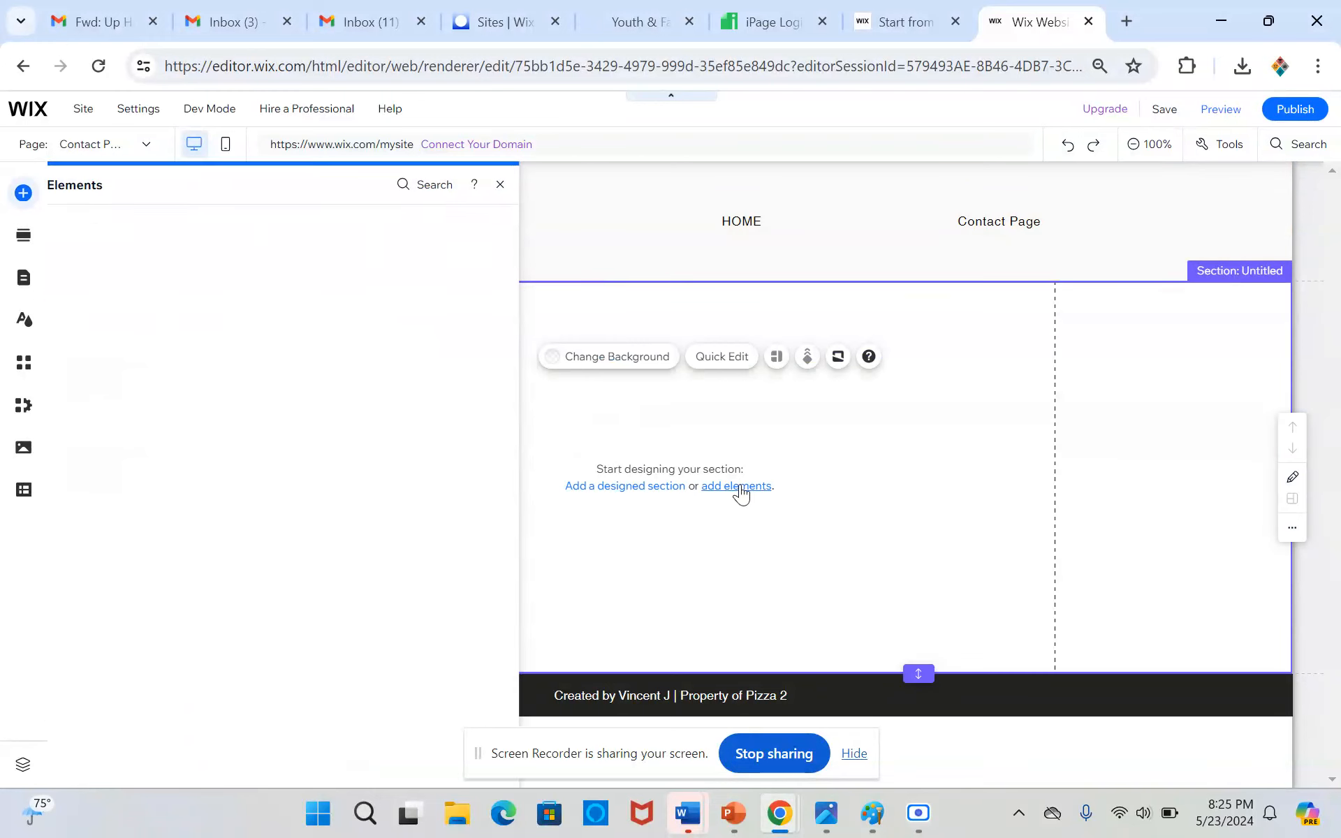
pyautogui.click(84, 274)
pyautogui.click(79, 300)
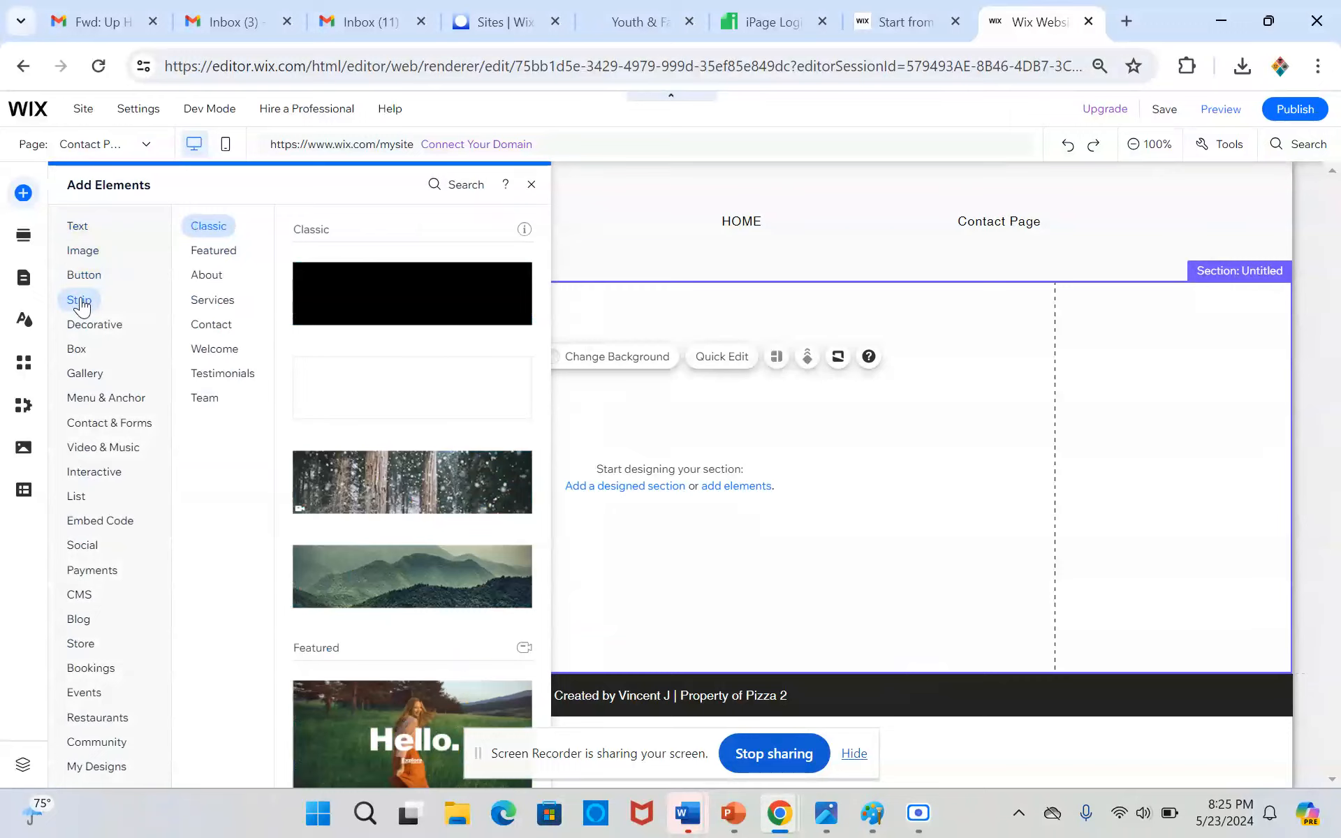
pyautogui.click(433, 308)
pyautogui.moveTo(489, 431); pyautogui.dragTo(491, 400)
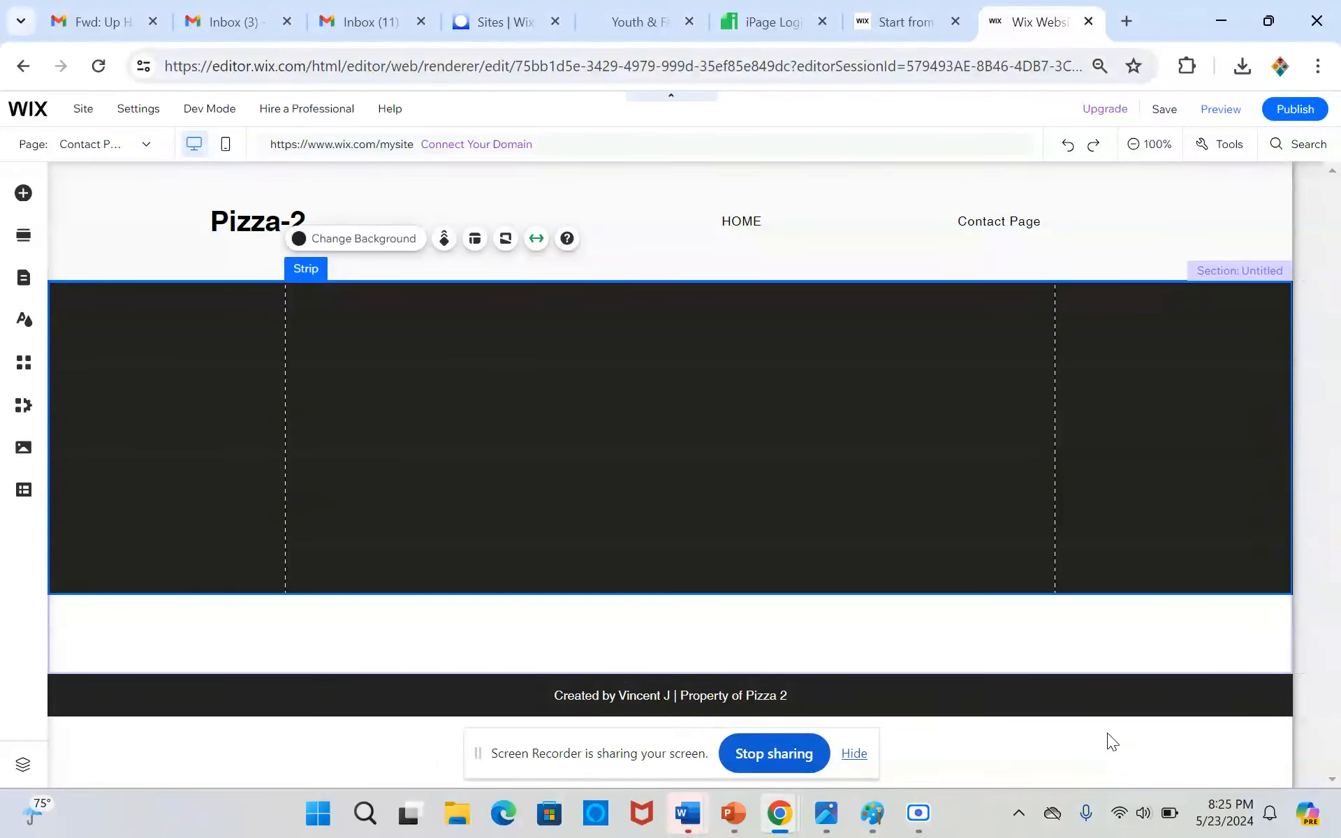
pyautogui.moveTo(918, 673); pyautogui.dragTo(904, 588)
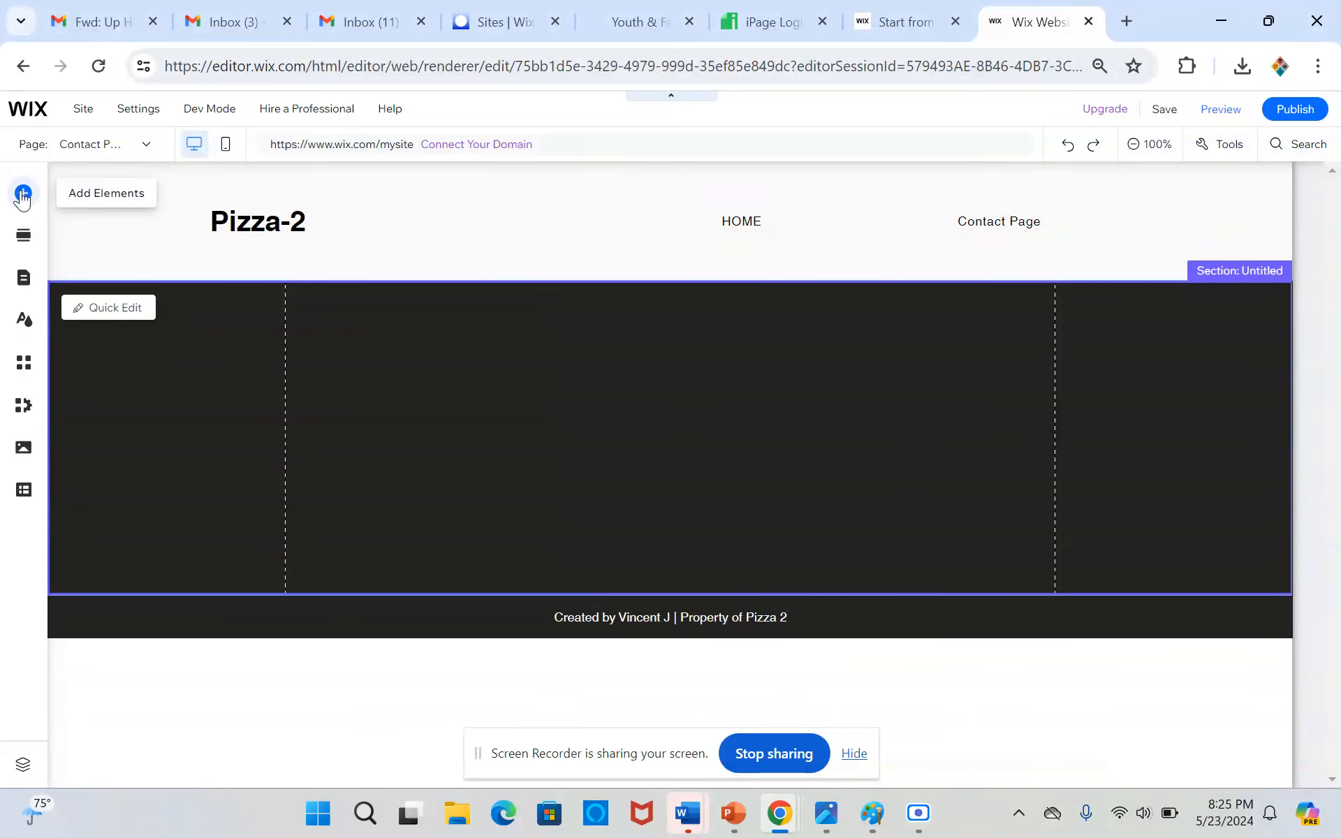
# Add a Heading 1 text reading "Contact Us" on the black strip, with its box spanning the full gridline width
pyautogui.click(23, 194)
pyautogui.click(78, 227)
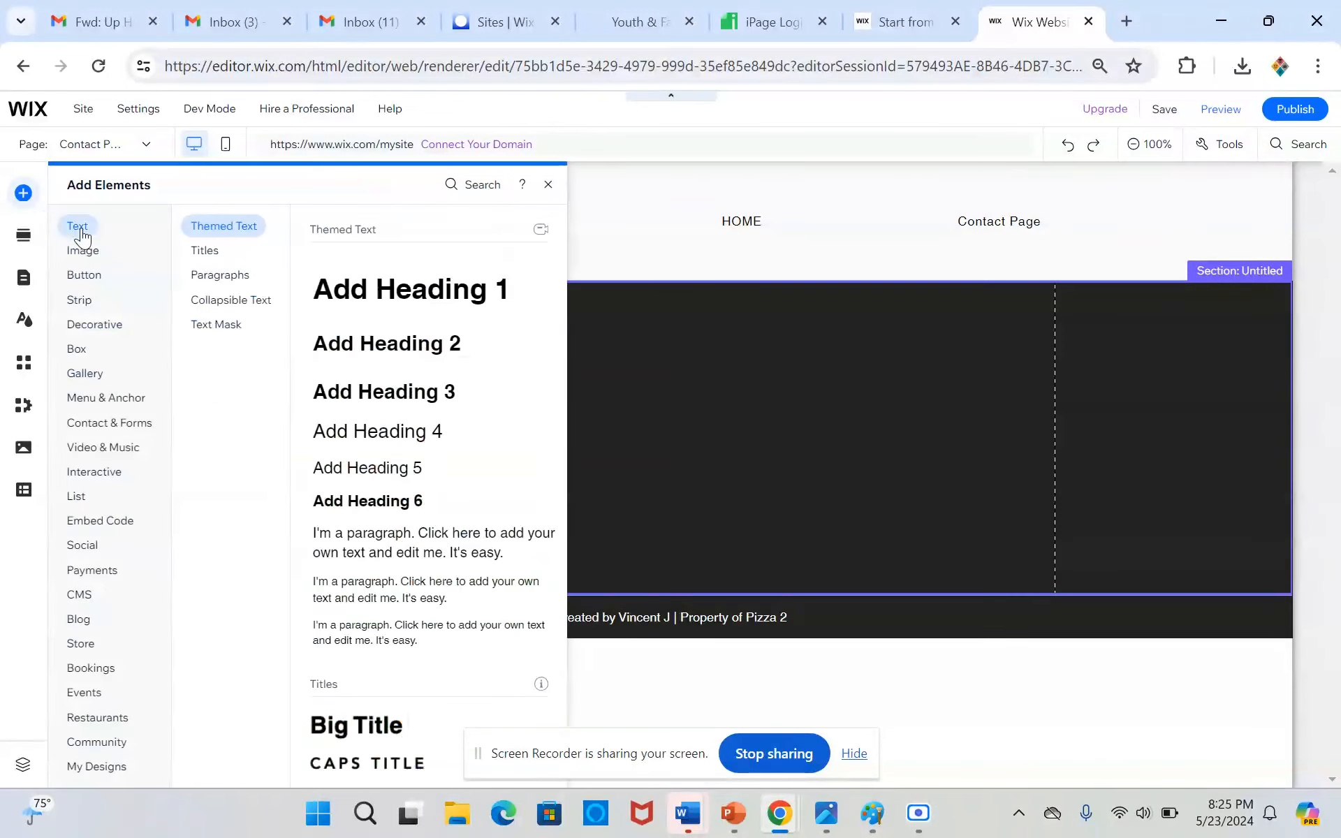
pyautogui.click(332, 306)
pyautogui.moveTo(554, 458); pyautogui.dragTo(389, 437)
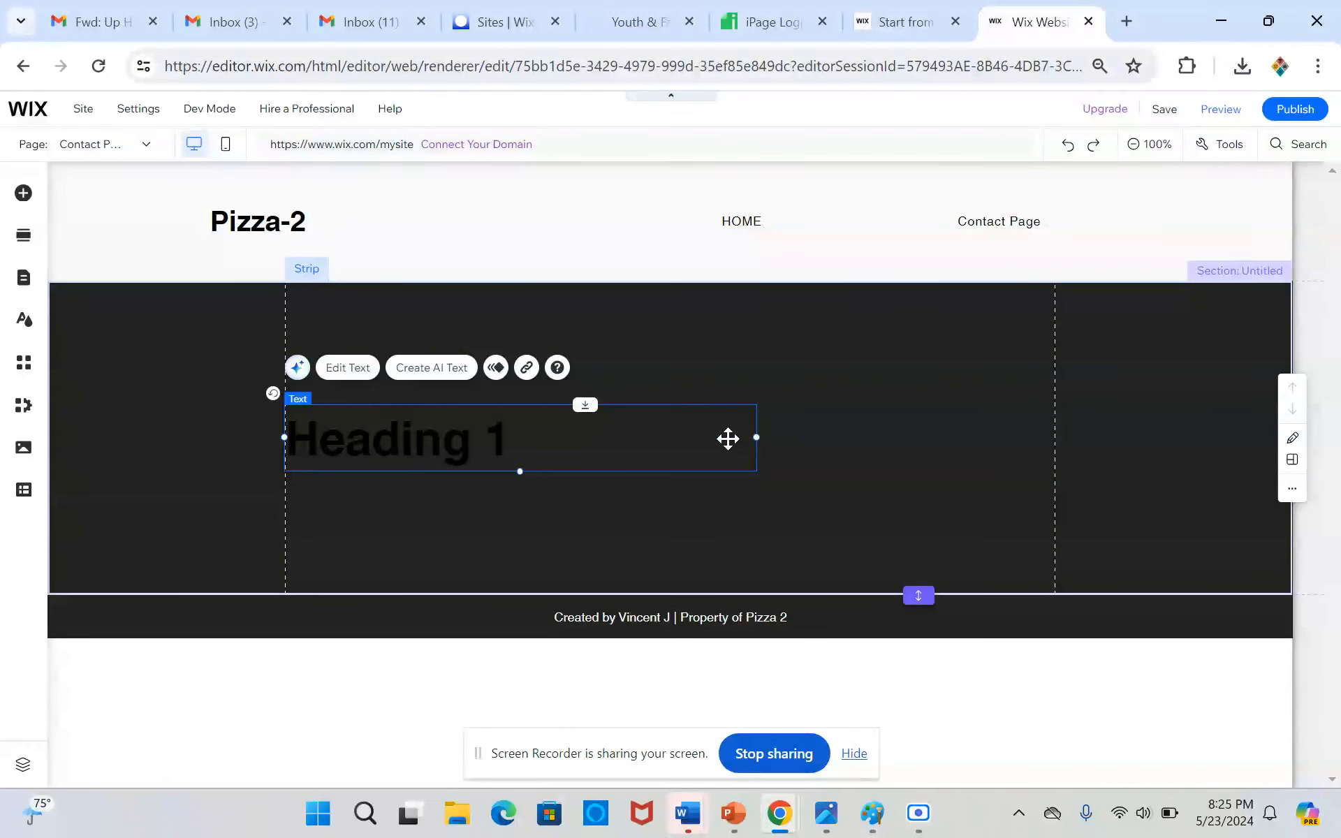
pyautogui.moveTo(755, 435); pyautogui.dragTo(1057, 428)
pyautogui.doubleClick(926, 433)
pyautogui.write('C')
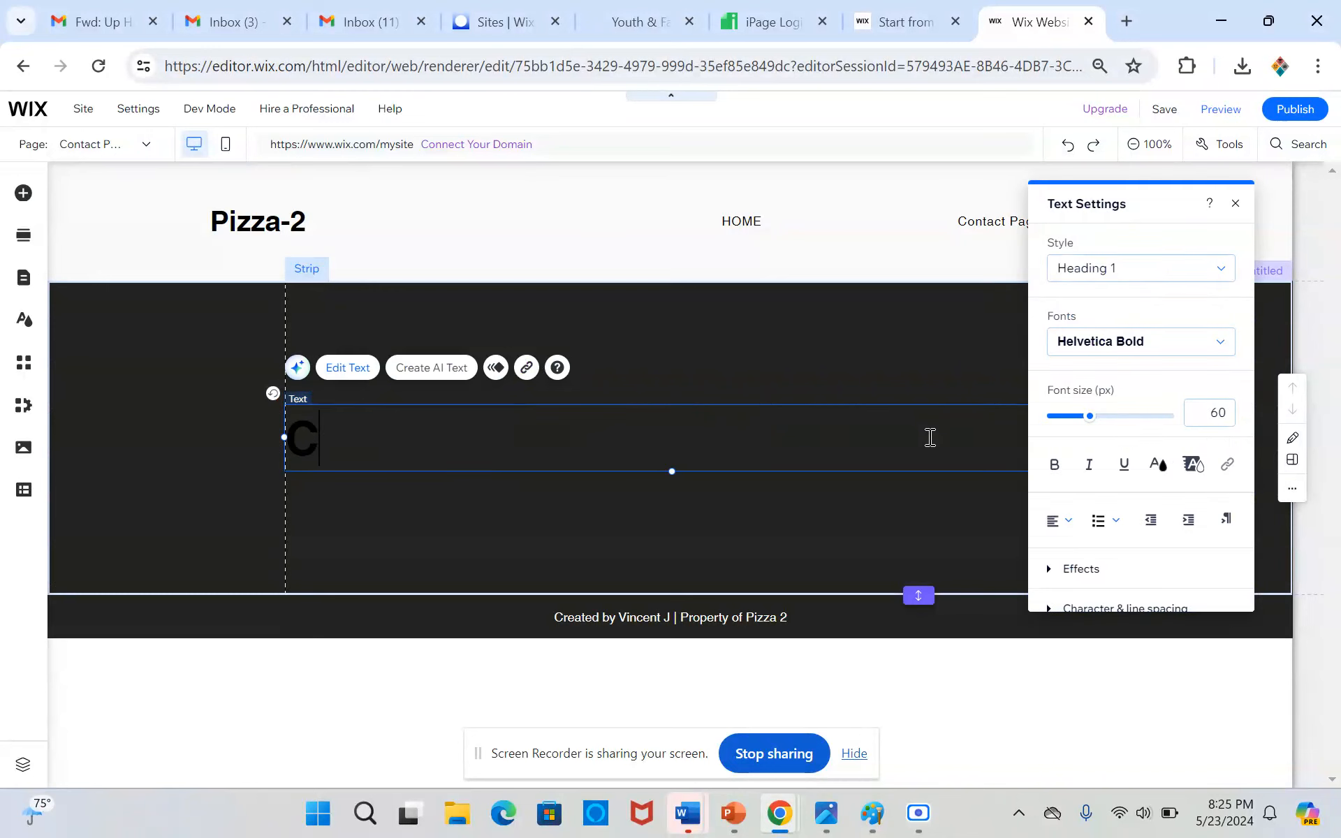
pyautogui.write('ontact Us')
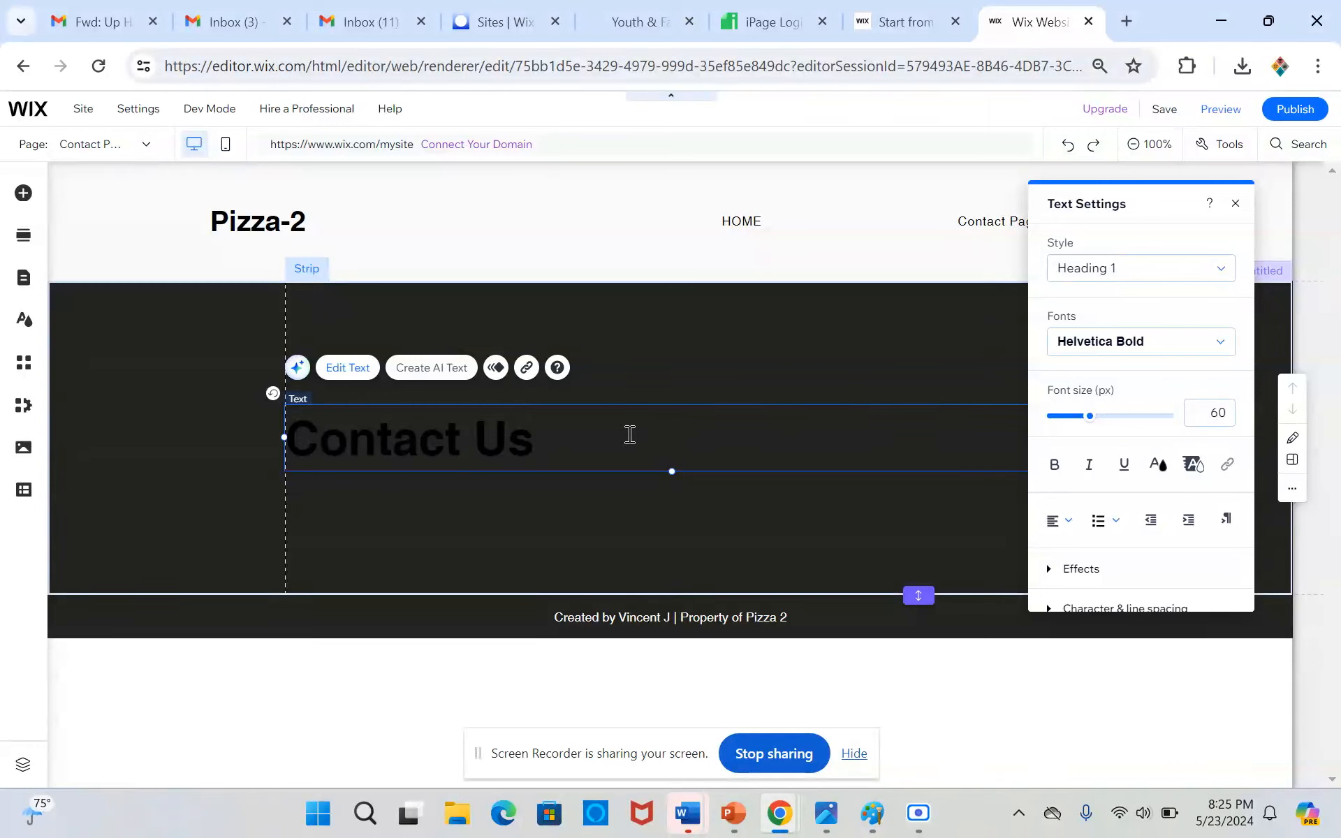
# Colour the strip's "Contact Us" heading white (#FFFFFF) and centre-align it
pyautogui.moveTo(629, 435); pyautogui.dragTo(281, 438)
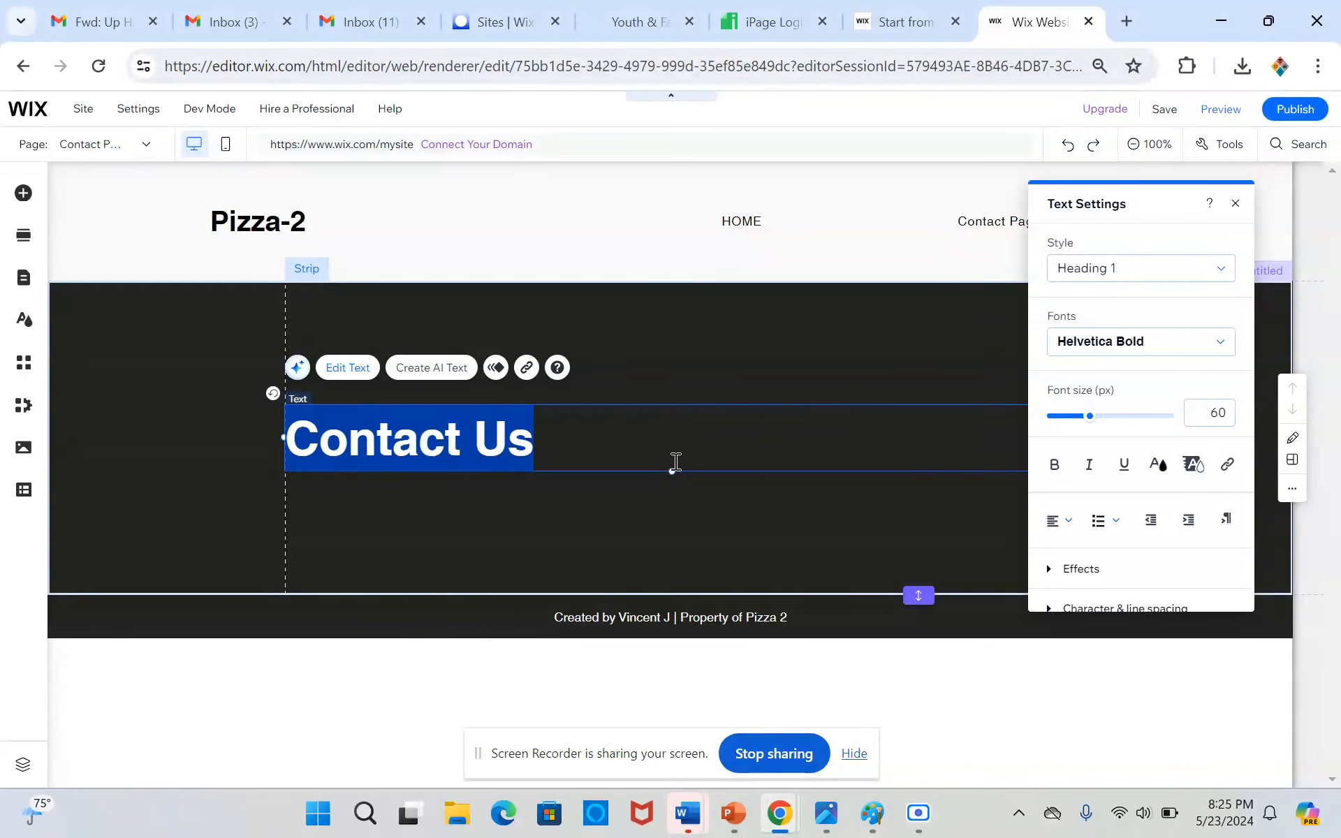
pyautogui.click(1171, 476)
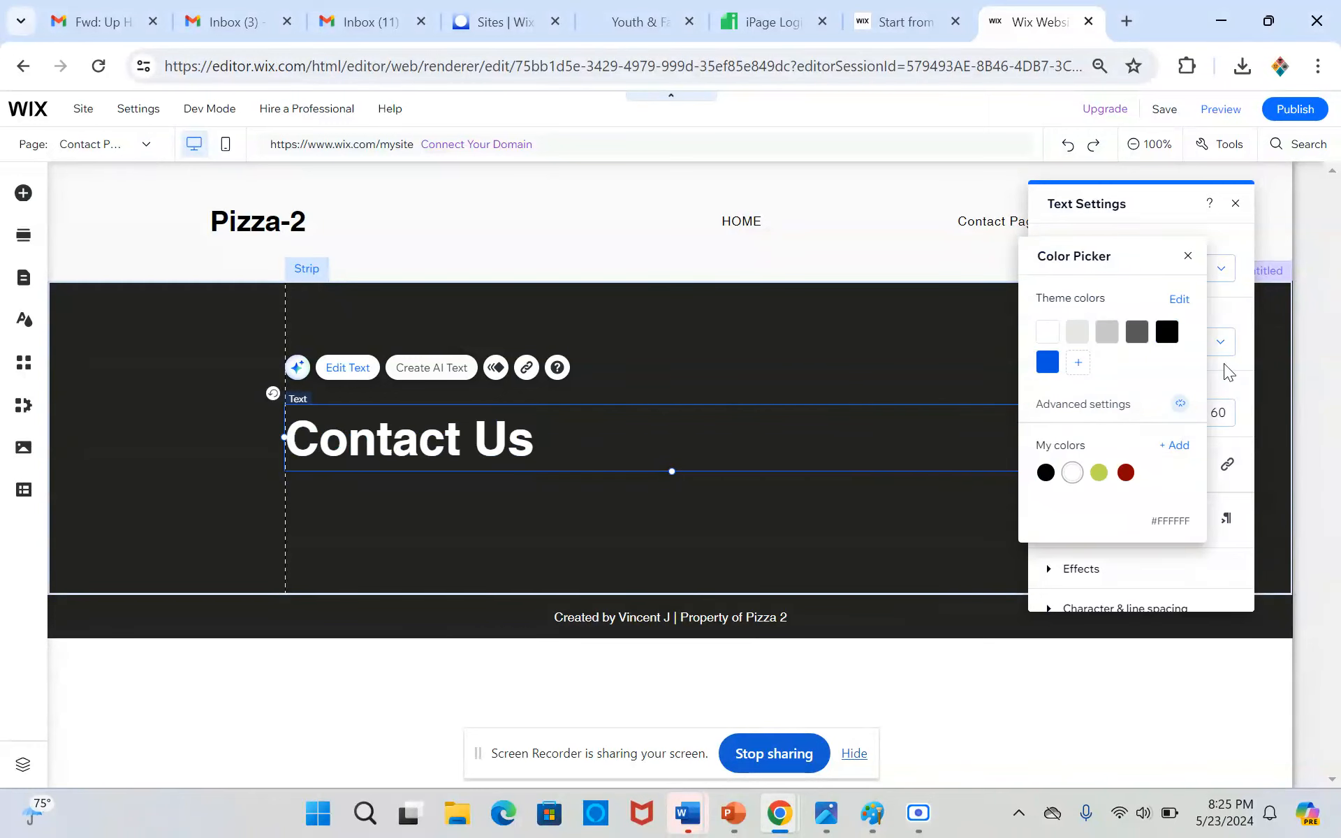
pyautogui.click(1247, 391)
pyautogui.click(1066, 520)
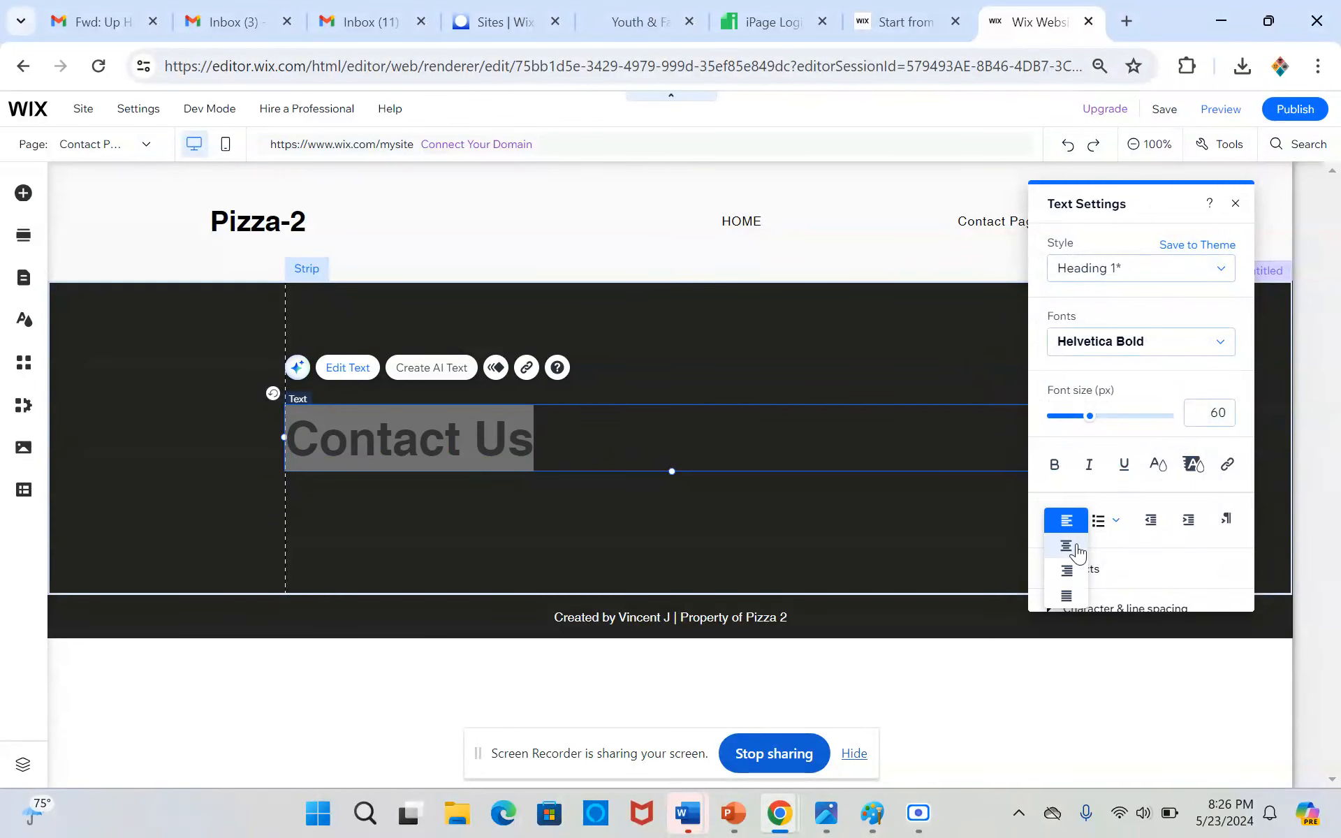
pyautogui.click(1066, 546)
pyautogui.click(821, 363)
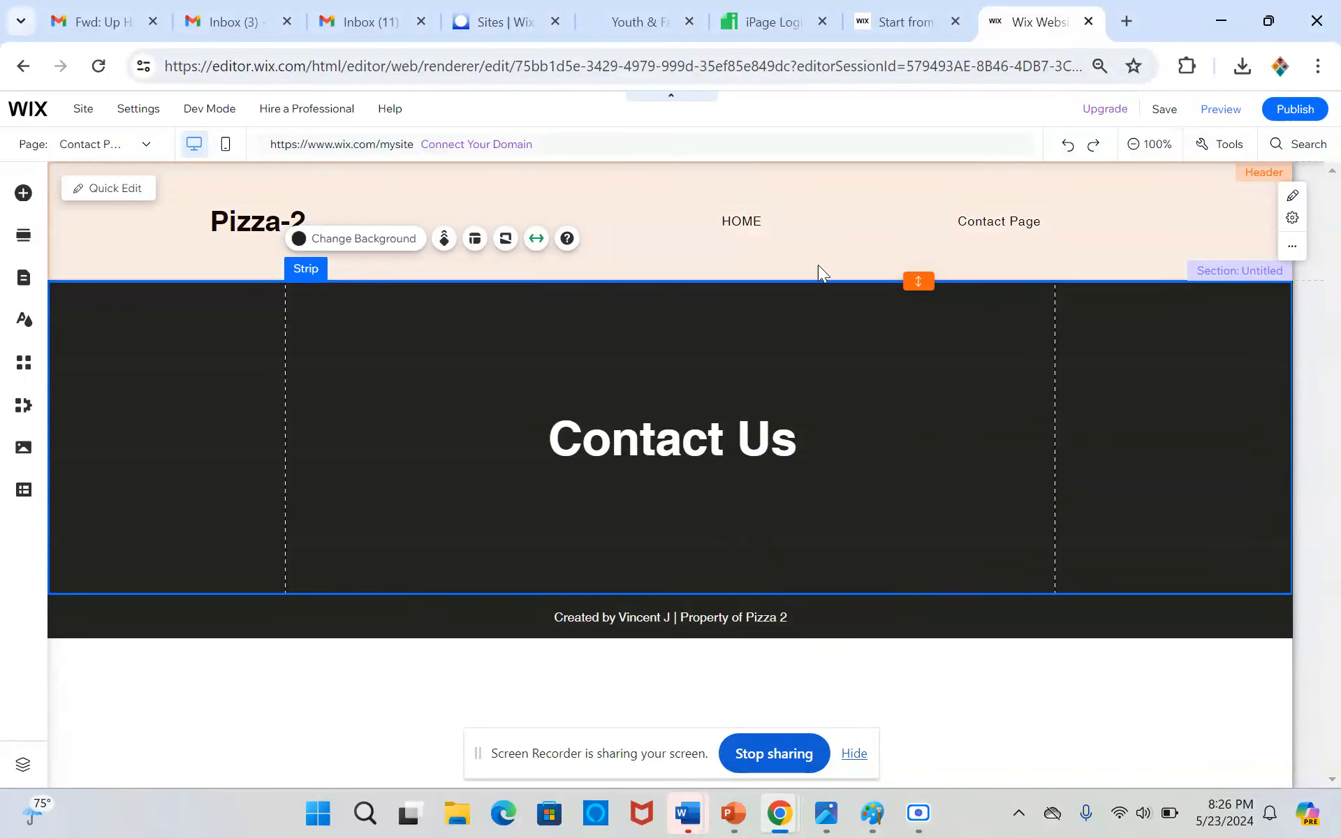
pyautogui.click(818, 266)
# Add the designed Contact section with address, contact, opening hours and a map between the black strip and the footer
pyautogui.moveTo(686, 595)
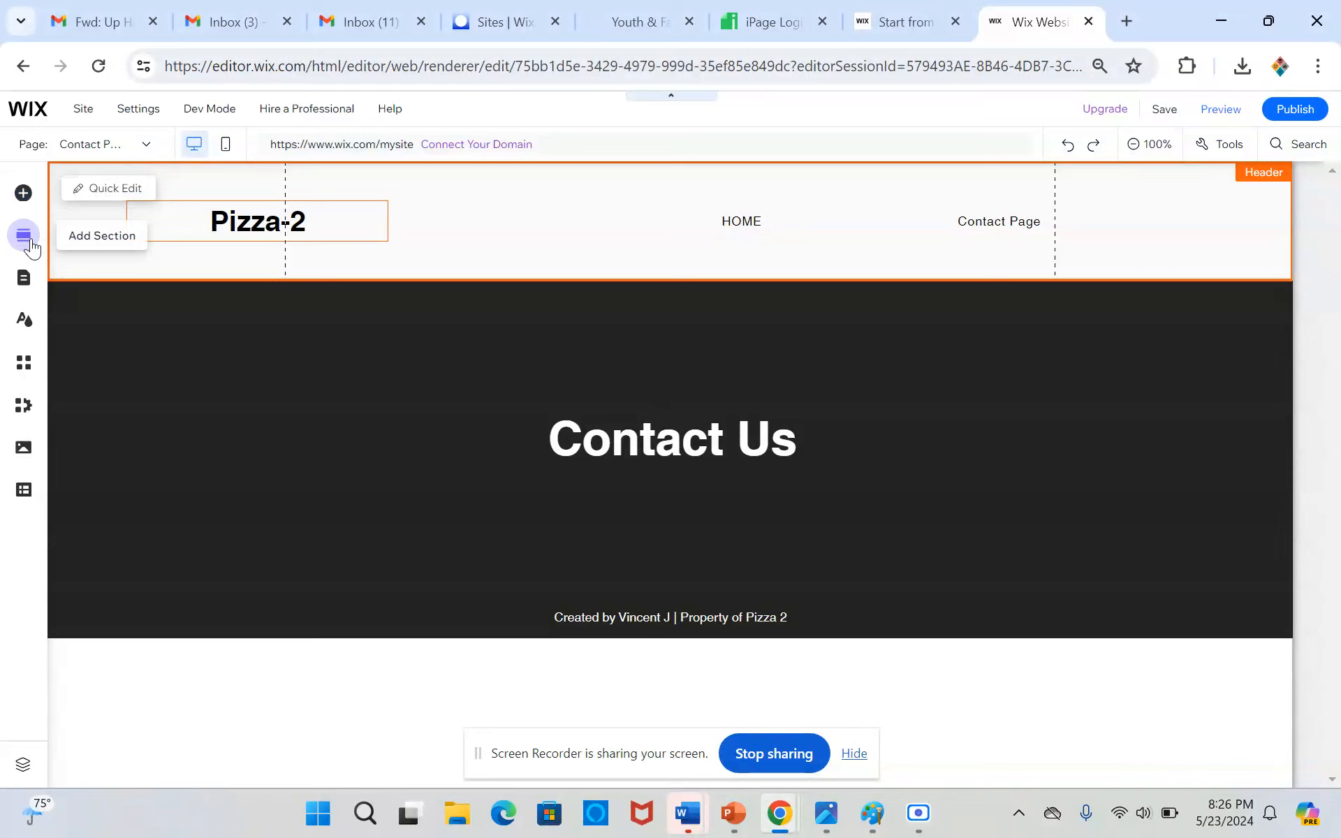
pyautogui.click(696, 598)
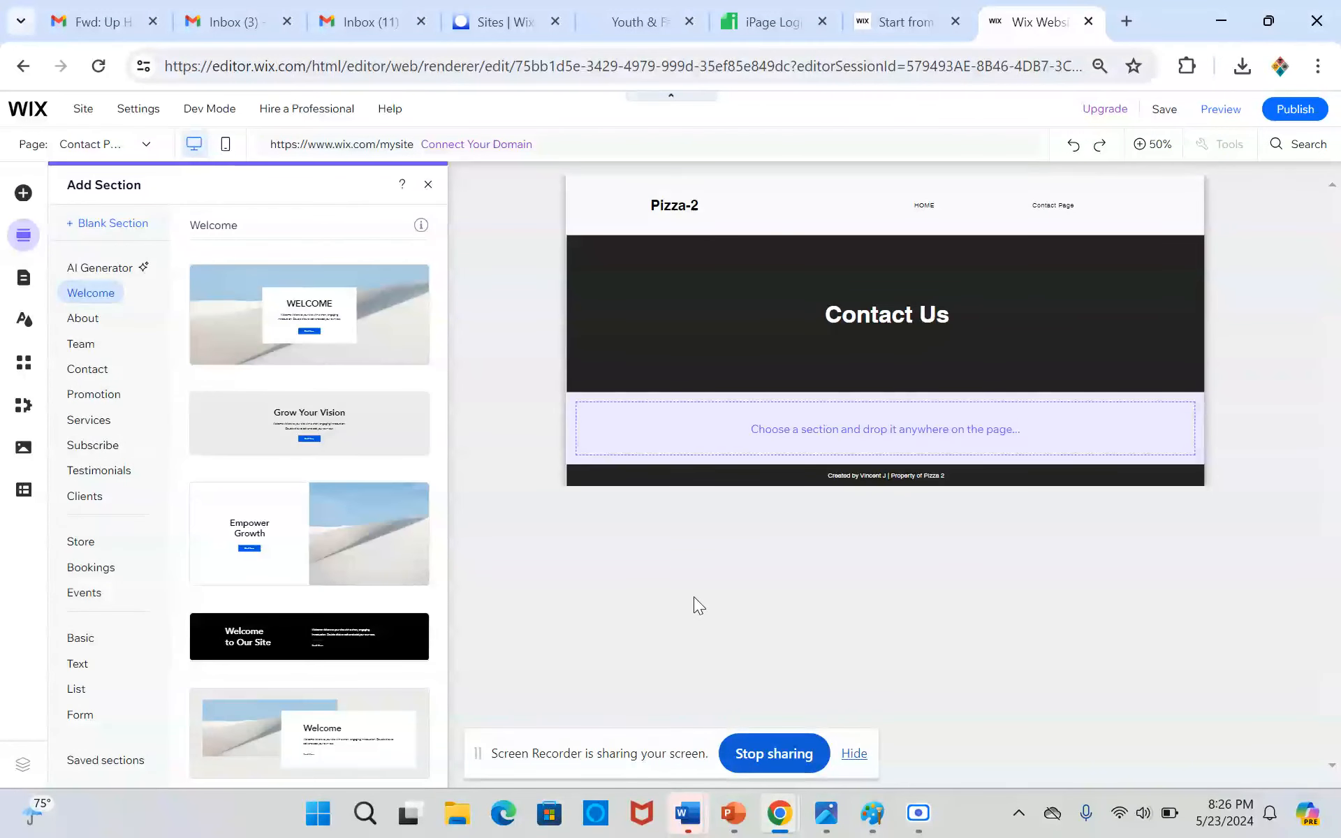
pyautogui.click(89, 375)
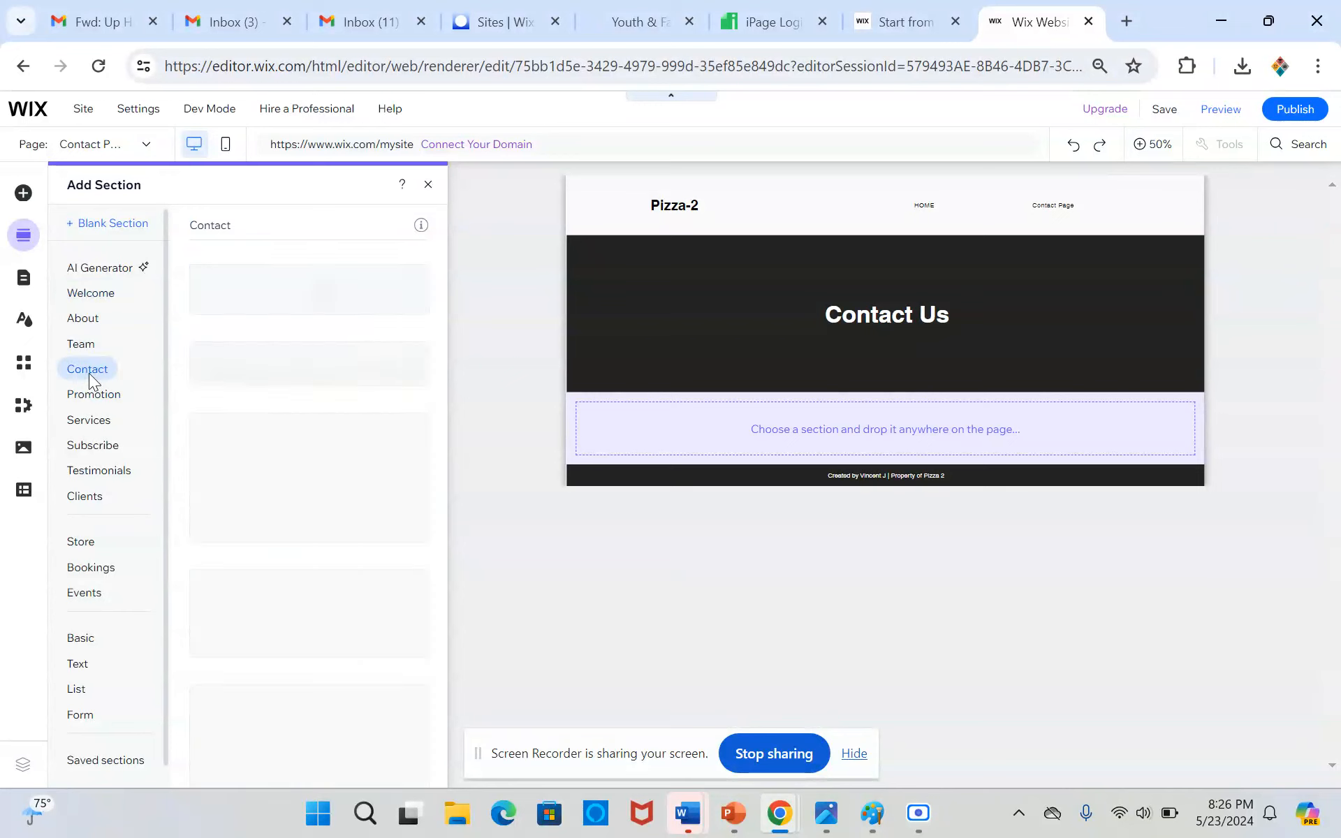
pyautogui.scroll(-3, 337, 476)
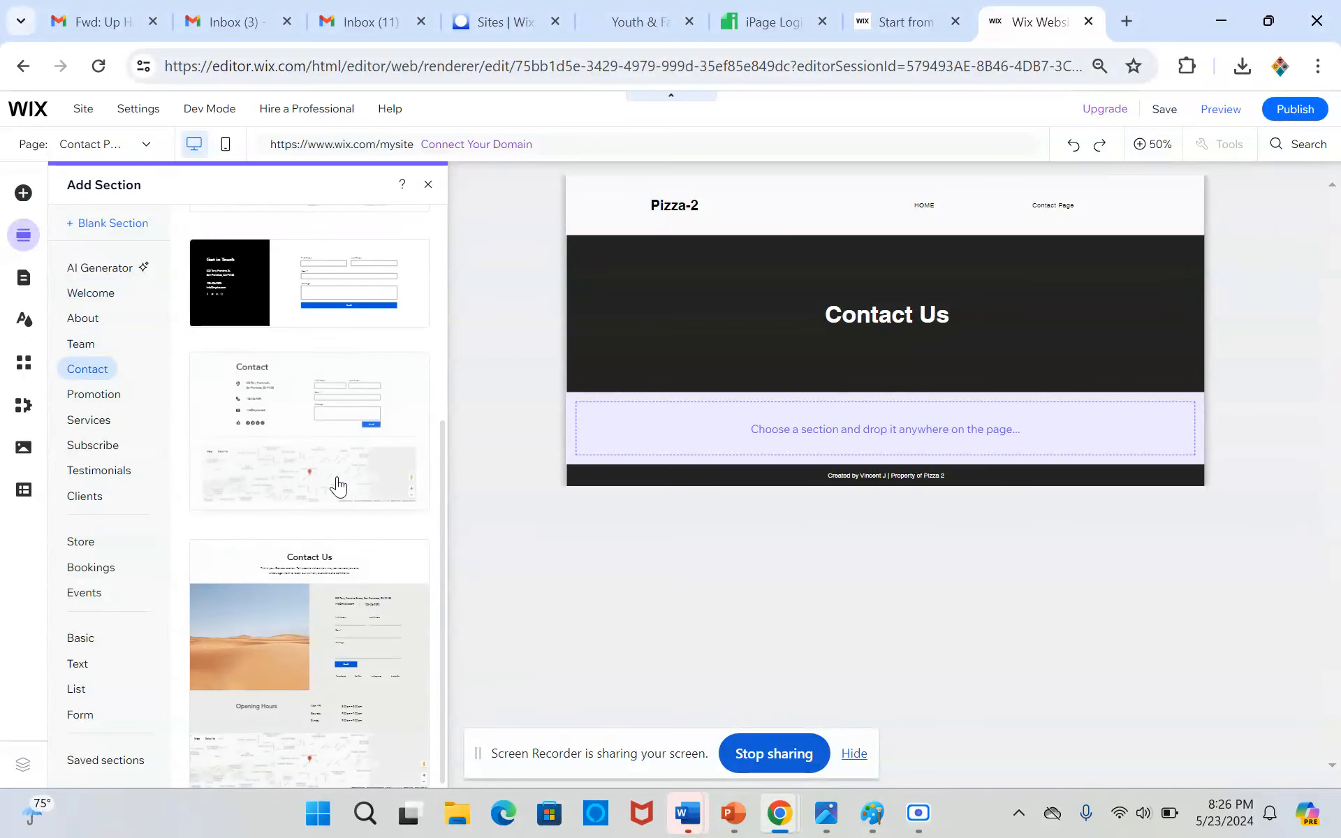
pyautogui.scroll(4, 337, 479)
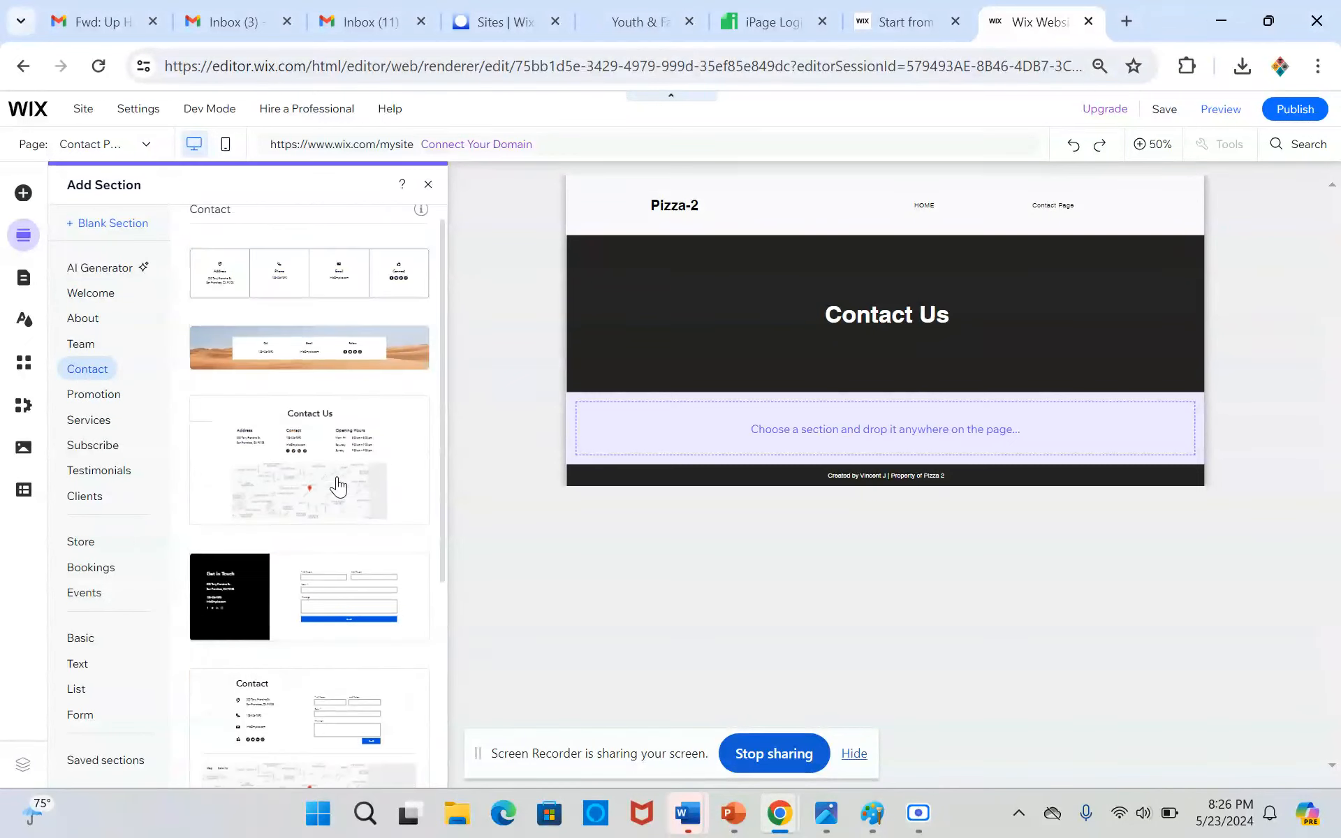
pyautogui.click(394, 431)
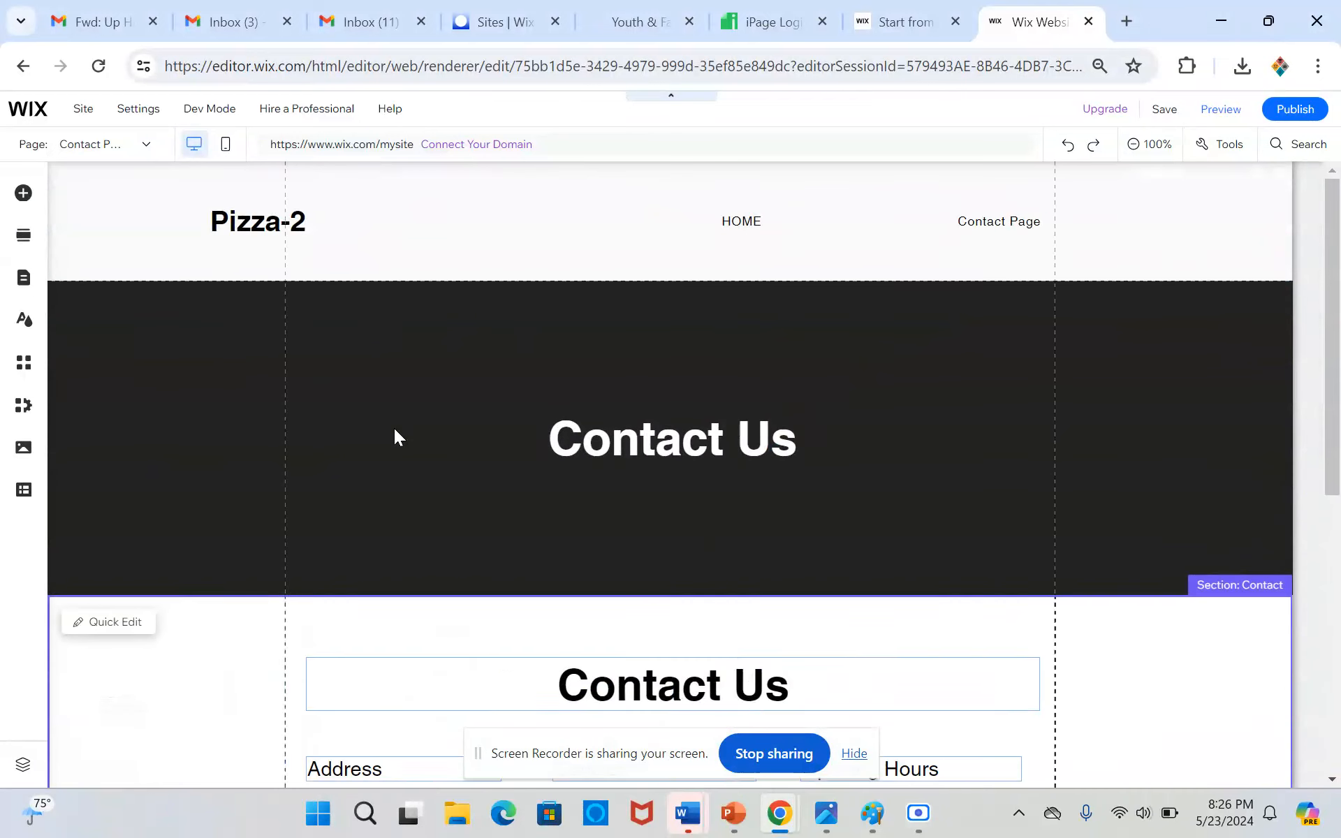
# Delete the duplicate "Contact Us" heading above the Address, Contact and Opening Hours columns
pyautogui.scroll(-5, 395, 430)
pyautogui.scroll(-1, 396, 430)
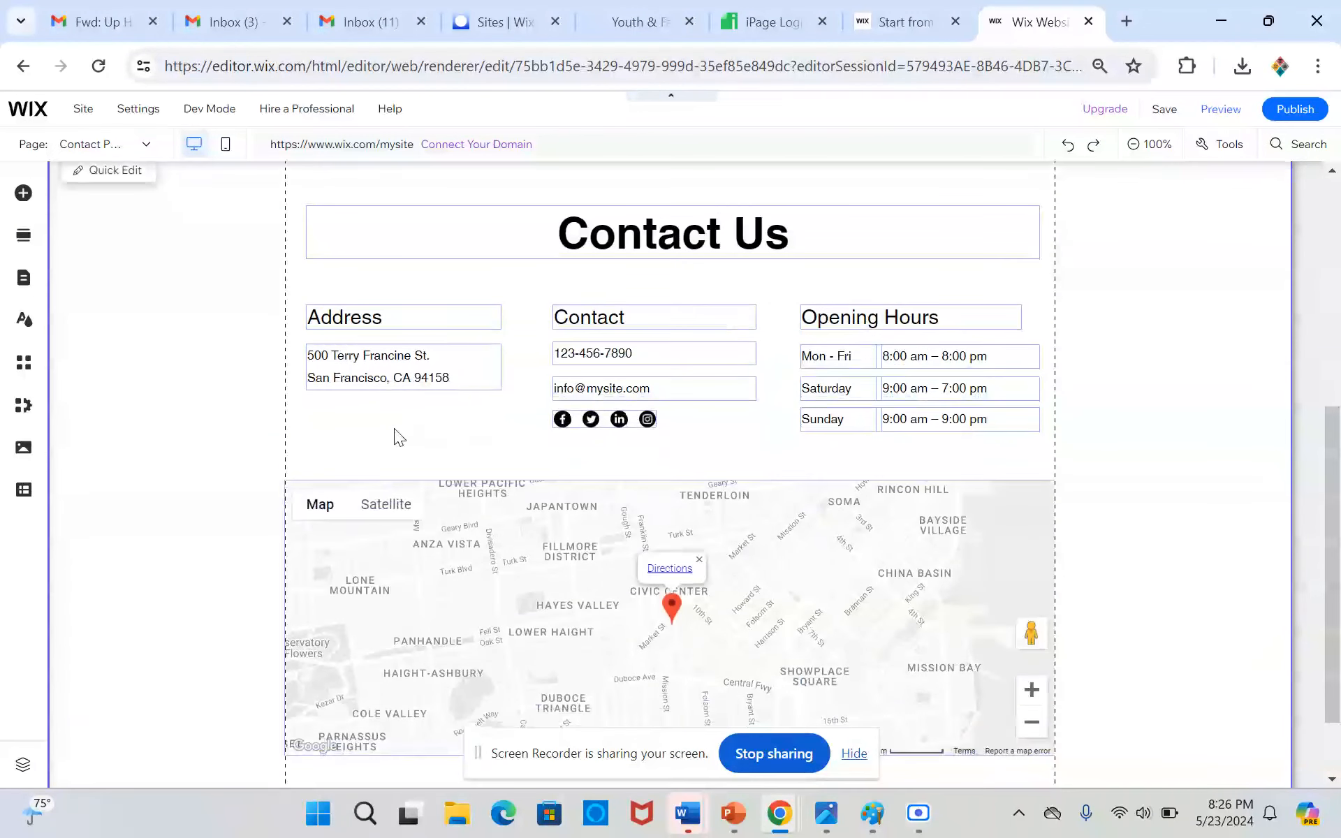
pyautogui.scroll(-1, 394, 429)
pyautogui.scroll(8, 394, 429)
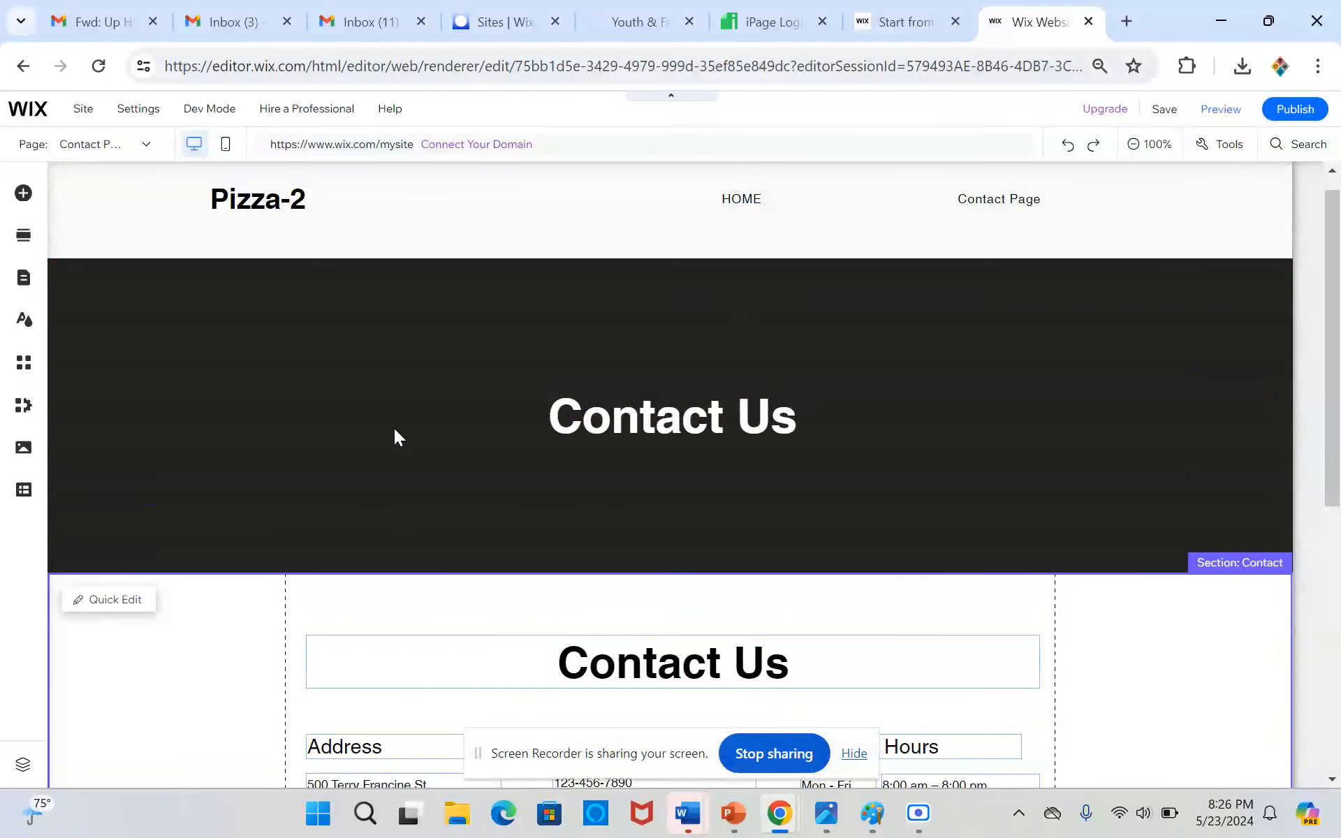
pyautogui.scroll(-1, 394, 429)
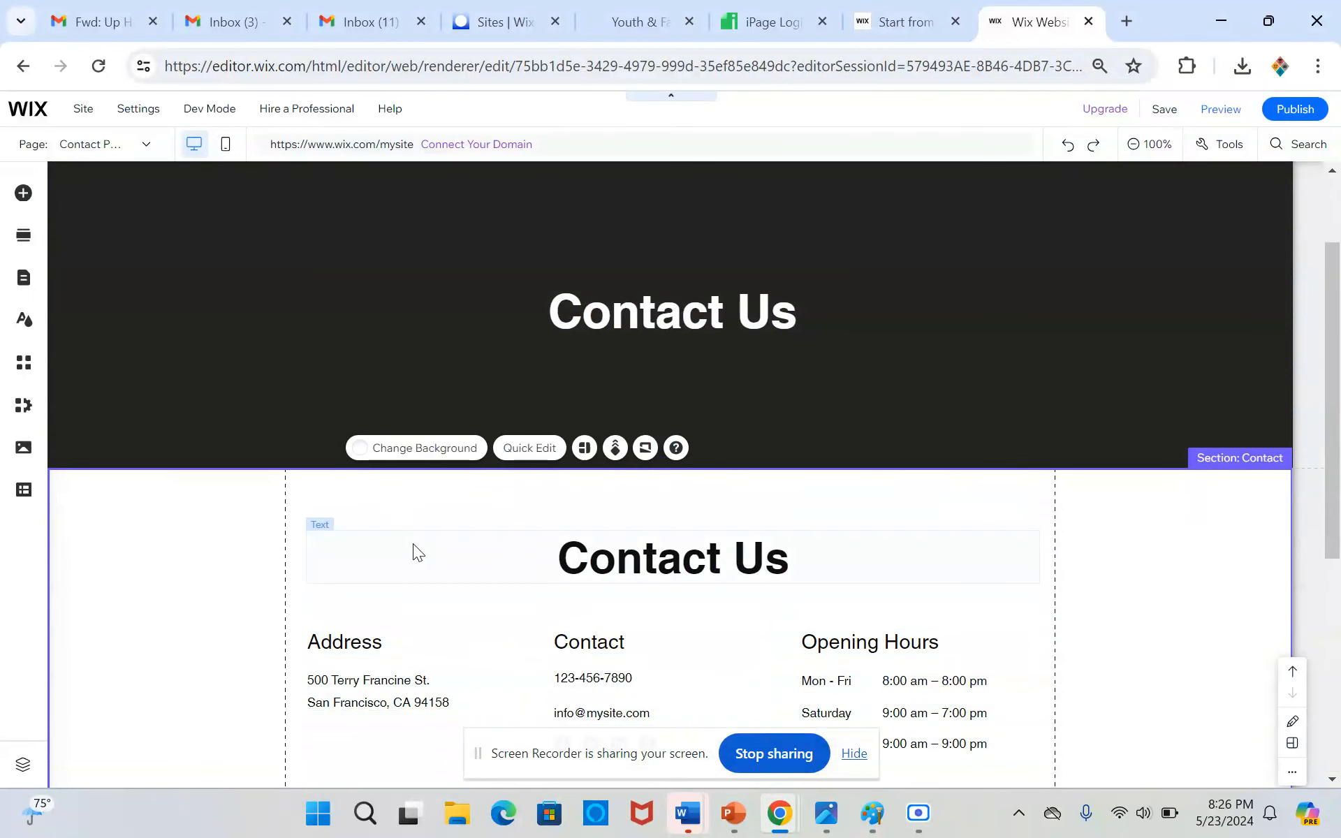
pyautogui.click(446, 544)
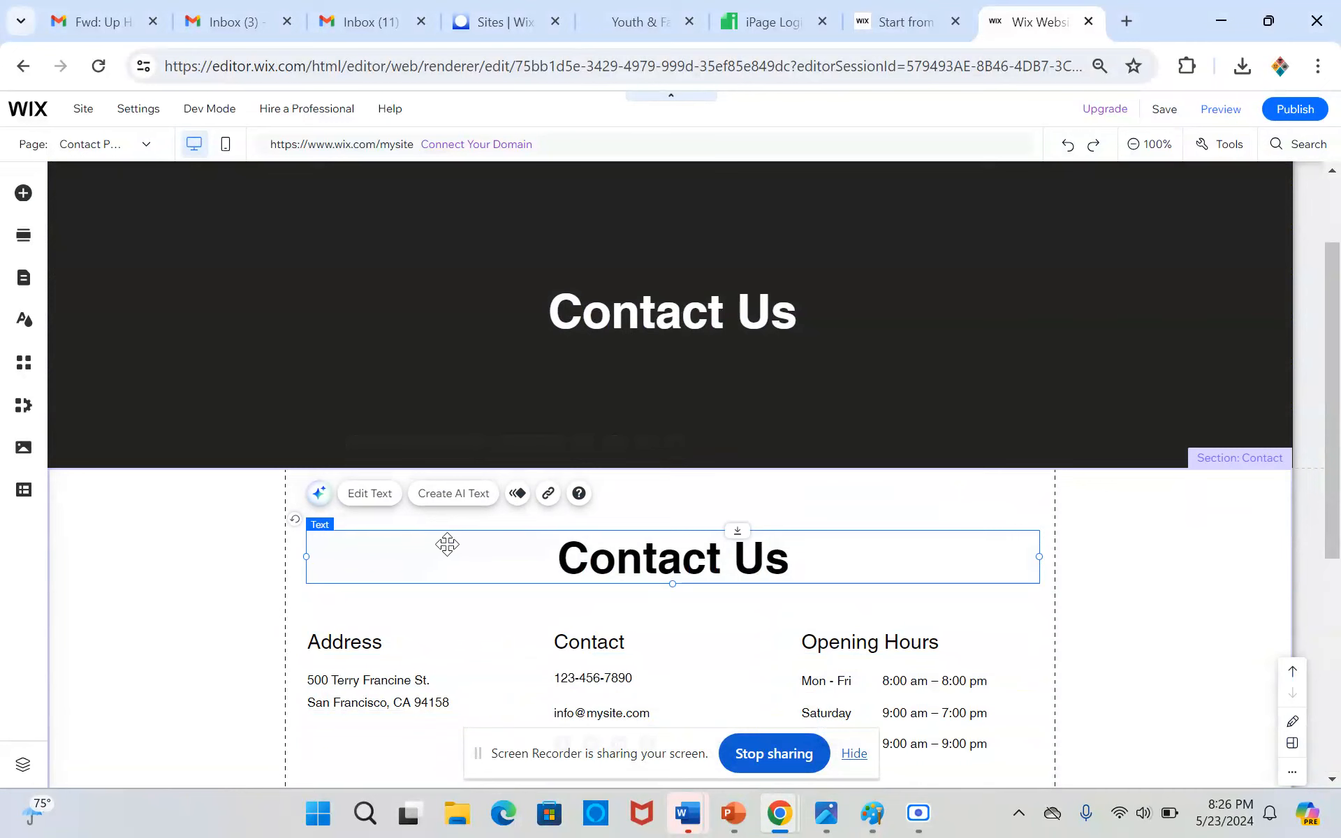
pyautogui.press('Delete')
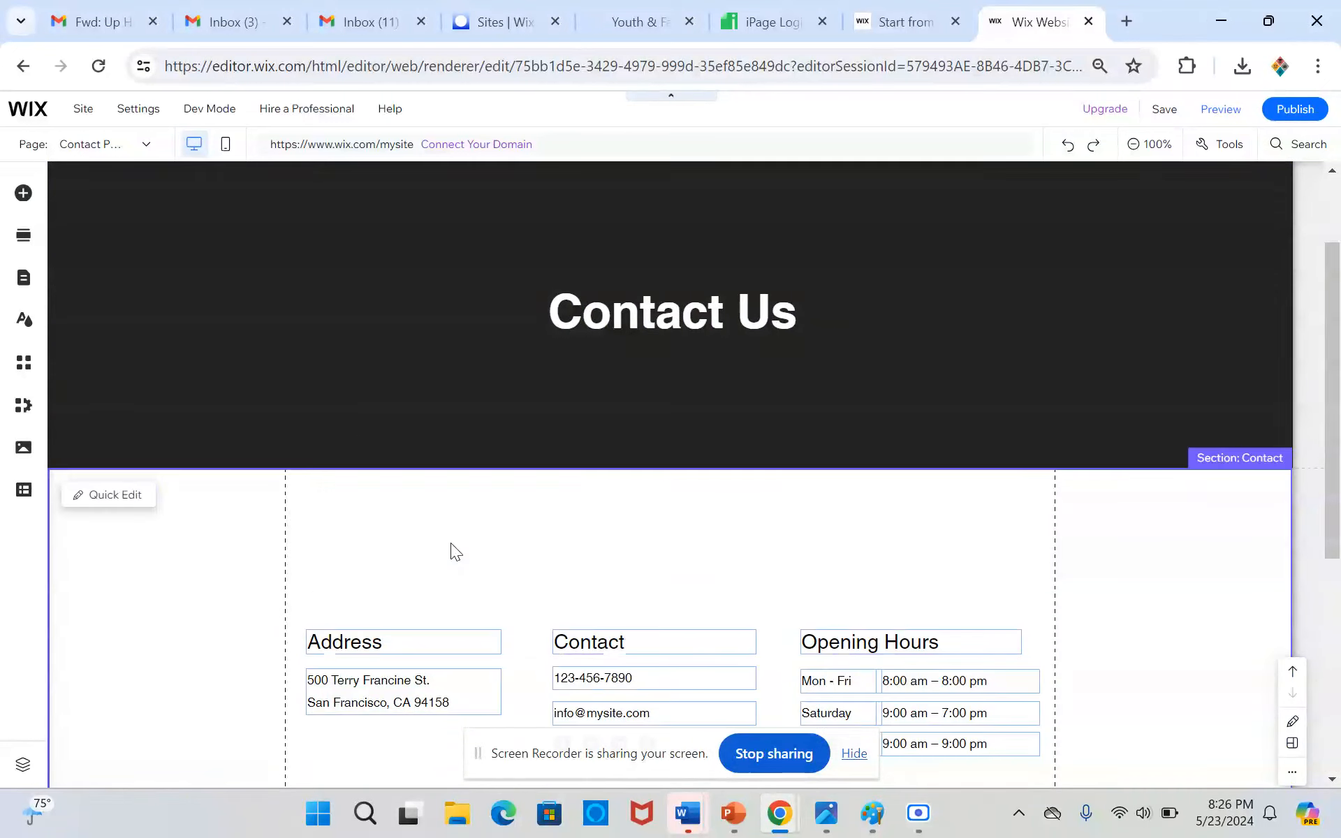
pyautogui.click(415, 646)
pyautogui.click(462, 517)
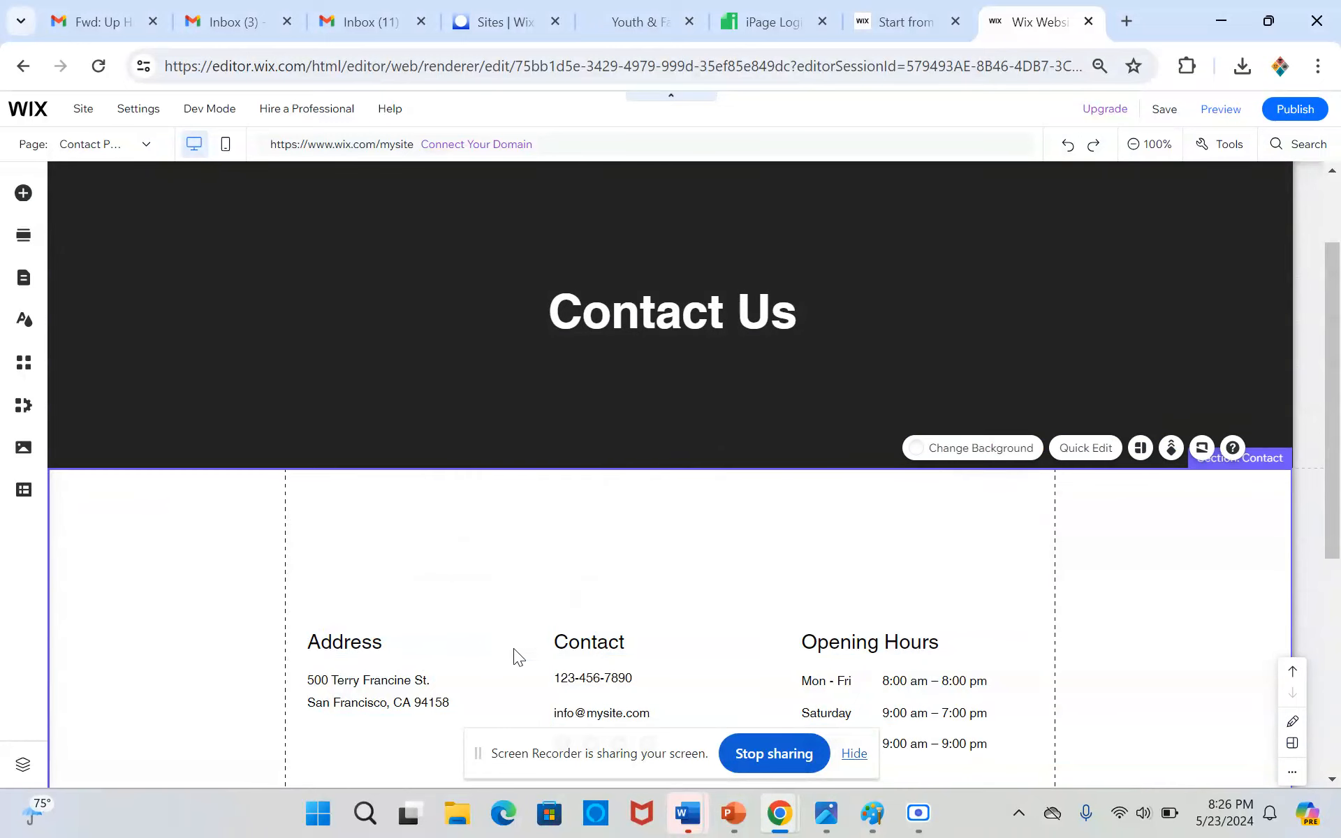
pyautogui.click(429, 643)
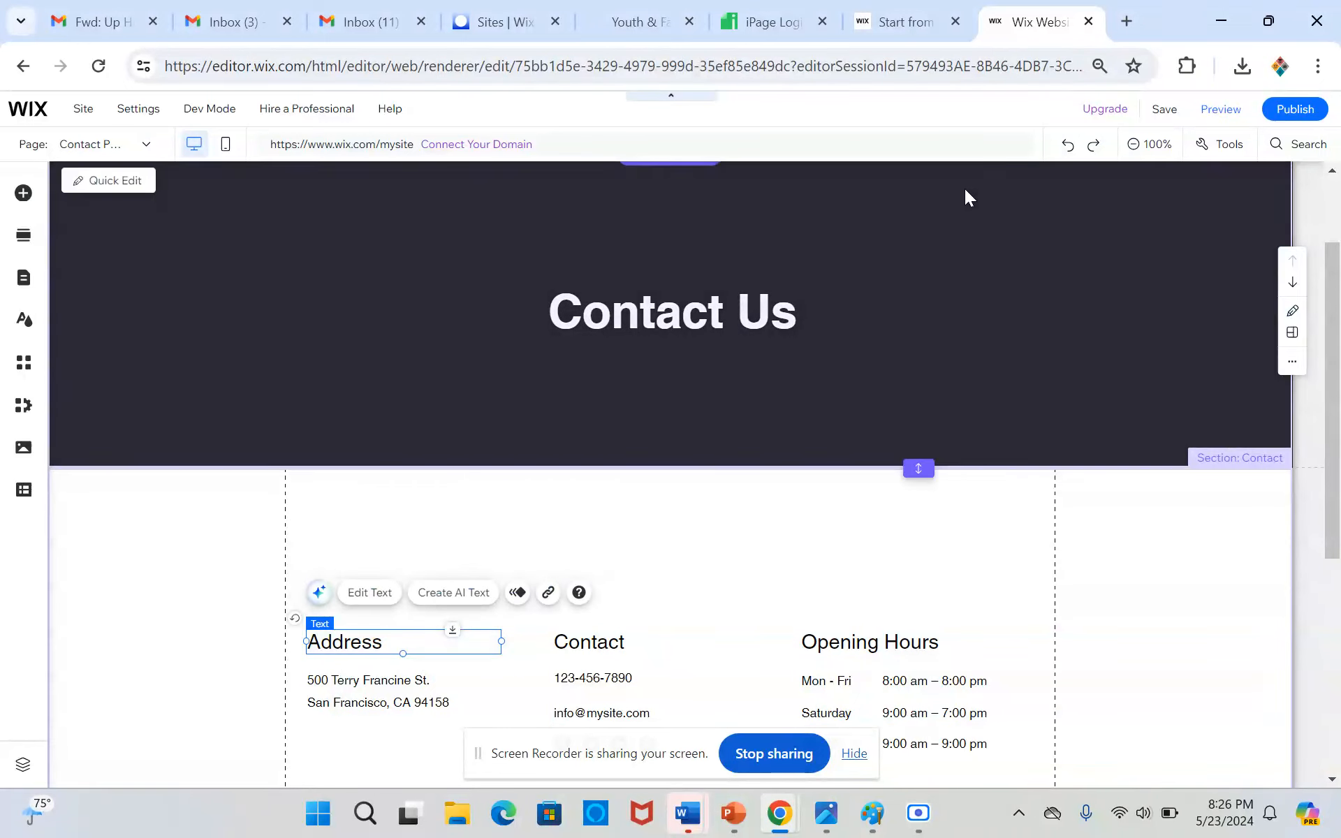
pyautogui.click(21, 283)
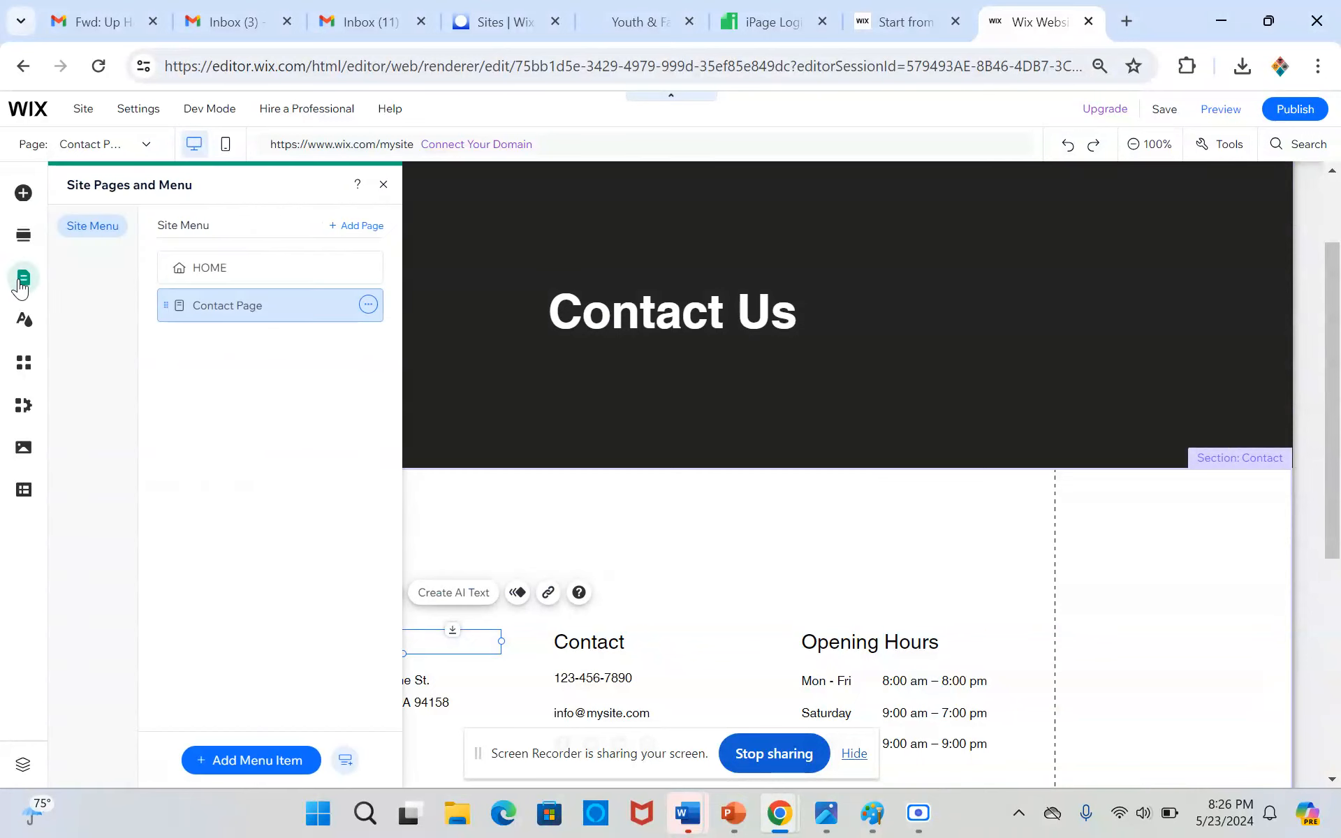
pyautogui.click(568, 542)
# Open the AI Image Creator to make a background image for the black "Contact Us" strip
pyautogui.scroll(2, 287, 429)
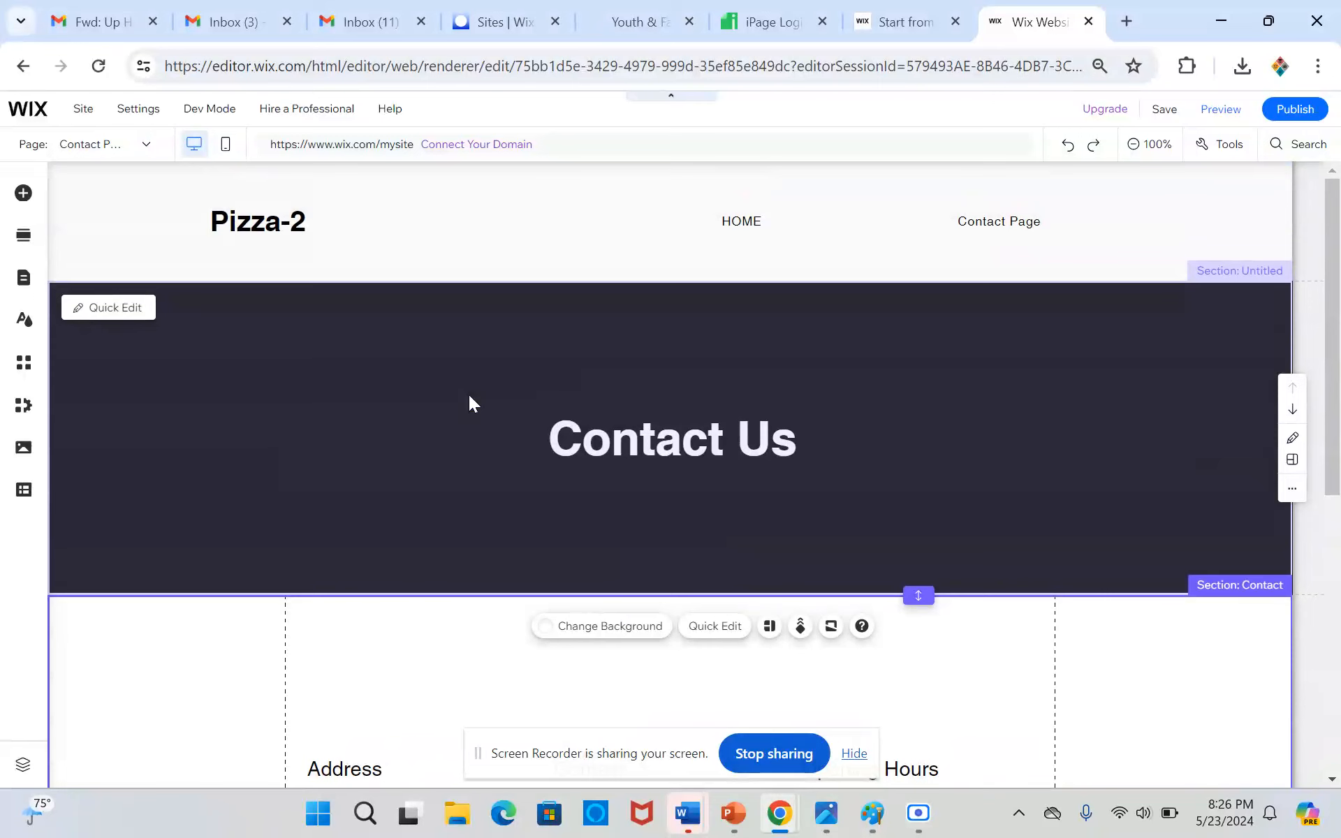
pyautogui.click(532, 316)
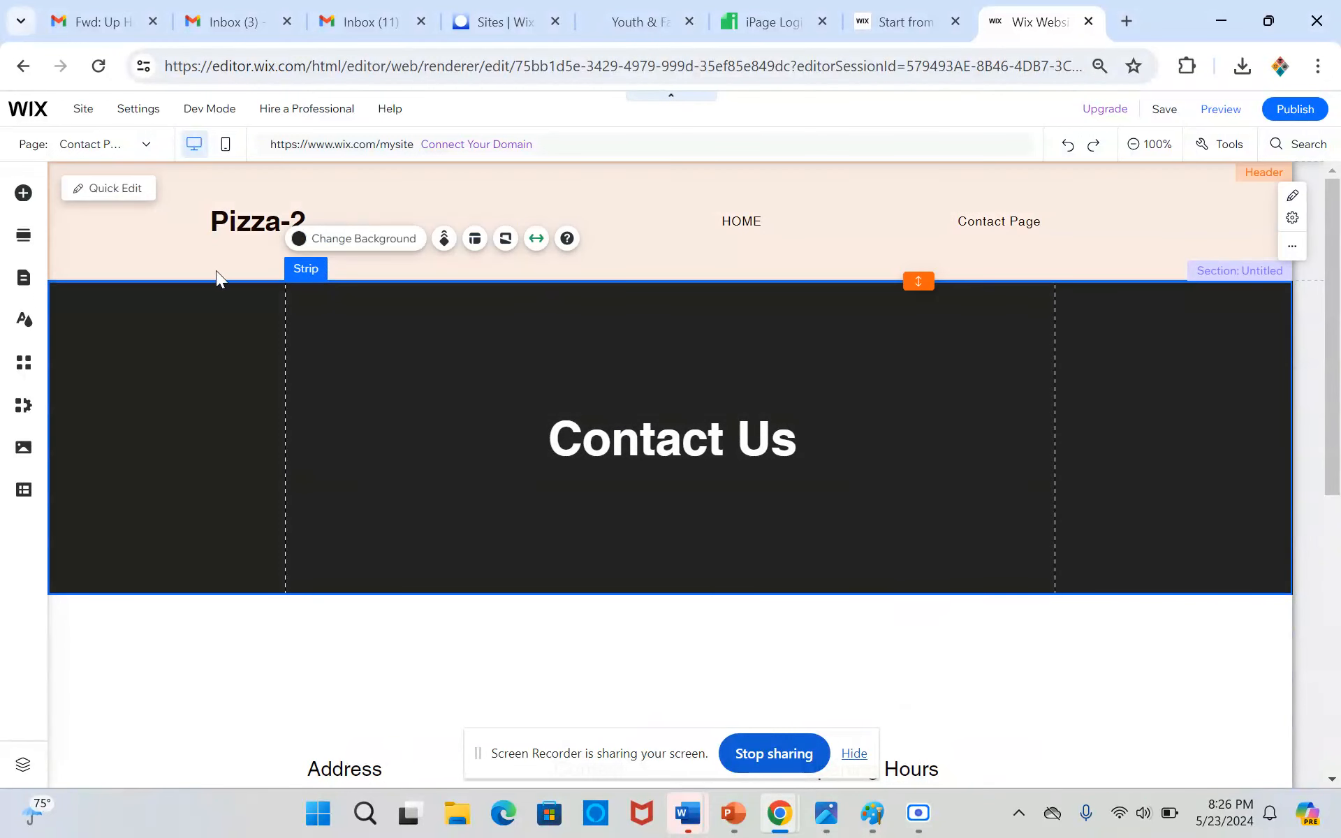
pyautogui.click(365, 238)
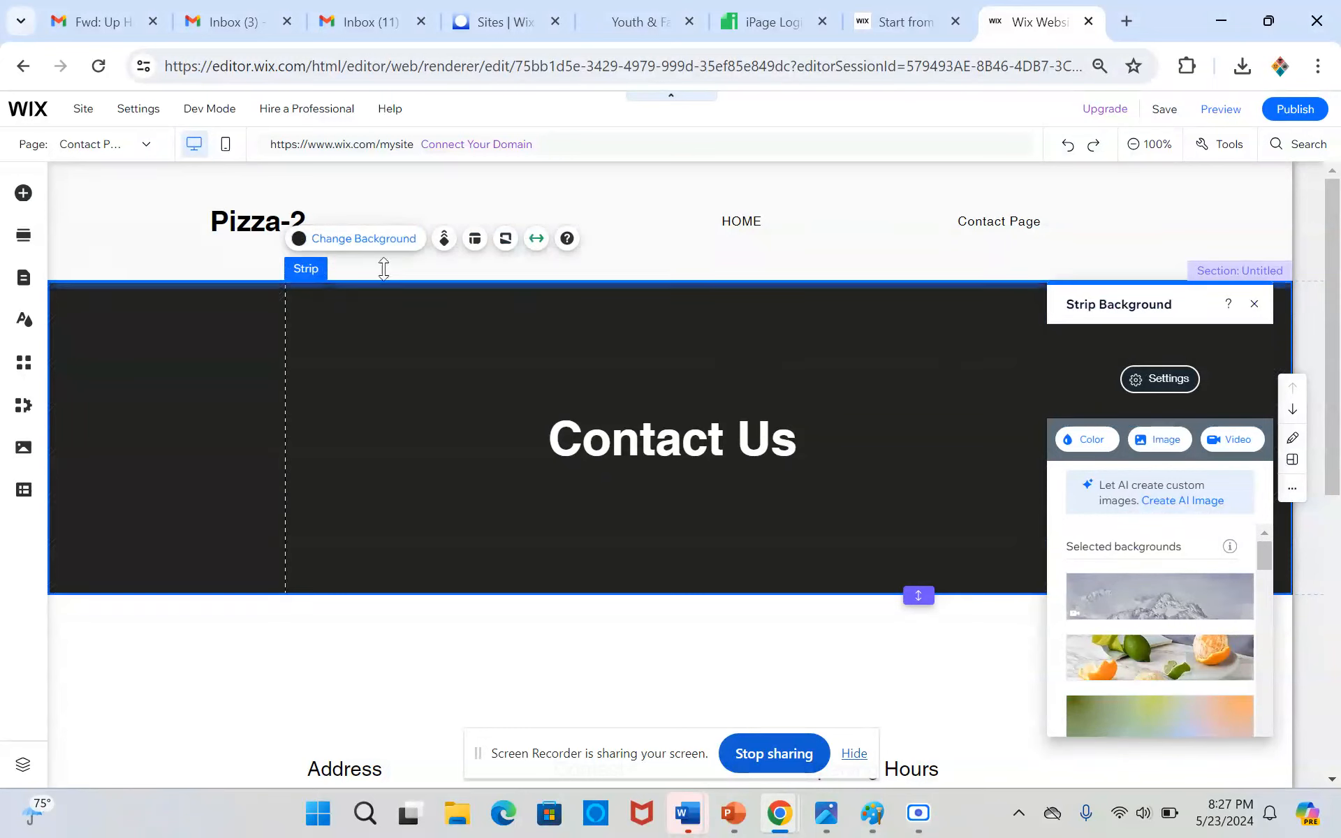
pyautogui.click(319, 241)
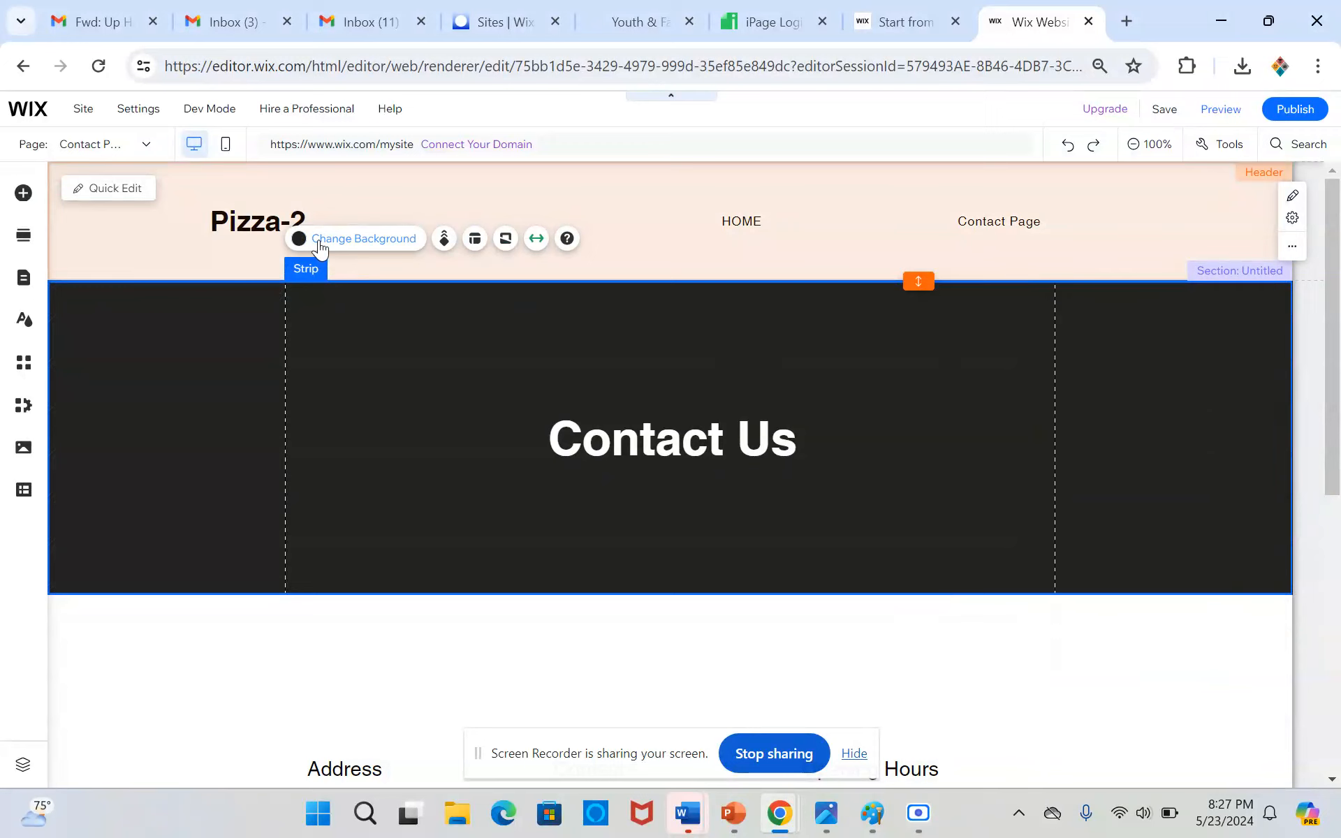
pyautogui.click(1165, 440)
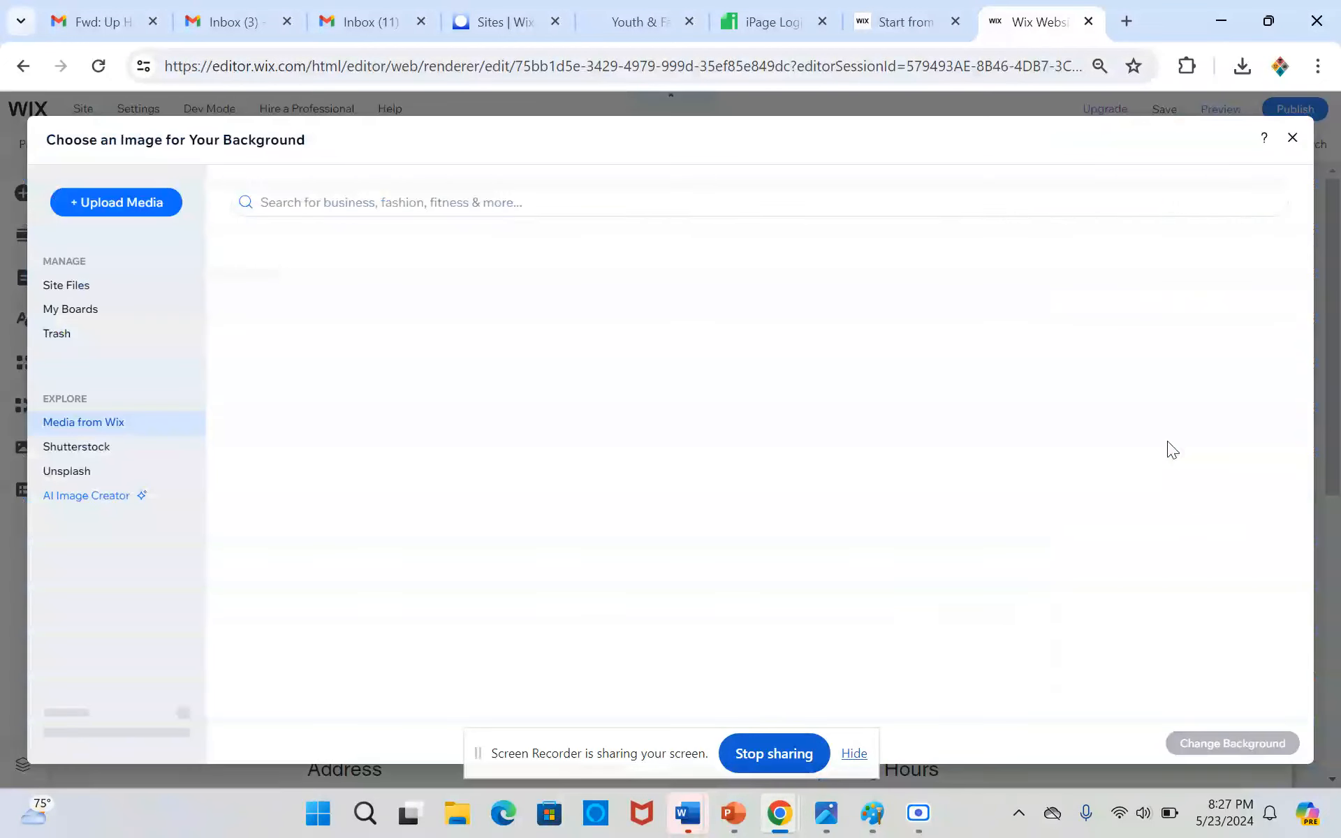
pyautogui.click(398, 204)
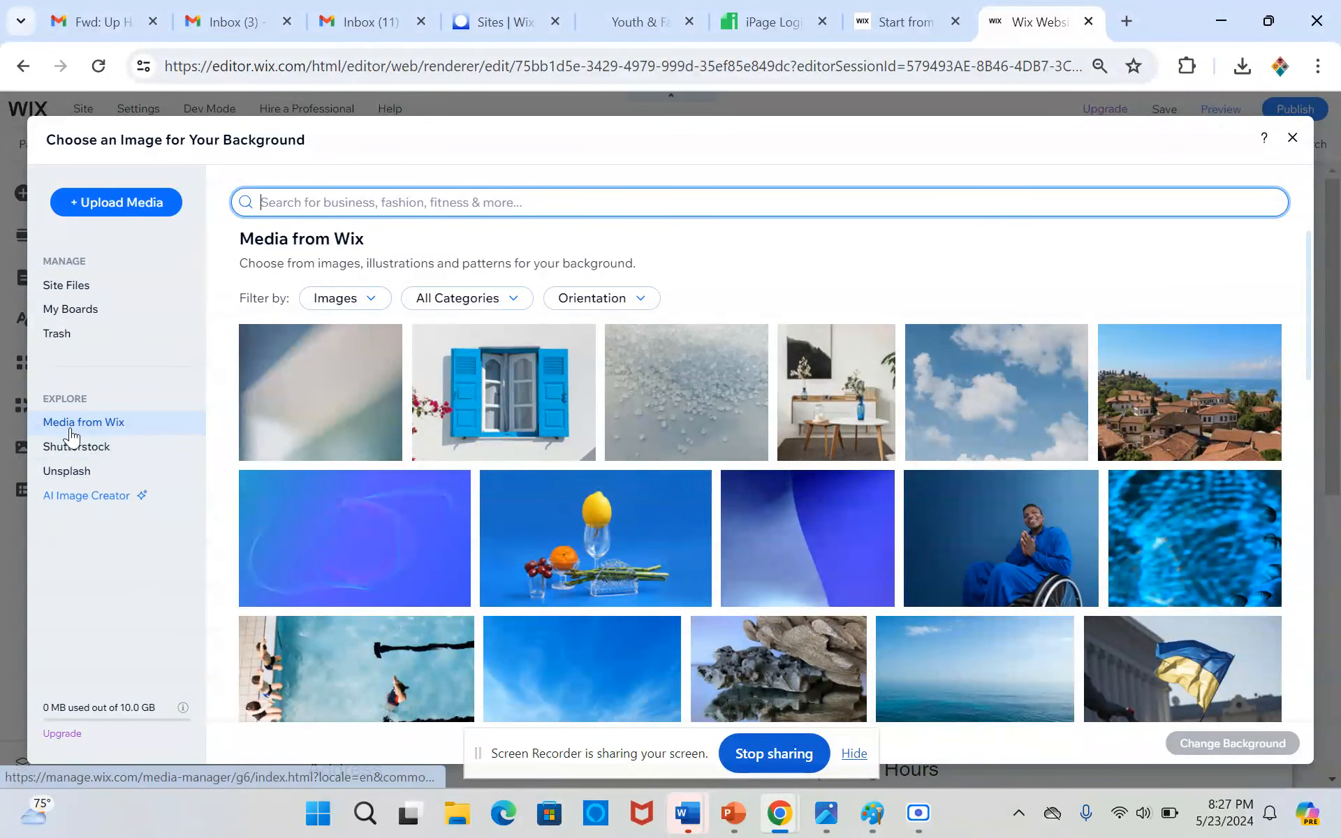
pyautogui.click(84, 496)
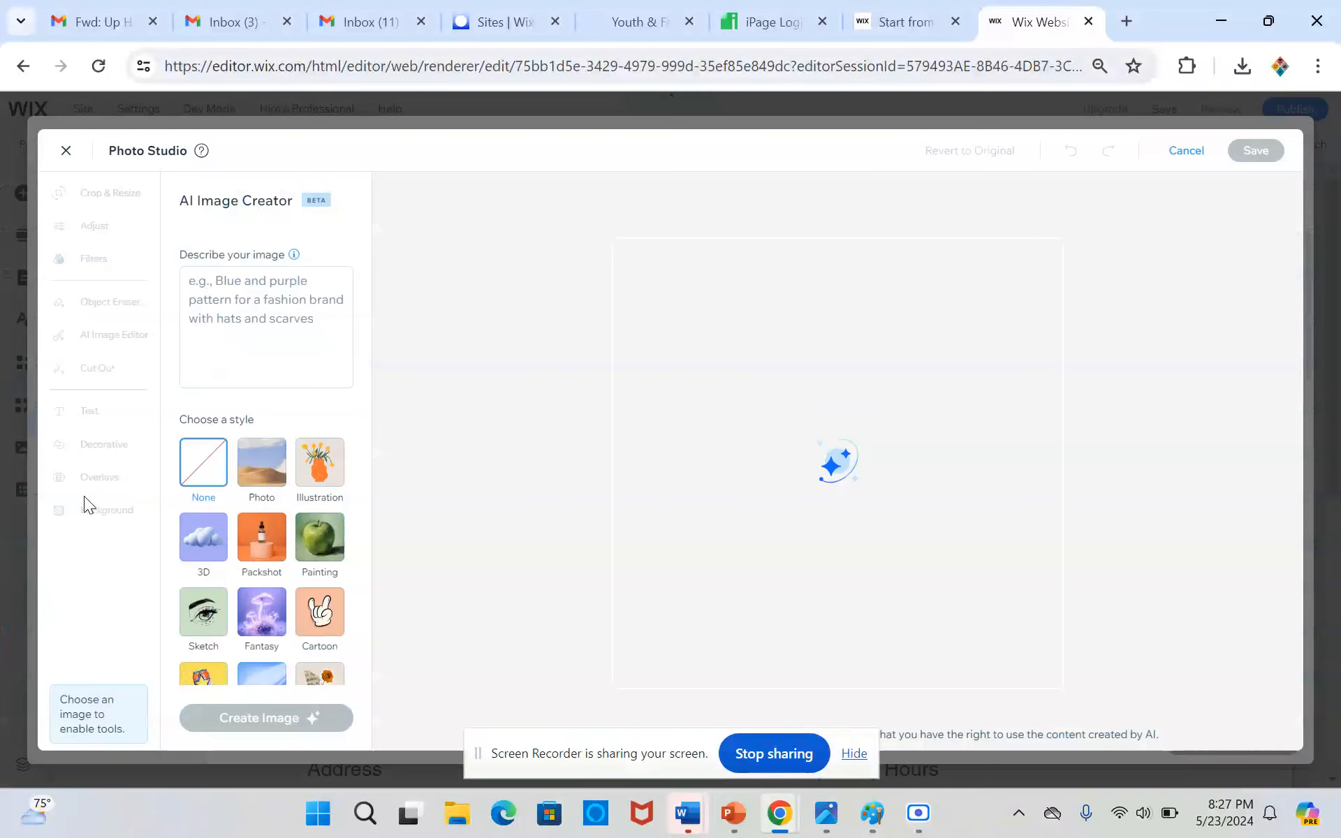
# Generate an AI image in the Photo style from the description "Pepperoni Pizza in the fire oven"
pyautogui.click(218, 281)
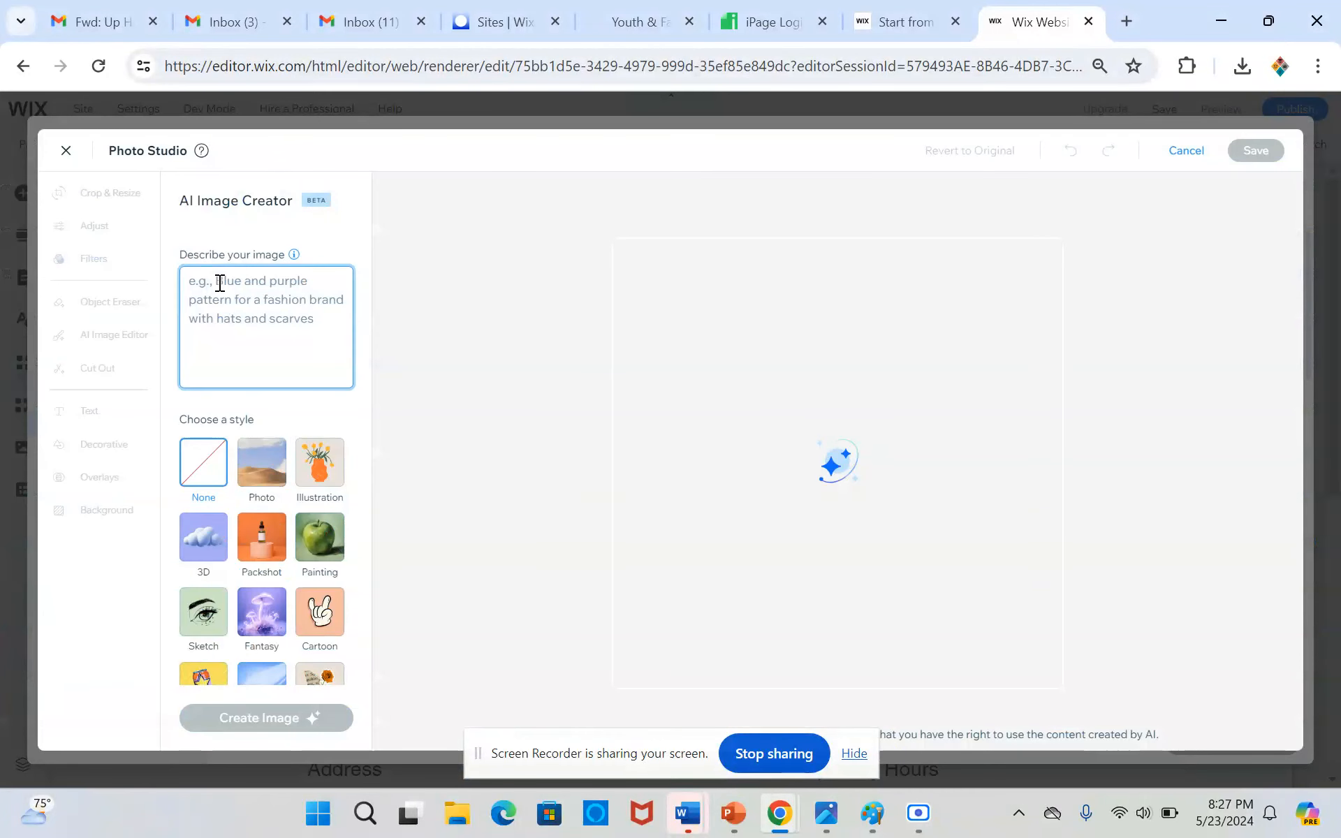
pyautogui.write('Pepperoni')
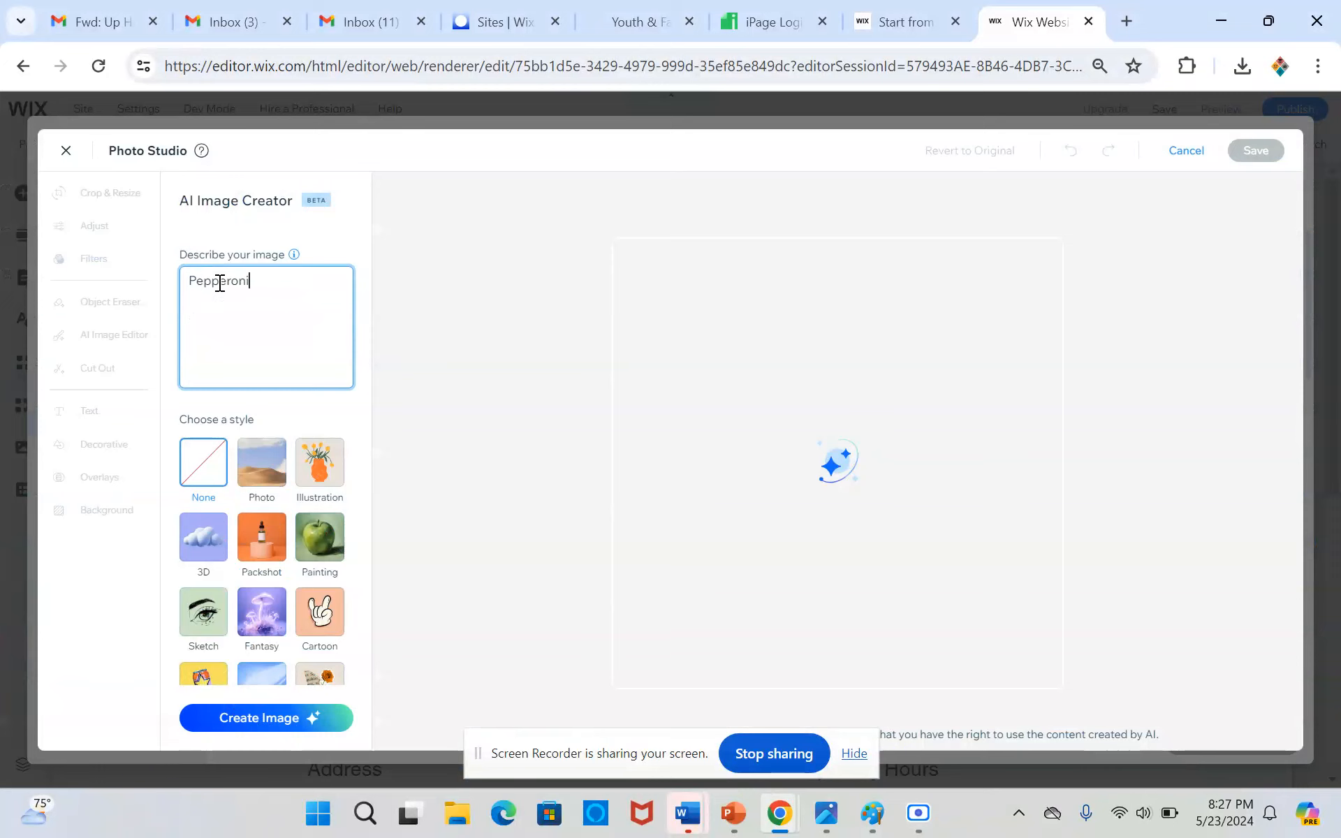
pyautogui.press('BackSpace')
pyautogui.press('BackSpace')
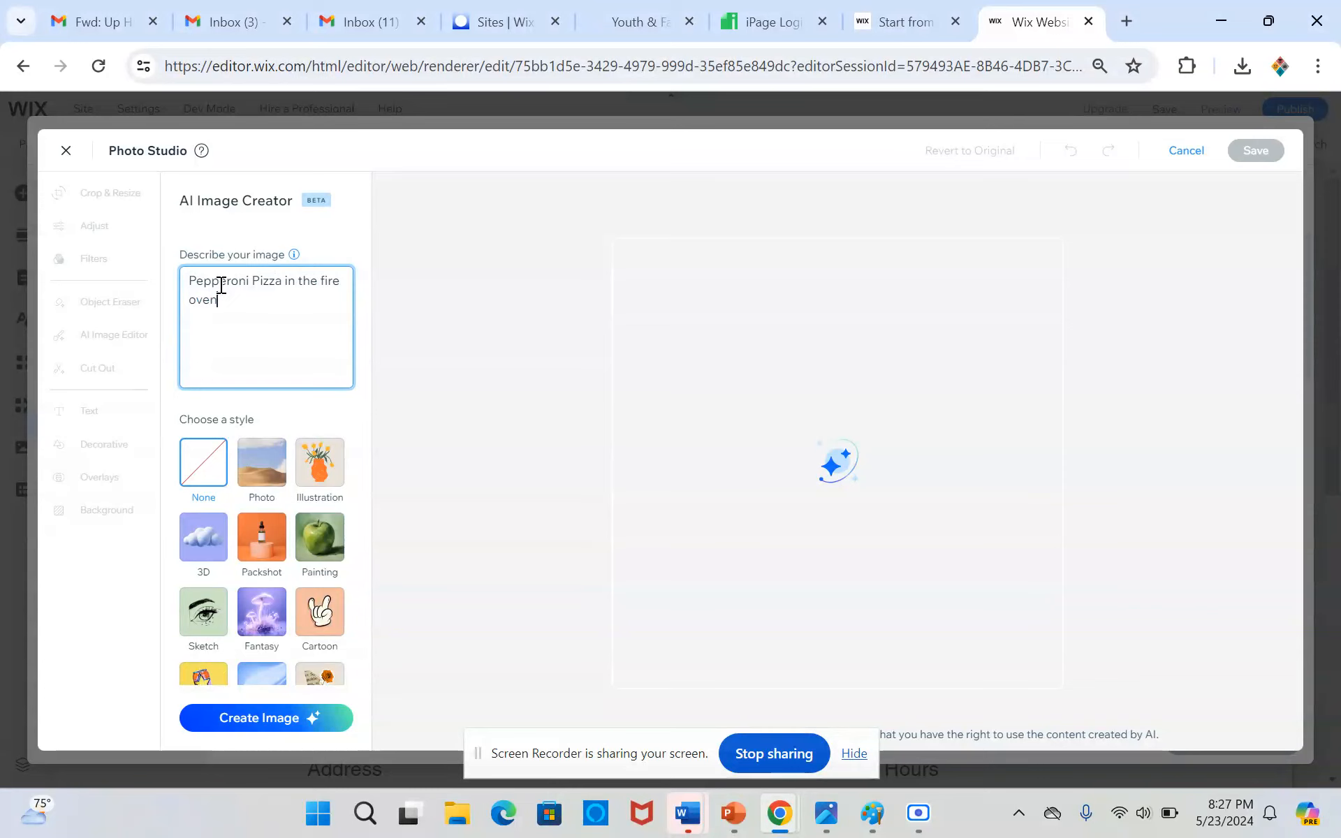
pyautogui.click(257, 481)
pyautogui.click(247, 723)
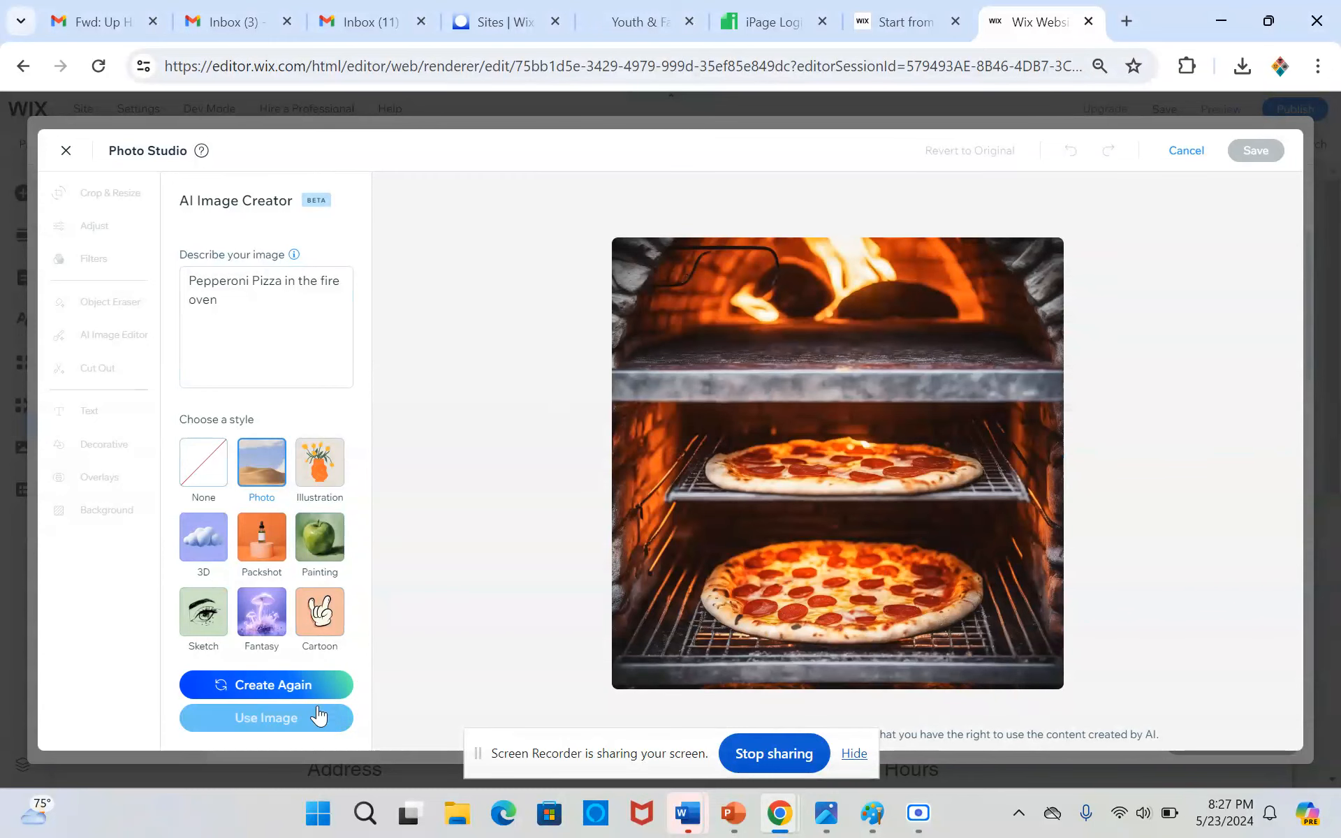
# Save the generated pizza oven image to the site files and apply it as the strip's background
pyautogui.click(280, 720)
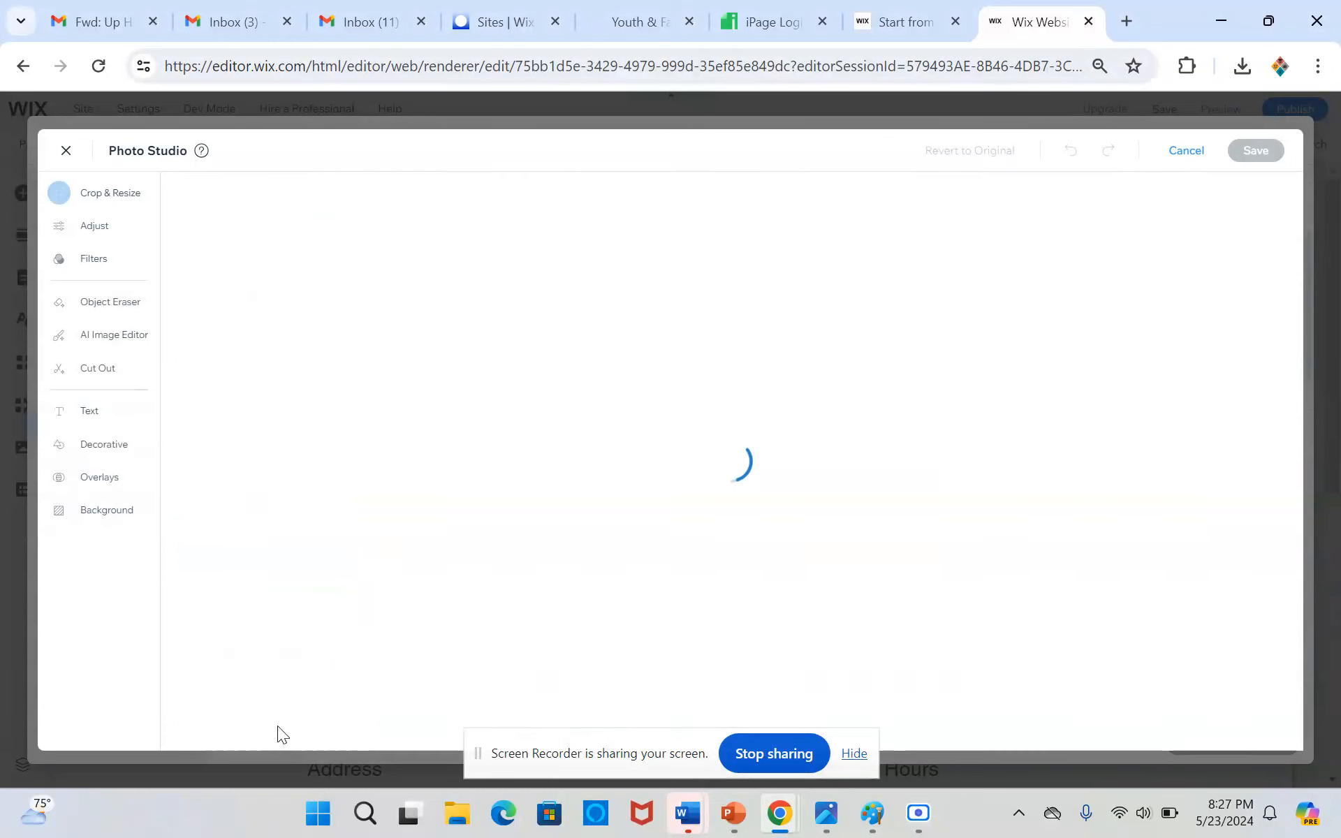
pyautogui.click(1255, 152)
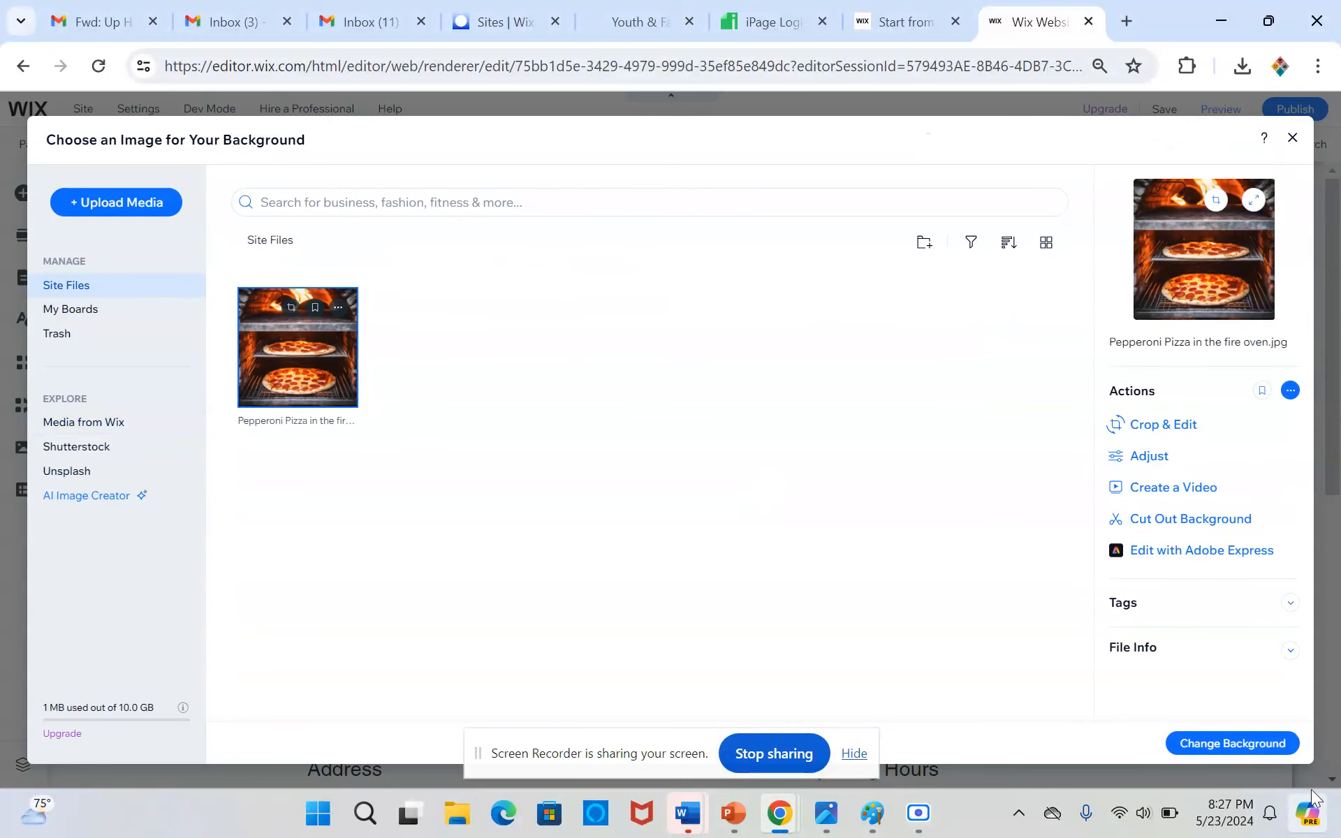
pyautogui.click(1271, 735)
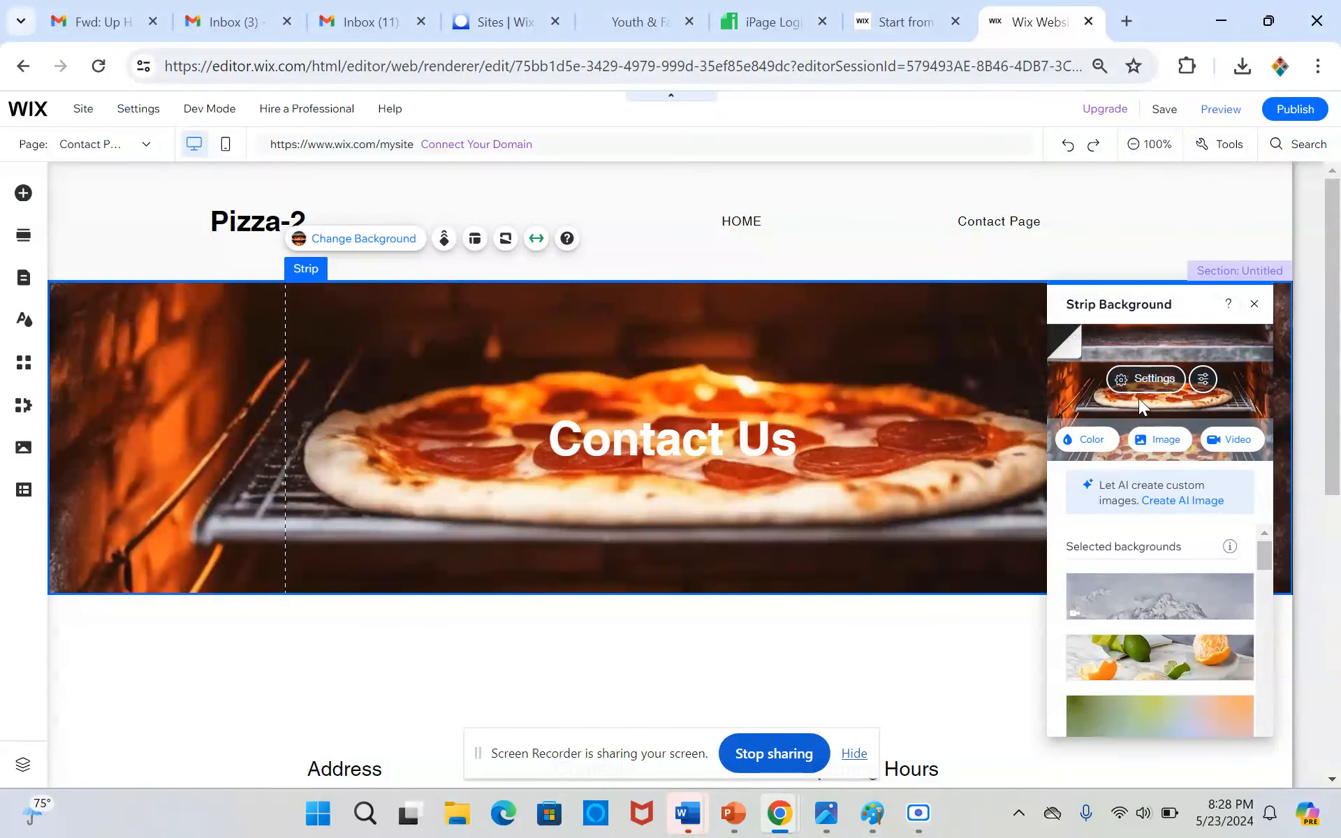
# Set the opacity of the "Contact Us" strip's background image to 43%
pyautogui.click(1155, 380)
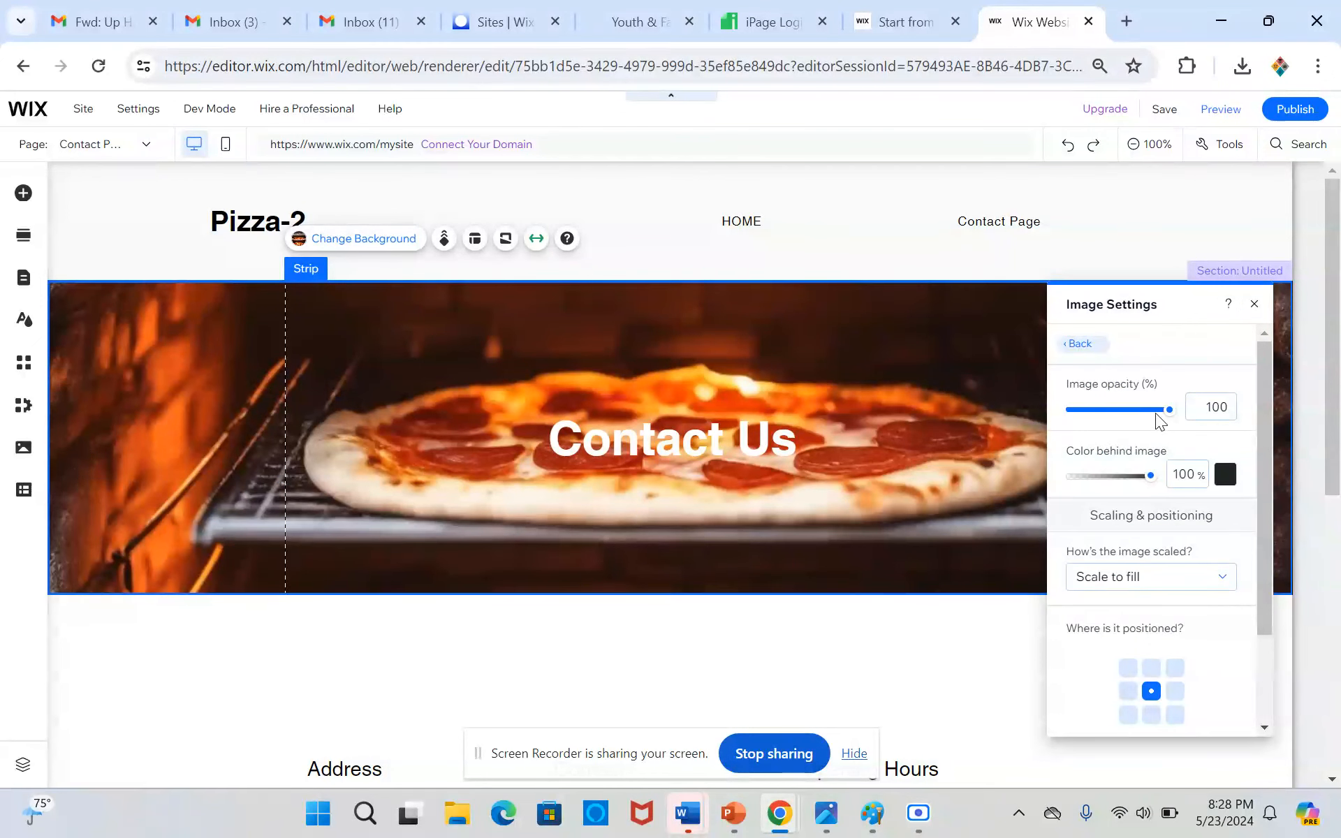
pyautogui.moveTo(1168, 412); pyautogui.dragTo(1115, 413)
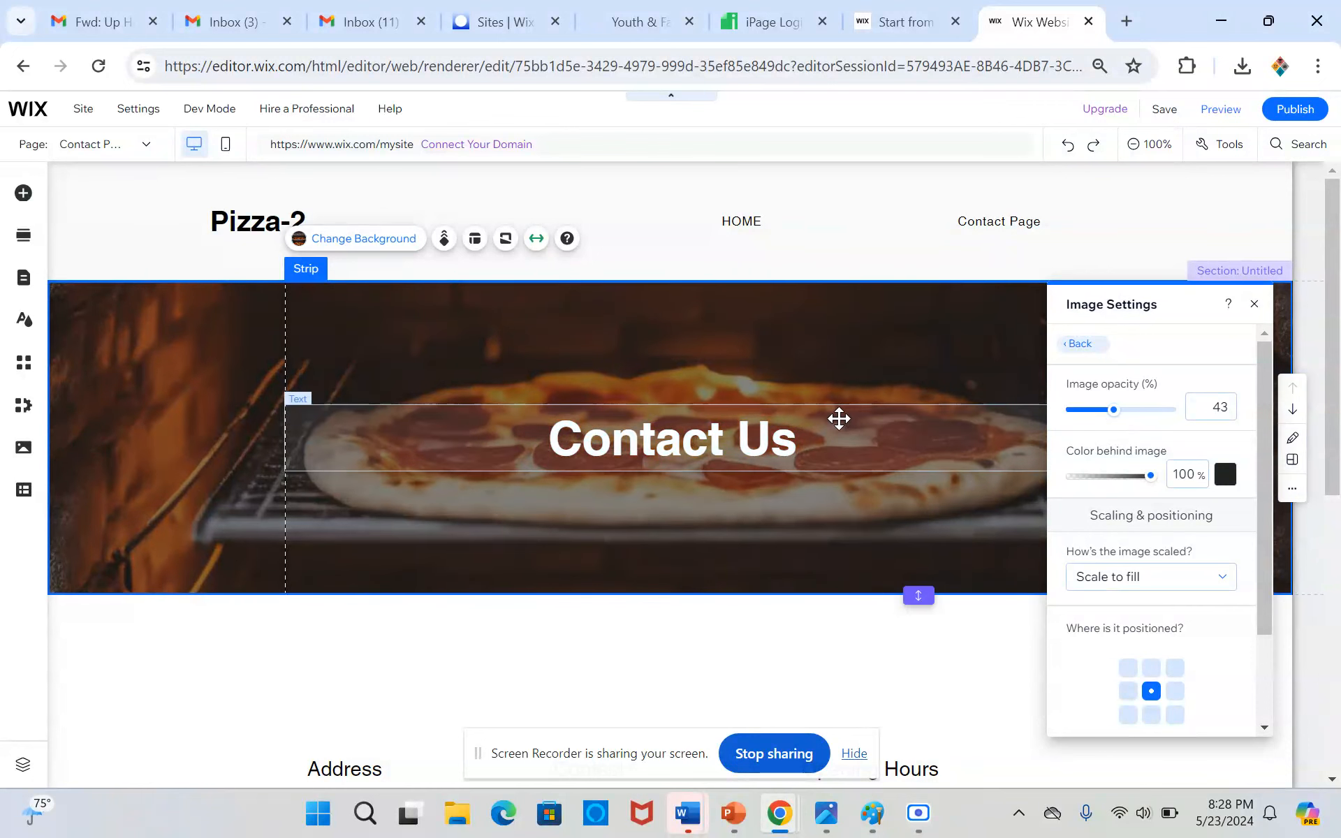
pyautogui.click(769, 648)
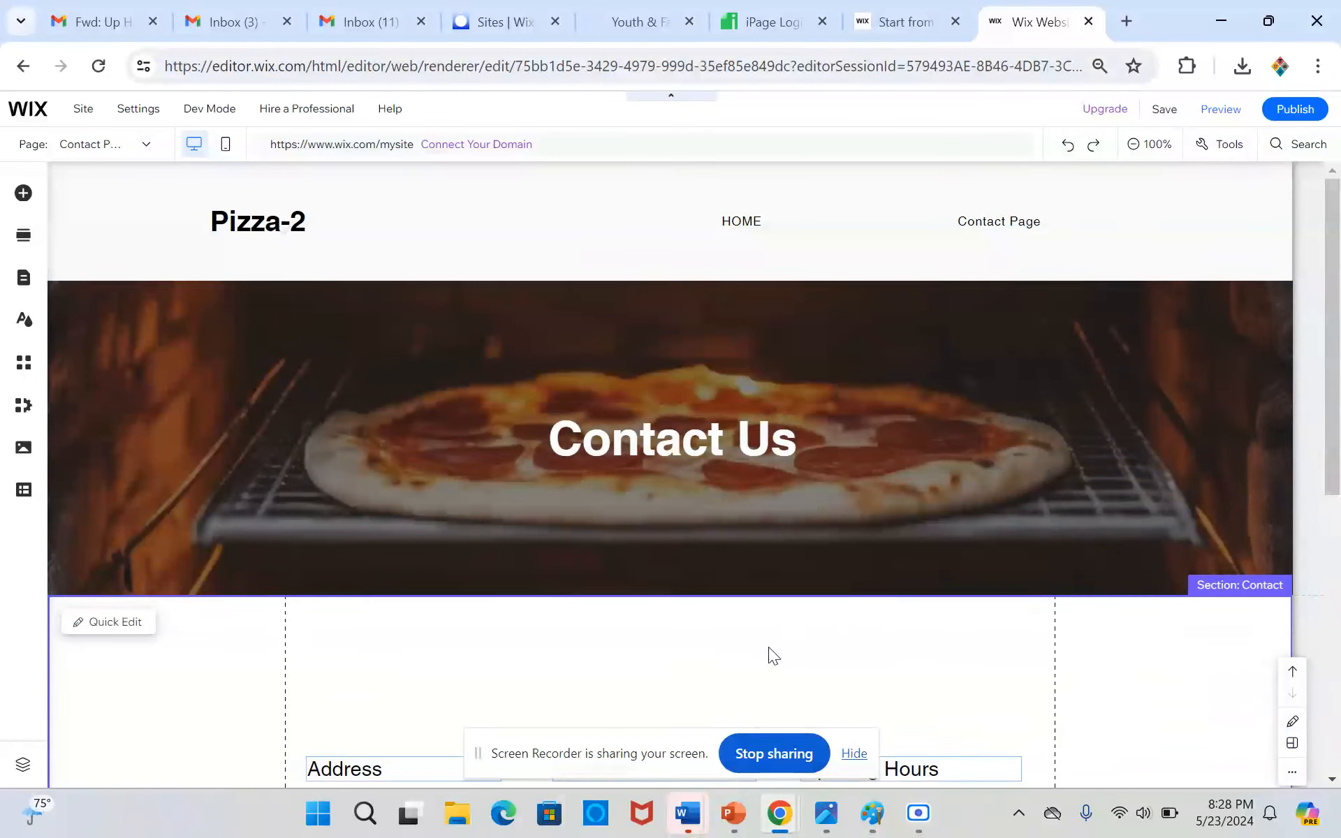
pyautogui.scroll(-7, 108, 624)
pyautogui.scroll(7, 107, 624)
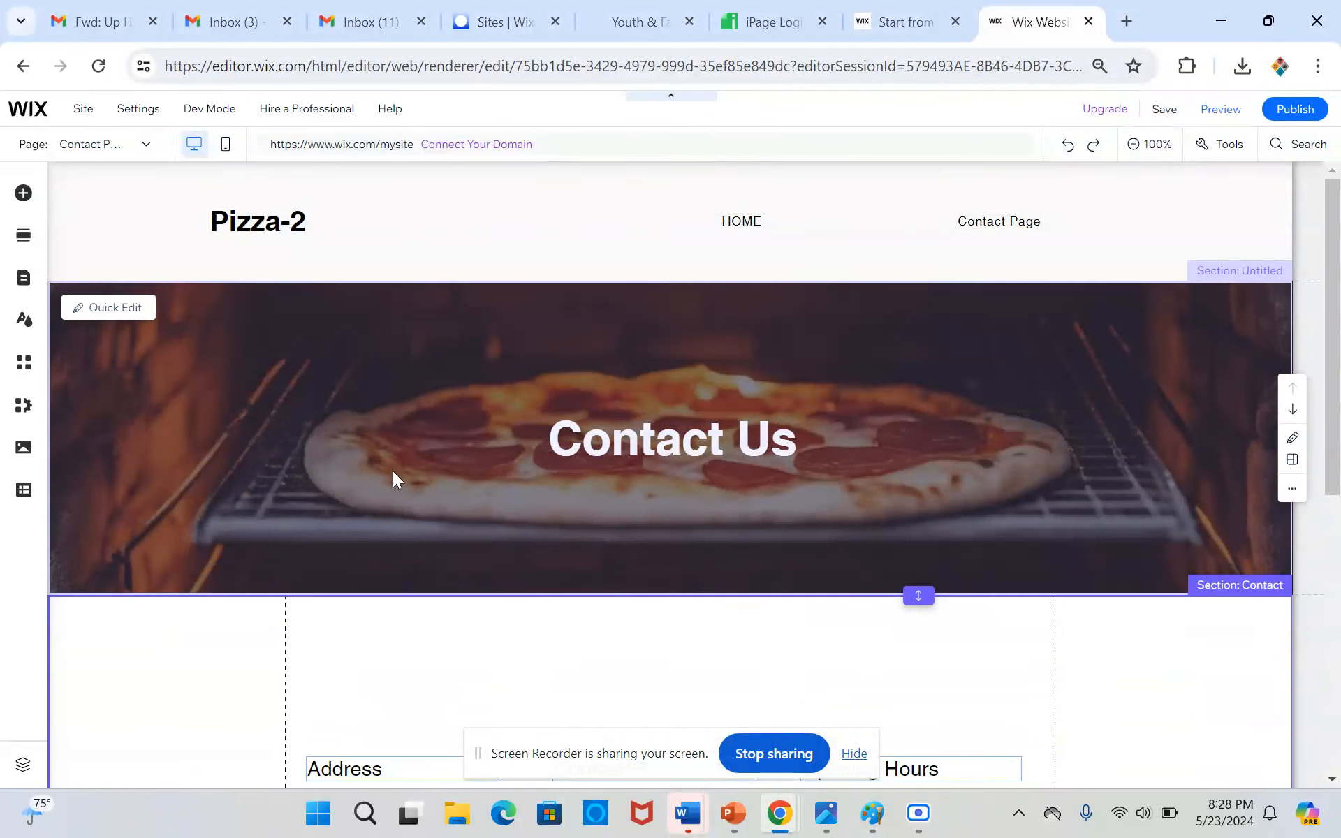
# Duplicate the Contact Page as a regular page and name the copy "Menu Page"
pyautogui.click(300, 330)
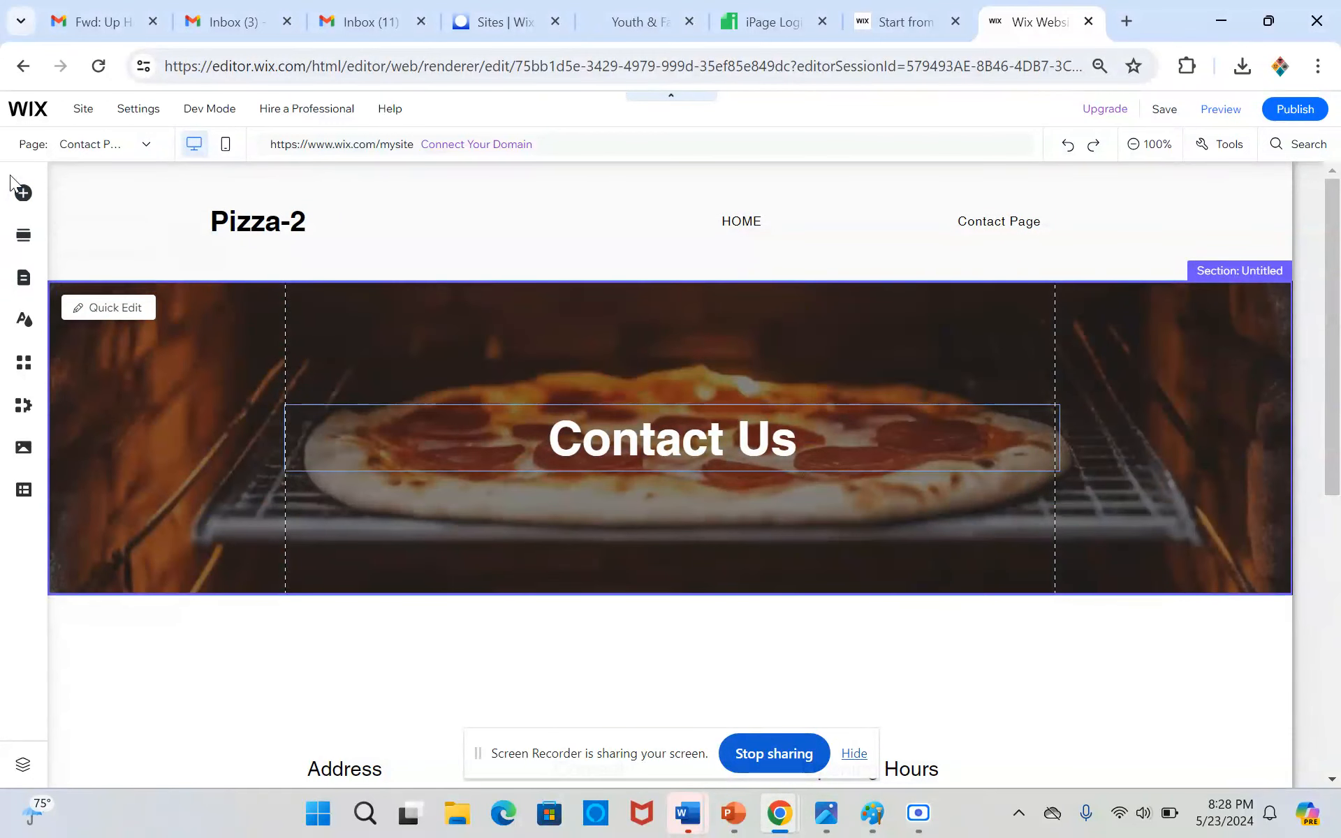
pyautogui.click(23, 282)
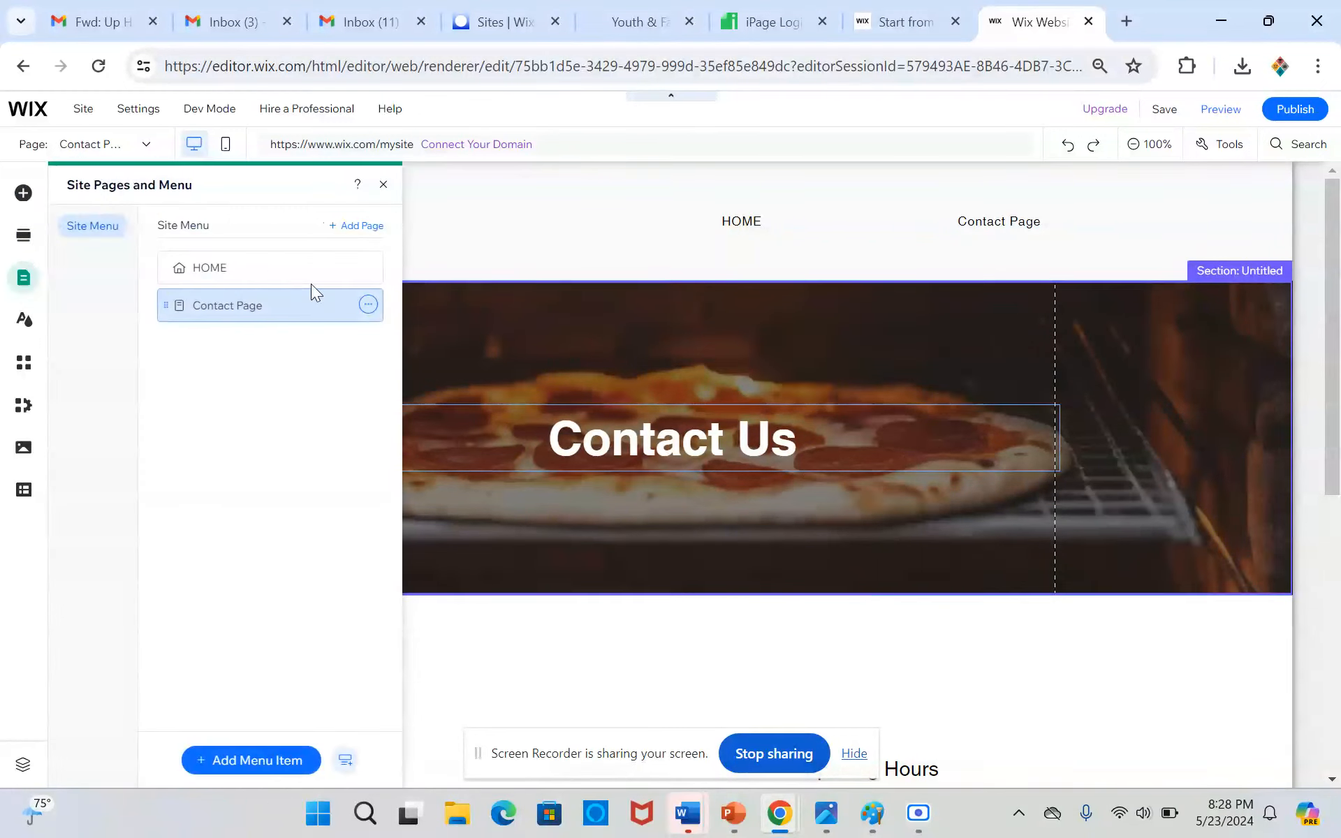
pyautogui.click(367, 306)
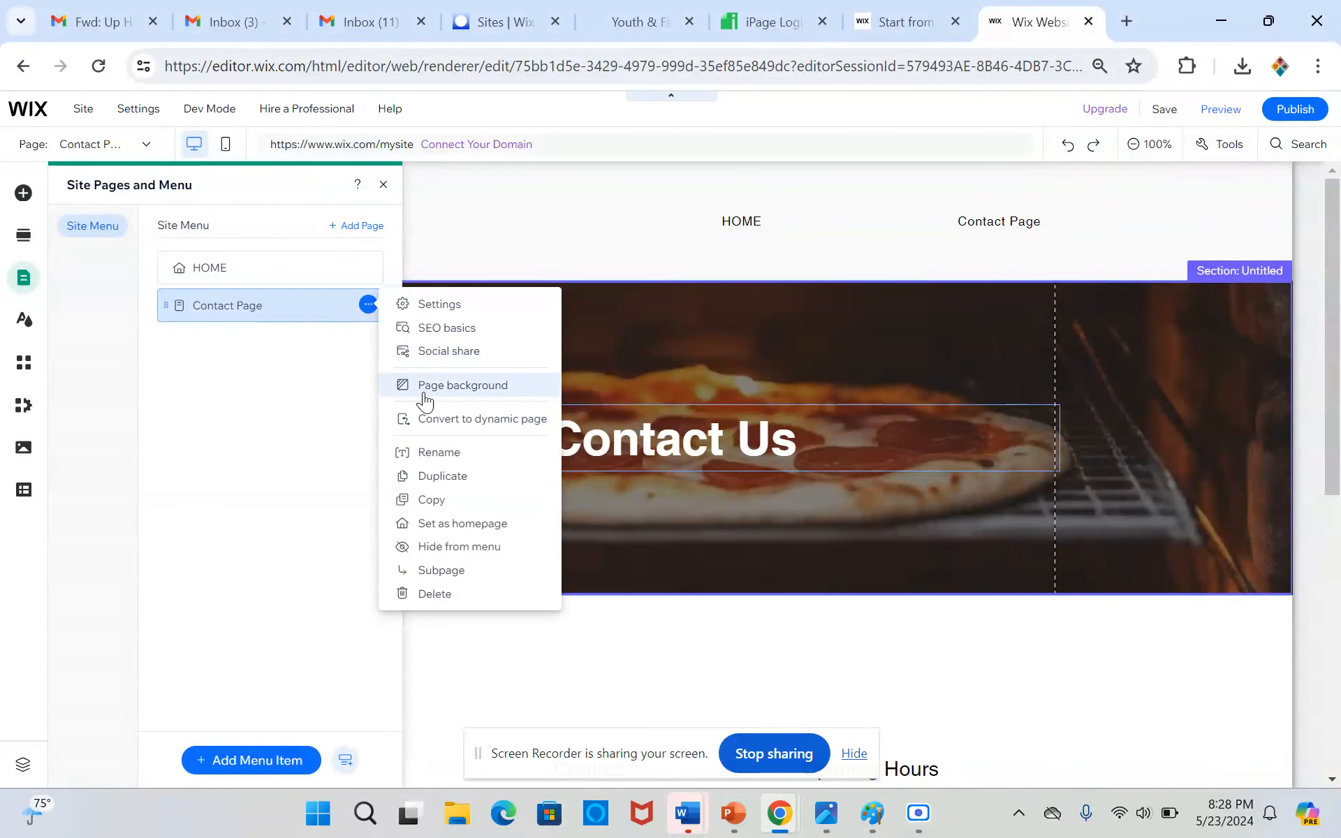
pyautogui.click(455, 477)
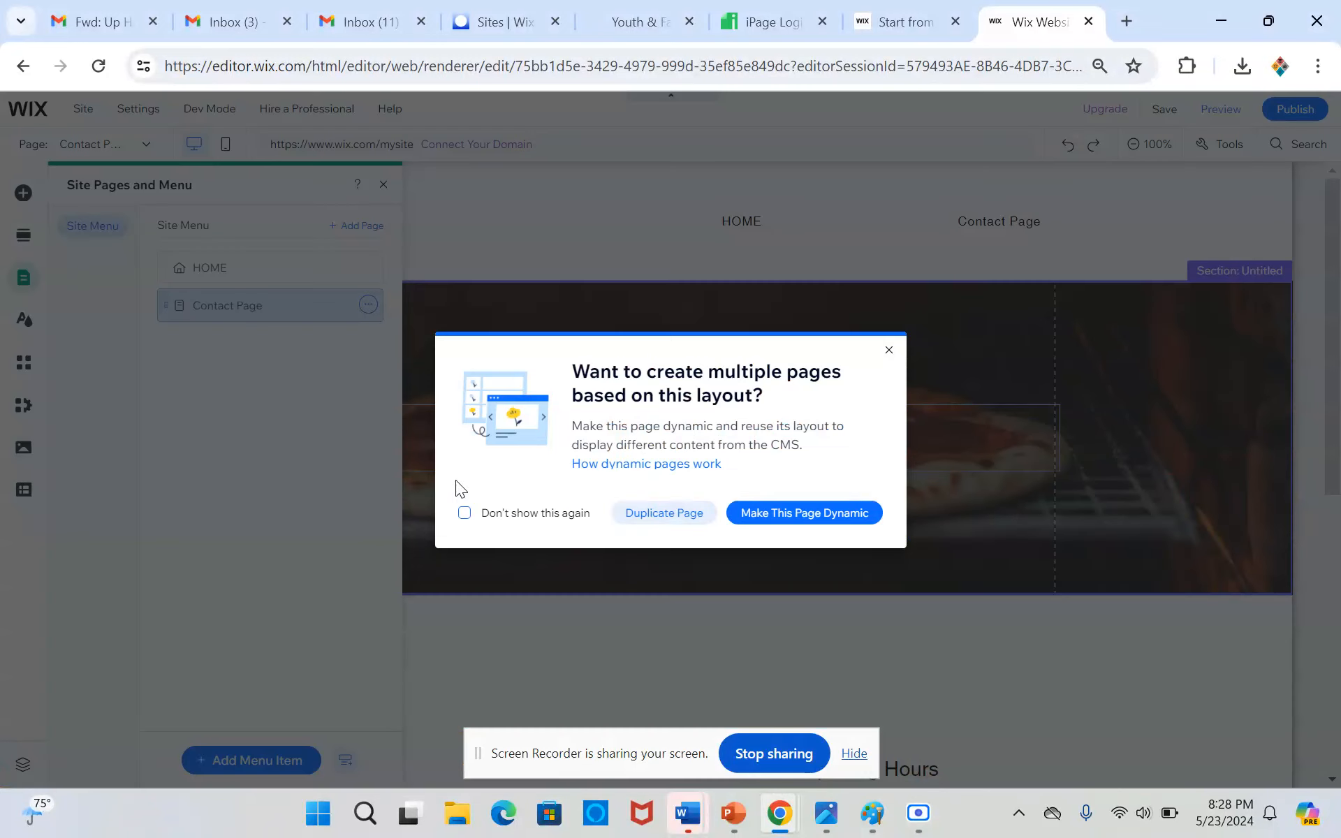
pyautogui.click(646, 510)
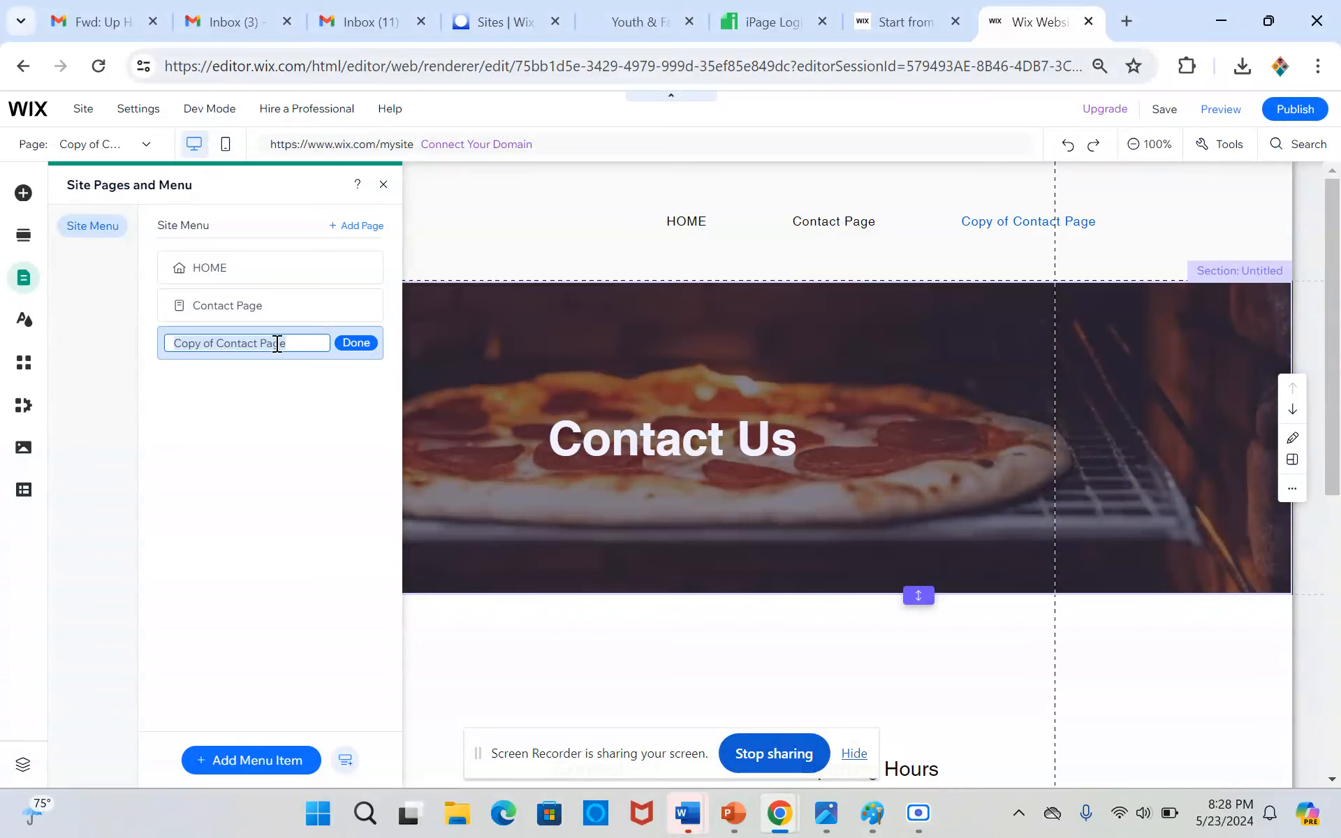
pyautogui.write('Menu')
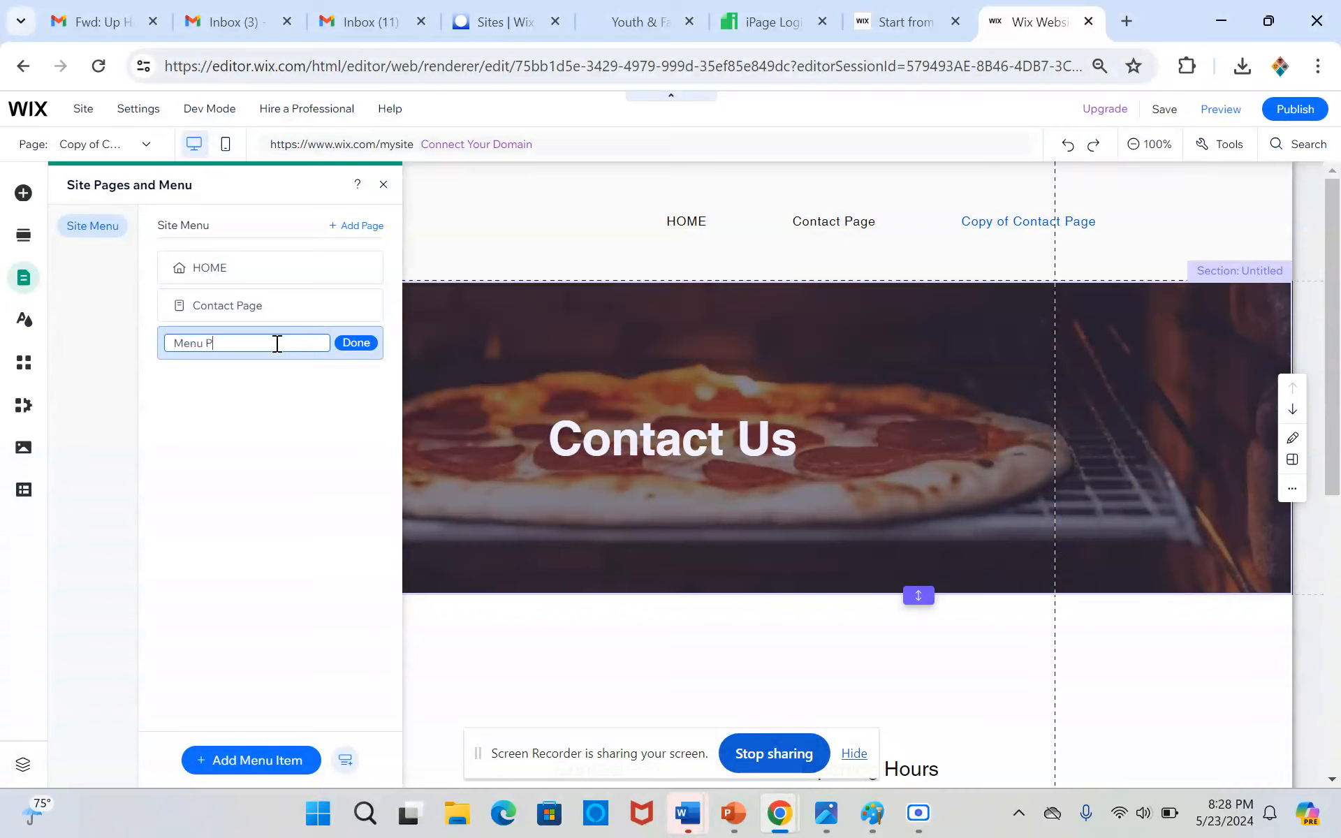
pyautogui.click(354, 345)
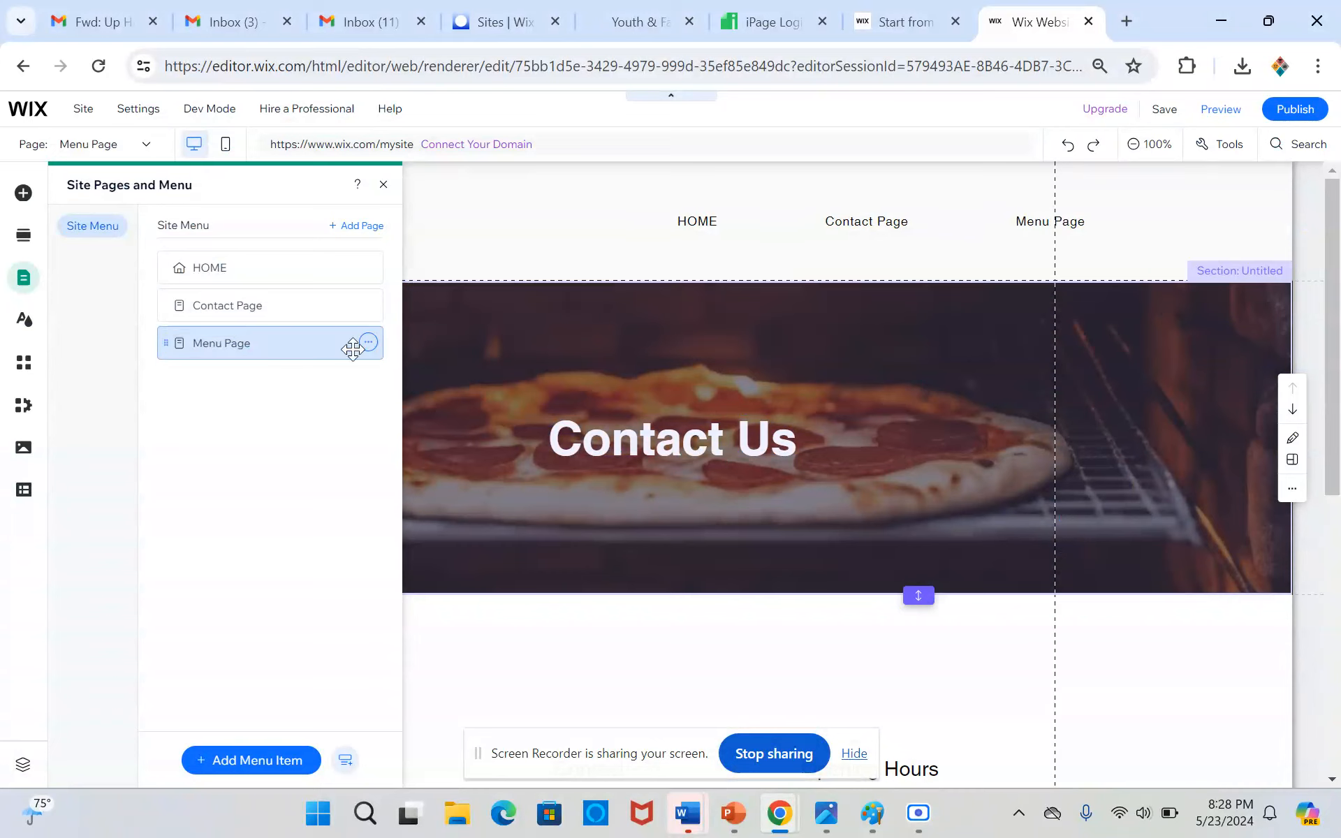
# Replace the "Contact Us" heading on the new page's pizza strip with "Menu Page"
pyautogui.click(524, 351)
pyautogui.click(522, 349)
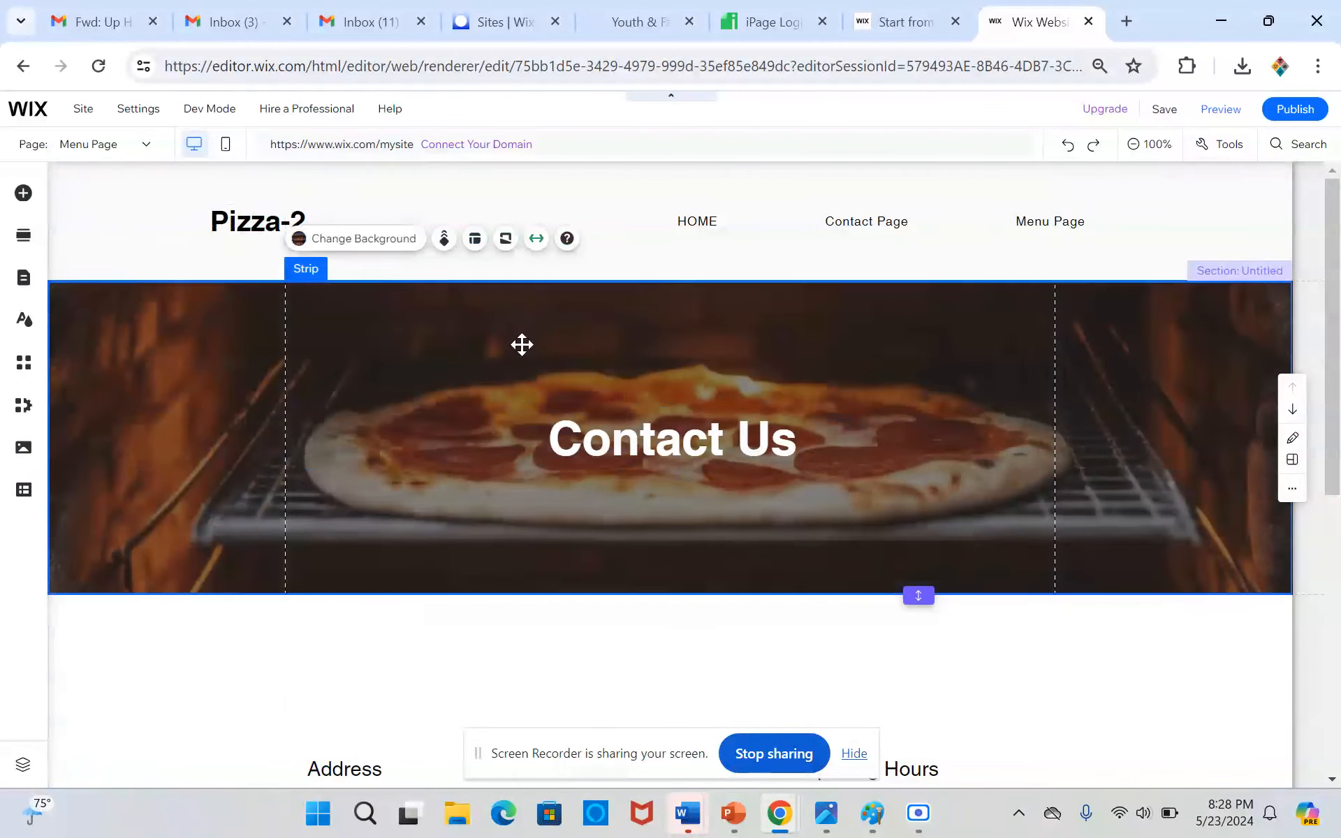
pyautogui.doubleClick(588, 416)
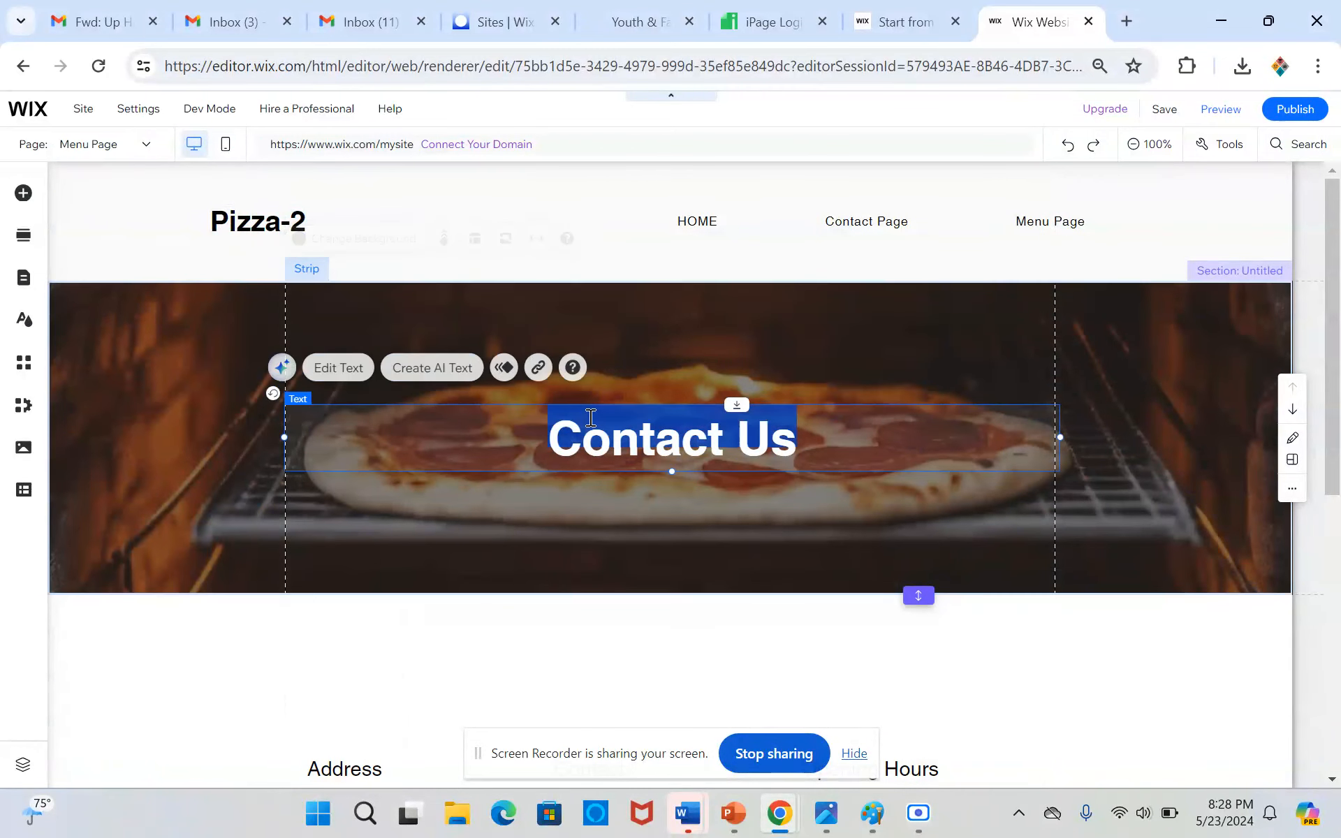
pyautogui.write('M')
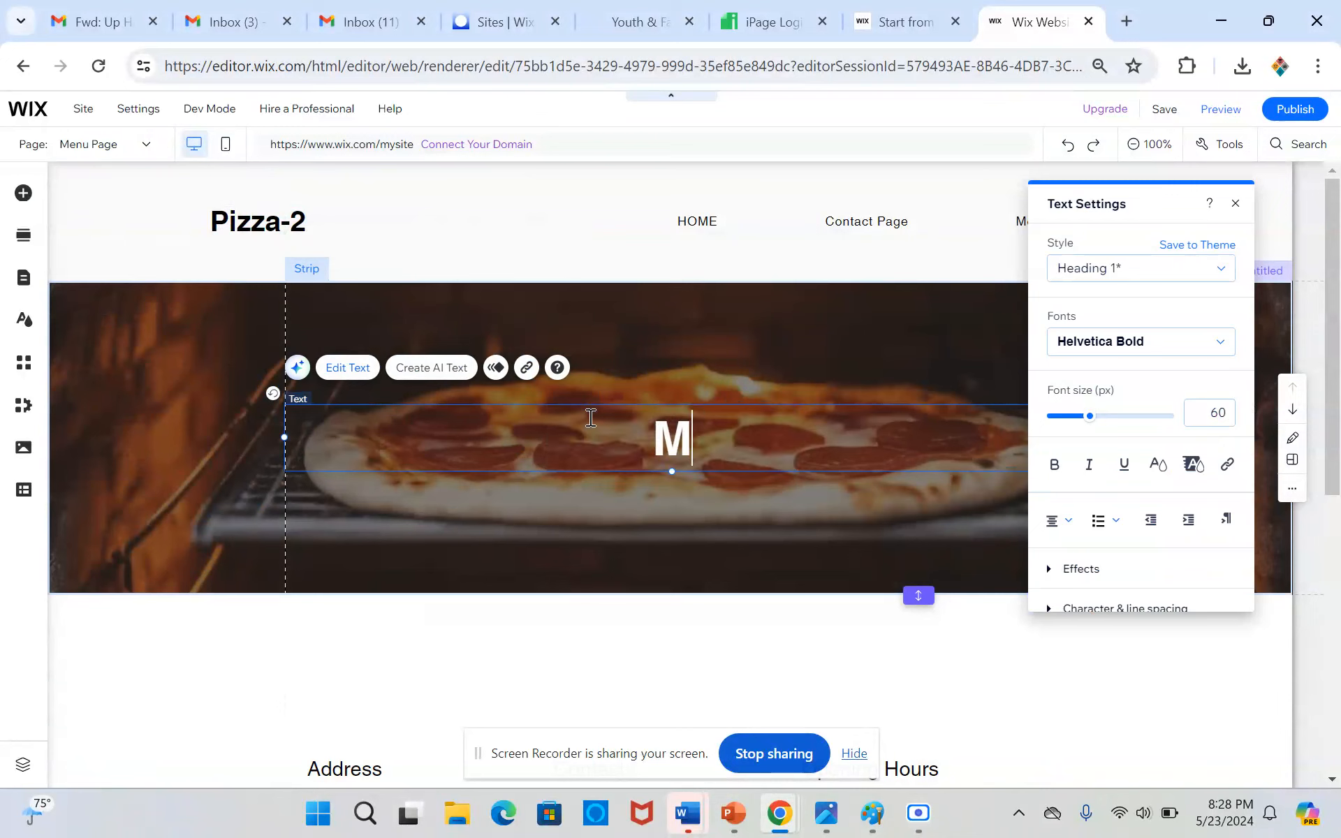
pyautogui.write('enu Page')
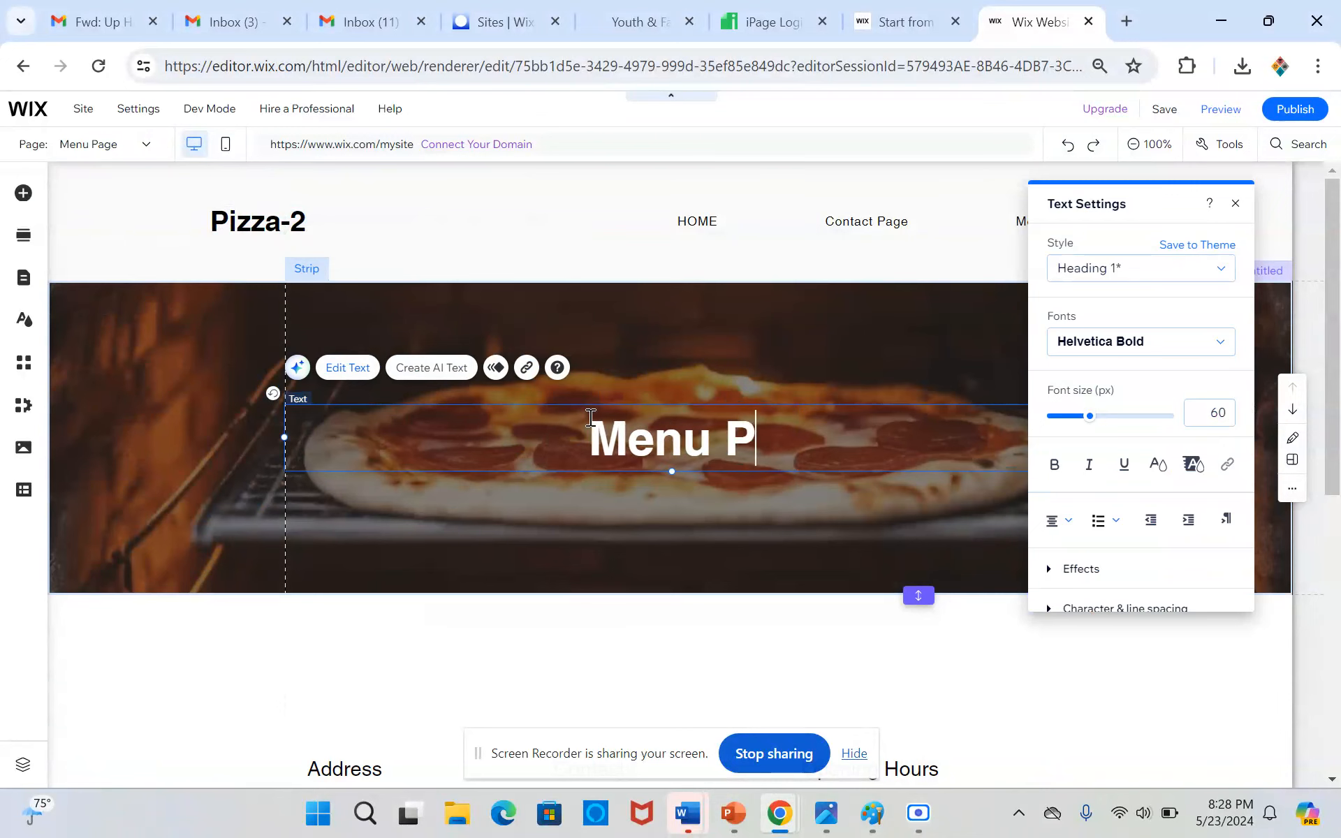
pyautogui.click(559, 564)
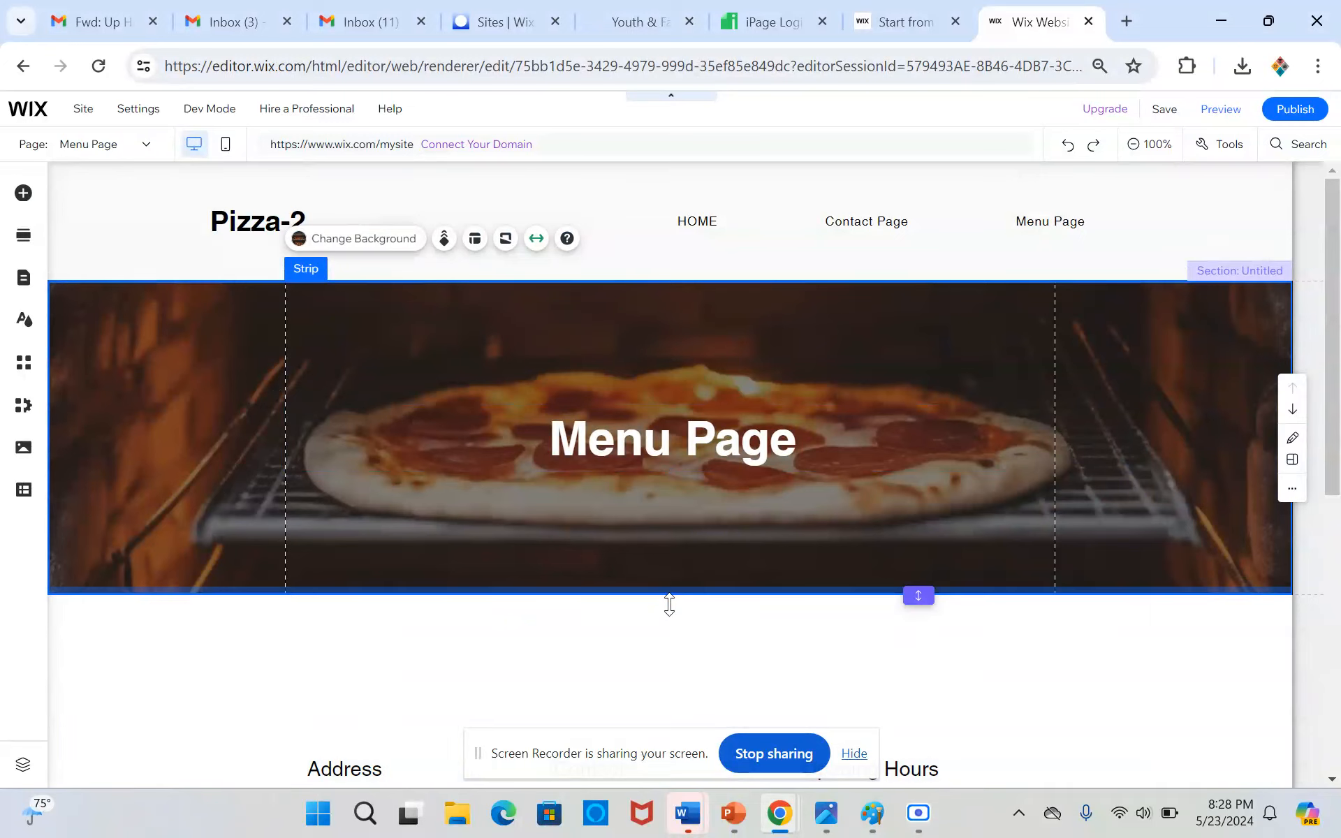
# Add the designed List section with a title, description and six round item images between the pizza strip and the contact details
pyautogui.click(676, 608)
pyautogui.click(672, 597)
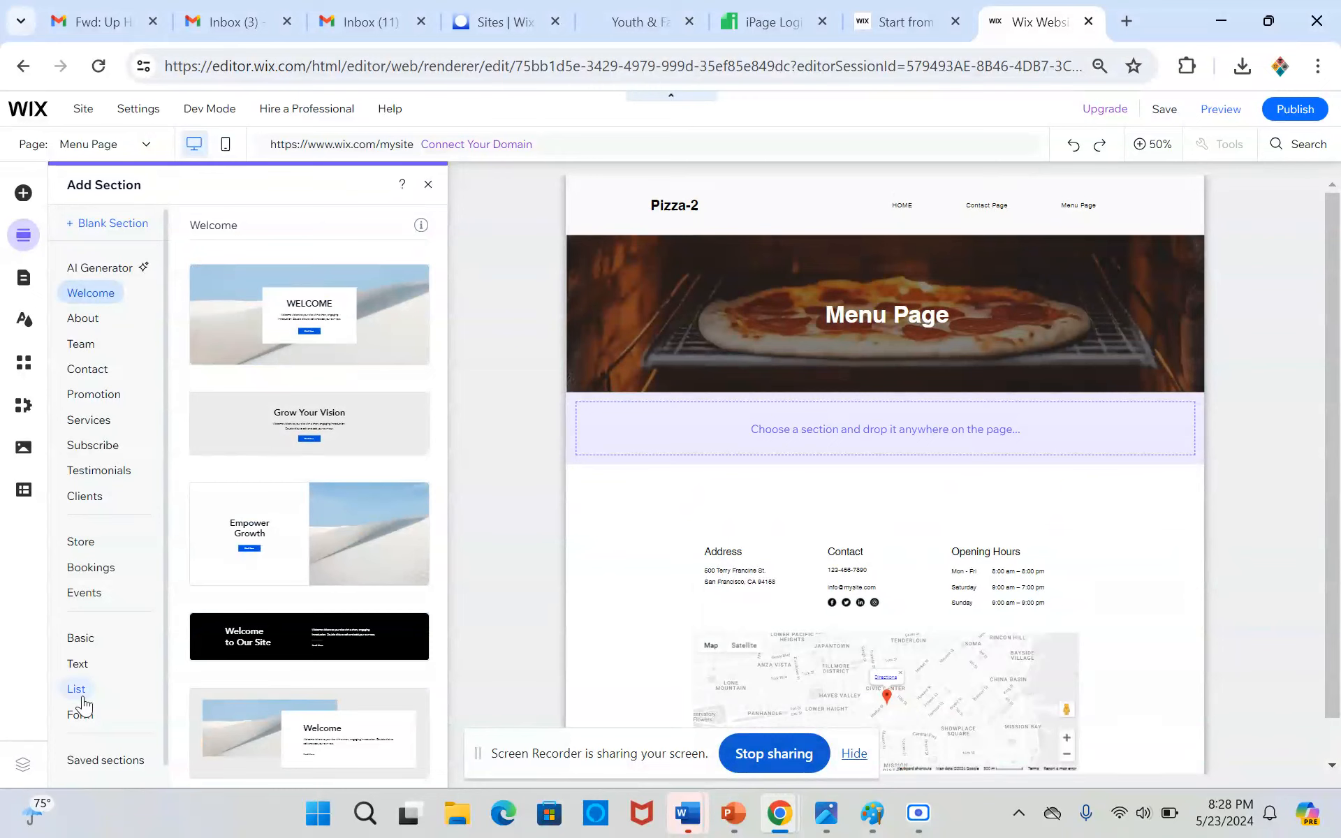
pyautogui.click(78, 691)
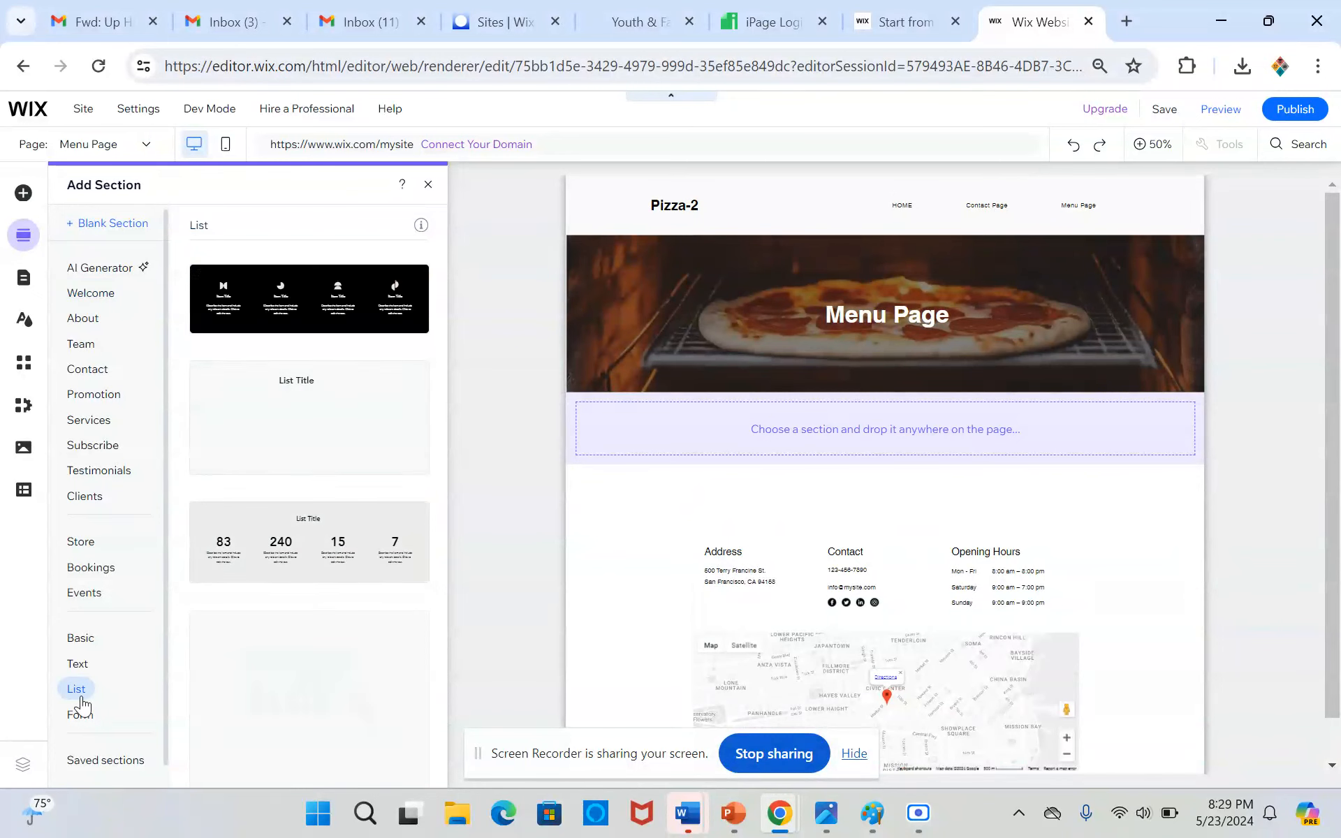
pyautogui.scroll(-4, 239, 562)
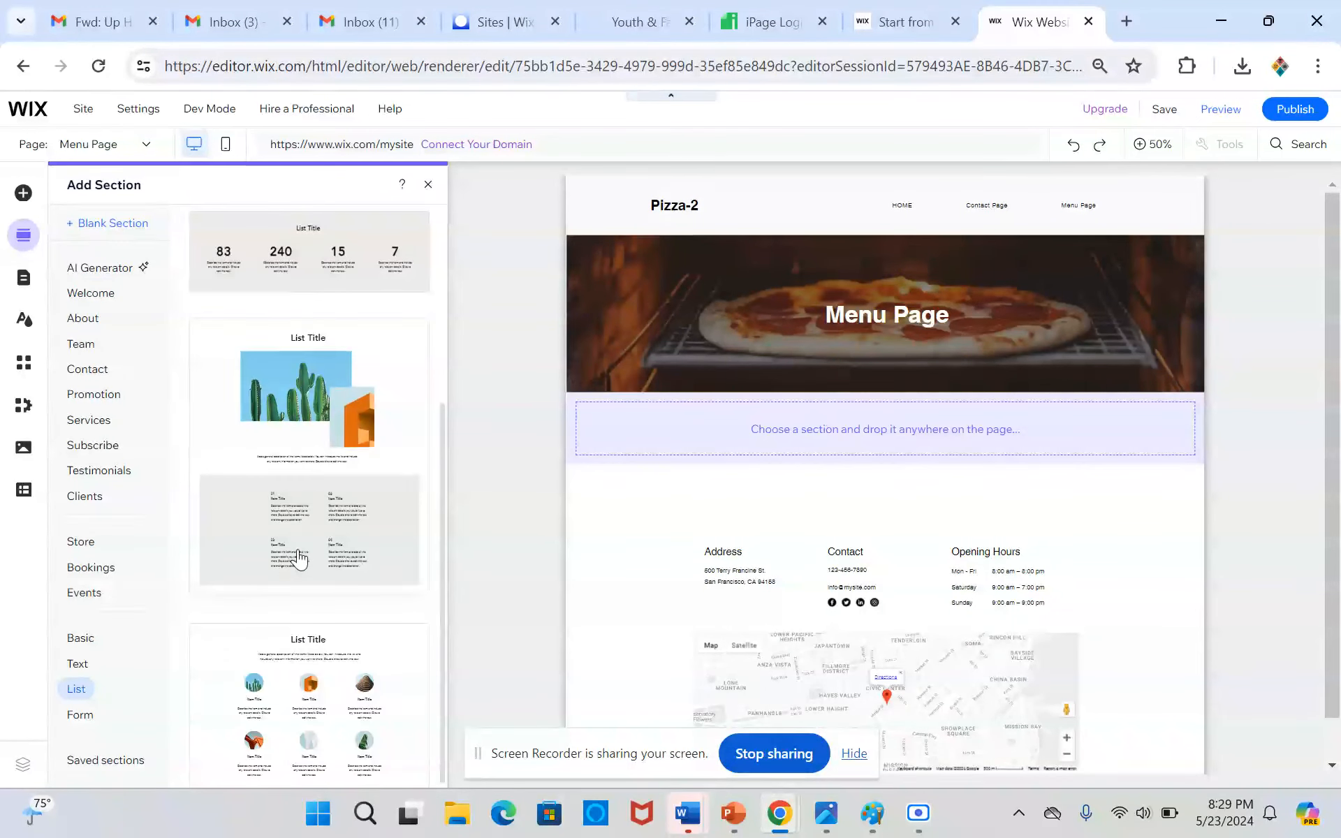
pyautogui.click(279, 640)
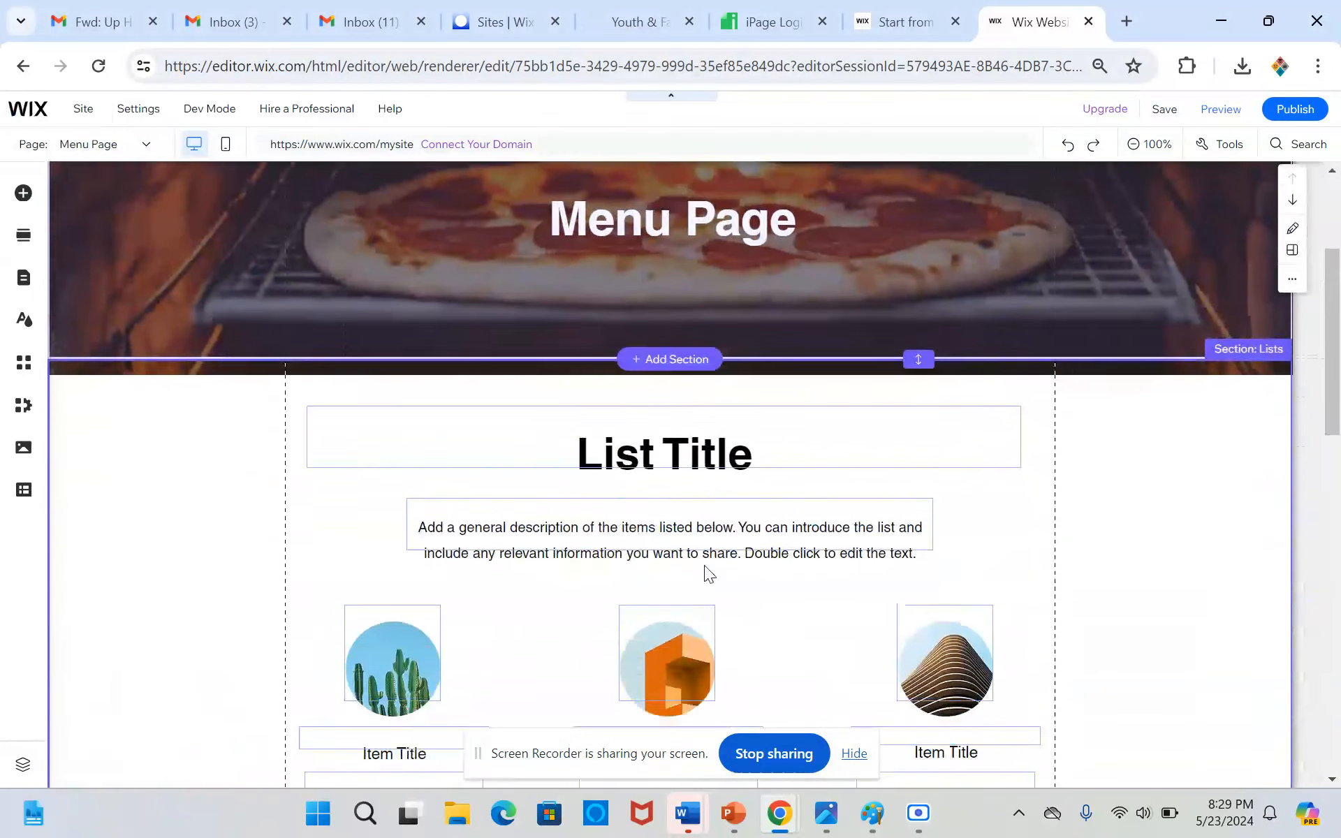
pyautogui.scroll(-8, 704, 564)
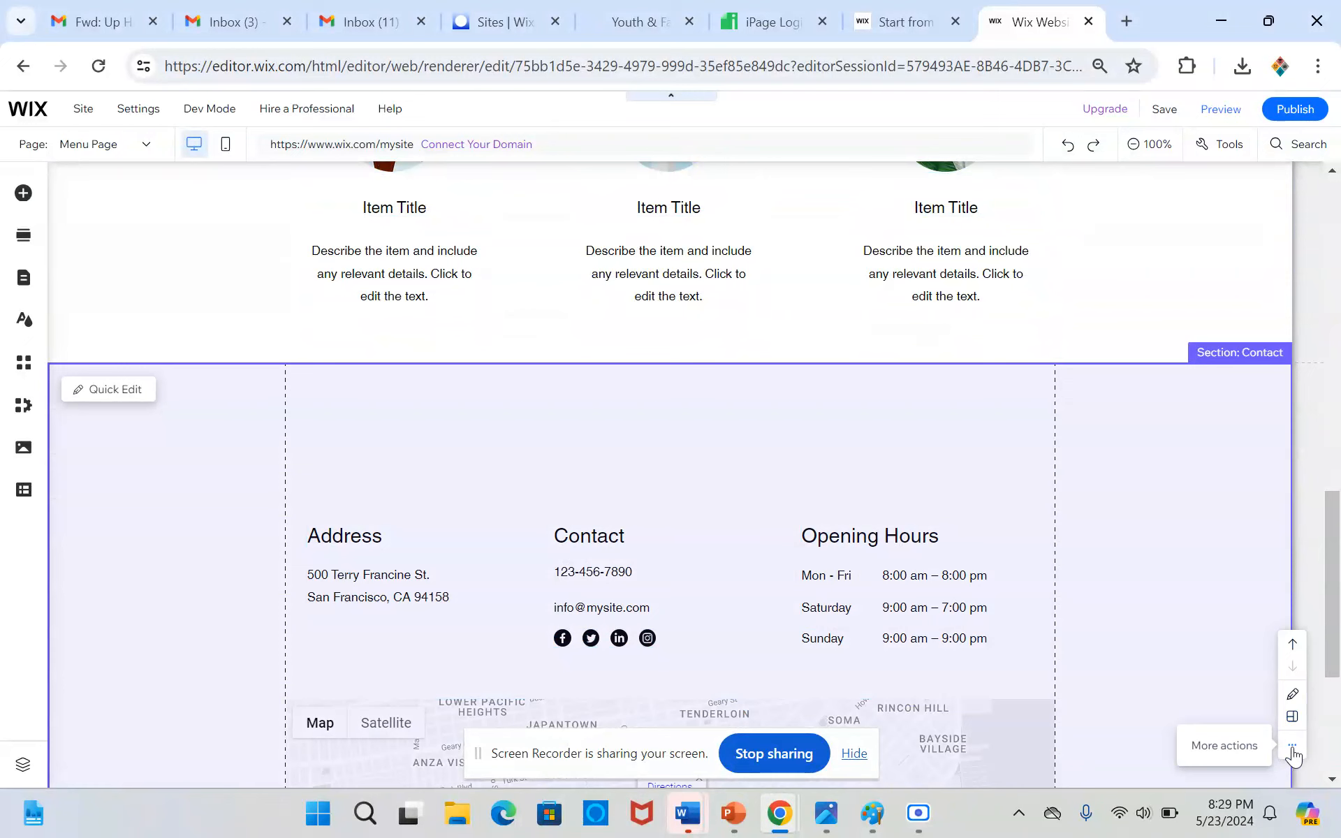
# Delete the copied contact section with the address, opening hours and map from the Menu Page
pyautogui.click(1293, 747)
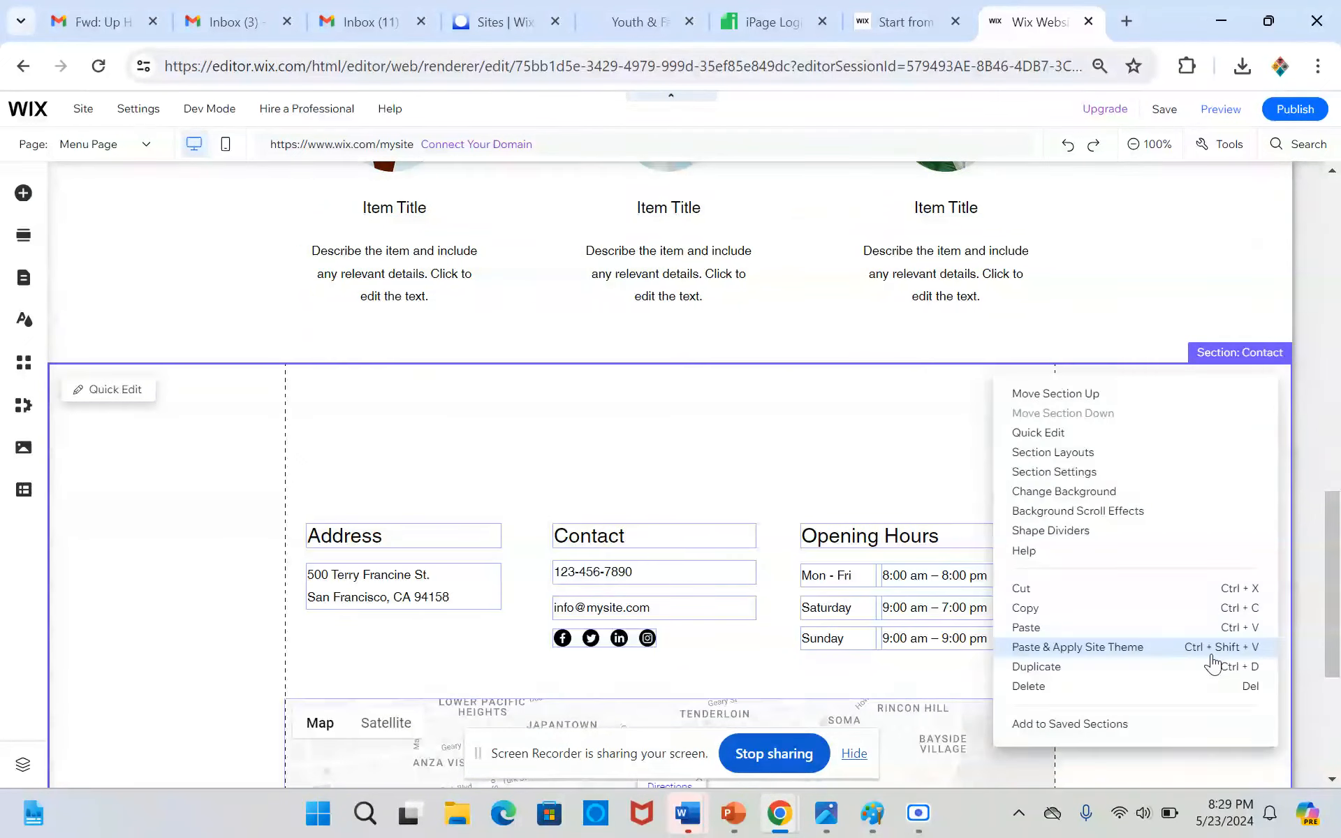
pyautogui.click(1083, 687)
pyautogui.scroll(15, 912, 432)
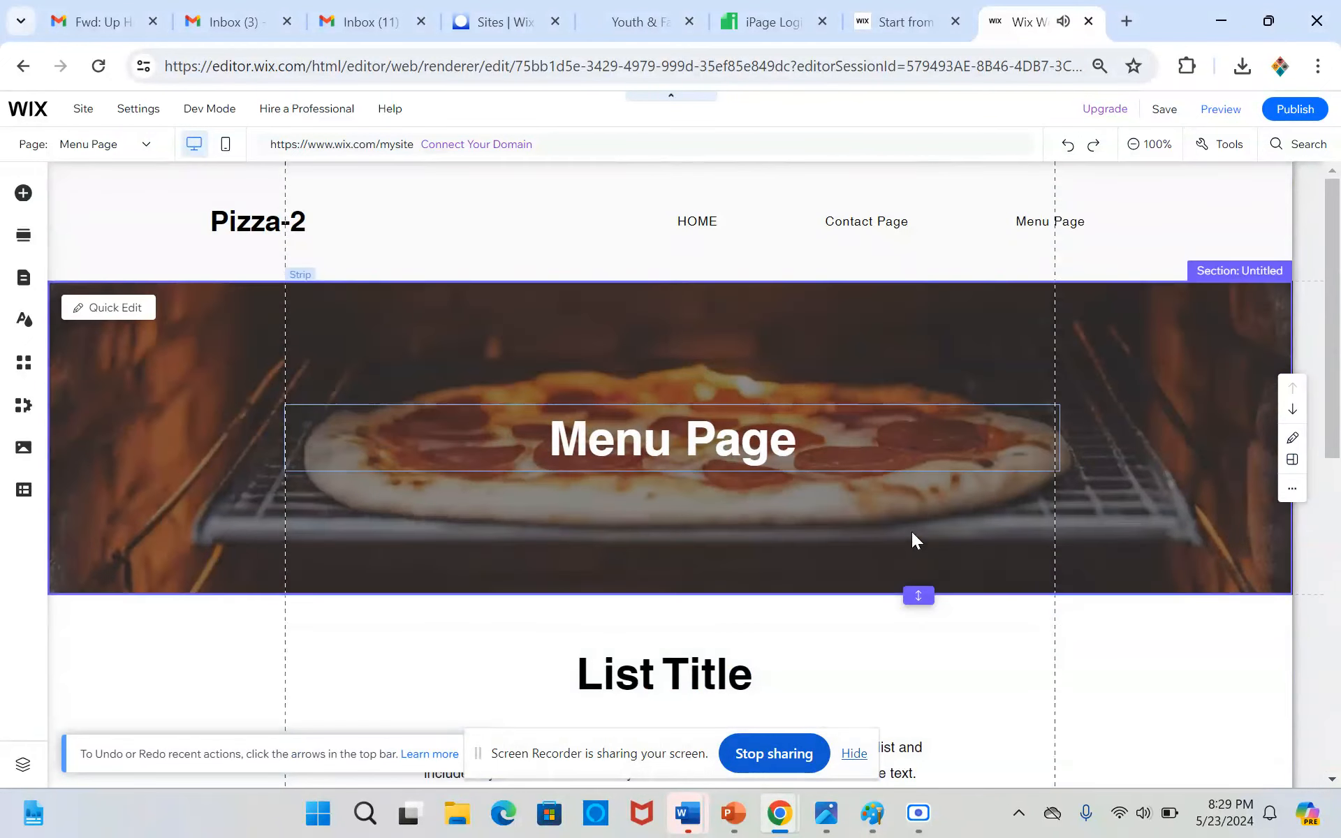
pyautogui.scroll(-10, 913, 539)
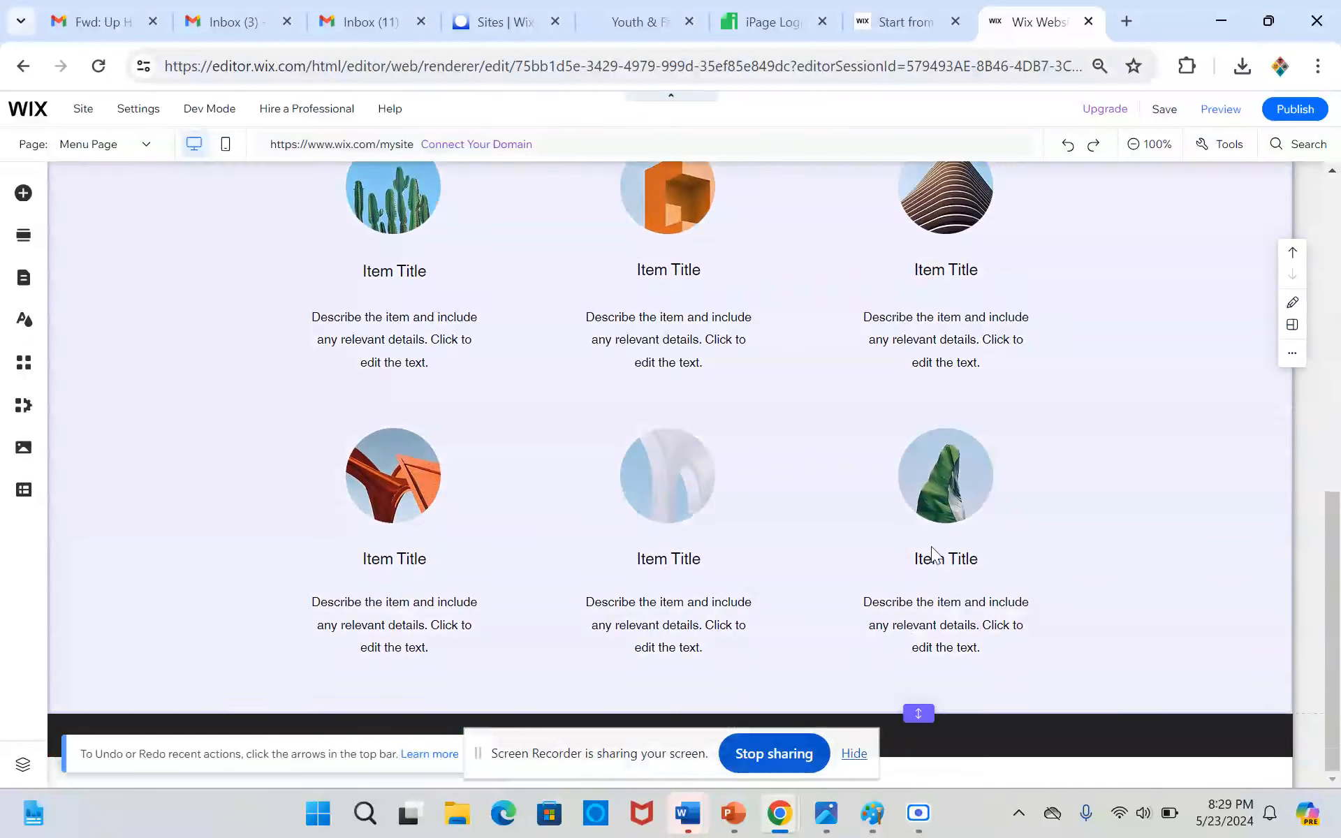
pyautogui.scroll(10, 933, 547)
pyautogui.click(741, 500)
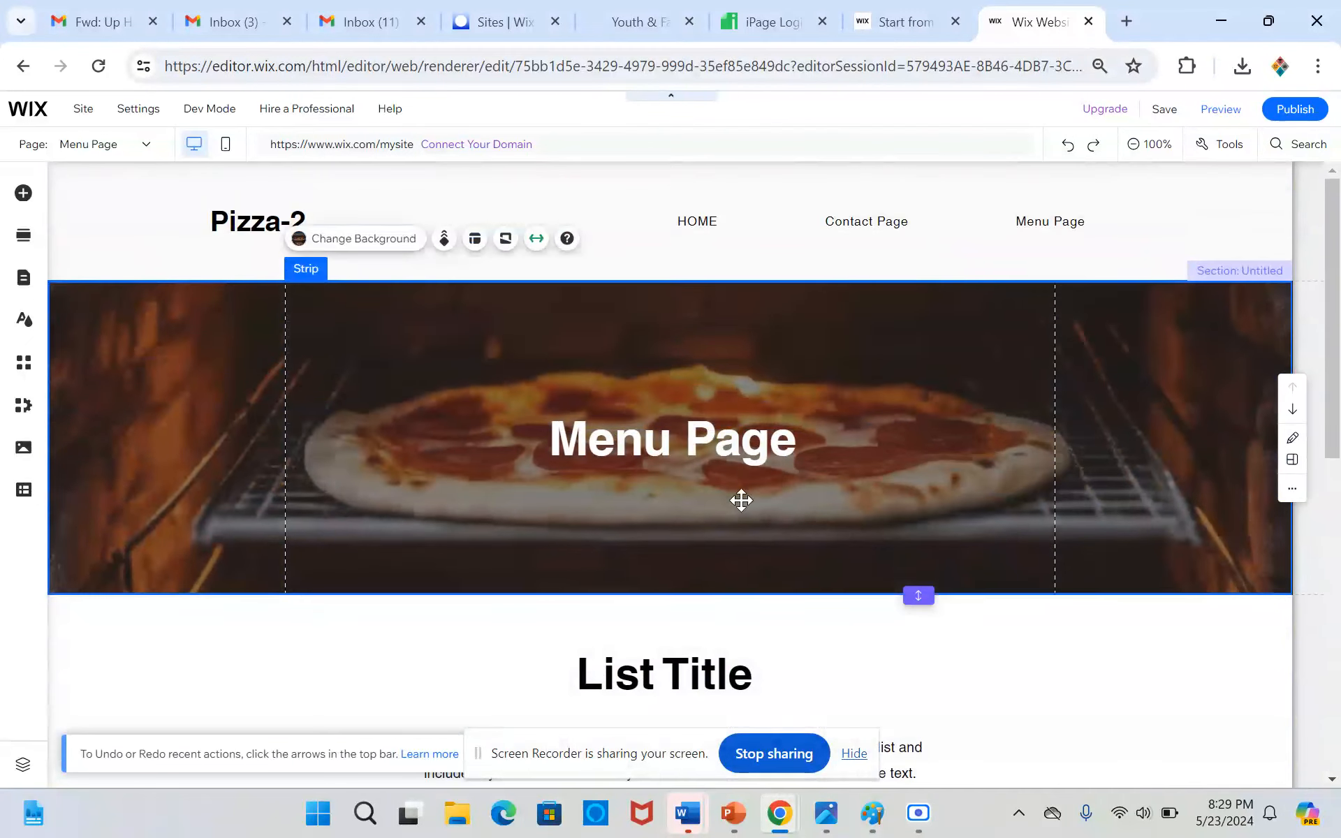
pyautogui.scroll(-6, 741, 500)
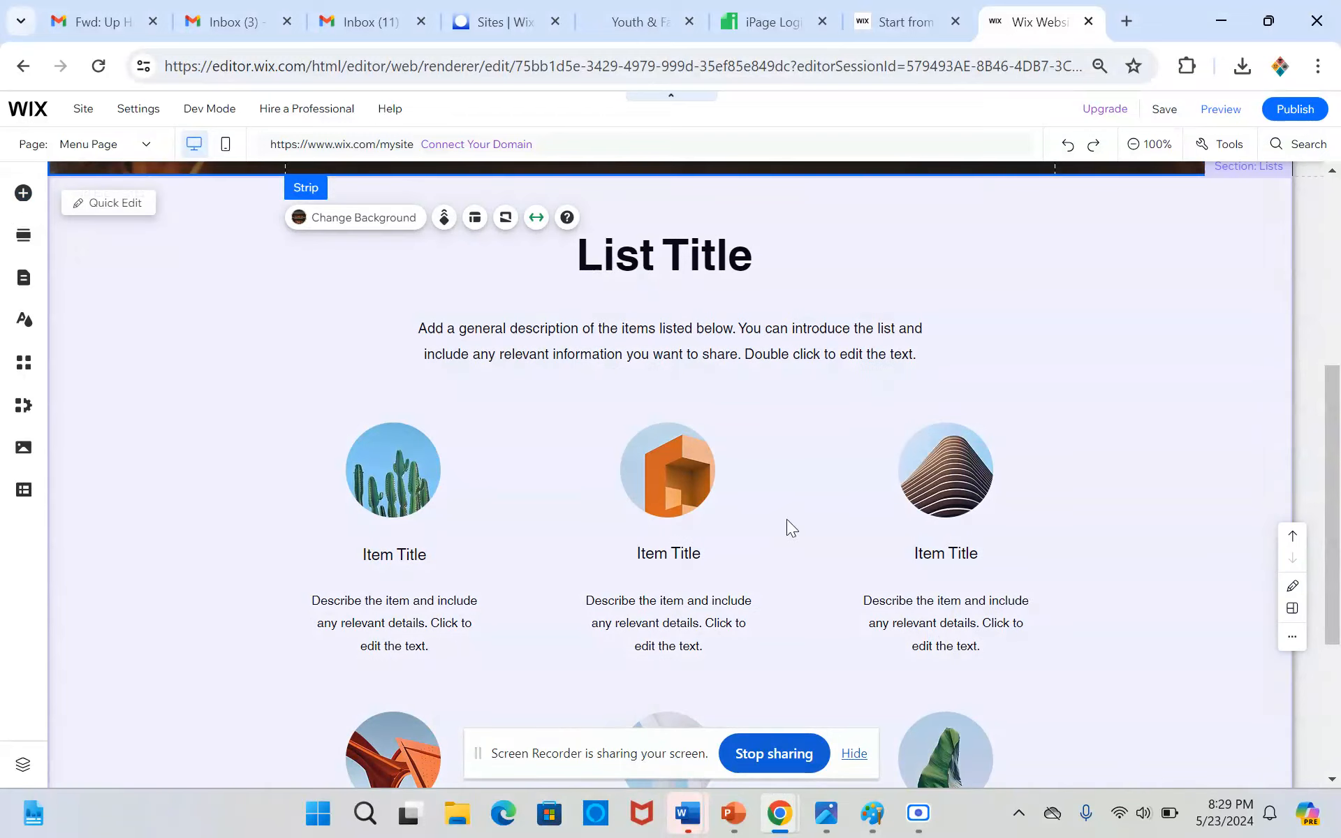
# Replace the "List Title" heading of the list section with "Our Dinner Menu"
pyautogui.click(787, 520)
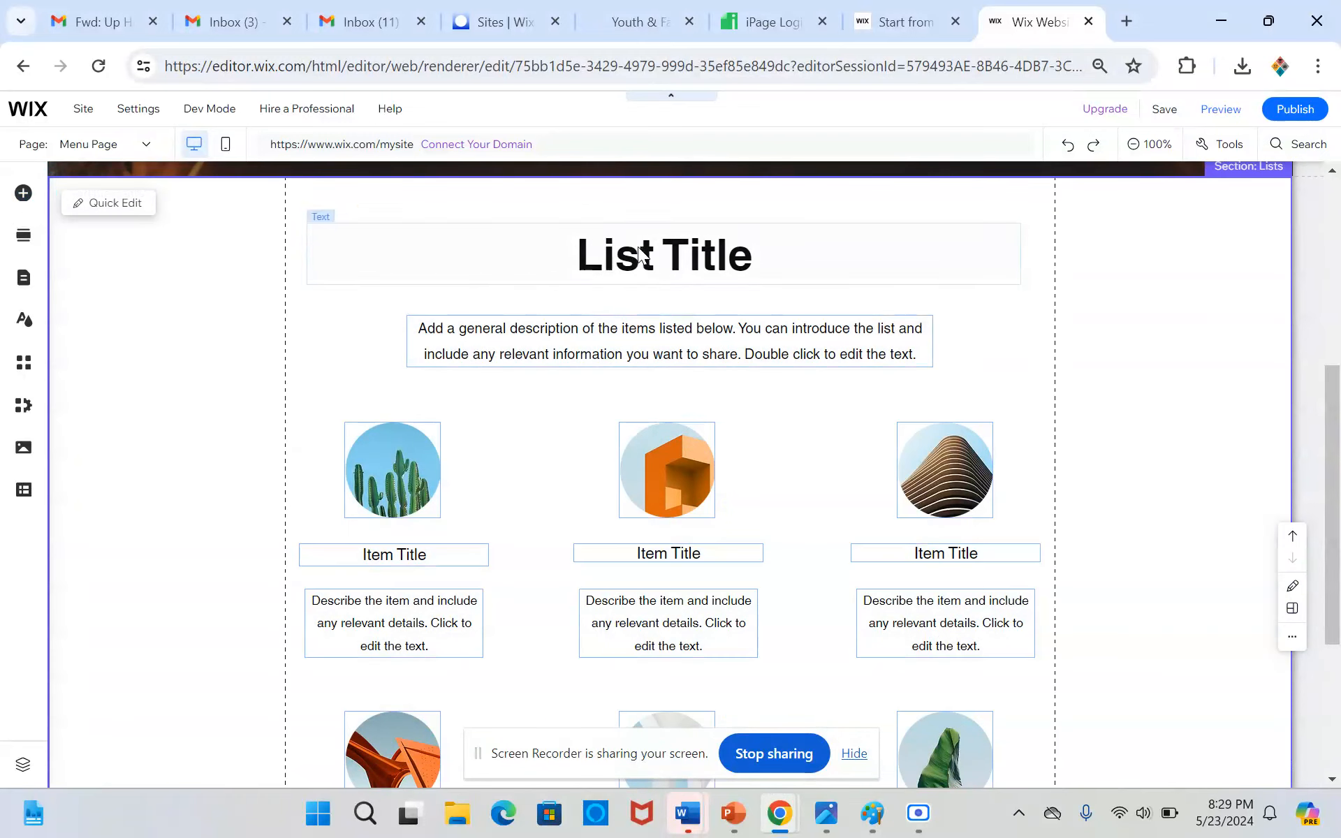
pyautogui.click(405, 559)
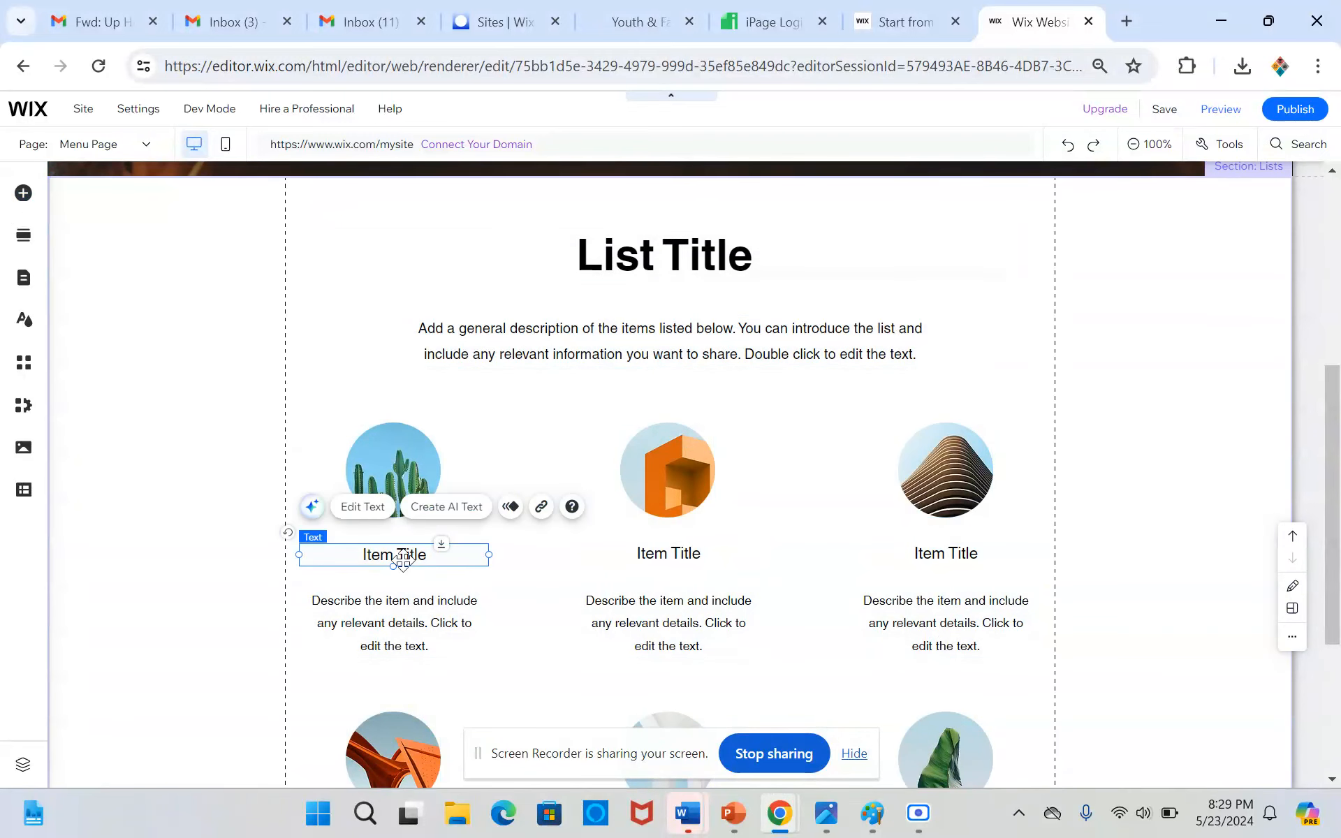
pyautogui.doubleClick(403, 559)
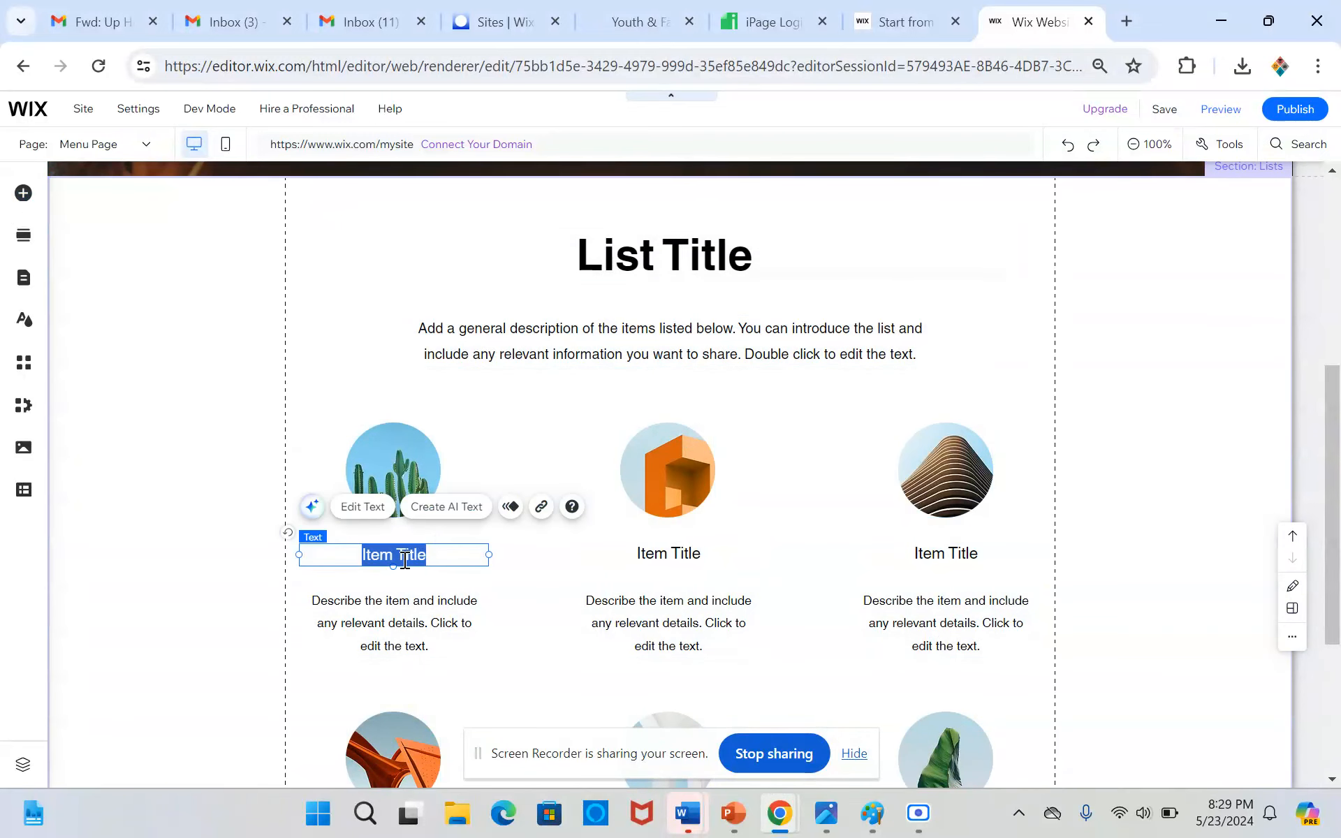
pyautogui.click(514, 347)
pyautogui.click(638, 231)
pyautogui.doubleClick(639, 232)
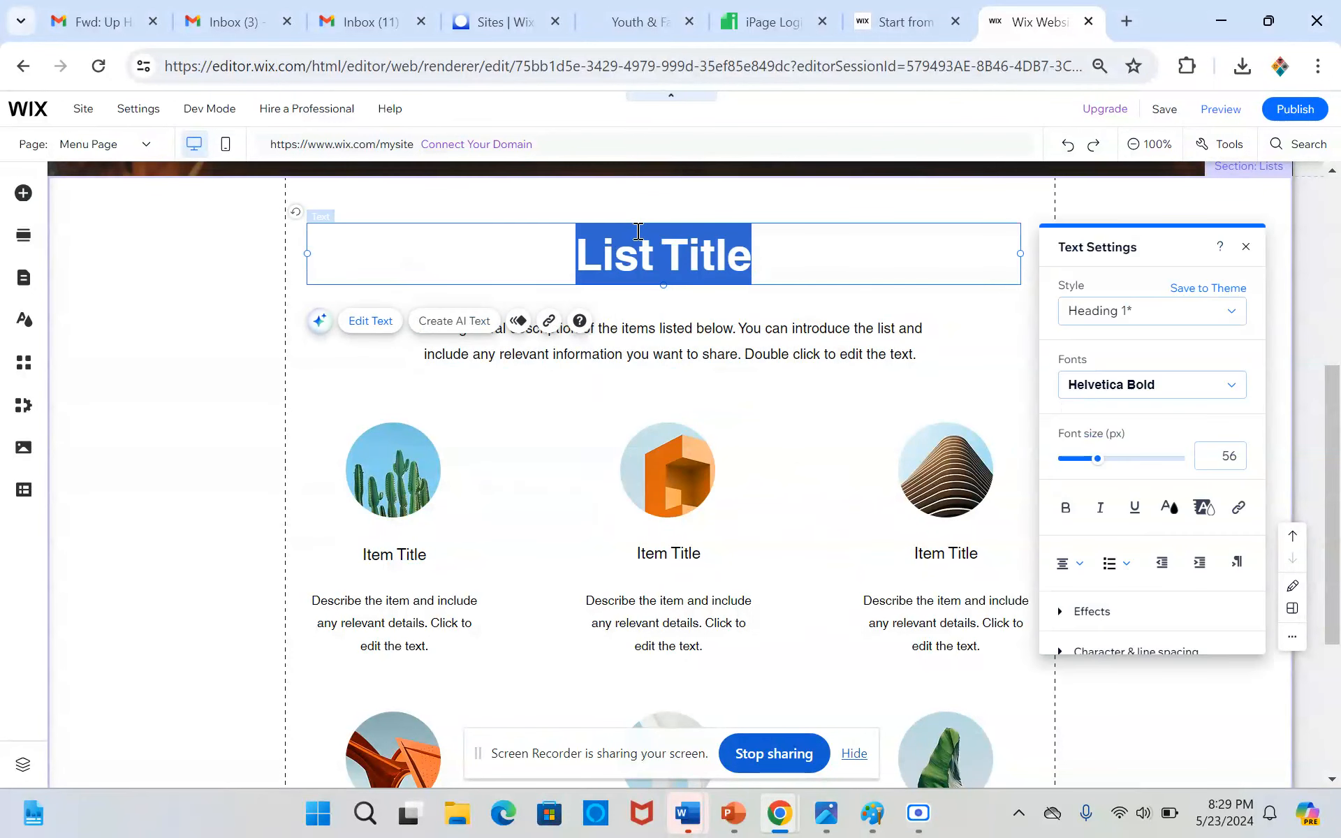
pyautogui.write('Our ')
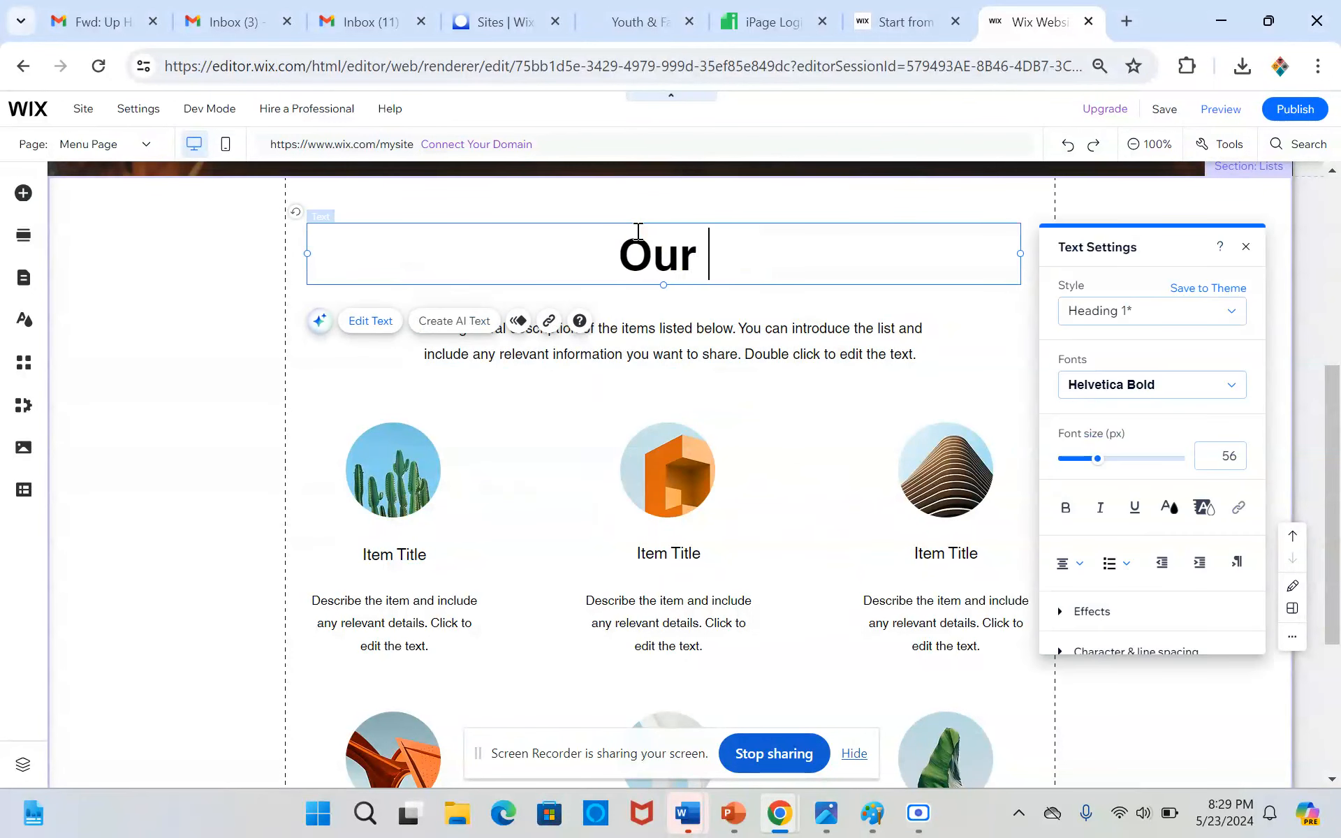
pyautogui.write('Dinn')
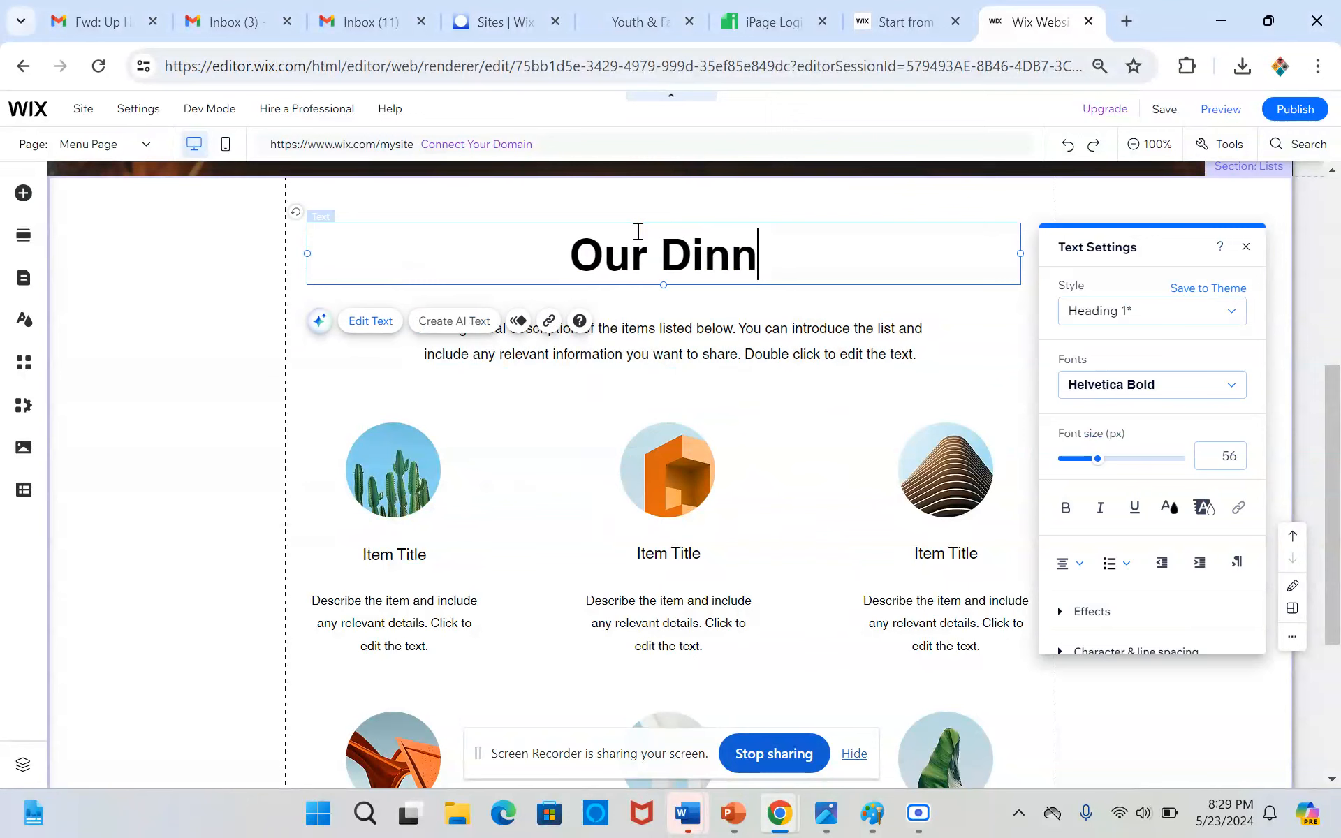
pyautogui.write('er Menu')
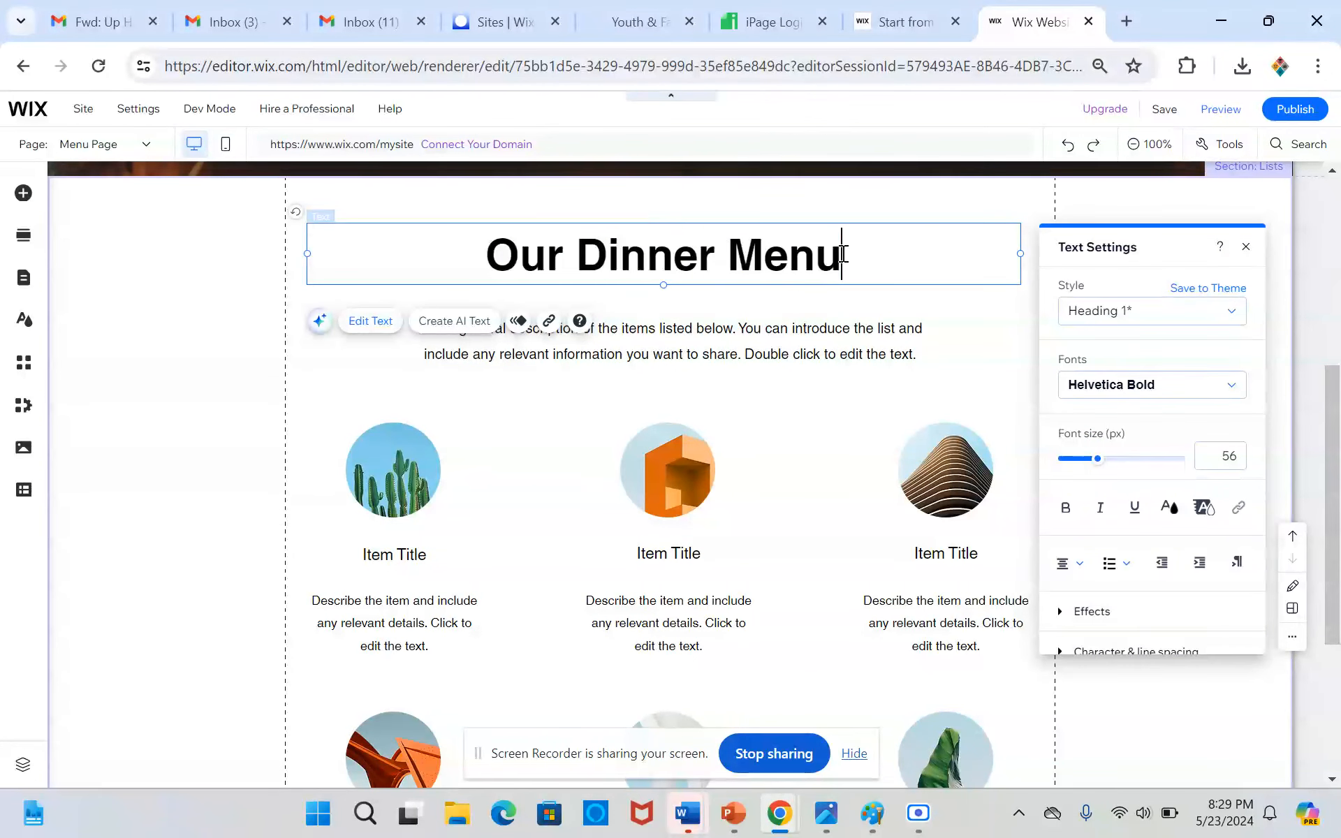
# Set the font size of the "Our Dinner Menu" heading to 36 px
pyautogui.hotkey('ctrl', 'a')
pyautogui.moveTo(1087, 465); pyautogui.dragTo(1073, 465)
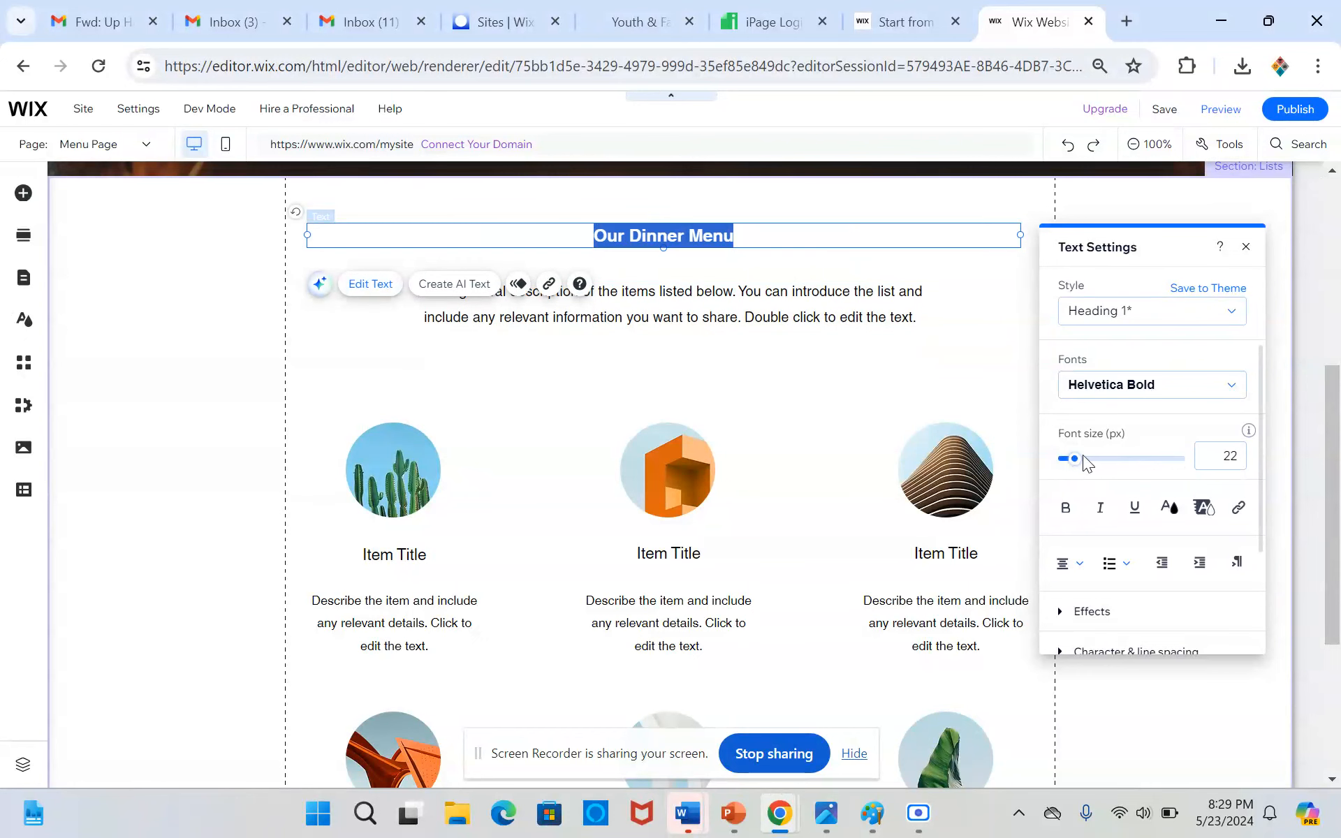
pyautogui.moveTo(1084, 455); pyautogui.dragTo(1088, 459)
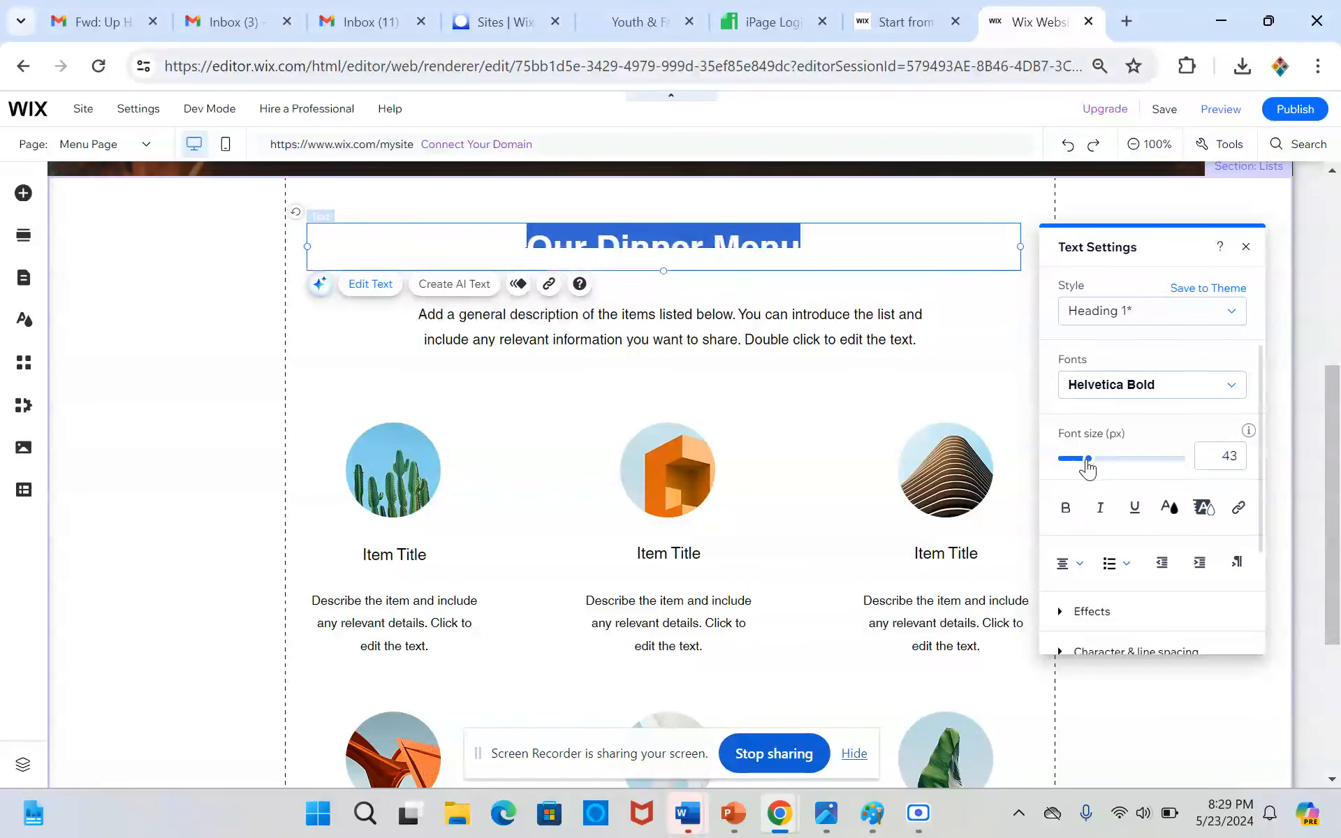
pyautogui.click(1223, 447)
pyautogui.write('36')
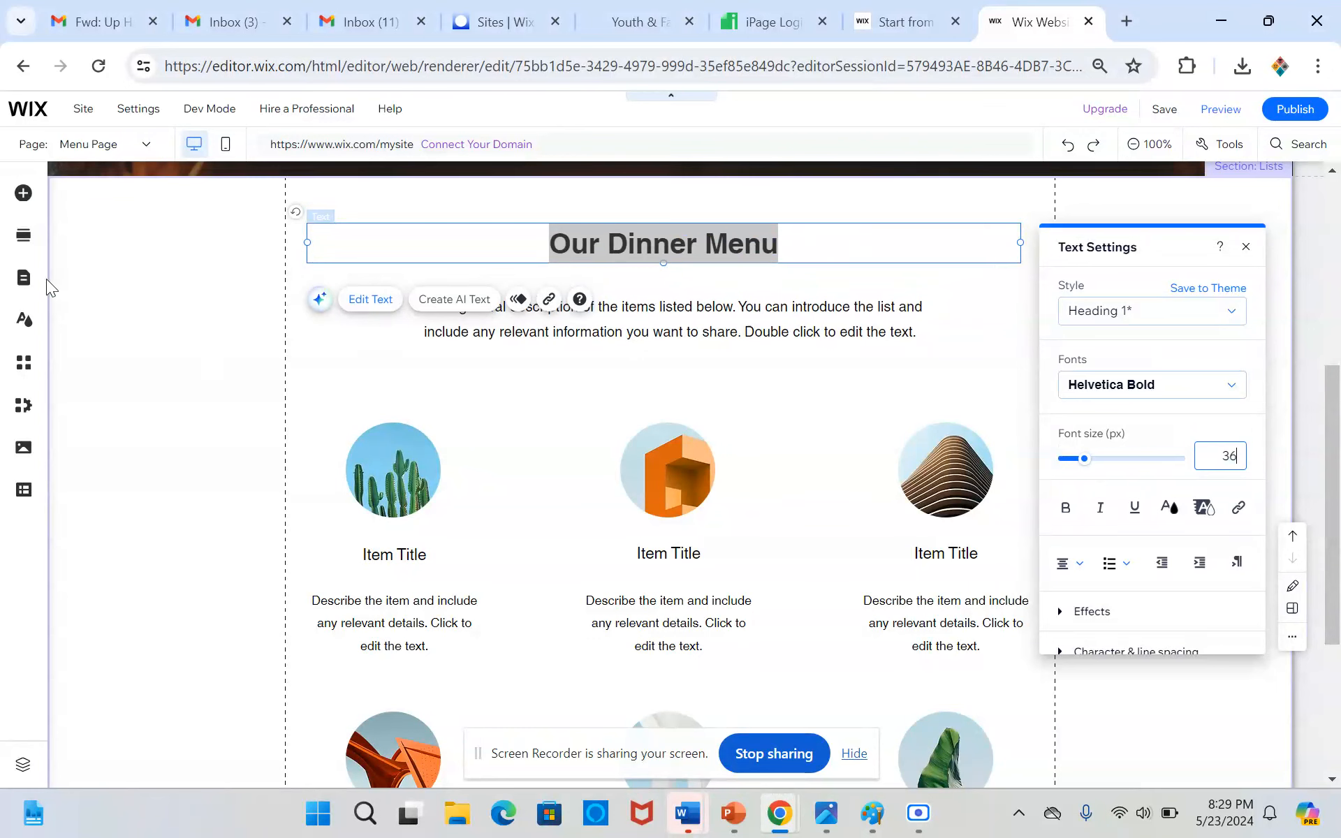
pyautogui.click(129, 290)
# Move the "Our Dinner Menu" heading slightly up to the left gridline and widen its box to the right gridline
pyautogui.click(585, 251)
pyautogui.moveTo(517, 261)
pyautogui.mouseDown()
pyautogui.moveTo(473, 245)
pyautogui.moveTo(497, 243)
pyautogui.mouseUp()
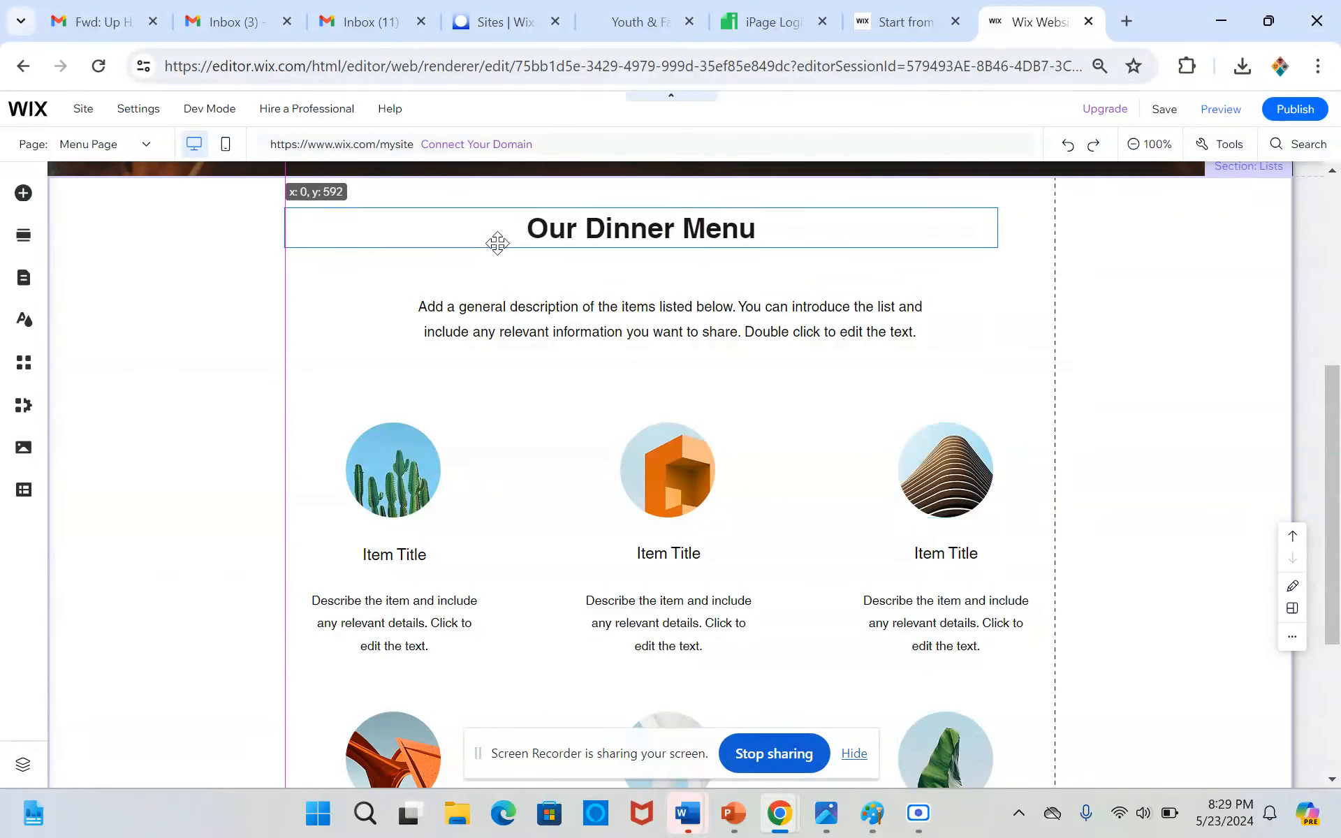
pyautogui.moveTo(998, 225); pyautogui.dragTo(1054, 220)
# Replace the list description with AI-generated text using the prompt "Describe the pizza menu being good"
pyautogui.doubleClick(667, 325)
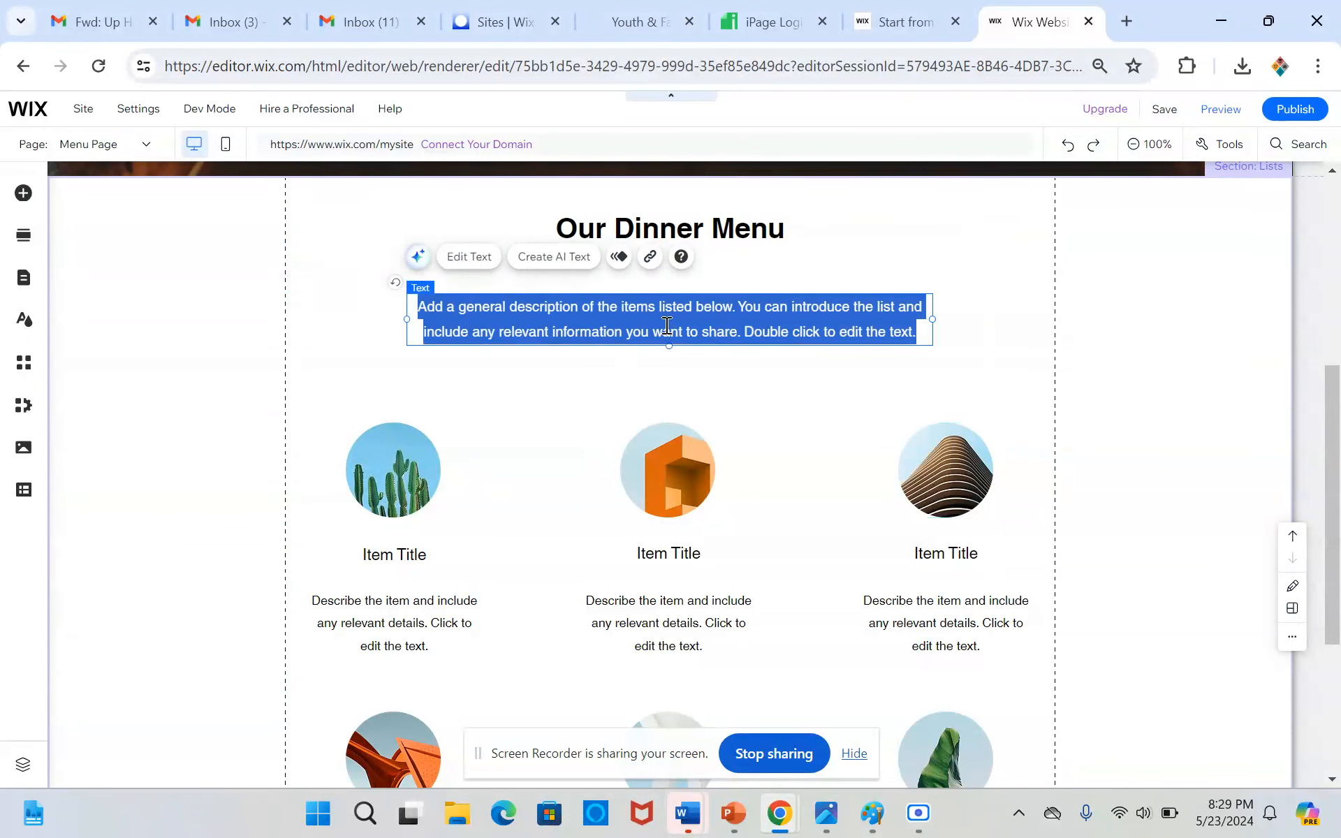
pyautogui.click(539, 256)
pyautogui.click(985, 582)
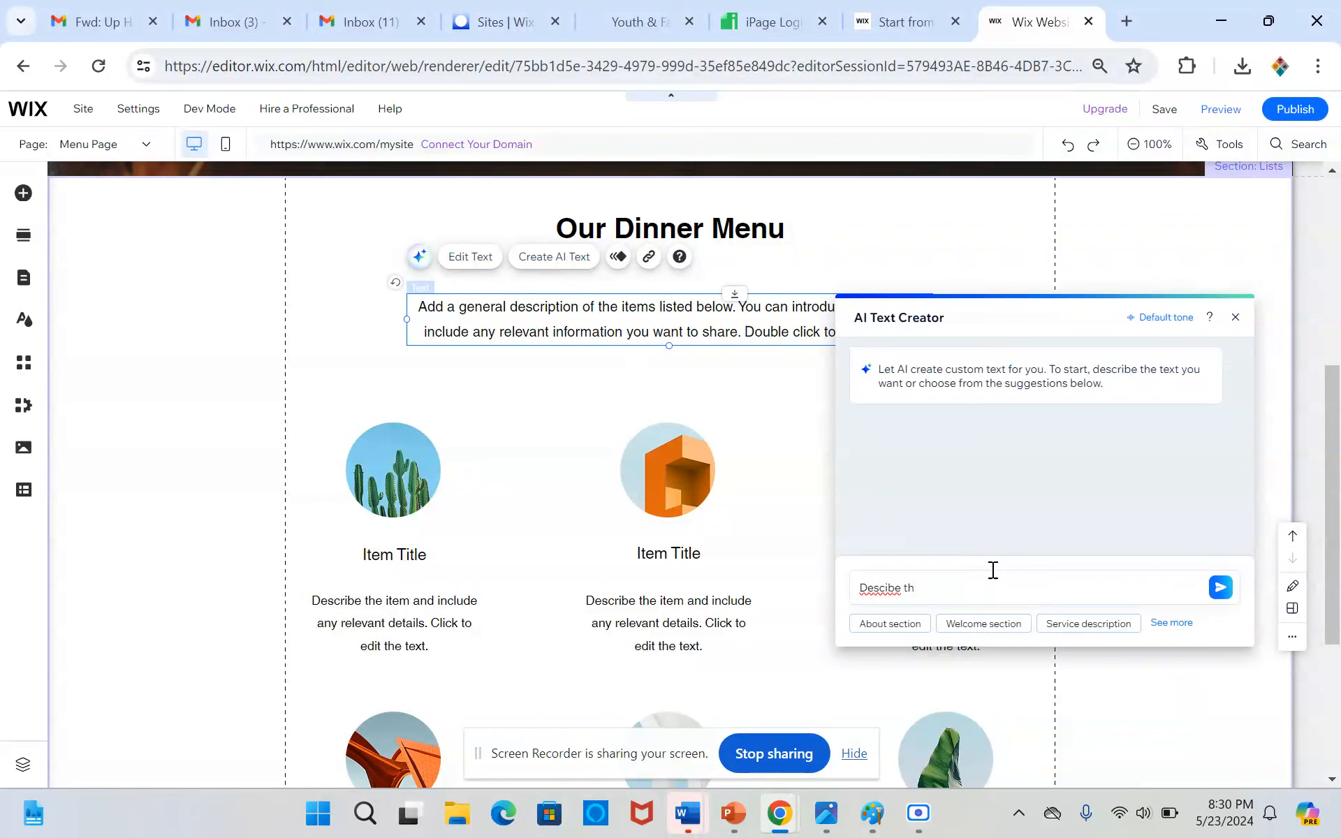
pyautogui.write('Describe th')
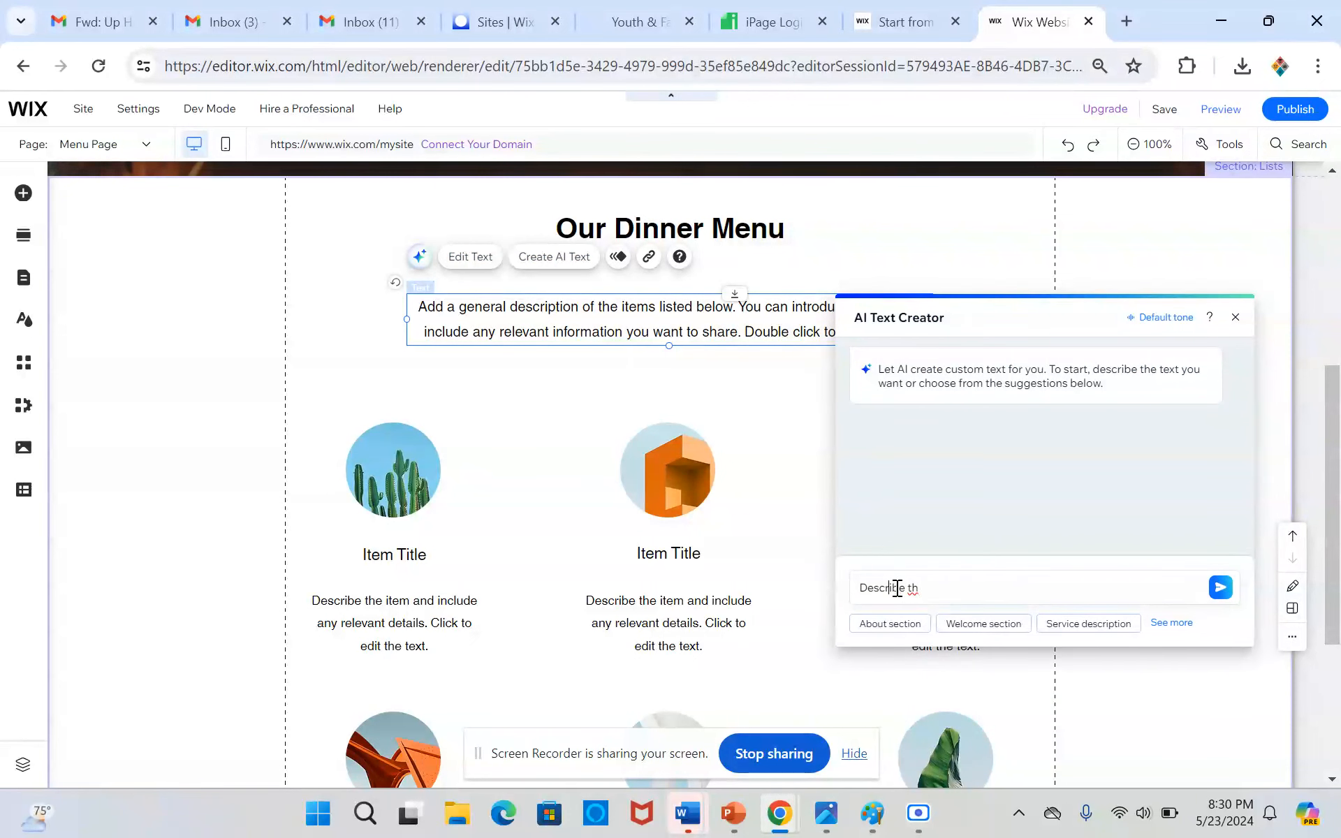
pyautogui.write('e')
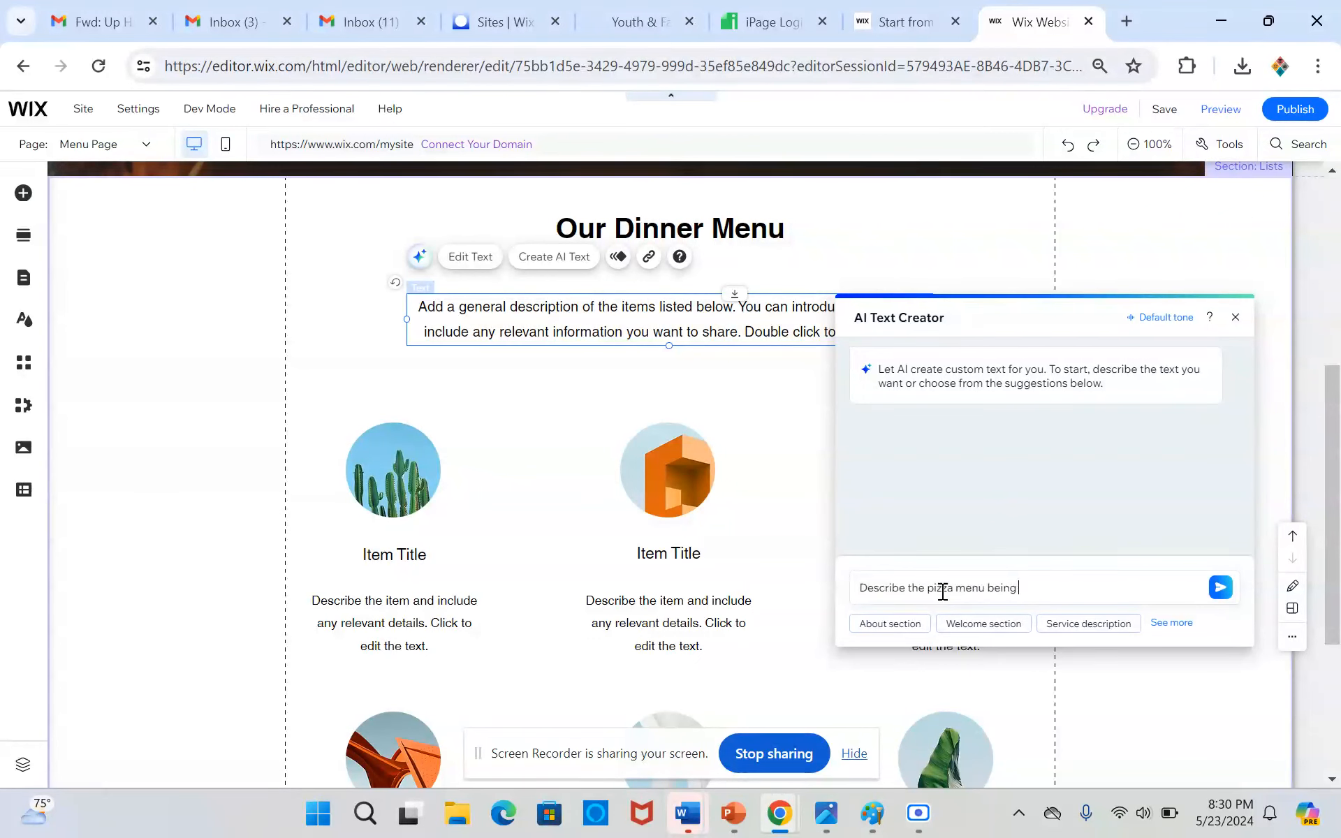
pyautogui.write('pizza menu being good')
pyautogui.press('Return')
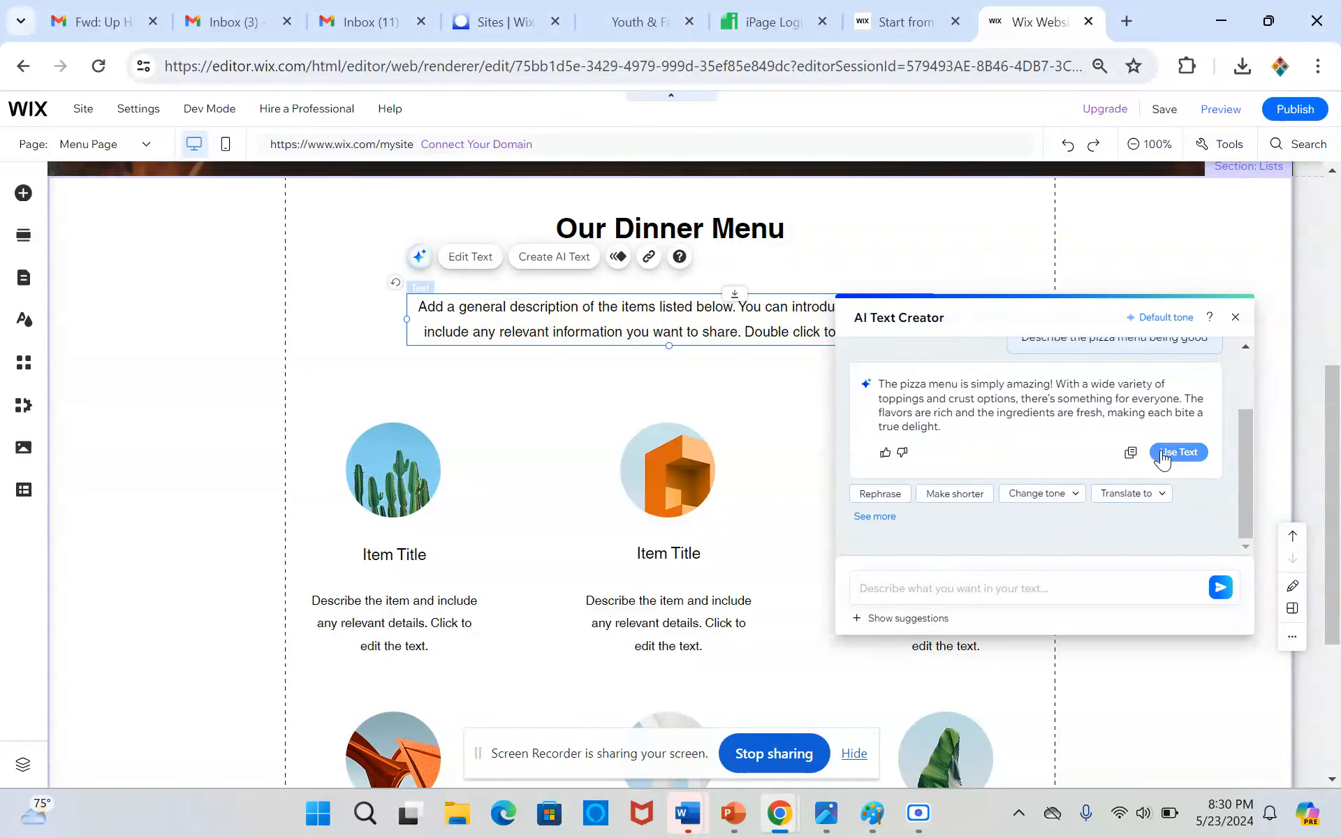
pyautogui.click(1179, 452)
# Move the generated description up closer to the "Our Dinner Menu" heading
pyautogui.click(321, 366)
pyautogui.click(694, 329)
pyautogui.moveTo(694, 329); pyautogui.dragTo(699, 293)
# Title the first list item "Cheese Pizza" and replace its description with the price $10
pyautogui.scroll(-3, 593, 331)
pyautogui.click(426, 344)
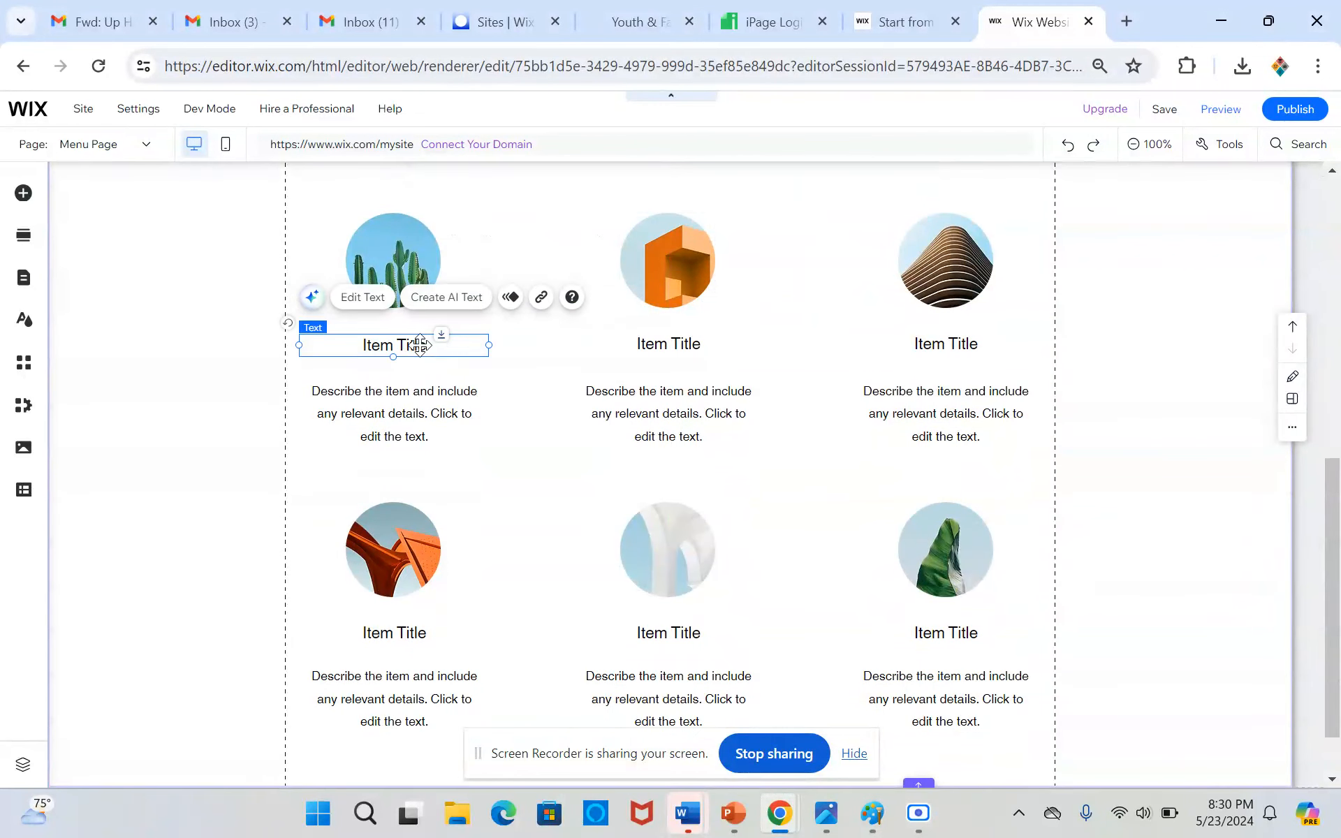
pyautogui.doubleClick(424, 346)
pyautogui.write('Che')
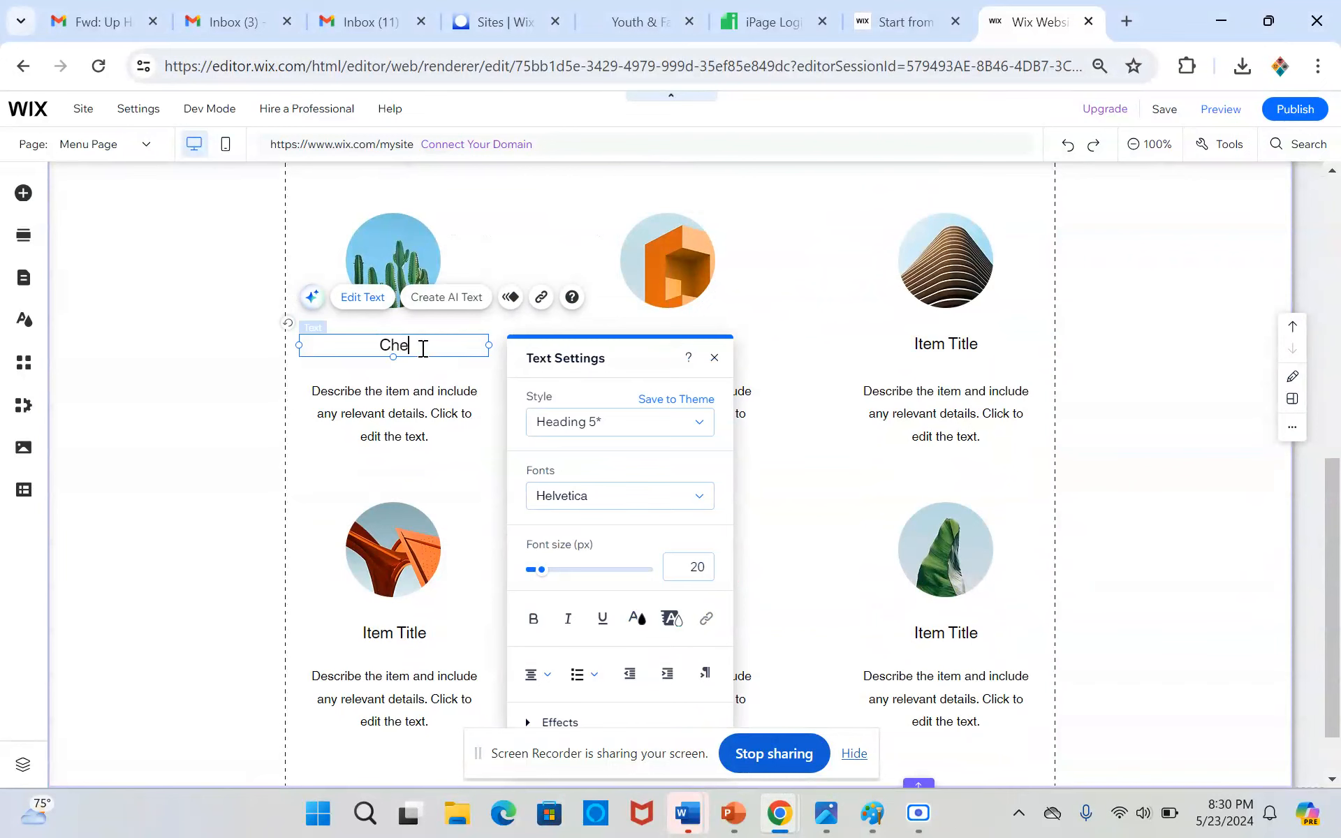
pyautogui.write('ese Fr')
pyautogui.write('zz')
pyautogui.write('a')
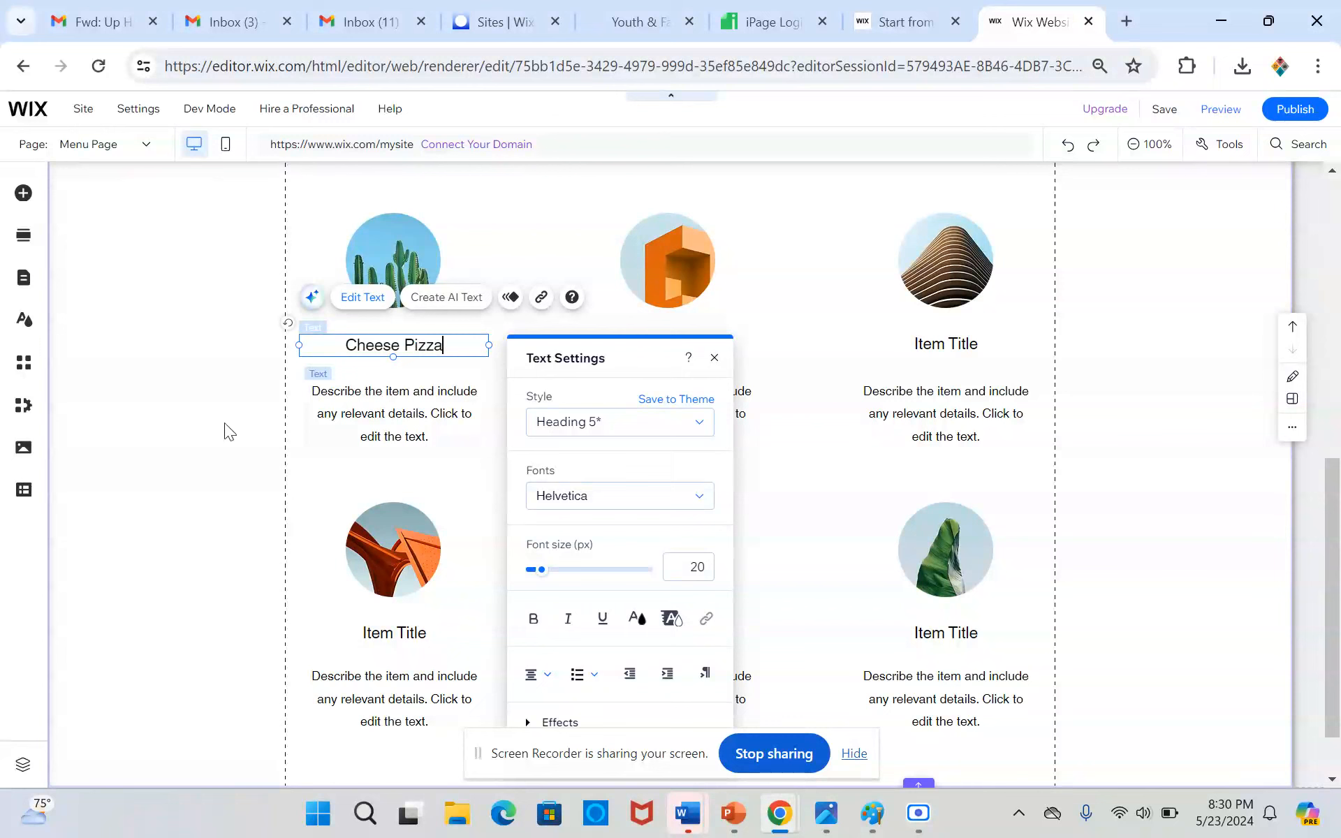
pyautogui.click(345, 422)
pyautogui.doubleClick(374, 412)
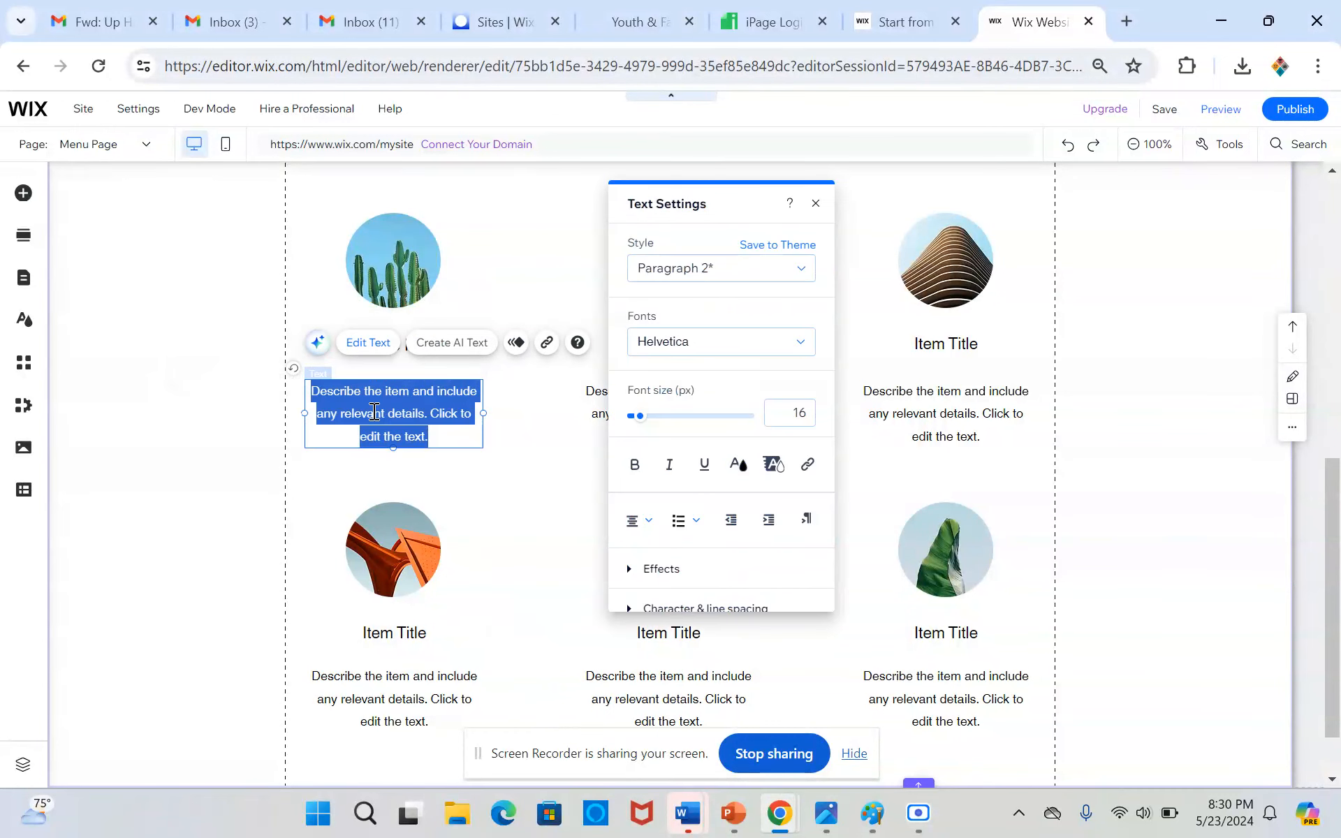
pyautogui.write('$10')
pyautogui.click(610, 369)
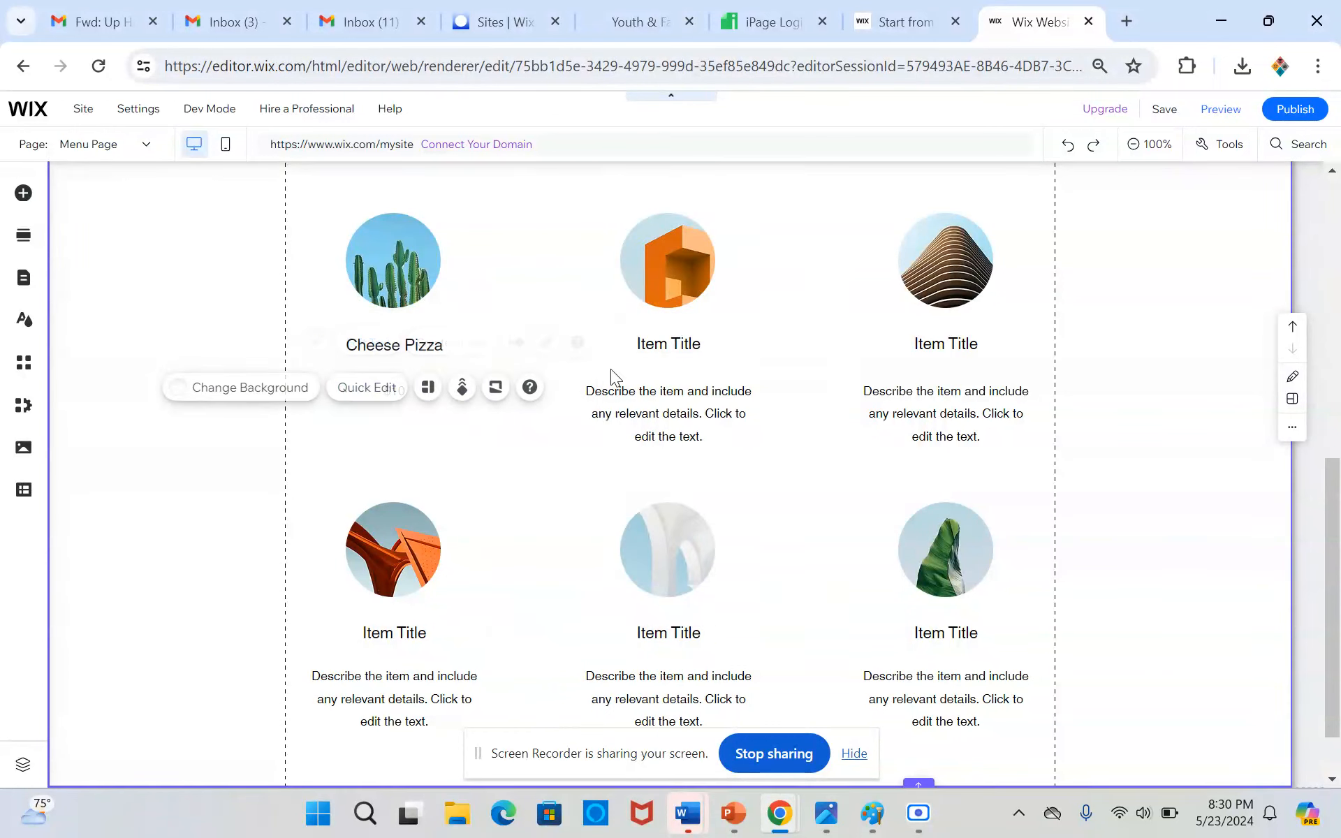
# Title the second list item "Pepperoni Pizza" and replace its description with the price $11
pyautogui.doubleClick(703, 345)
pyautogui.write('Pepperoni Pizza')
pyautogui.doubleClick(686, 425)
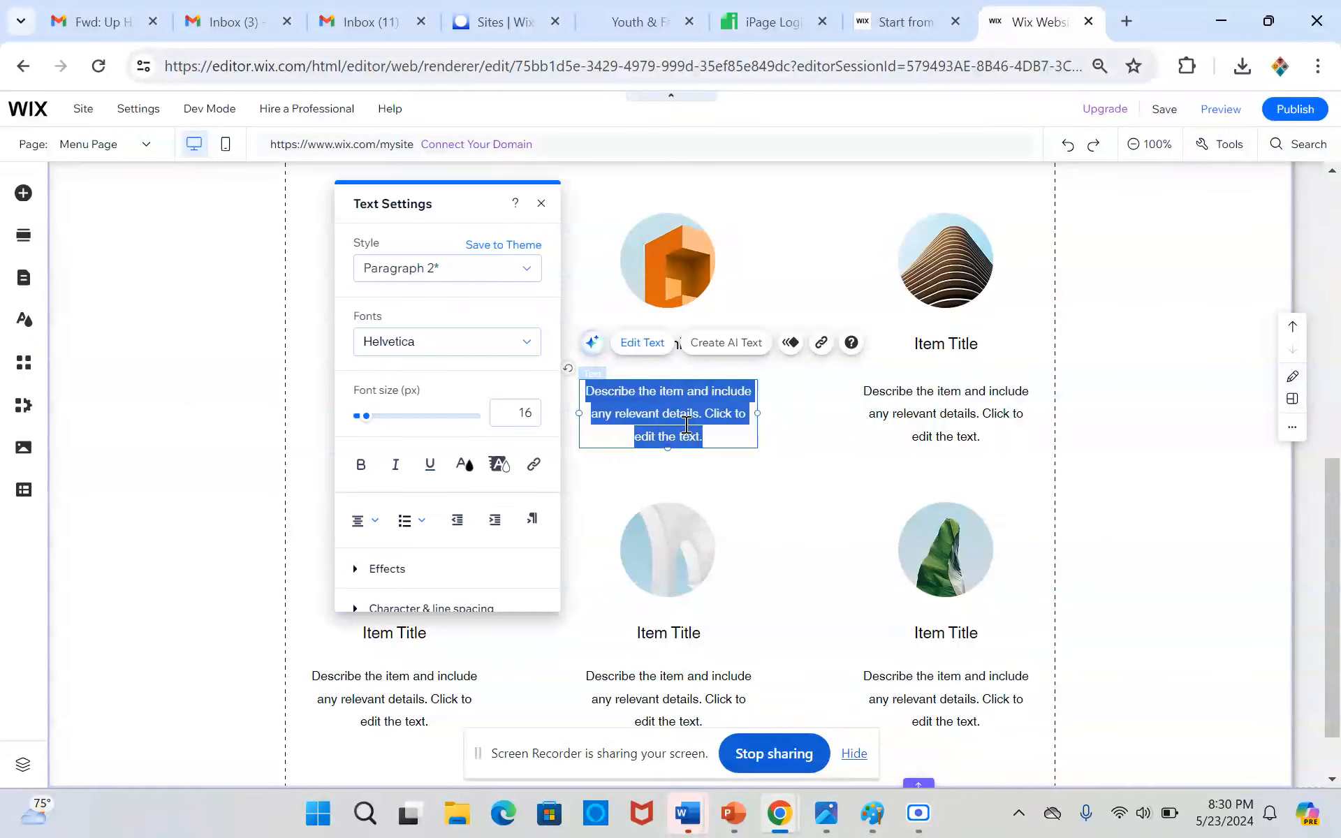
pyautogui.write('$11')
# Title the third list item "Veggie Pizza" and replace its description with the price $11
pyautogui.click(950, 346)
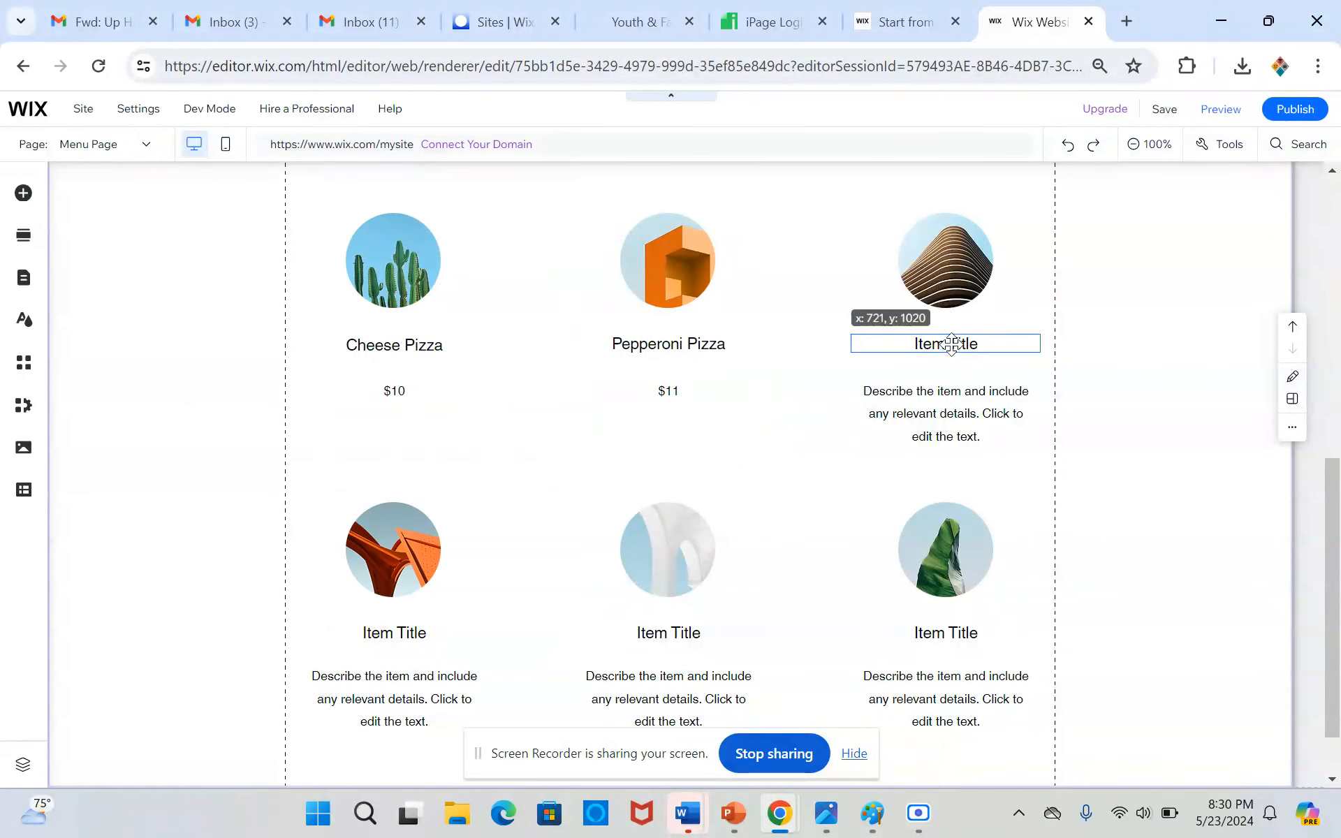
pyautogui.doubleClick(950, 345)
pyautogui.write('Veggie Pizza')
pyautogui.click(952, 422)
pyautogui.doubleClick(952, 423)
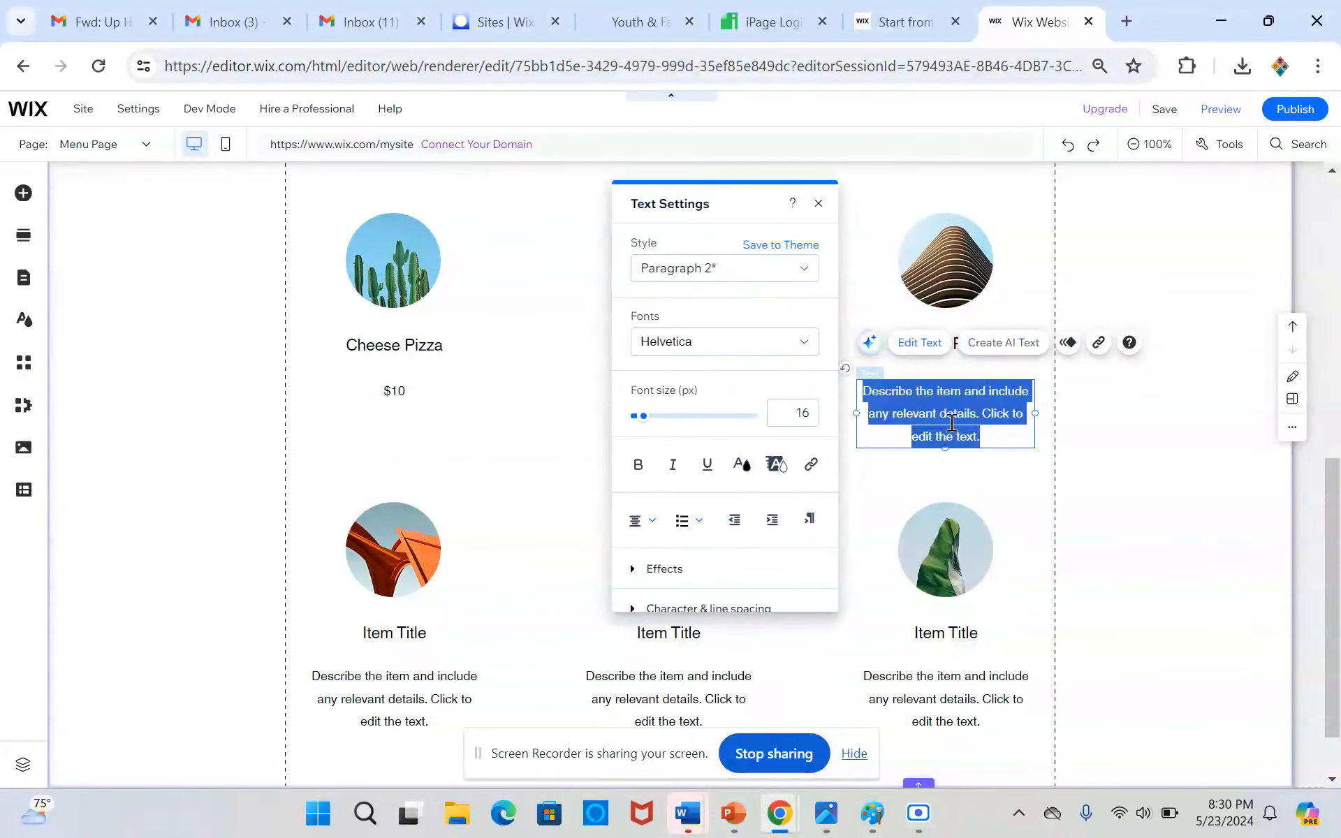
pyautogui.write('$11')
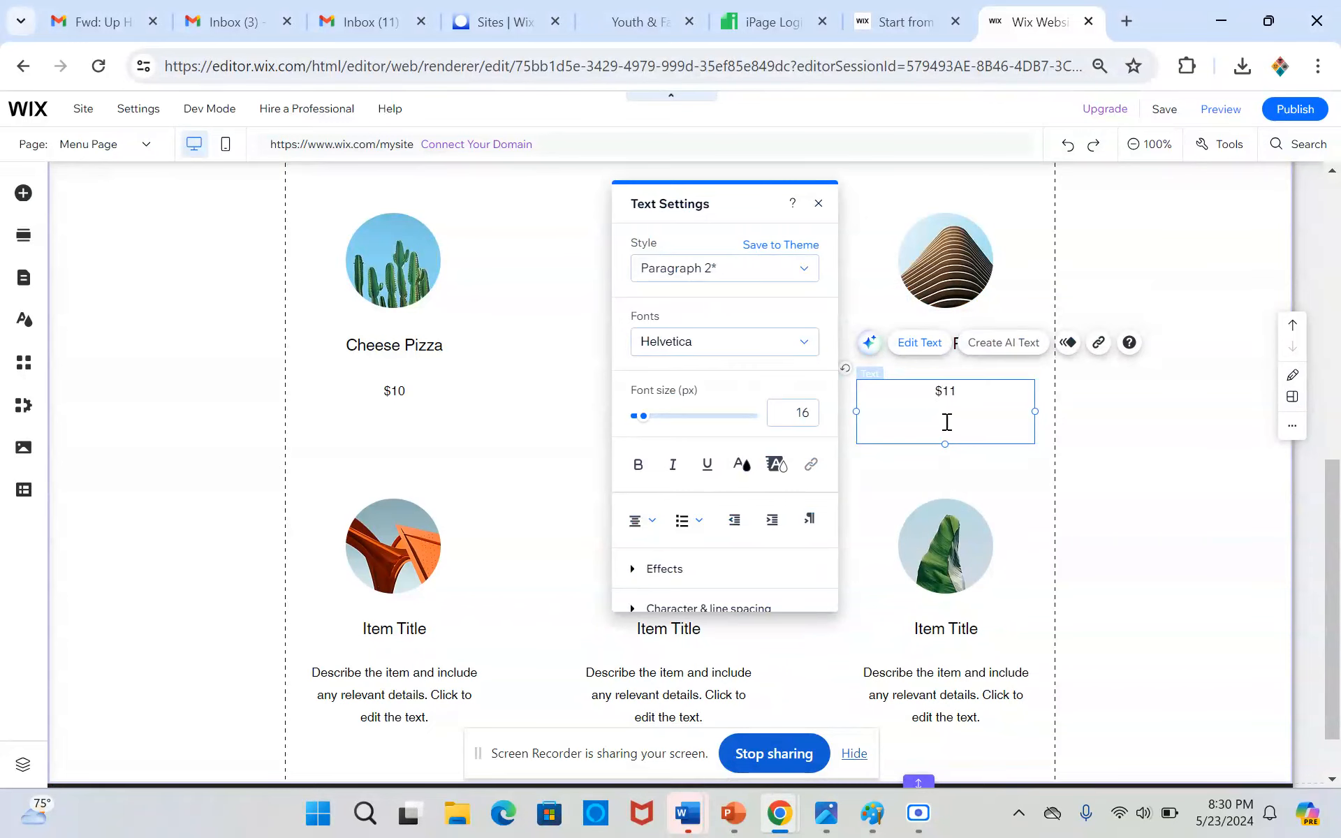
pyautogui.click(190, 475)
# Replace the description of the first item in the second row with "Supreme"
pyautogui.scroll(-1, 190, 475)
pyautogui.scroll(1, 419, 567)
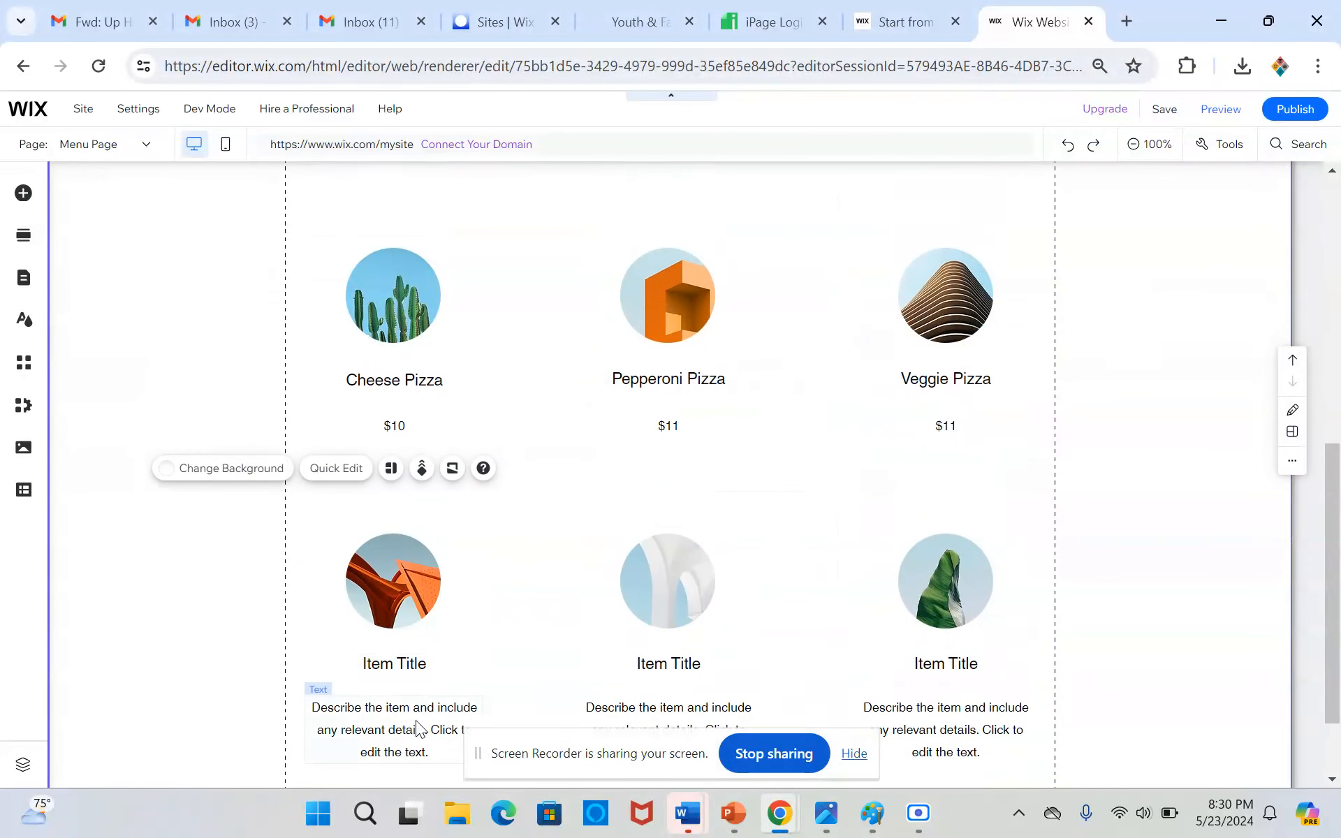
pyautogui.doubleClick(412, 719)
pyautogui.scroll(-1, 411, 717)
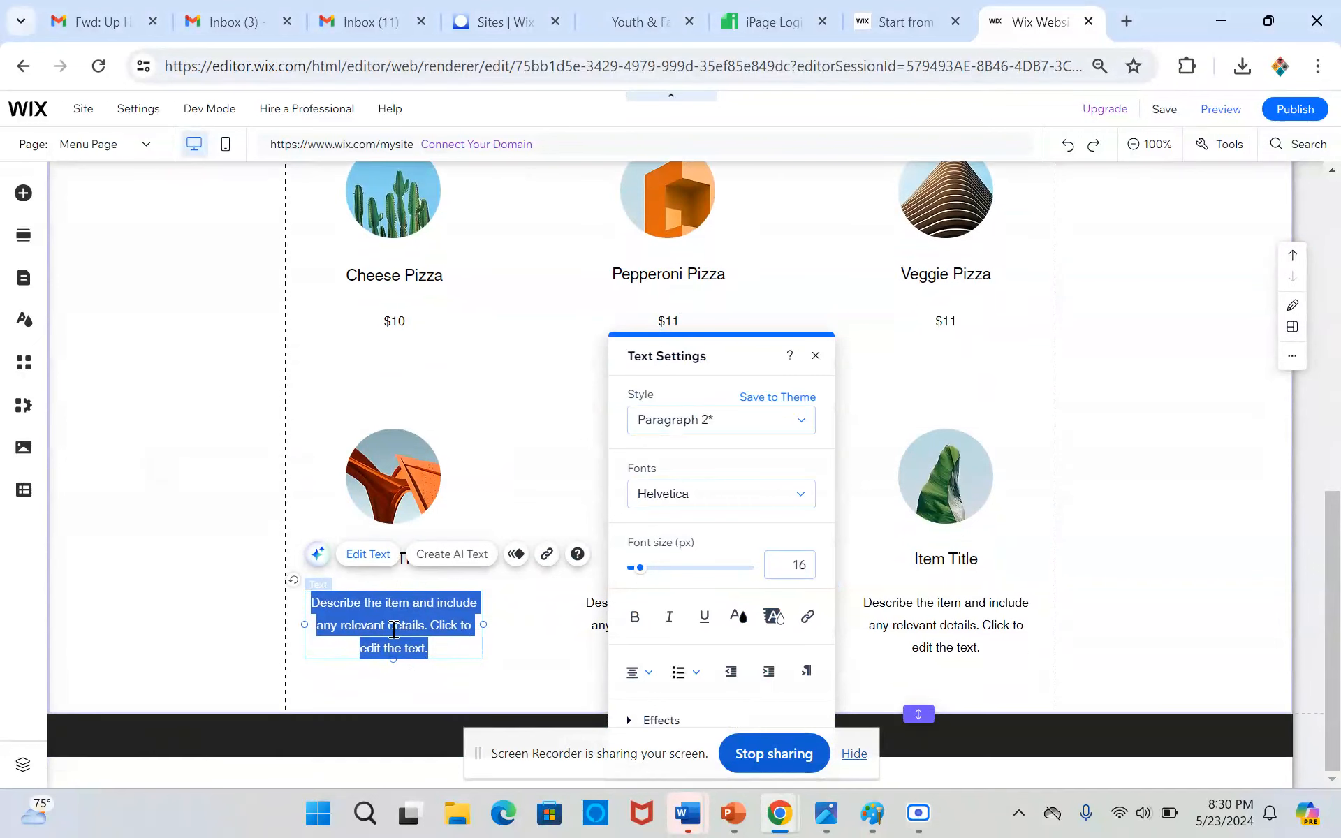
pyautogui.write('Supreme')
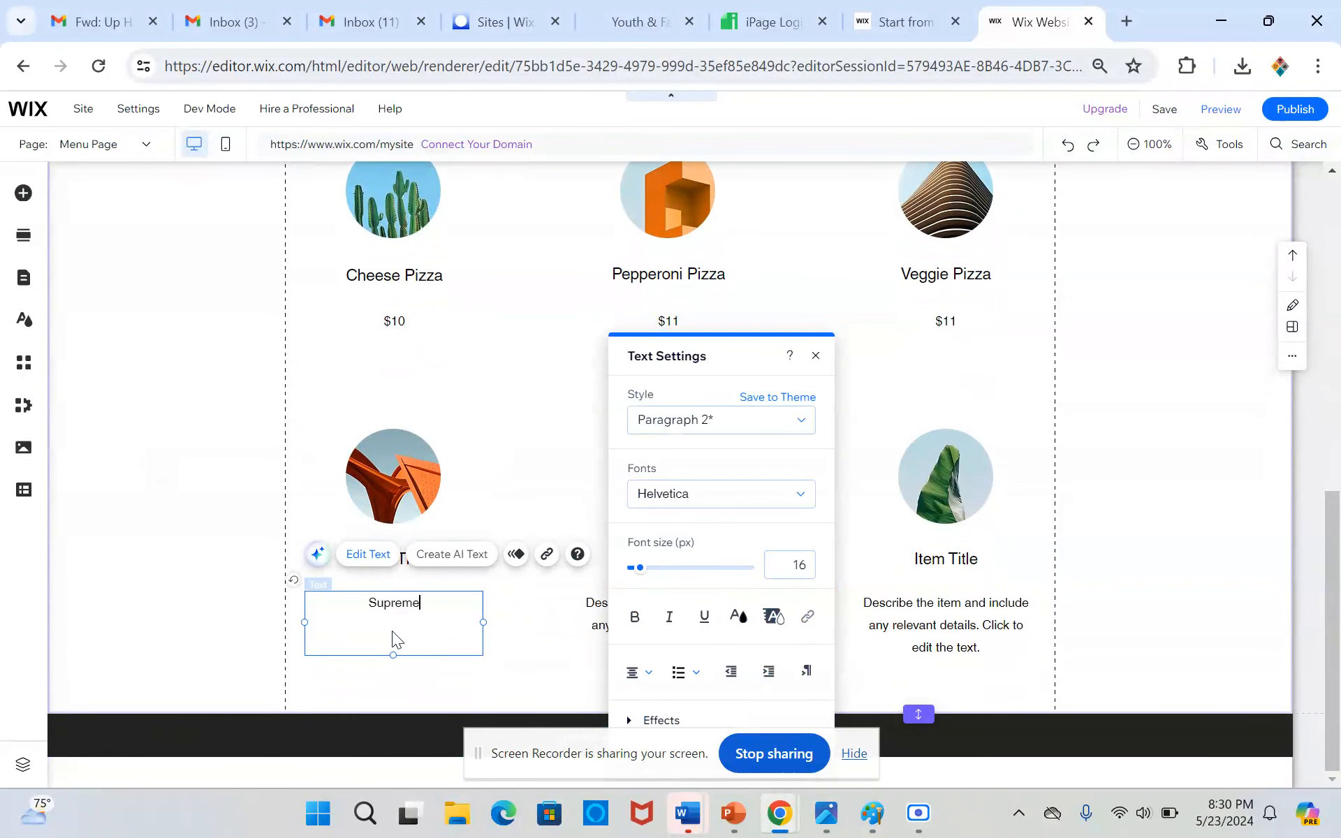
# Title the first item in the second row "Supreme" and replace its description with the price $13
pyautogui.click(397, 560)
pyautogui.doubleClick(393, 558)
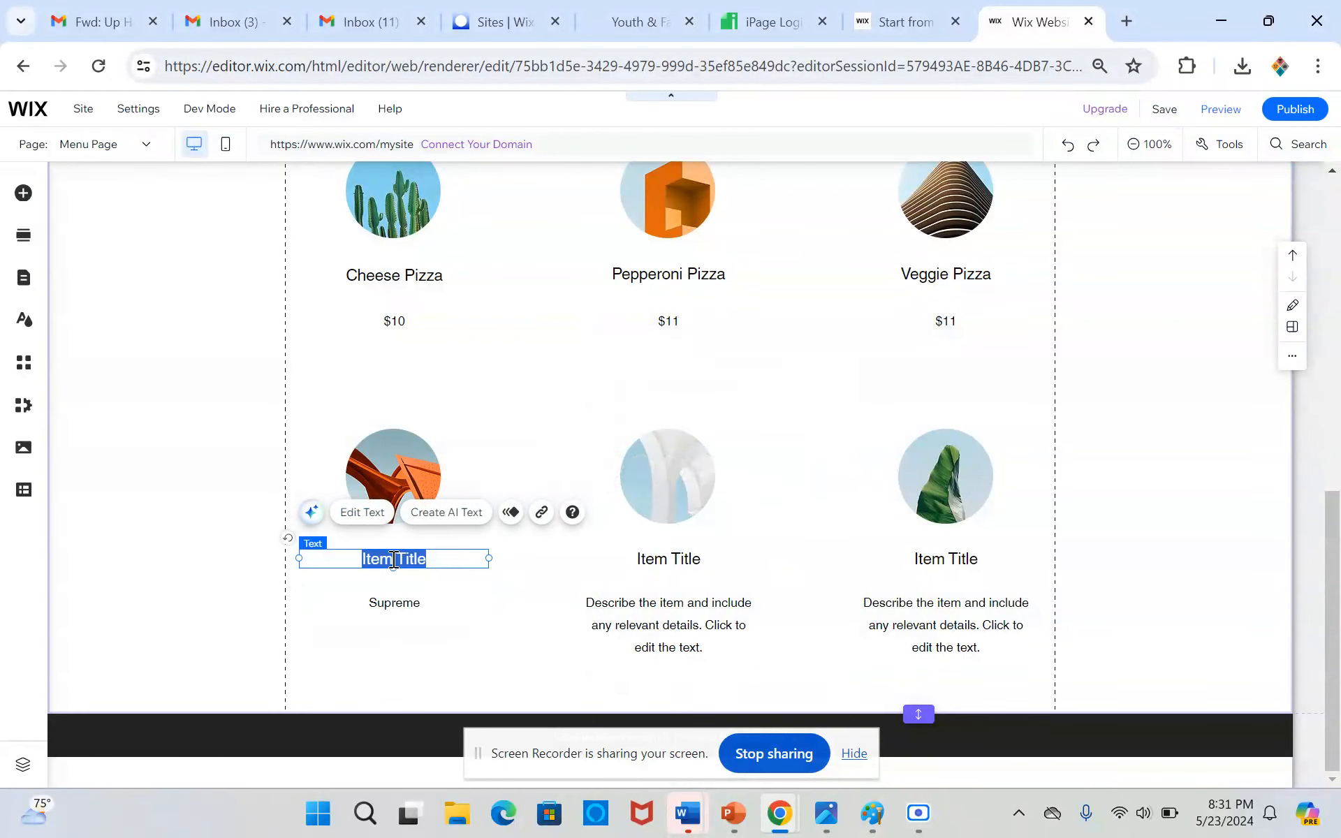
pyautogui.write('Supreme')
pyautogui.click(386, 602)
pyautogui.doubleClick(386, 602)
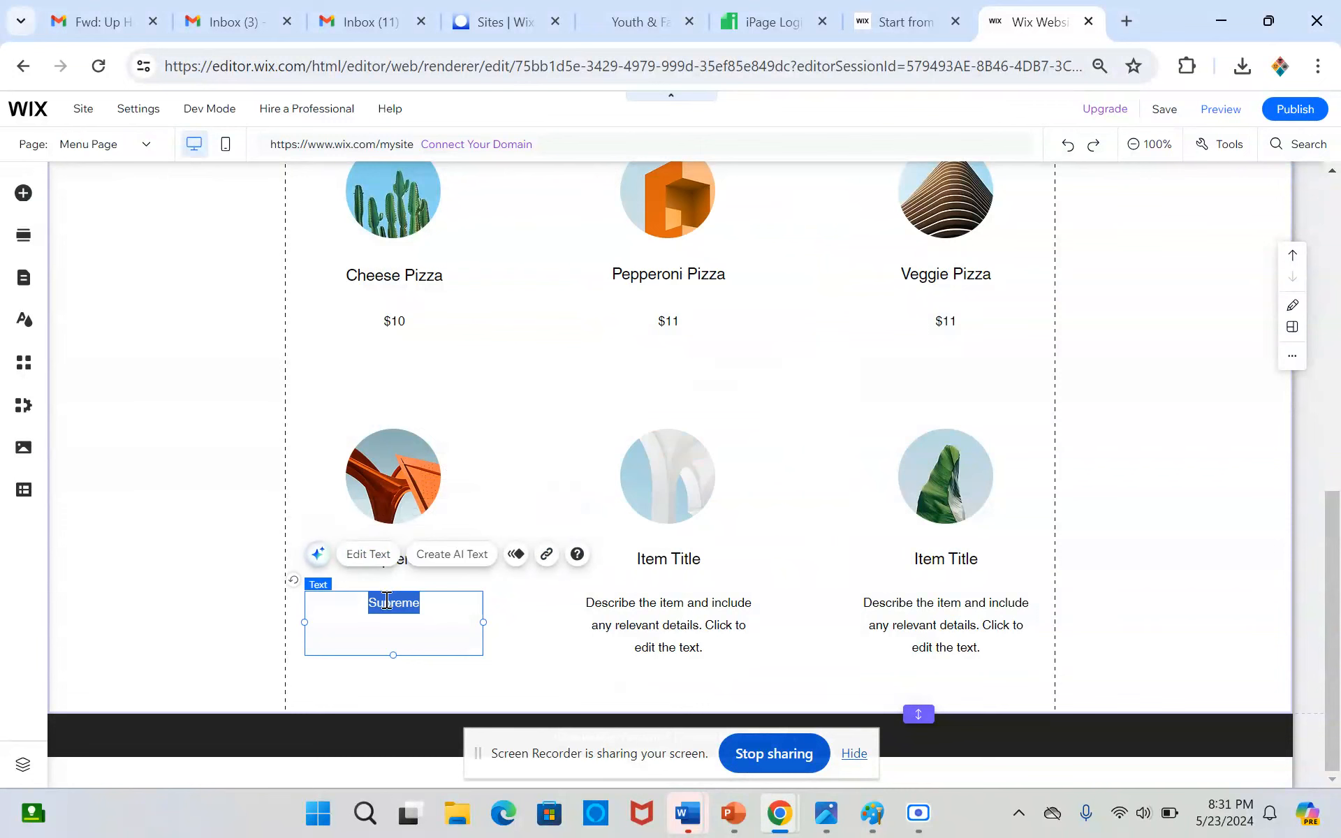
pyautogui.write('S')
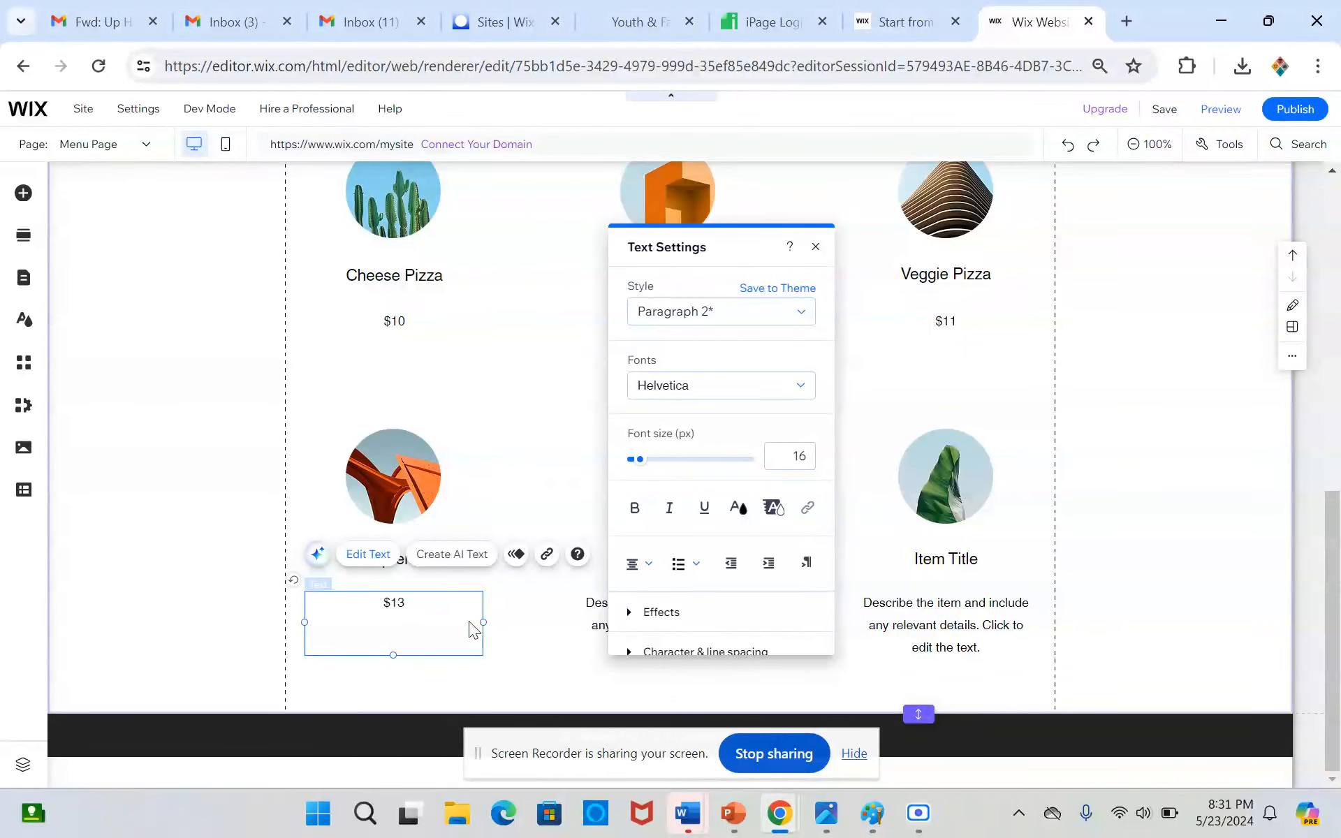
# Title the second item in the second row "Wings" and replace its description with the price $10
pyautogui.click(686, 587)
pyautogui.click(690, 559)
pyautogui.doubleClick(690, 561)
pyautogui.write('Wings')
pyautogui.click(664, 618)
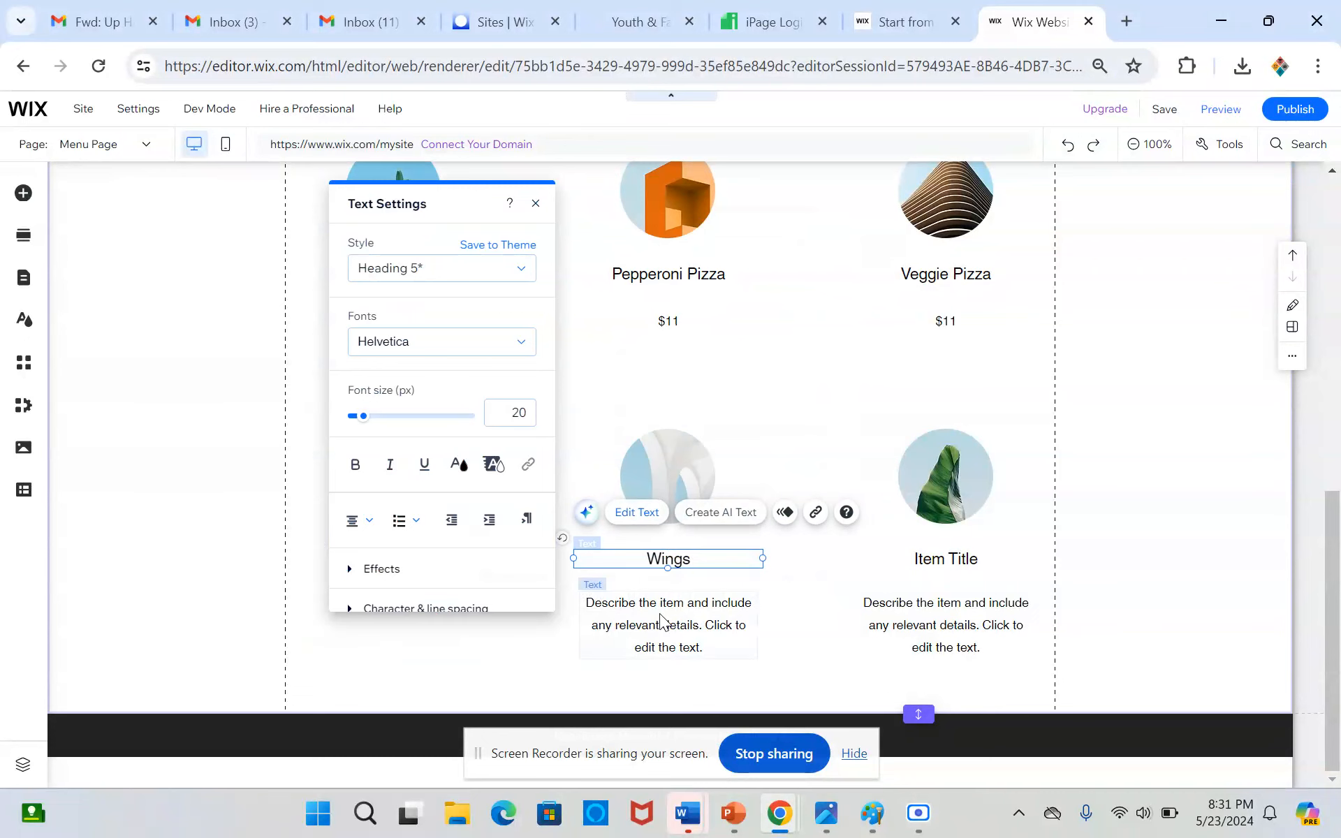
pyautogui.doubleClick(660, 615)
pyautogui.write('$10')
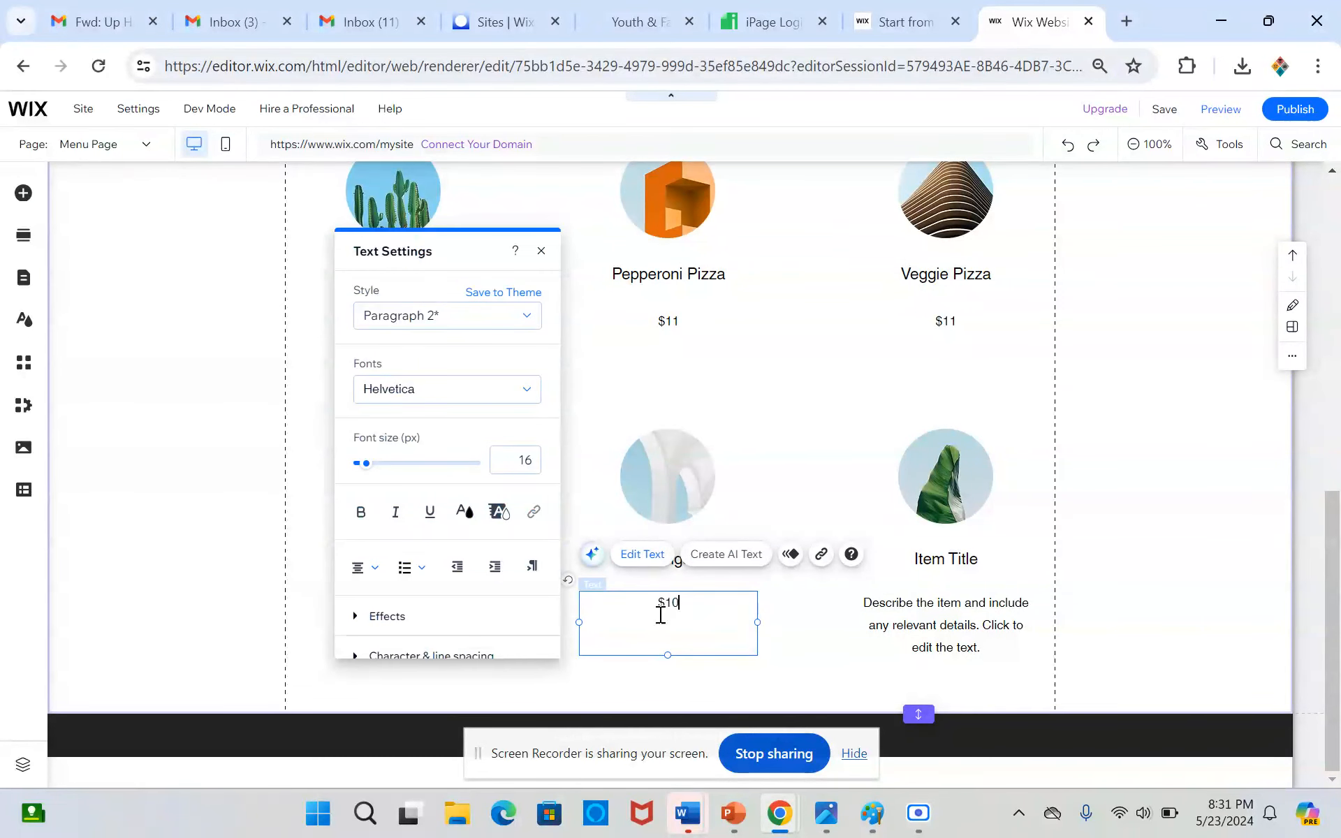
# Title the third item in the second row "Sub" and replace its description with the price $6
pyautogui.click(990, 558)
pyautogui.doubleClick(988, 565)
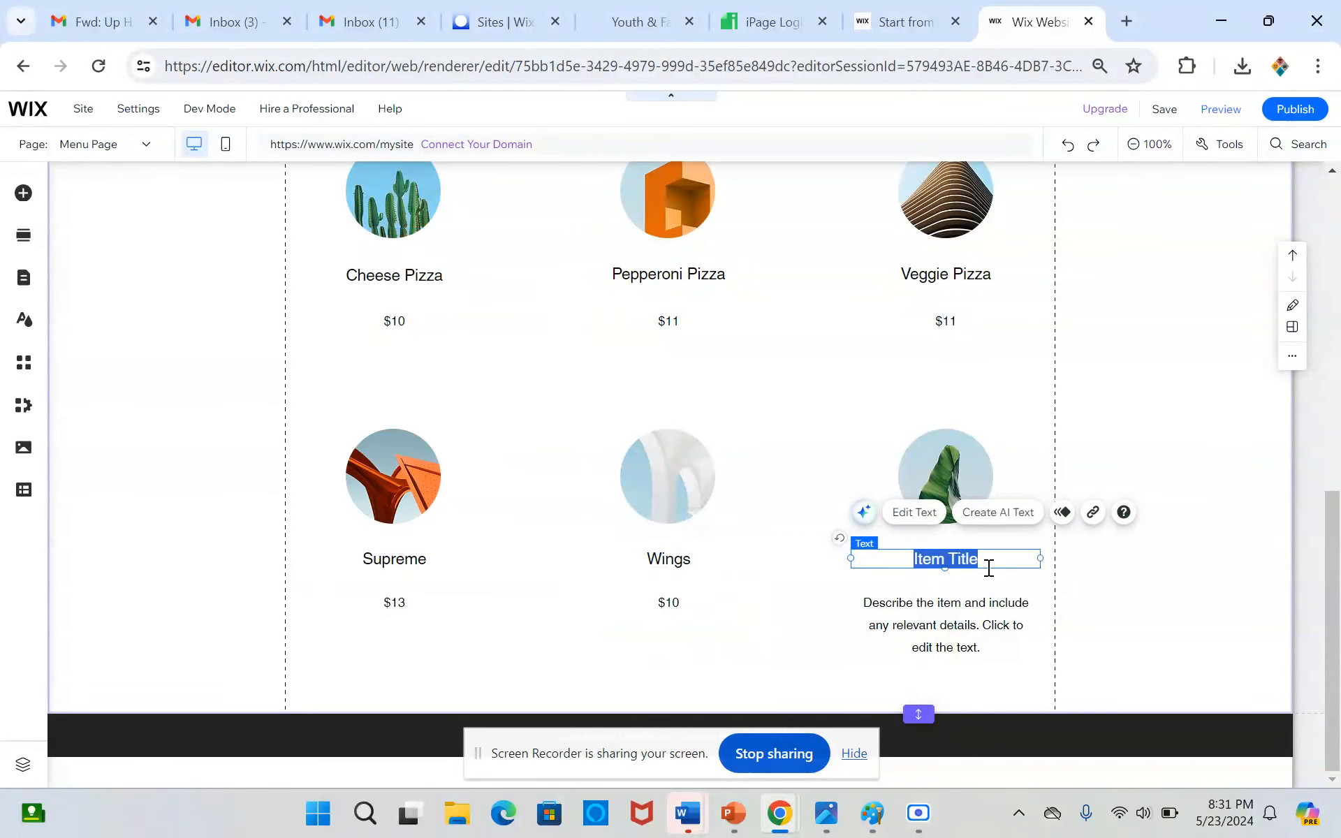
pyautogui.write('Sub')
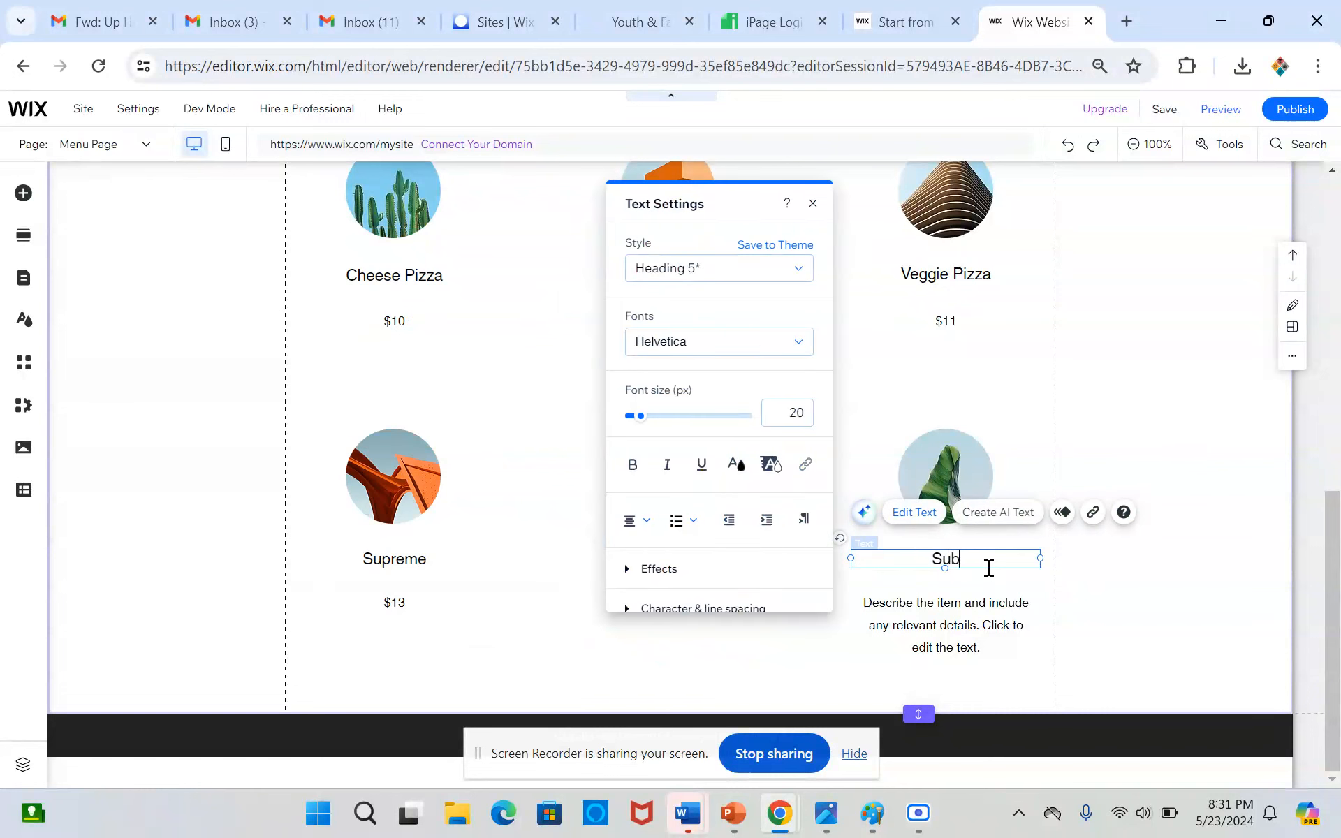
pyautogui.doubleClick(938, 626)
pyautogui.write('$')
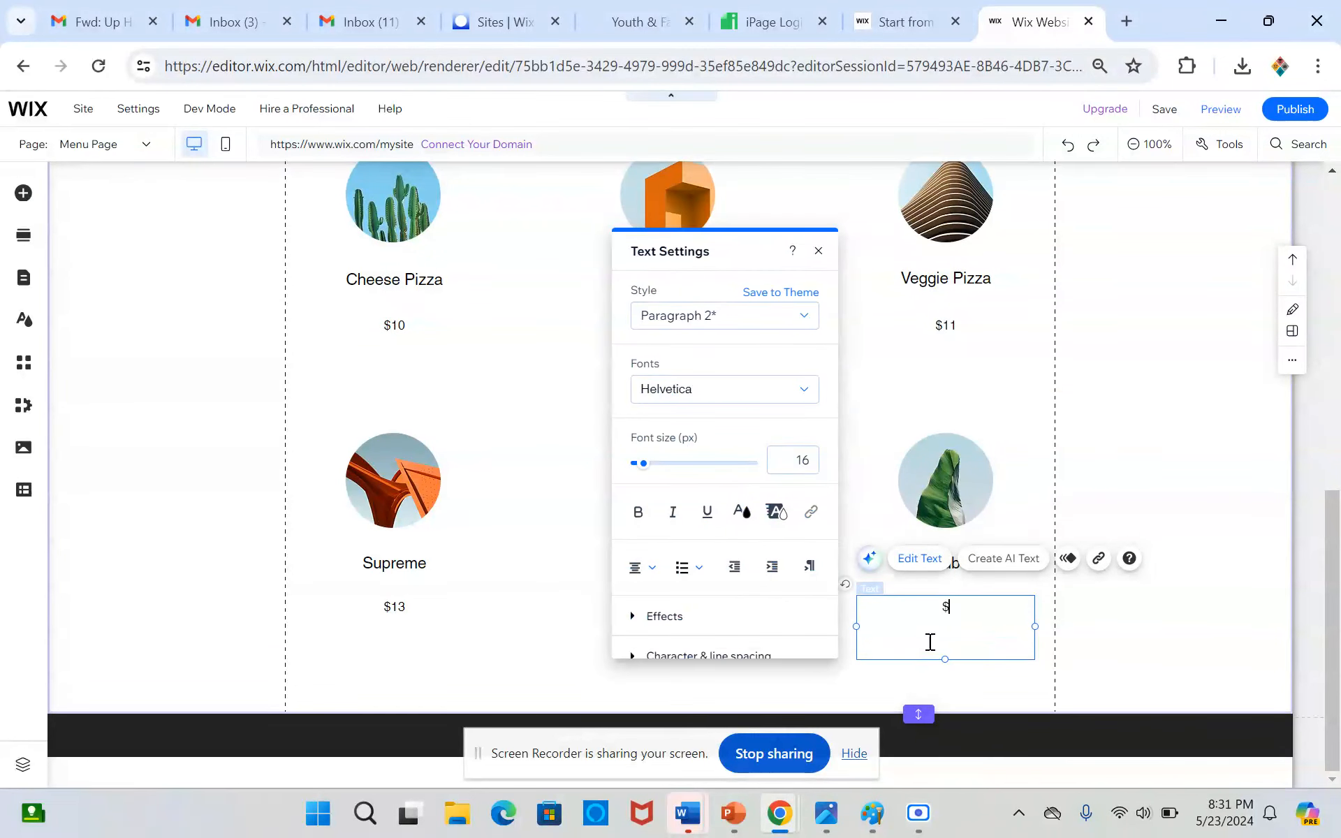
pyautogui.write('6')
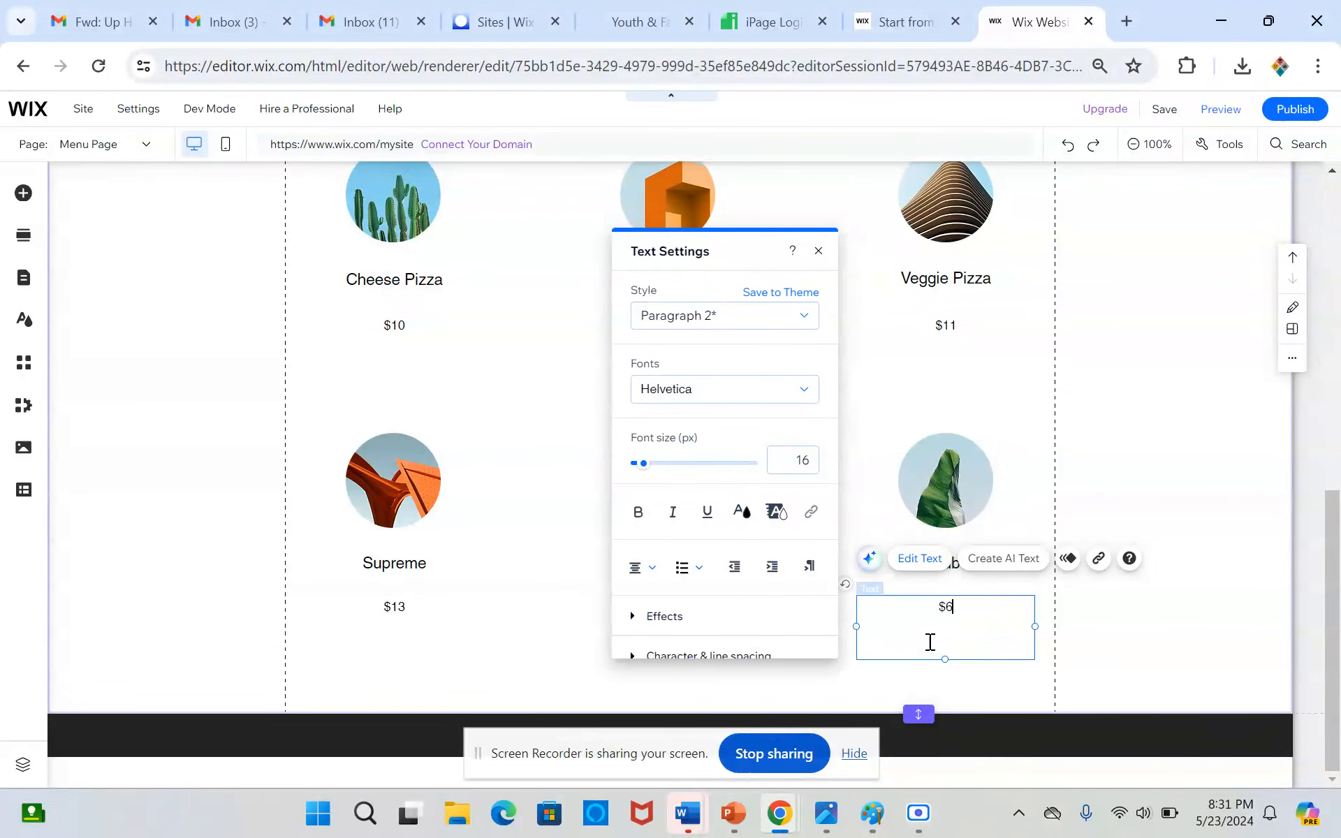
pyautogui.click(219, 384)
# Start changing the Cheese Pizza item's image and search the media library for "cheese pizza"
pyautogui.scroll(3, 219, 384)
pyautogui.click(380, 384)
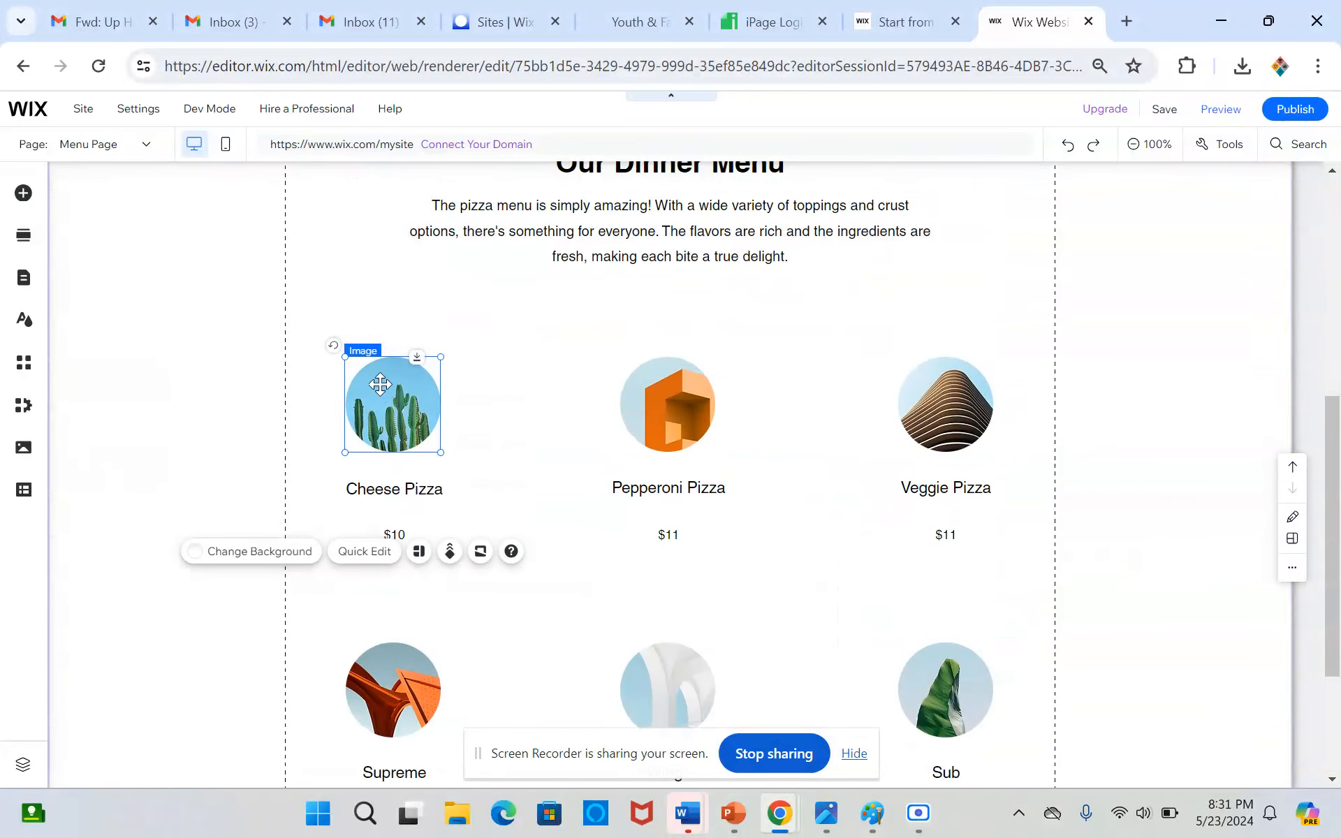
pyautogui.click(186, 391)
pyautogui.click(388, 370)
pyautogui.click(423, 320)
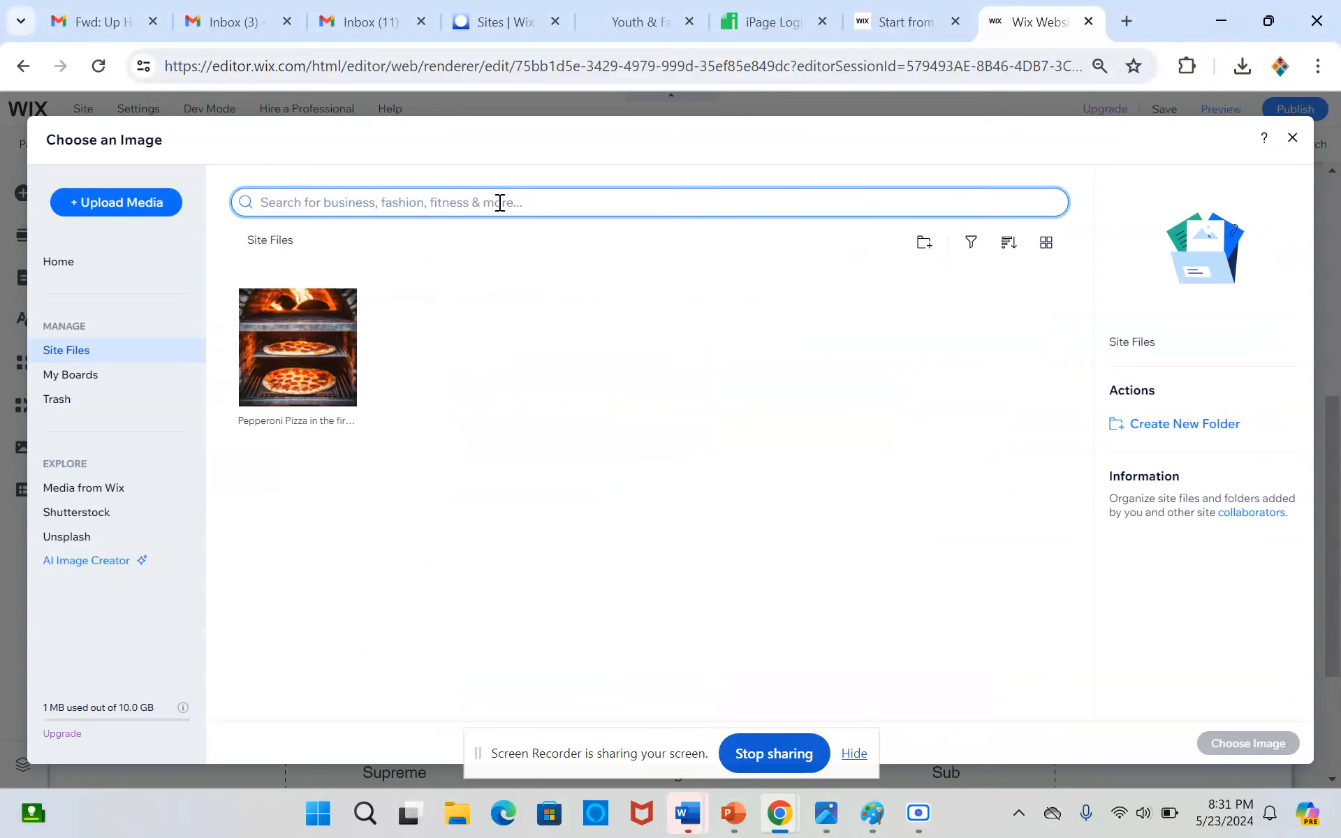
pyautogui.write('cheese pizza')
pyautogui.press('Return')
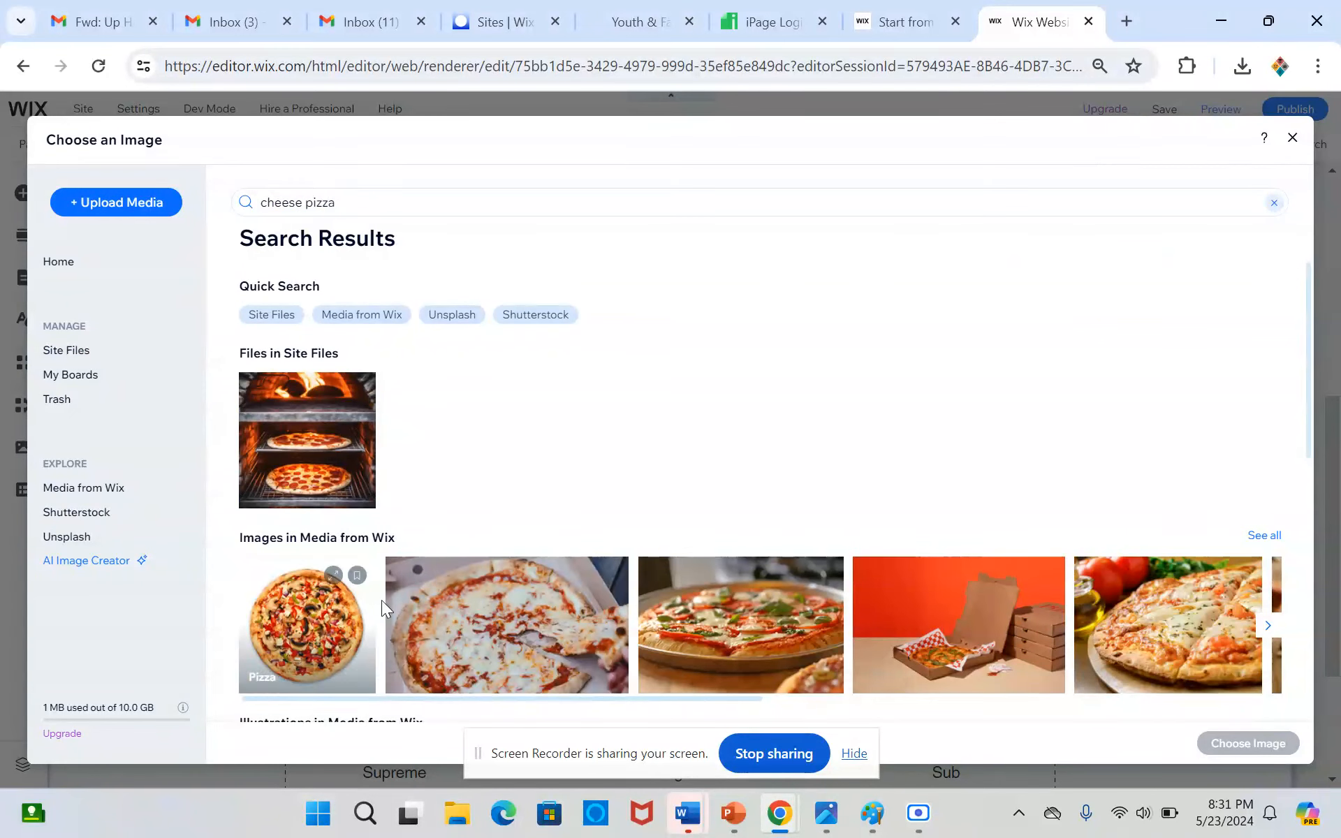
# Replace the Cheese Pizza item's image with the close-up cheese pizza photo from the Media from Wix images
pyautogui.scroll(-2, 534, 552)
pyautogui.scroll(-3, 531, 538)
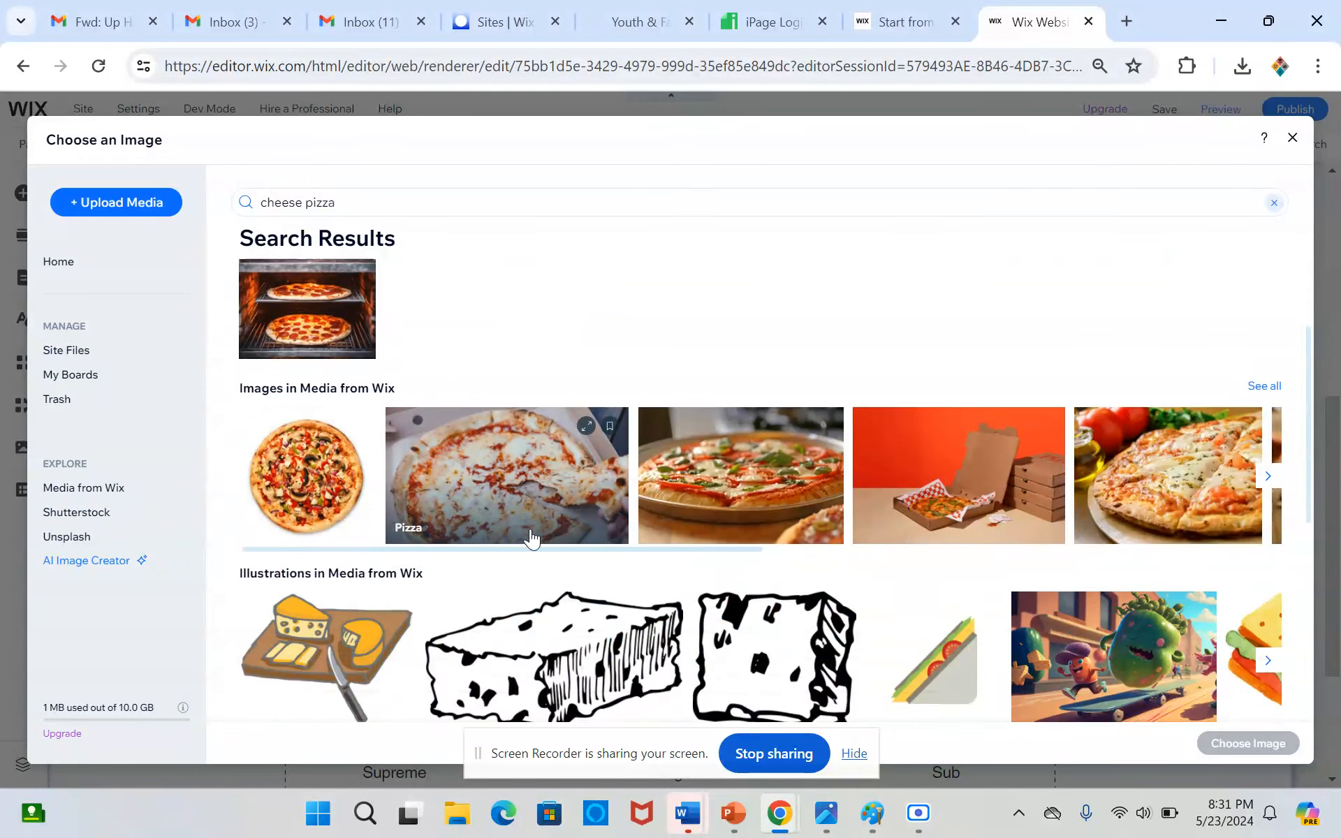
pyautogui.scroll(1, 541, 433)
pyautogui.click(541, 433)
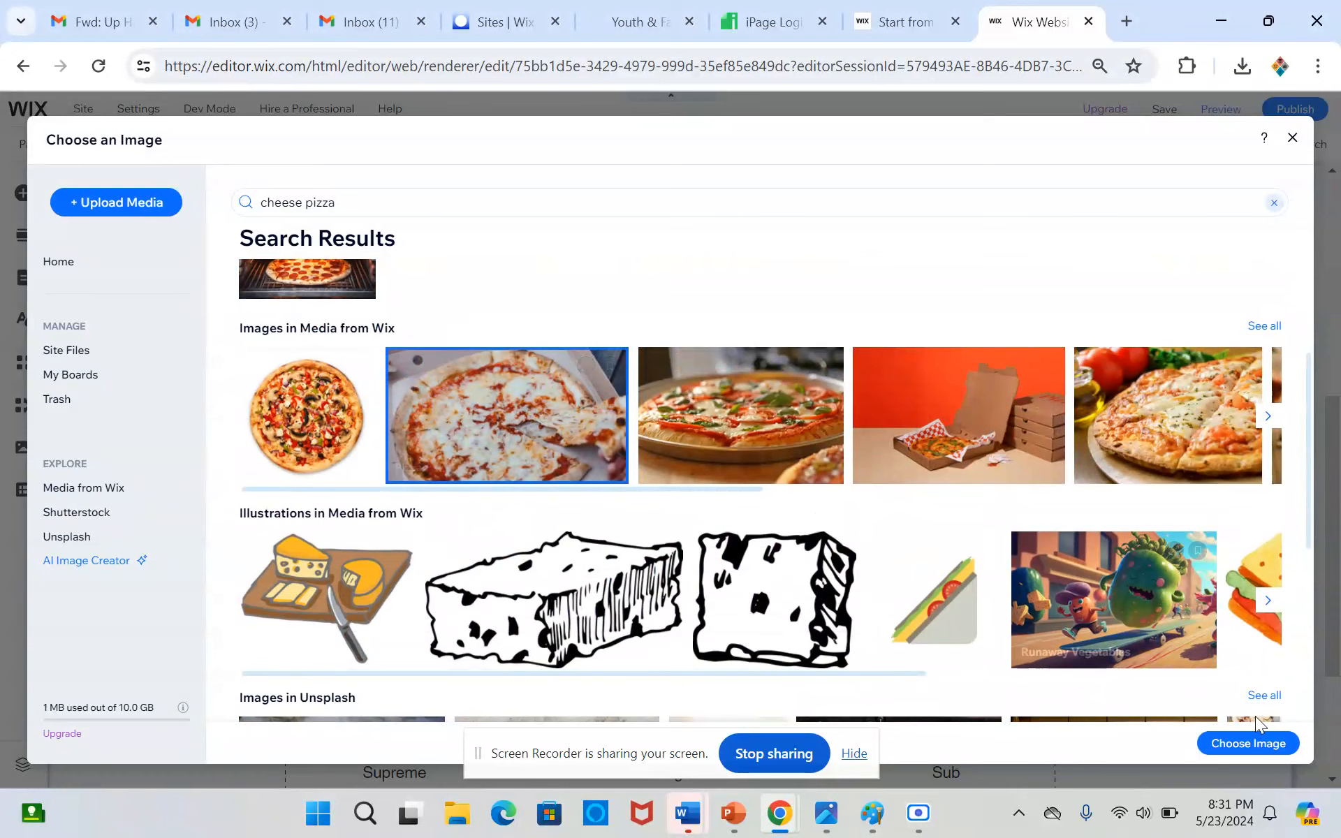
pyautogui.click(1212, 743)
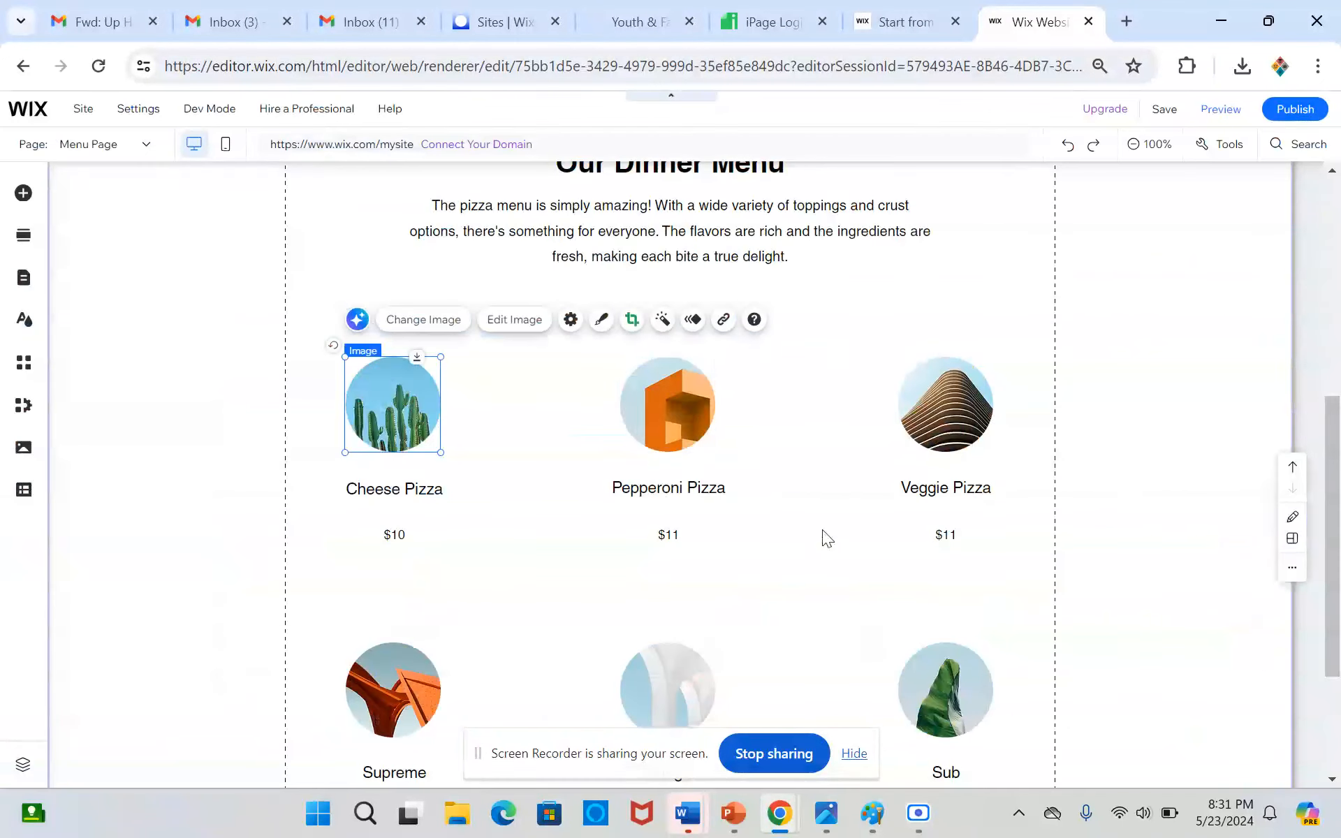
# Start changing the Pepperoni Pizza item's image and search the media library for "pepperoni pizza"
pyautogui.click(632, 412)
pyautogui.click(713, 322)
pyautogui.click(551, 210)
pyautogui.write('peppe')
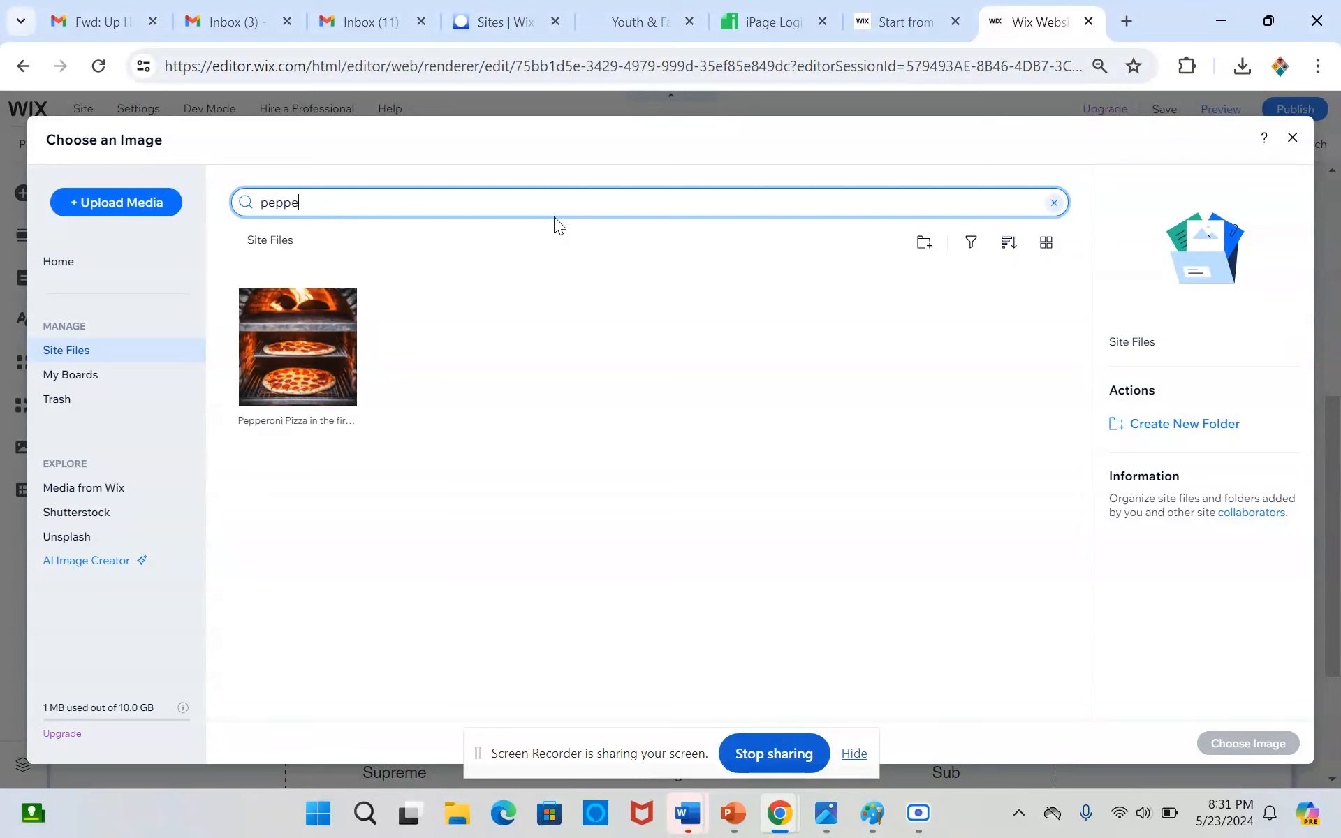
pyautogui.write('roni pizza')
pyautogui.press('Return')
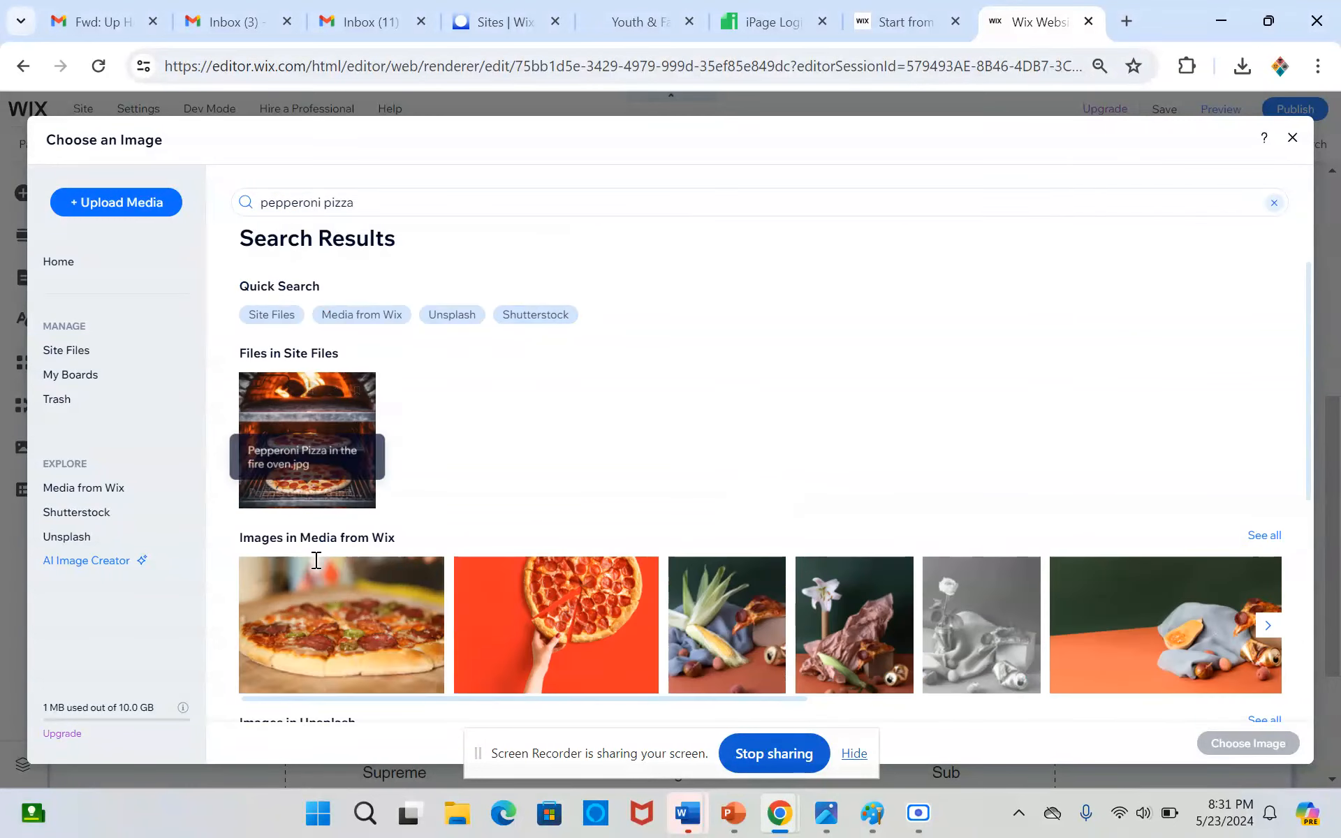